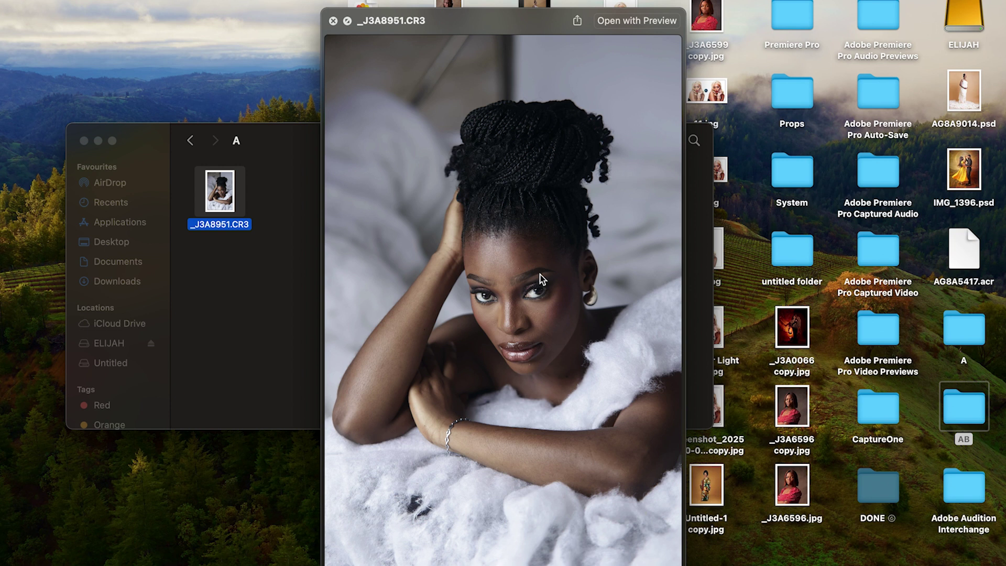
Open the raw photo _J3A8951.CR3 from folder A with Adobe Photoshop 2024.
{"action": "key", "text": "space"}
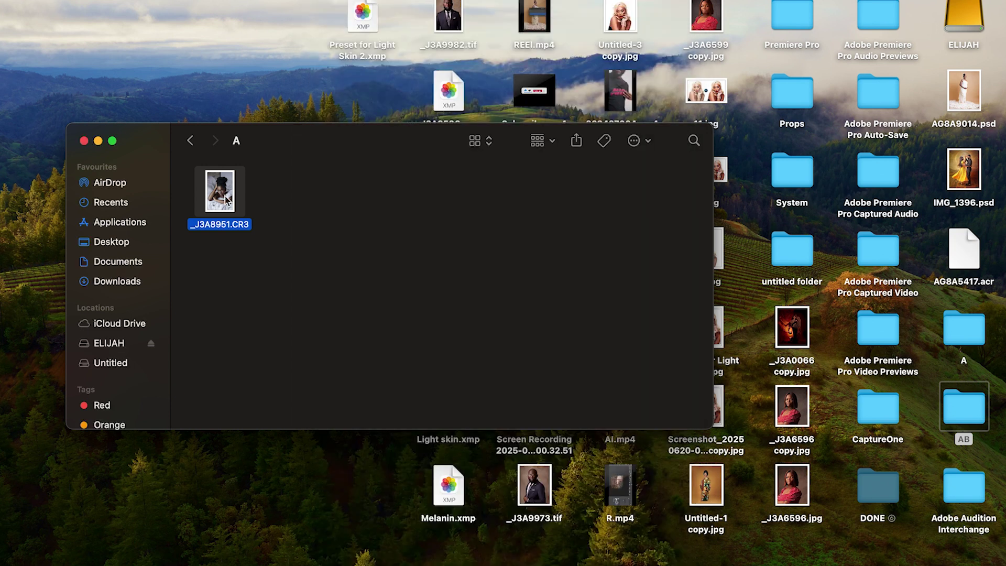
{"action": "right_click", "coordinate": [223, 193]}
{"action": "mouse_move", "coordinate": [328, 219]}
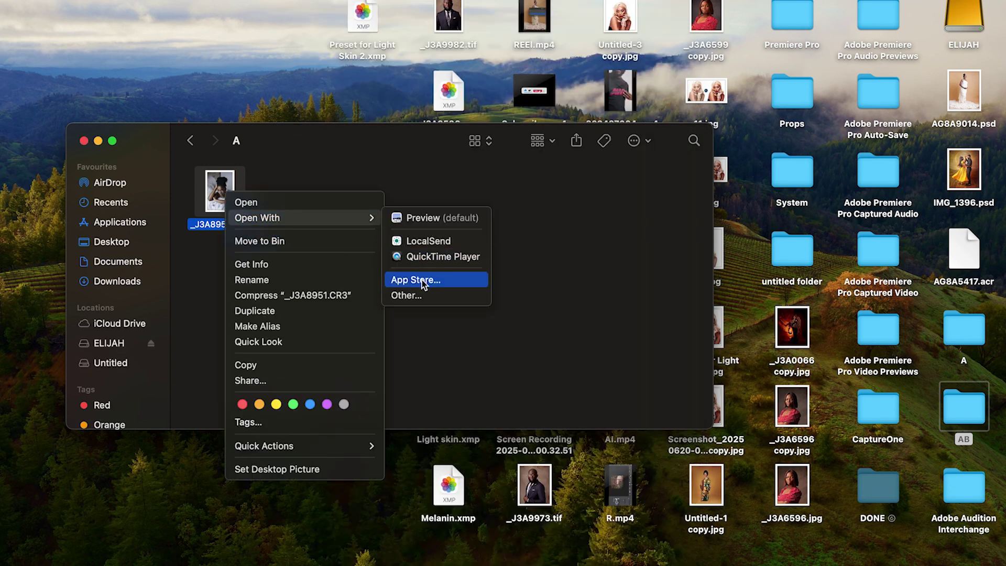
{"action": "left_click", "coordinate": [418, 296]}
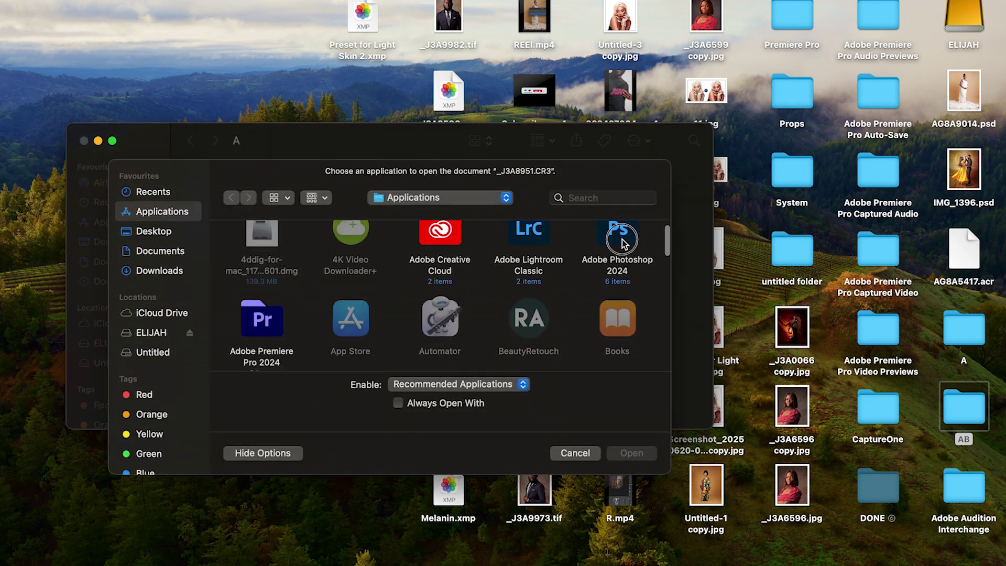
{"action": "left_click", "coordinate": [621, 242]}
{"action": "left_click", "coordinate": [634, 455]}
{"action": "left_click", "coordinate": [261, 268]}
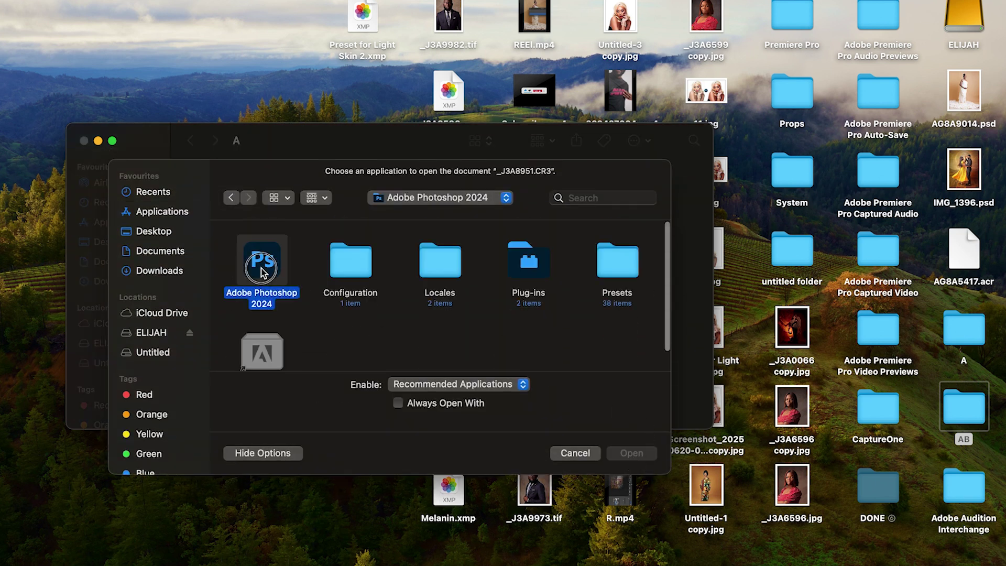
{"action": "left_click", "coordinate": [640, 454]}
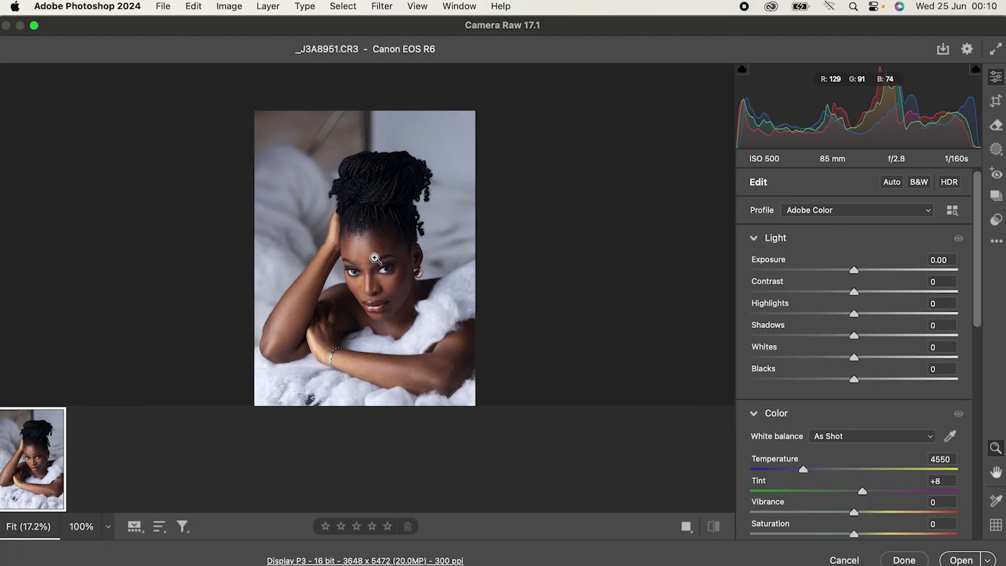
Inspect the portrait in Camera Raw and open it in Photoshop without any adjustments.
{"action": "left_click_drag", "start_coordinate": [375, 261], "coordinate": [374, 291]}
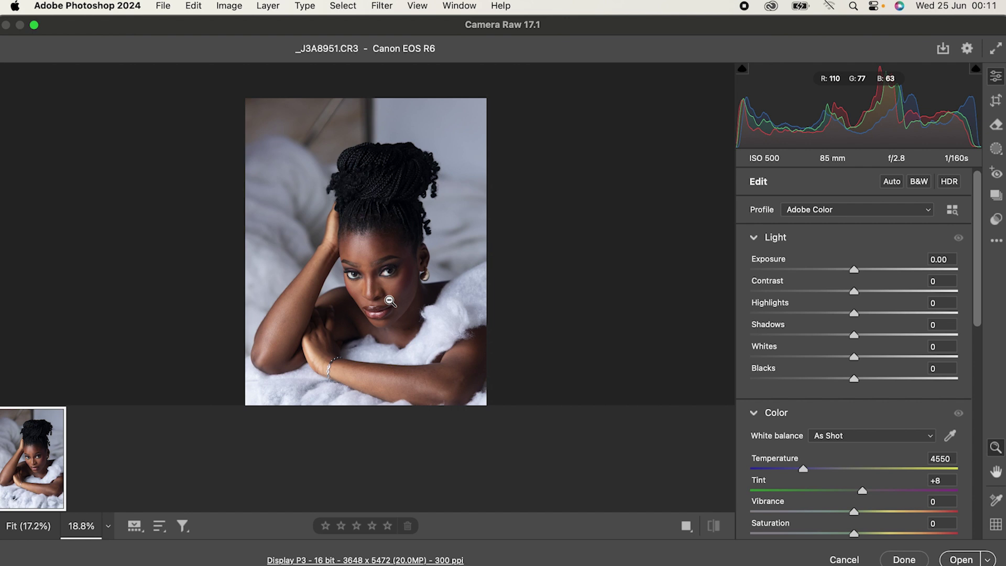
{"action": "left_click_drag", "start_coordinate": [389, 301], "coordinate": [361, 299]}
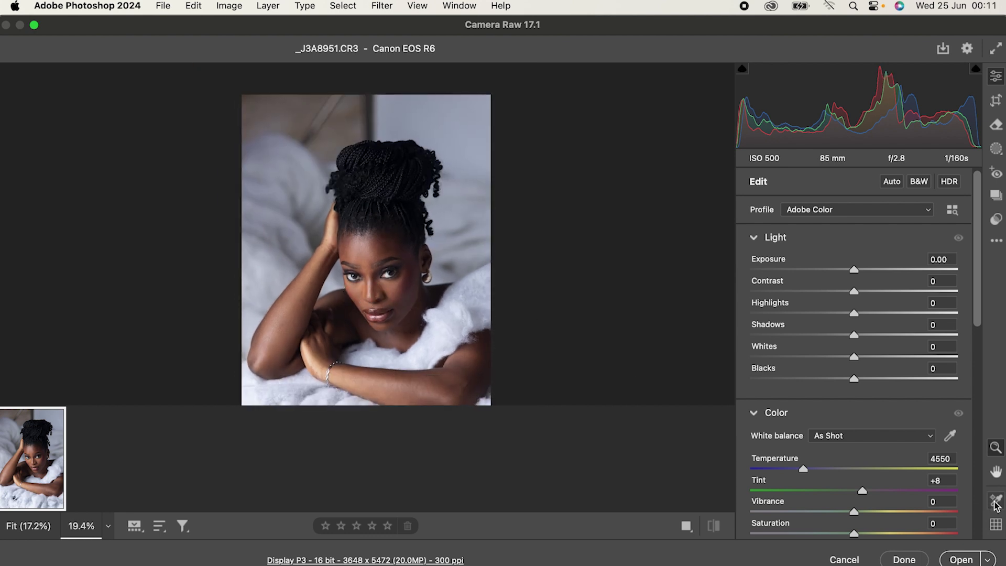
{"action": "left_click", "coordinate": [961, 559]}
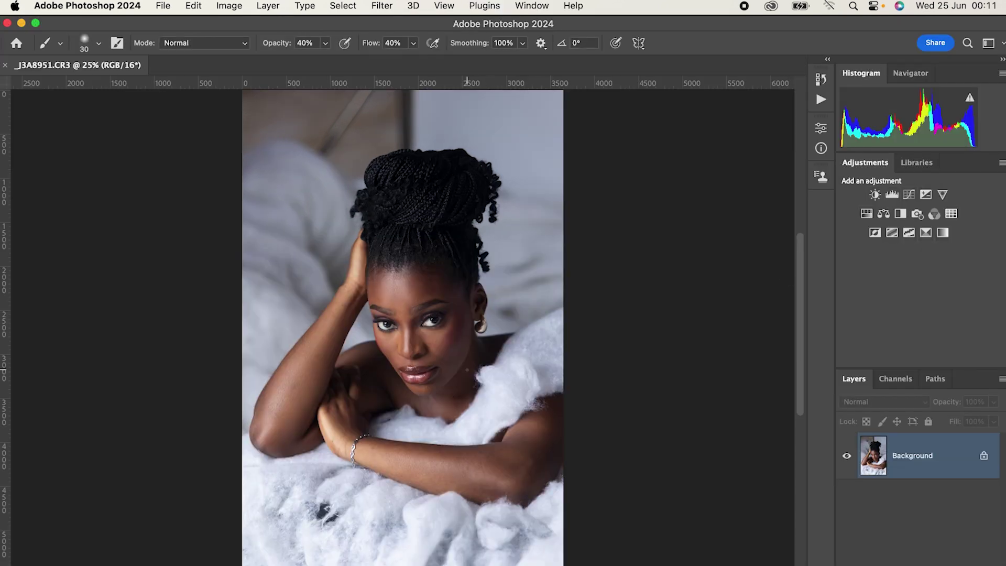
Patch the dark gap in the white cotton below the forearm using clean cotton texture beside it, and clear the selection.
{"action": "scroll", "coordinate": [439, 408], "scroll_direction": "down", "scroll_amount": 2}
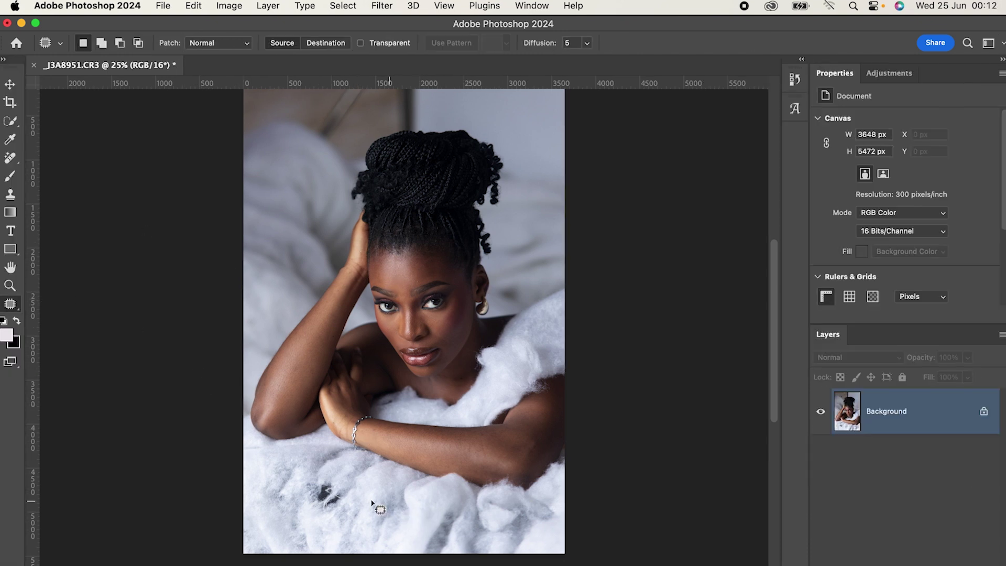
{"action": "mouse_move", "coordinate": [303, 475]}
{"action": "left_mouse_down"}
{"action": "mouse_move", "coordinate": [313, 516]}
{"action": "mouse_move", "coordinate": [359, 511]}
{"action": "mouse_move", "coordinate": [365, 490]}
{"action": "mouse_move", "coordinate": [345, 472]}
{"action": "mouse_move", "coordinate": [304, 481]}
{"action": "left_mouse_up"}
{"action": "left_click_drag", "start_coordinate": [361, 504], "coordinate": [426, 522]}
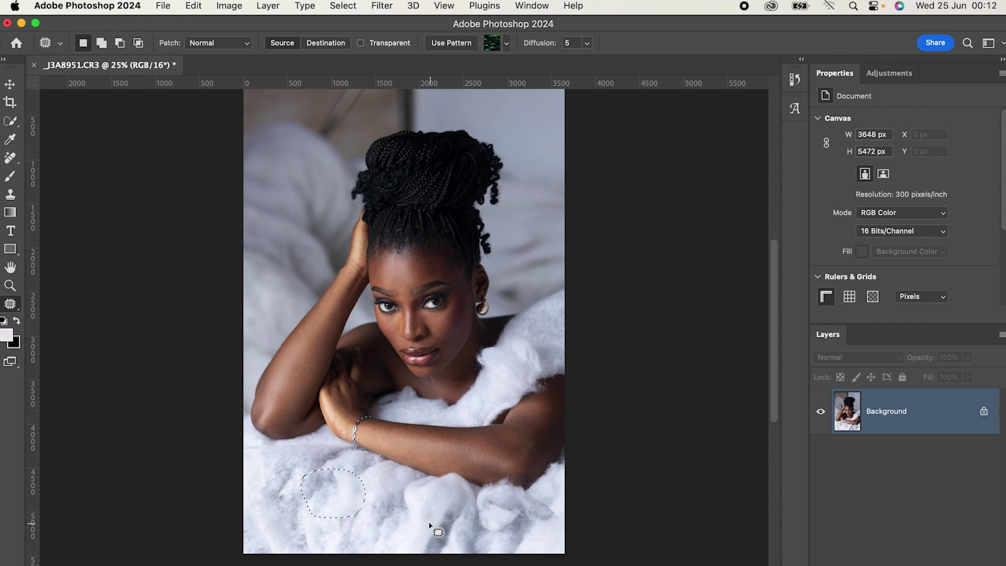
{"action": "key", "text": "ctrl+d"}
{"action": "mouse_move", "coordinate": [347, 521]}
{"action": "left_mouse_down"}
{"action": "mouse_move", "coordinate": [361, 537]}
{"action": "mouse_move", "coordinate": [360, 520]}
{"action": "mouse_move", "coordinate": [373, 520]}
{"action": "mouse_move", "coordinate": [334, 524]}
{"action": "mouse_move", "coordinate": [352, 506]}
{"action": "mouse_move", "coordinate": [345, 519]}
{"action": "mouse_move", "coordinate": [370, 521]}
{"action": "left_mouse_up"}
{"action": "key", "text": "ctrl+d"}
Duplicate the Background layer of the cleaned portrait.
{"action": "scroll", "coordinate": [450, 338], "scroll_direction": "up", "scroll_amount": 2}
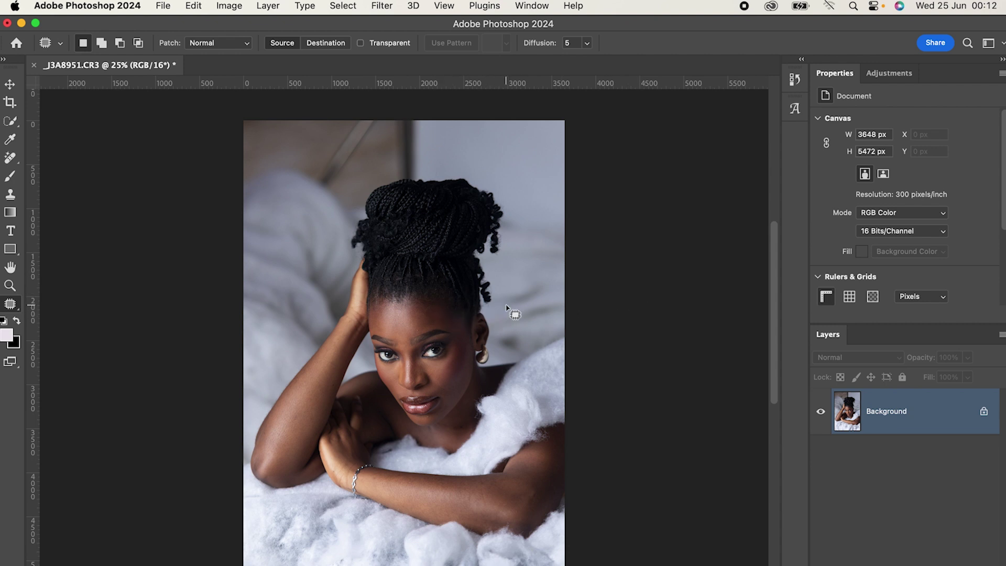
{"action": "scroll", "coordinate": [506, 308], "scroll_direction": "down", "scroll_amount": 5}
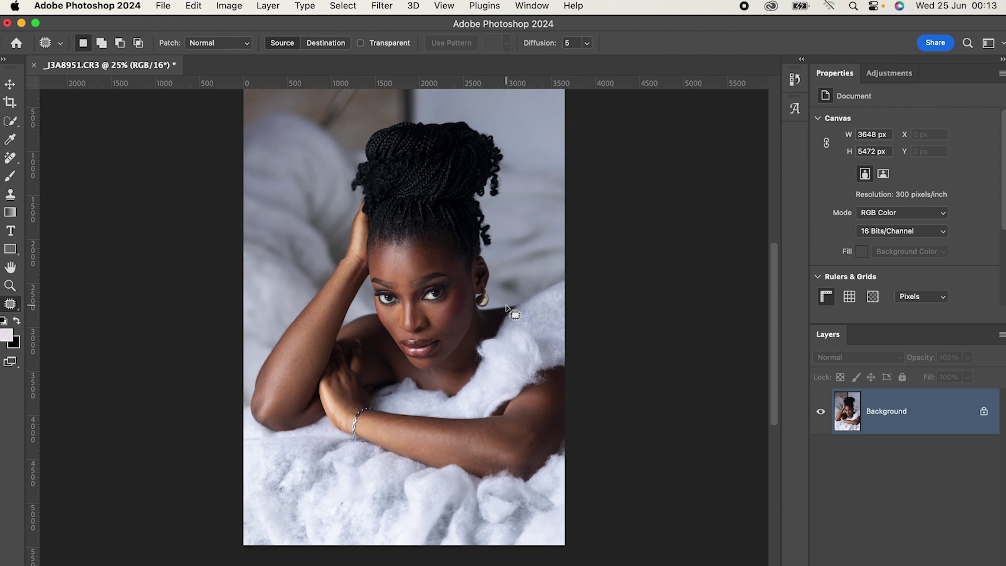
{"action": "left_click_drag", "start_coordinate": [894, 408], "coordinate": [966, 560]}
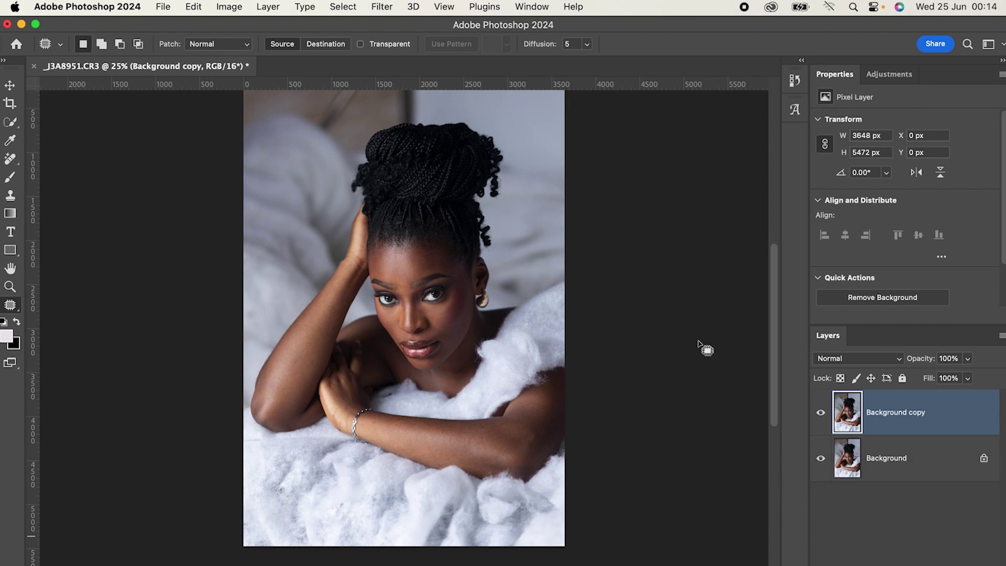
Open the Camera Raw Filter on the Background copy layer and magnify the subject's face.
{"action": "left_click", "coordinate": [387, 12]}
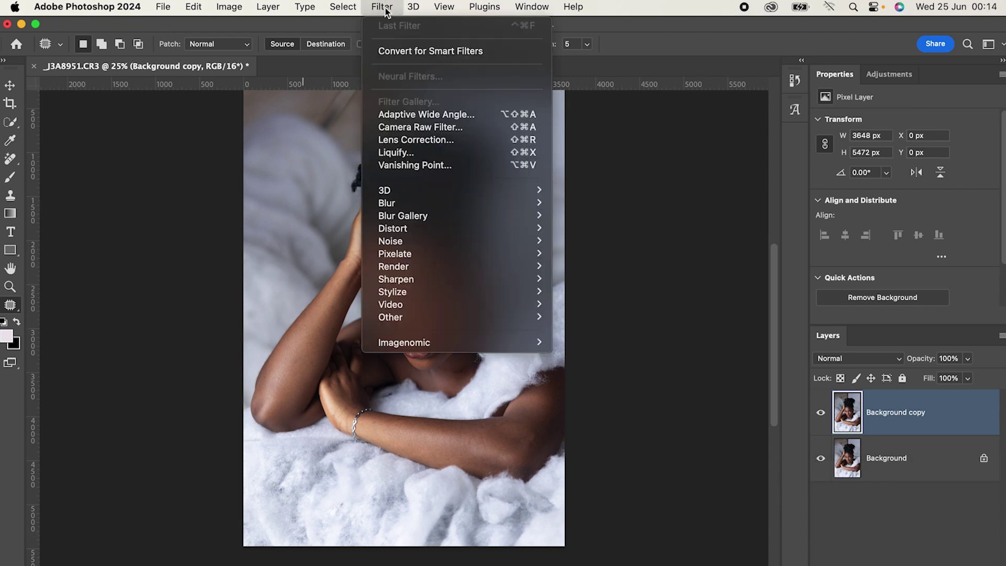
{"action": "left_click", "coordinate": [428, 127]}
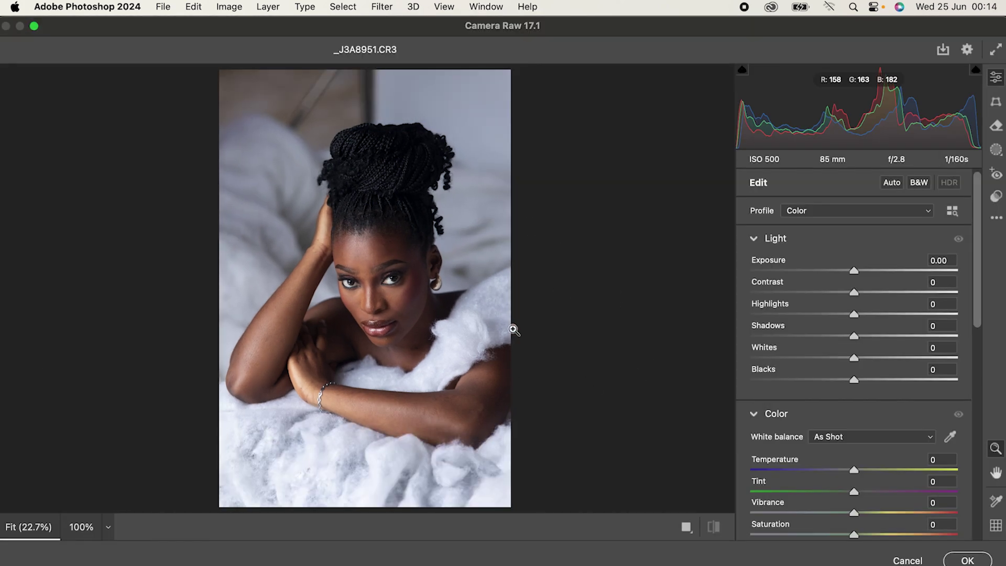
{"action": "left_click_drag", "start_coordinate": [411, 297], "coordinate": [435, 310]}
{"action": "scroll", "coordinate": [436, 311], "scroll_direction": "down", "scroll_amount": 1}
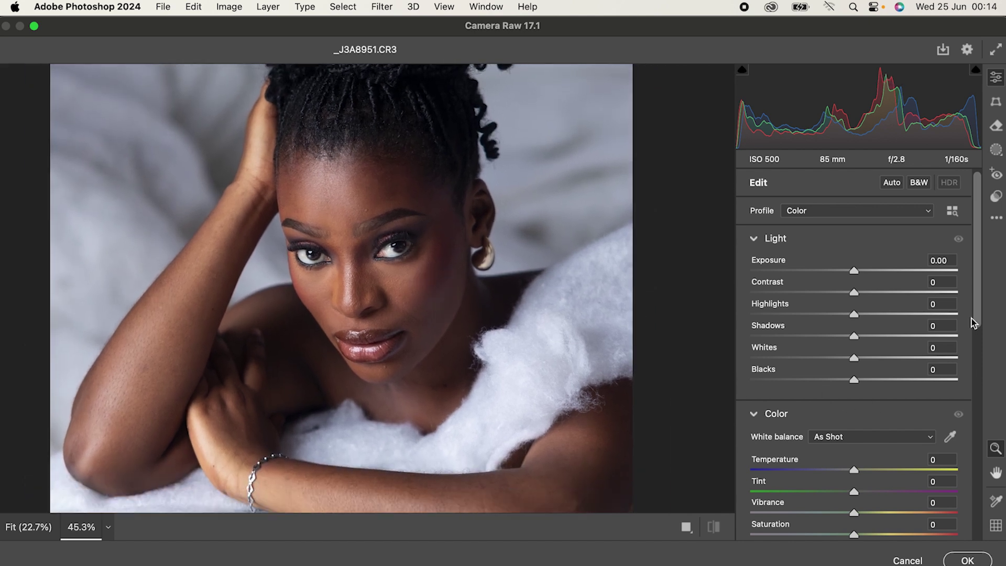
Load the Camera Raw settings file "Preset for Light Skin.xmp" from folder A onto the portrait.
{"action": "left_click", "coordinate": [995, 219]}
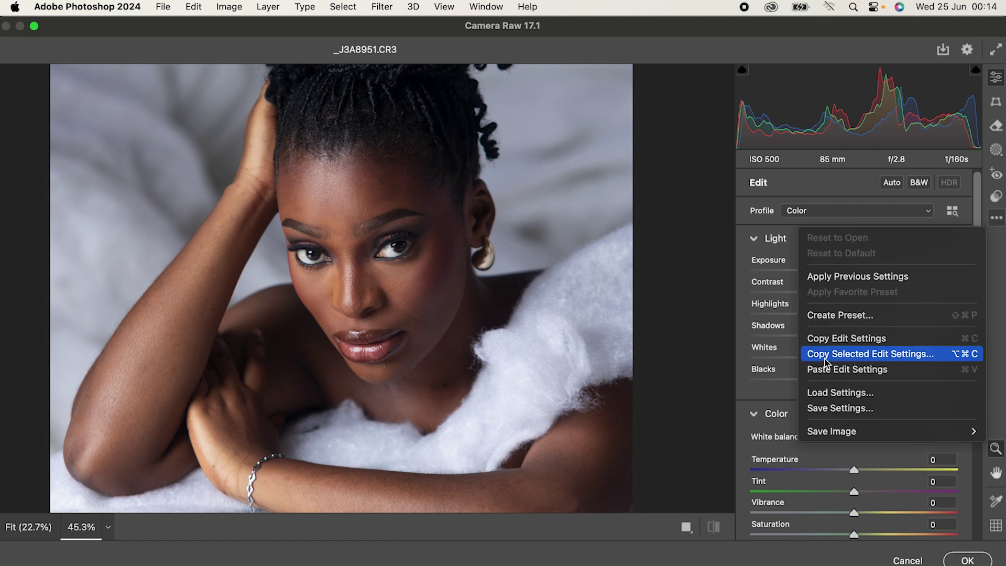
{"action": "left_click", "coordinate": [829, 393]}
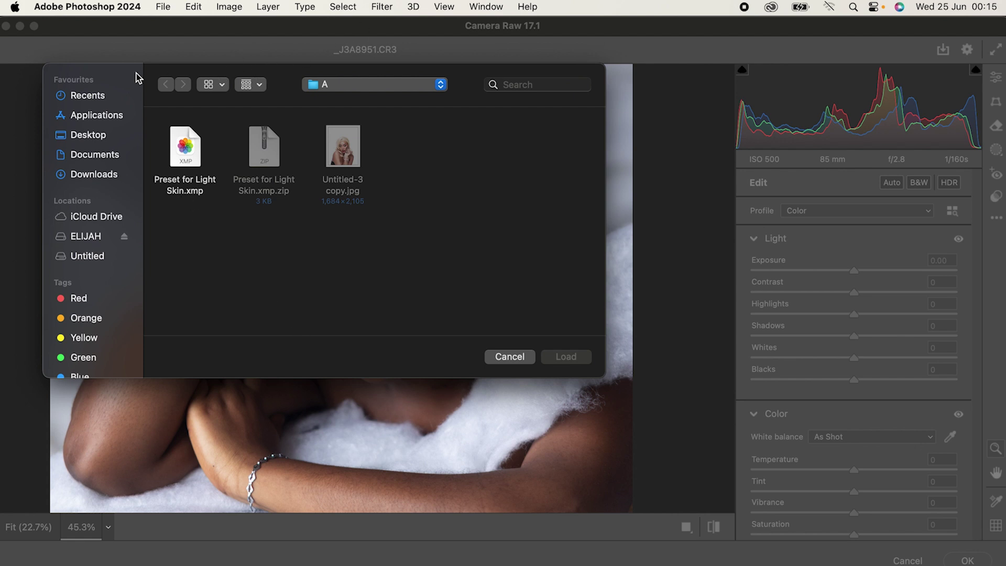
{"action": "left_click_drag", "start_coordinate": [159, 70], "coordinate": [634, 135]}
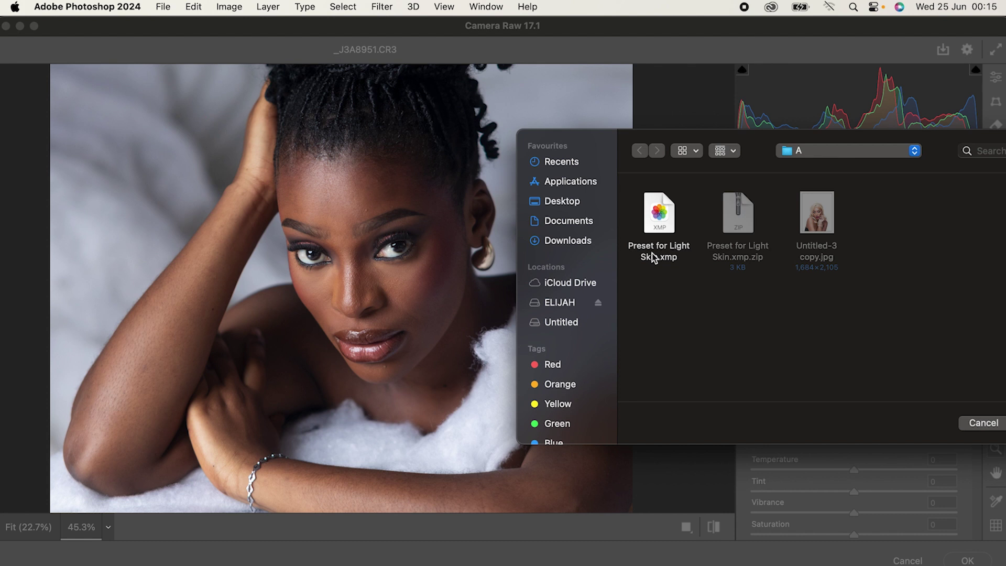
{"action": "left_click", "coordinate": [663, 213]}
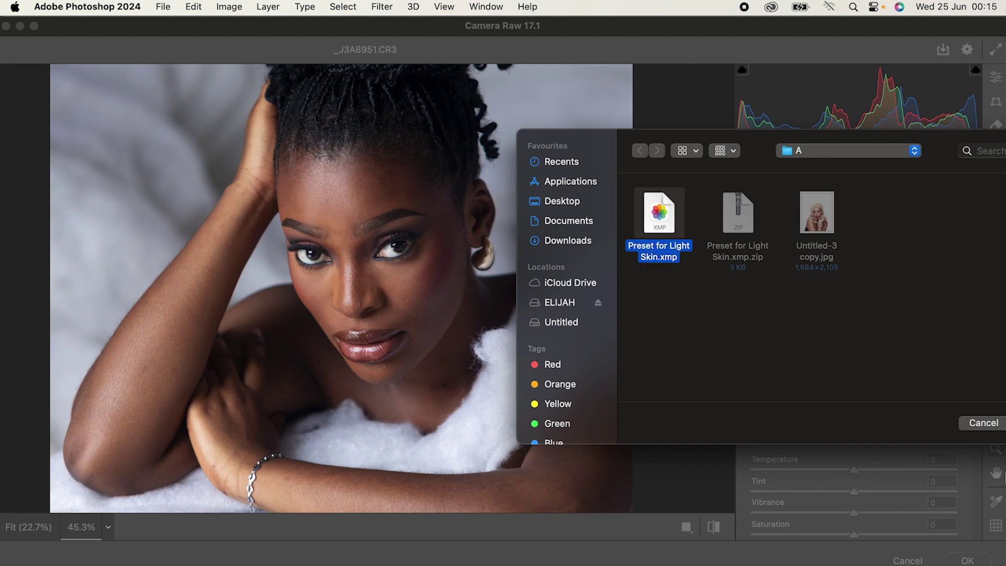
{"action": "left_click_drag", "start_coordinate": [940, 143], "coordinate": [816, 123]}
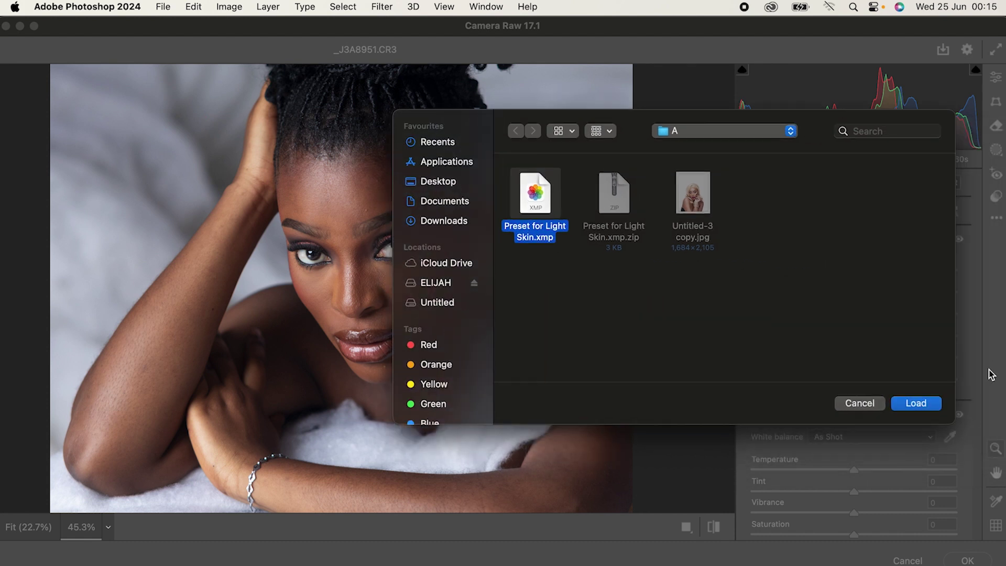
{"action": "left_click", "coordinate": [916, 404]}
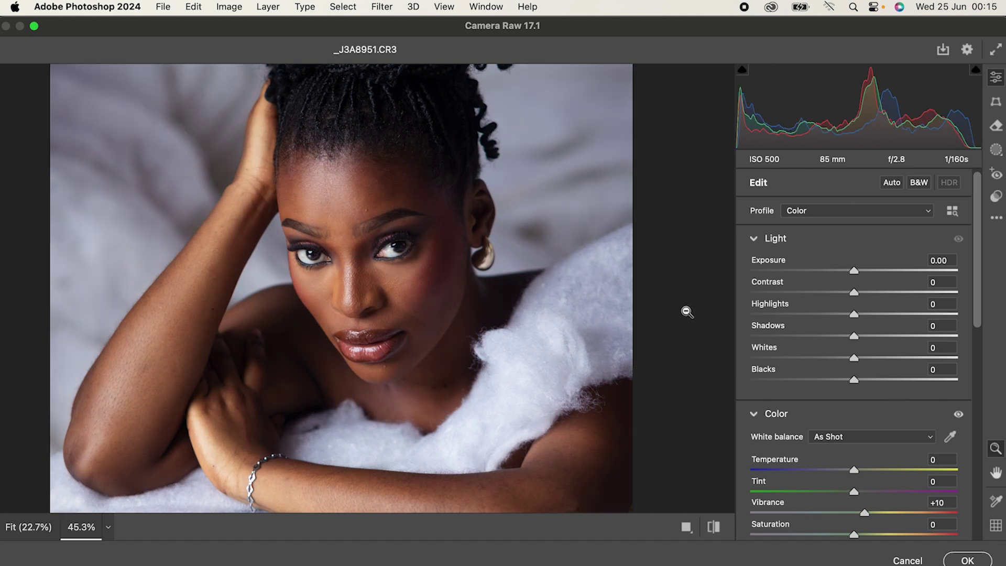
Compare the portrait's original and current Camera Raw settings with the before/after toggle.
{"action": "left_click_drag", "start_coordinate": [407, 281], "coordinate": [391, 296]}
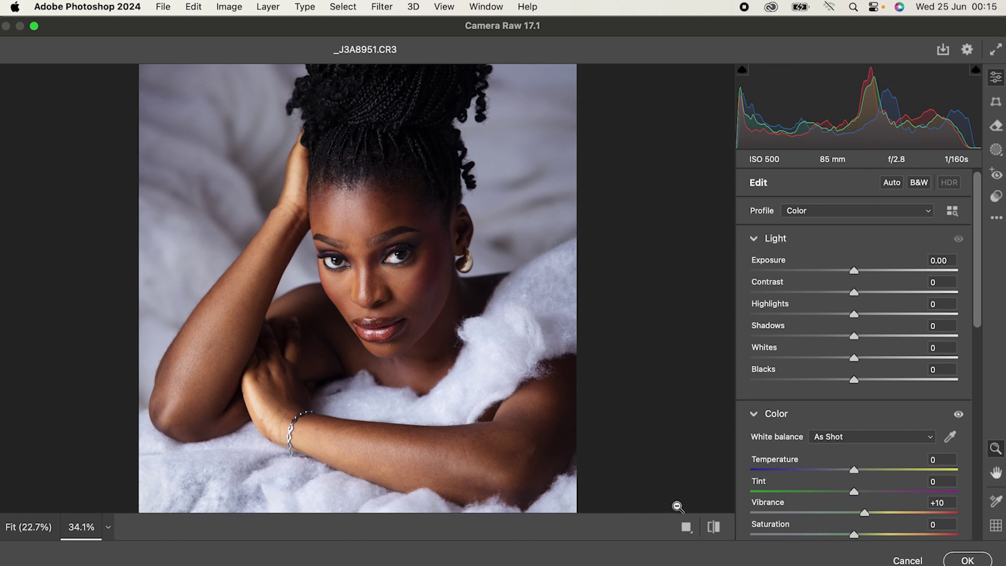
{"action": "left_click", "coordinate": [713, 527]}
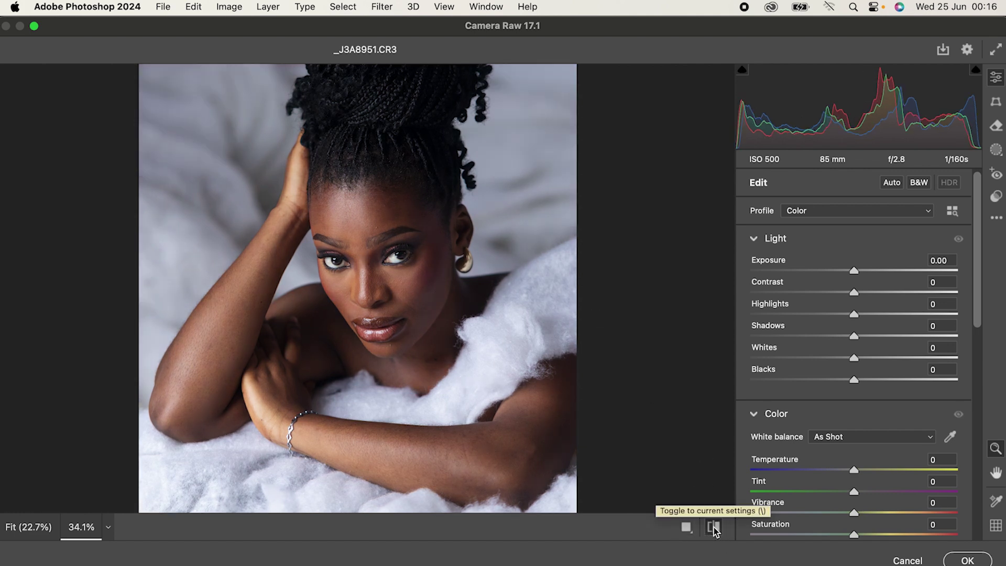
{"action": "left_click", "coordinate": [713, 527]}
{"action": "left_click", "coordinate": [714, 527]}
{"action": "left_click", "coordinate": [713, 527]}
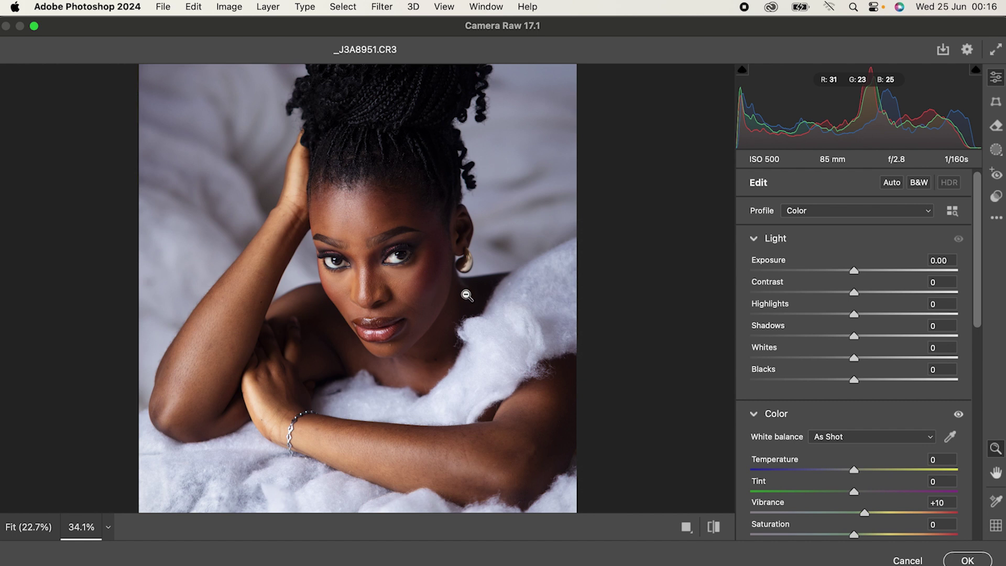
{"action": "left_click", "coordinate": [713, 527]}
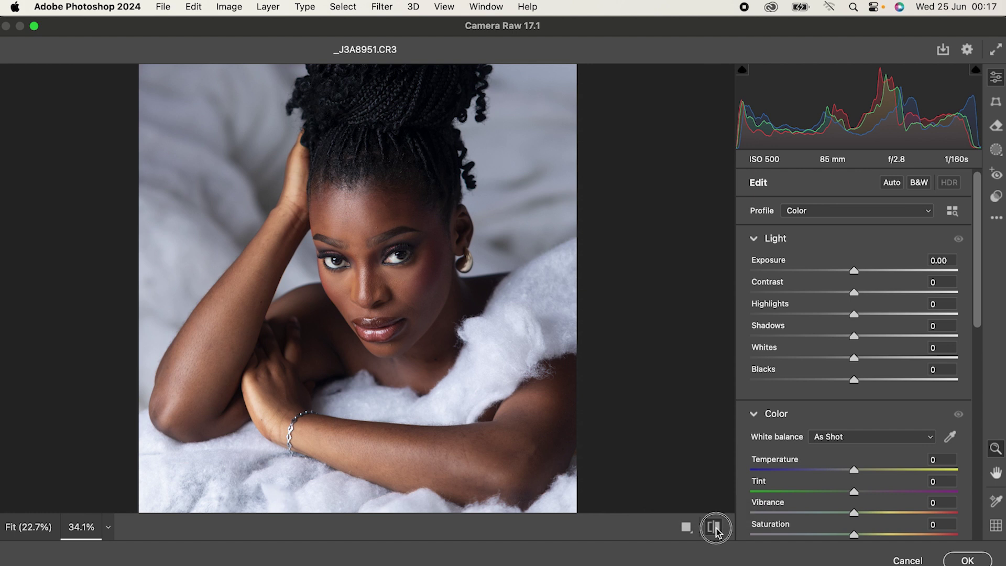
{"action": "left_click", "coordinate": [713, 527]}
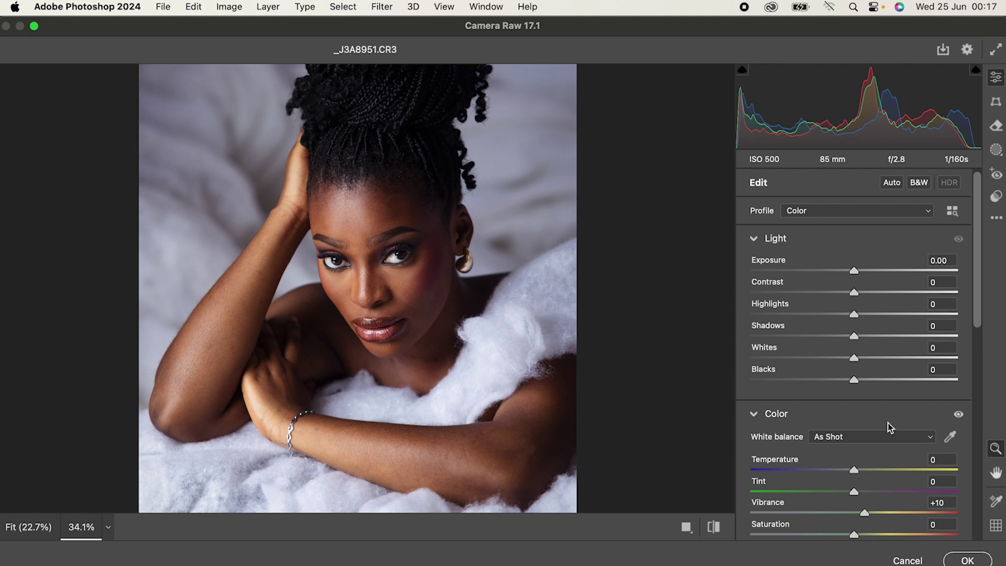
Apply the Camera Raw filter to Background copy and compare the result by toggling that layer's visibility.
{"action": "left_click_drag", "start_coordinate": [397, 268], "coordinate": [379, 281]}
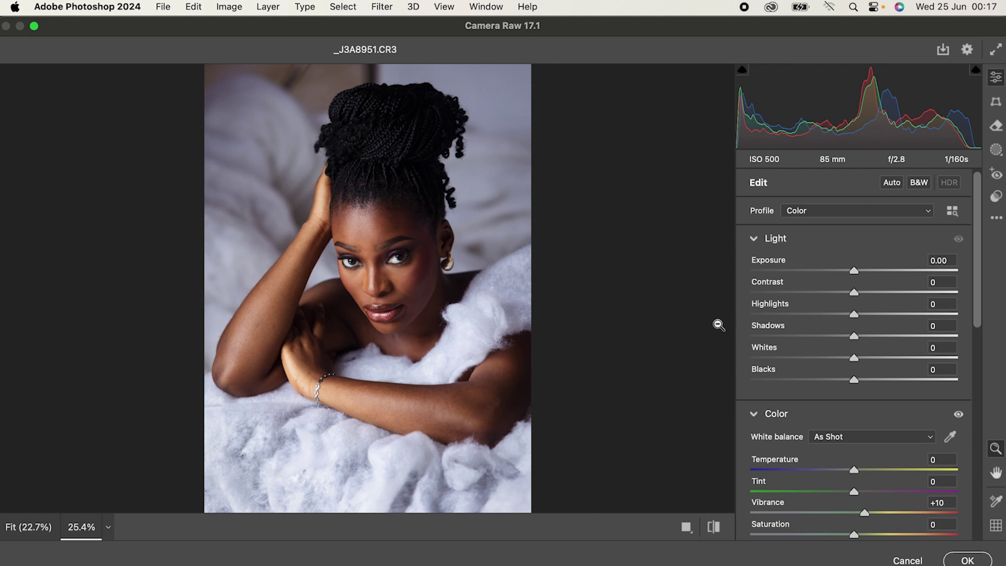
{"action": "left_click", "coordinate": [969, 560]}
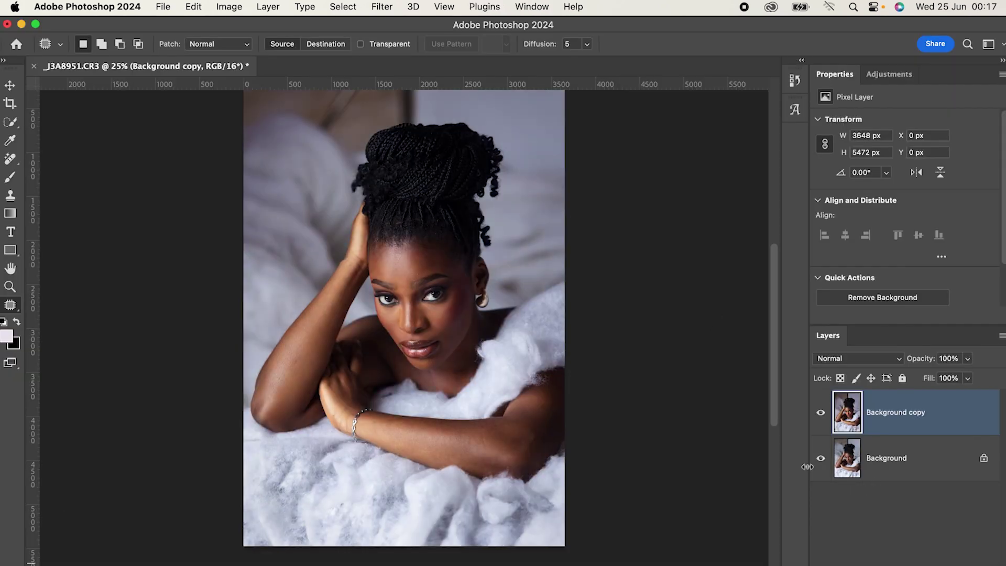
{"action": "scroll", "coordinate": [465, 347], "scroll_direction": "down", "scroll_amount": 3}
{"action": "scroll", "coordinate": [463, 346], "scroll_direction": "up", "scroll_amount": 1}
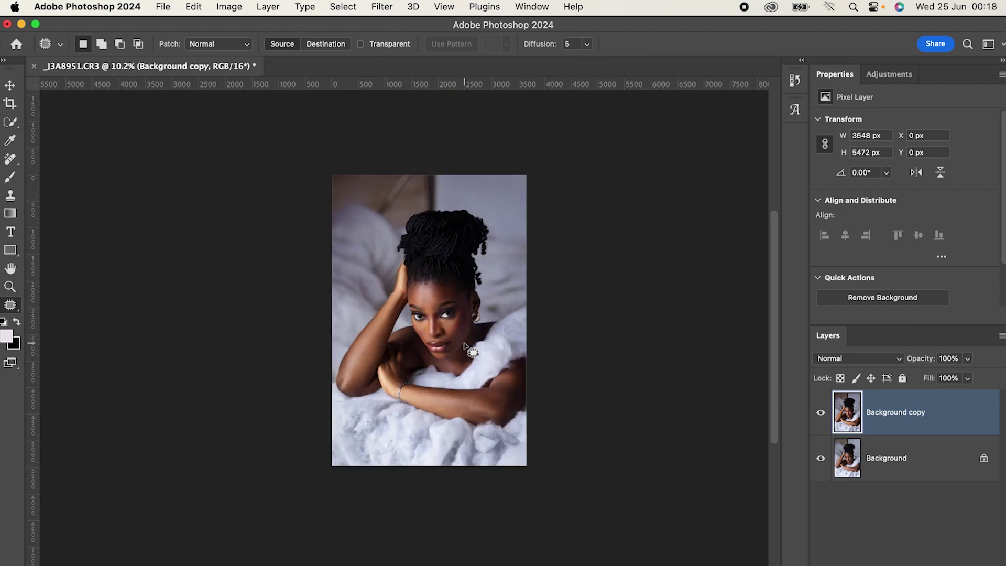
{"action": "scroll", "coordinate": [465, 347], "scroll_direction": "up", "scroll_amount": 3}
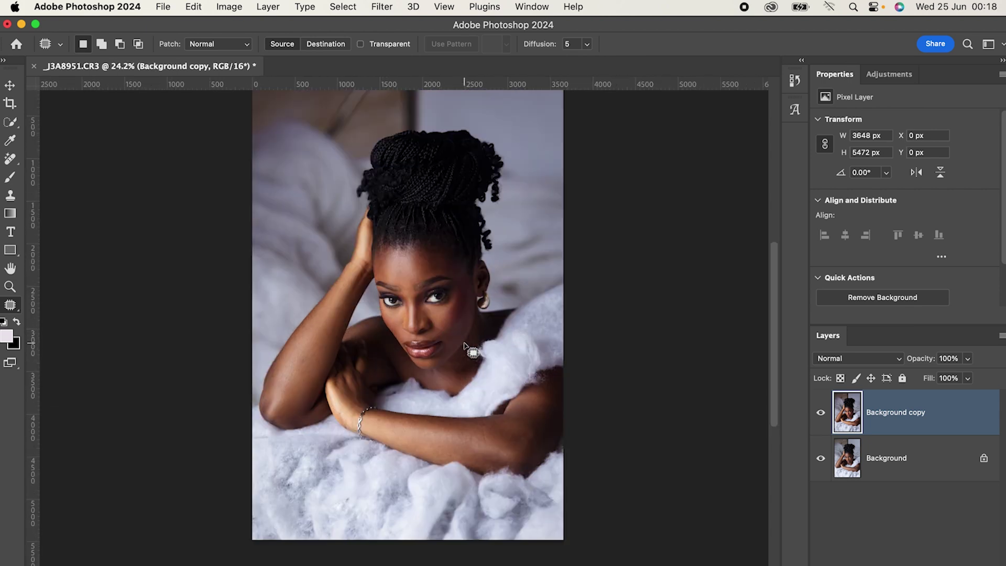
{"action": "left_click", "coordinate": [821, 414]}
{"action": "left_click", "coordinate": [821, 415]}
{"action": "left_click", "coordinate": [822, 414]}
{"action": "left_click", "coordinate": [821, 415]}
Save the layered document as the TIFF file _J3A8951.tif with the offered TIFF options.
{"action": "key", "text": "super+shift+s"}
{"action": "left_click", "coordinate": [742, 402]}
{"action": "left_click", "coordinate": [670, 224]}
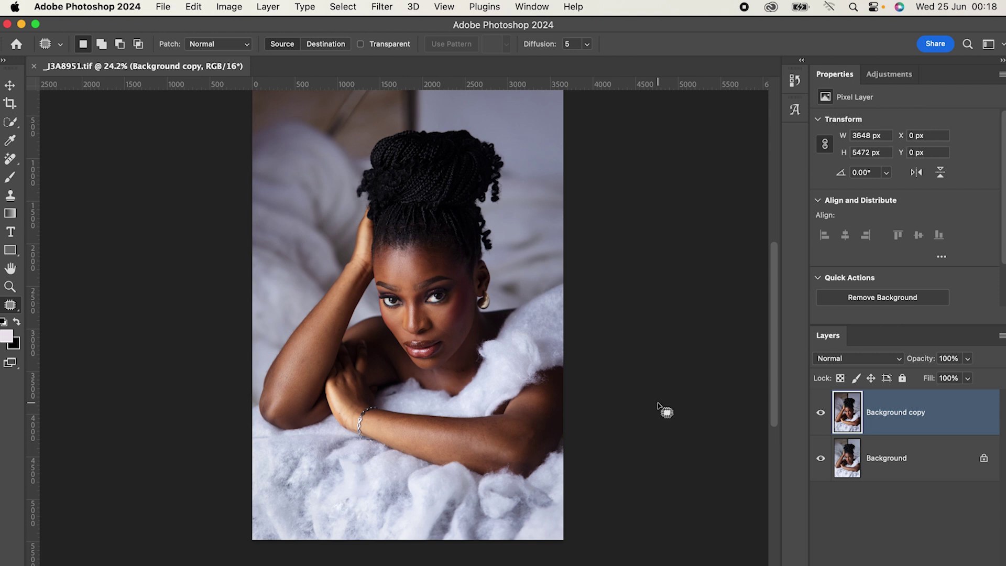
Stamp all visible layers onto a new top layer and switch to the Photography workspace.
{"action": "key", "text": "super+alt+shift+e"}
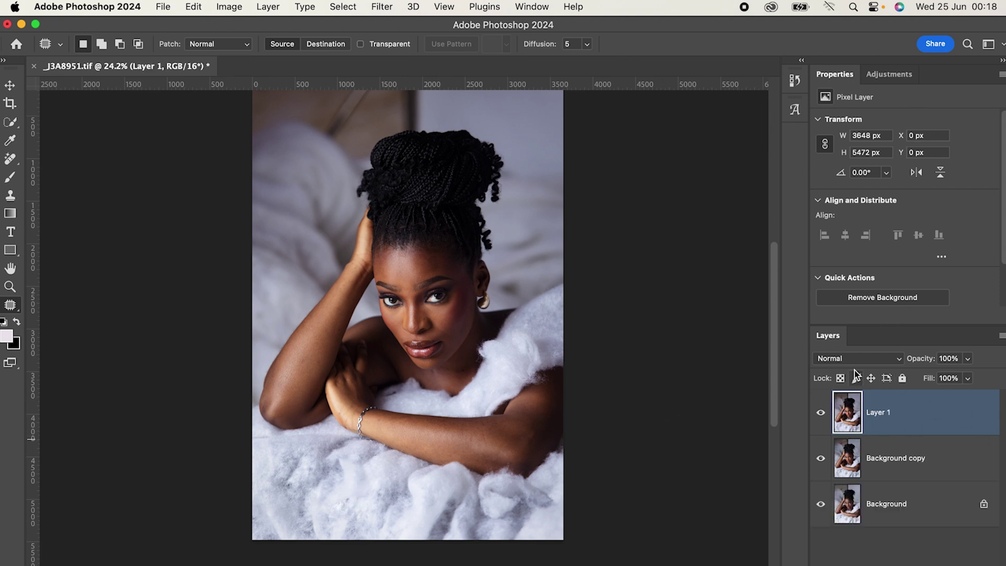
{"action": "left_click", "coordinate": [988, 44]}
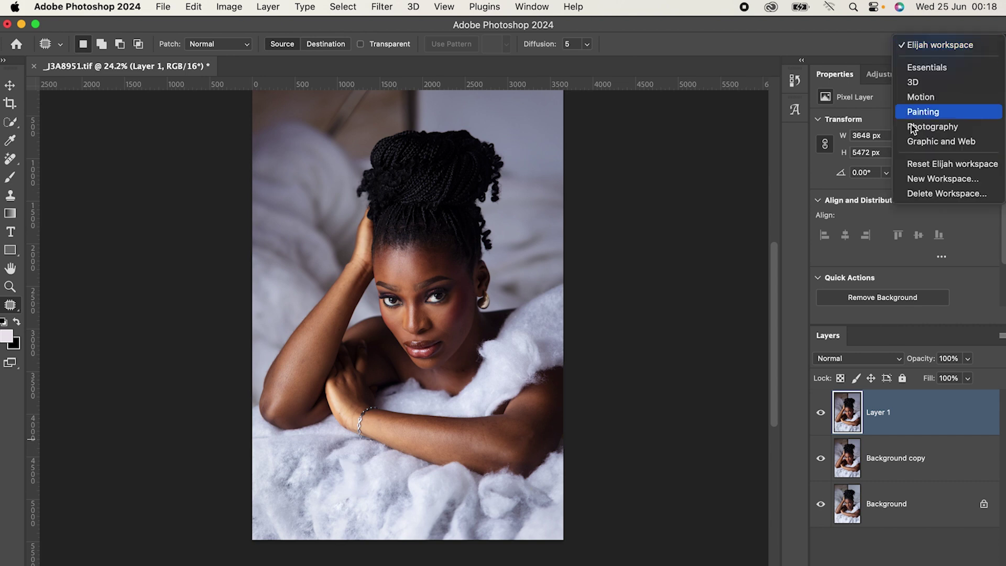
{"action": "left_click", "coordinate": [935, 128]}
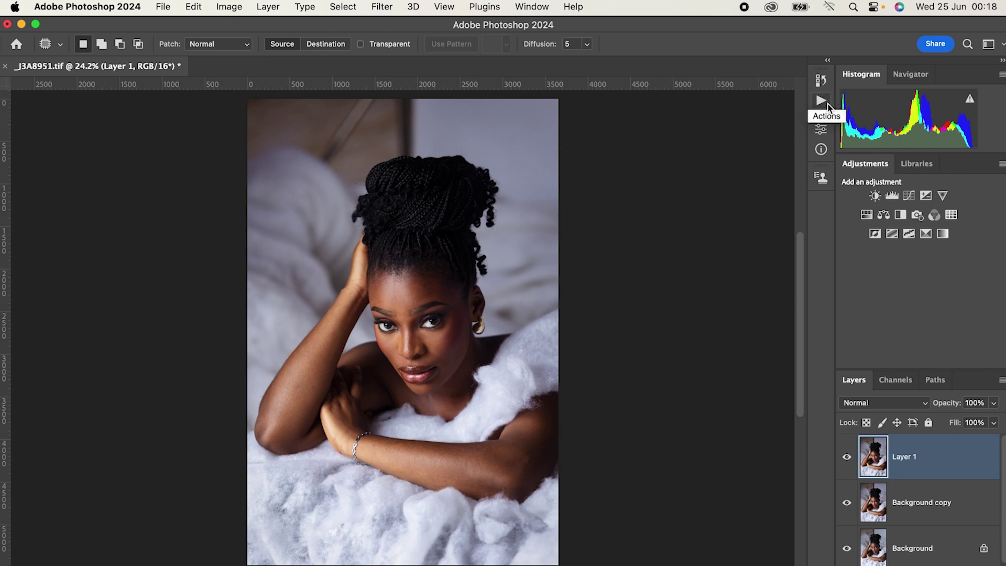
Run the Frequency Separation 16Bit action from the FX-Ray Retouch set on Layer 1.
{"action": "left_click", "coordinate": [820, 101]}
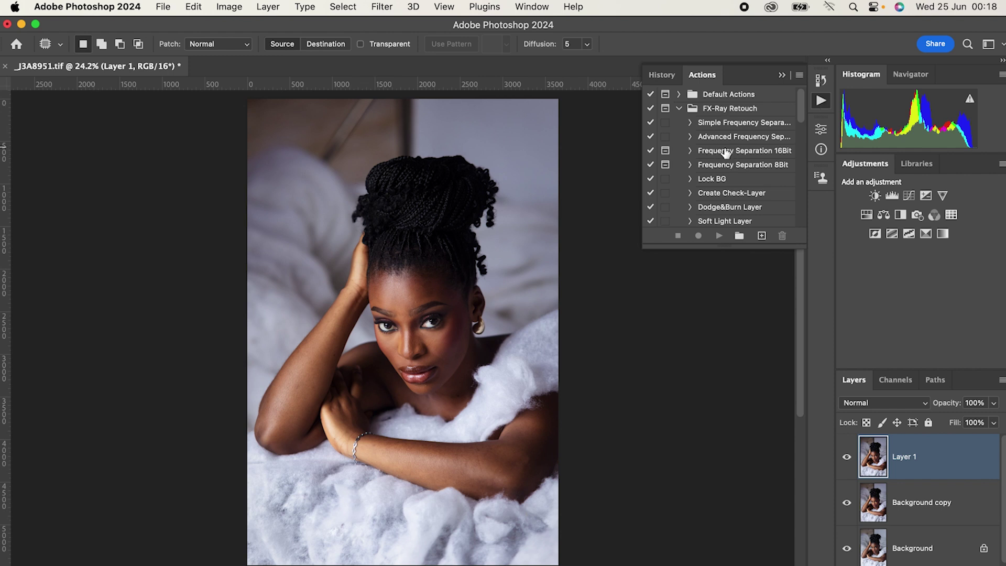
{"action": "left_click", "coordinate": [732, 153]}
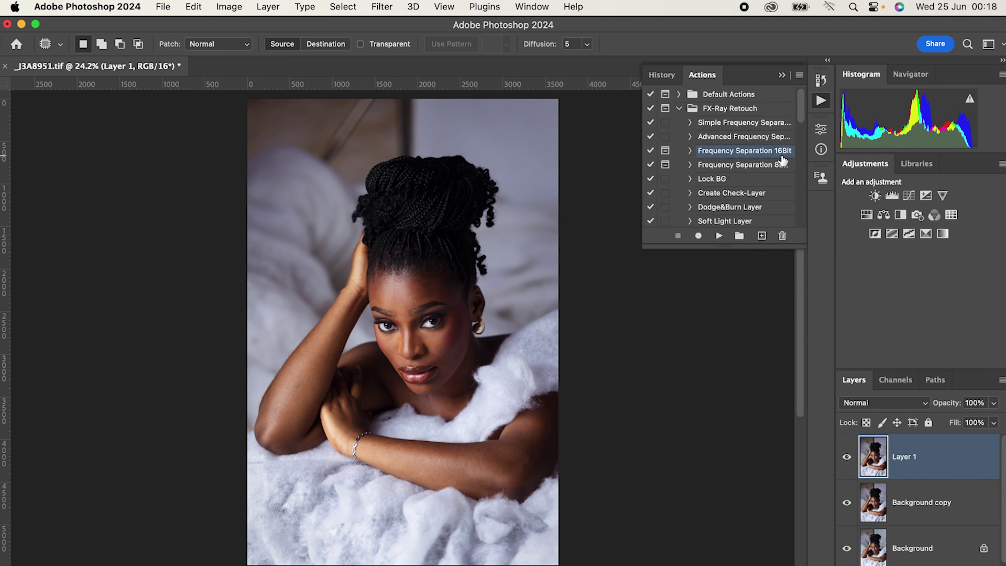
{"action": "left_click", "coordinate": [720, 236]}
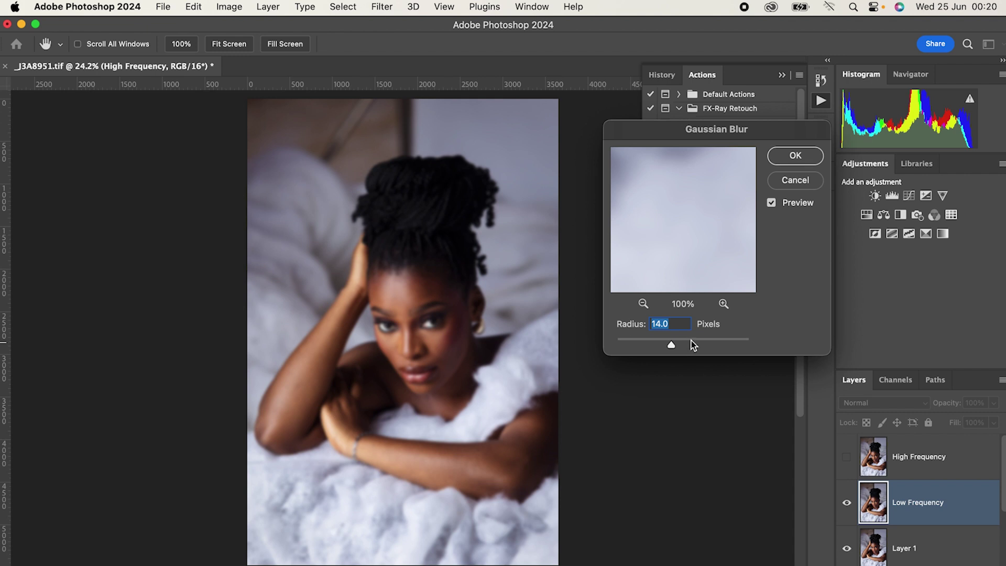
Apply Gaussian Blur to the Low Frequency layer with a 5.0-pixel radius, judging it on the face with the canvas preview off.
{"action": "left_click", "coordinate": [771, 204]}
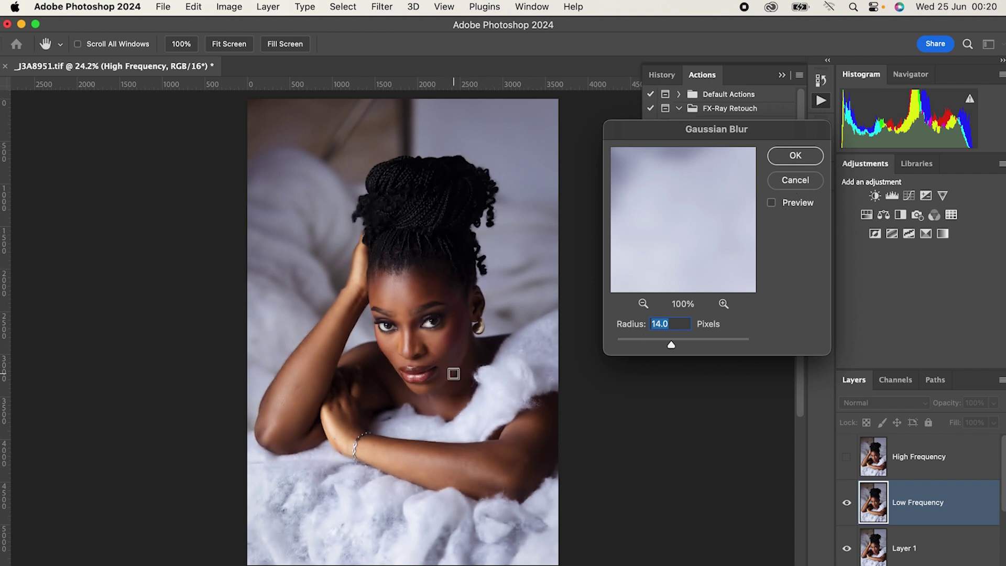
{"action": "key", "text": "alt"}
{"action": "left_click", "coordinate": [436, 340]}
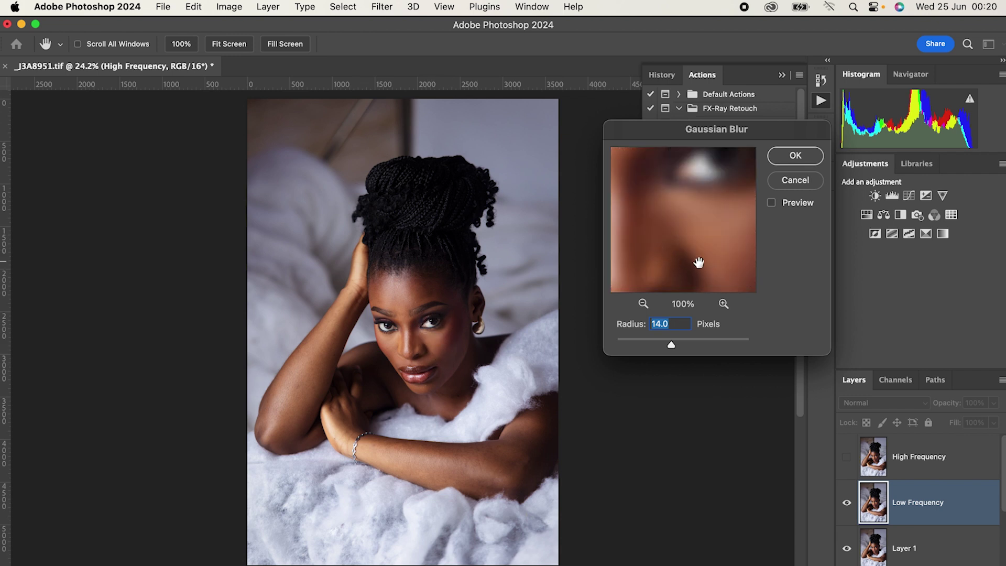
{"action": "left_click_drag", "start_coordinate": [664, 235], "coordinate": [710, 271]}
{"action": "left_click", "coordinate": [411, 314]}
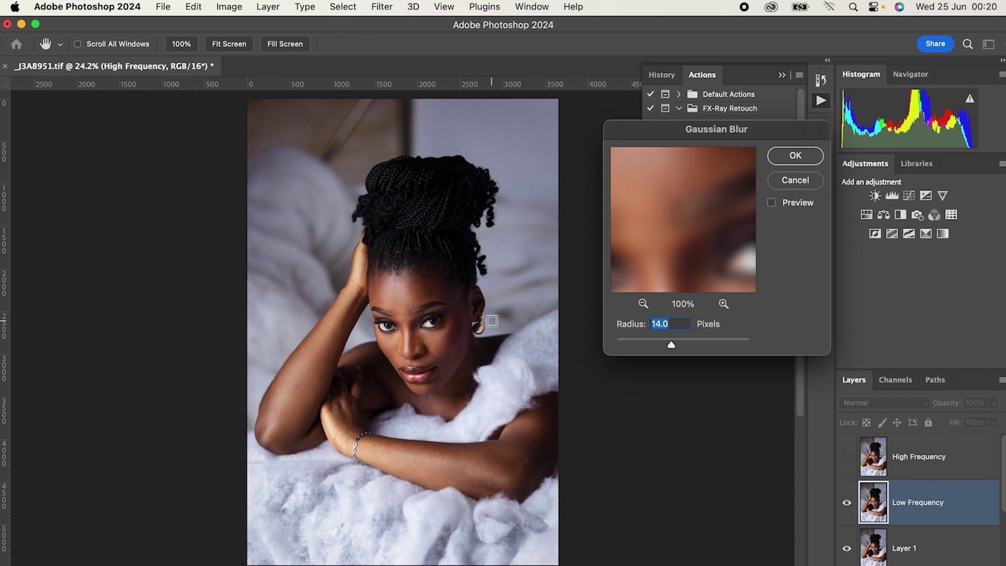
{"action": "left_click", "coordinate": [671, 346]}
{"action": "left_click_drag", "start_coordinate": [670, 346], "coordinate": [653, 355]}
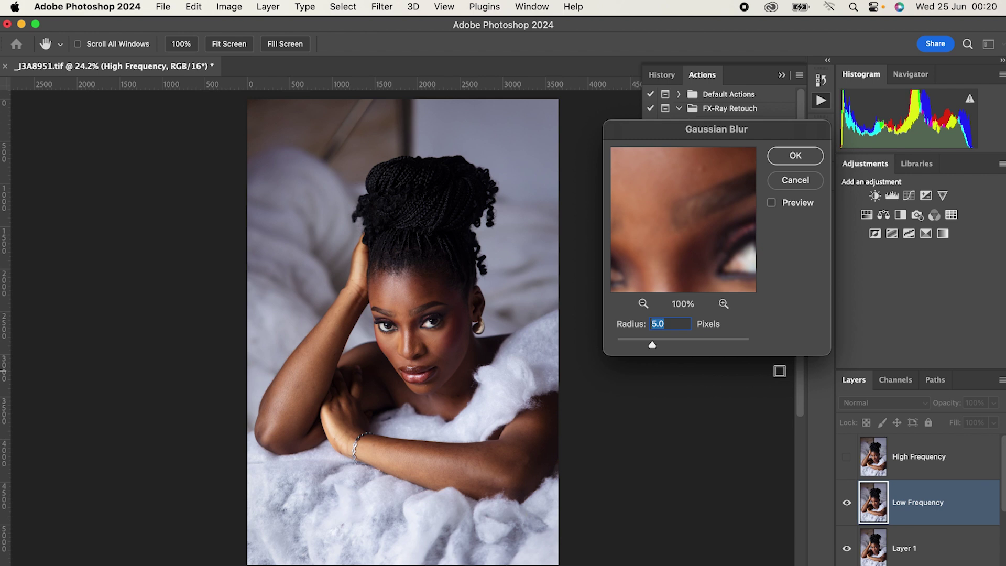
{"action": "left_click", "coordinate": [795, 156]}
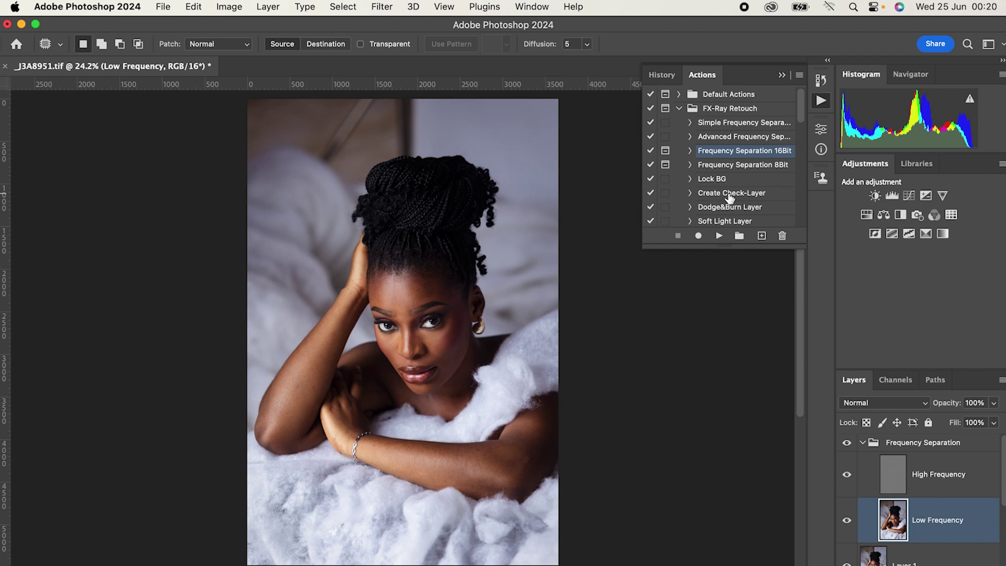
Switch to a workspace that shows the toolbar and activate the Mixer Brush tool for the Low Frequency layer.
{"action": "left_click", "coordinate": [987, 44]}
{"action": "left_click", "coordinate": [952, 70]}
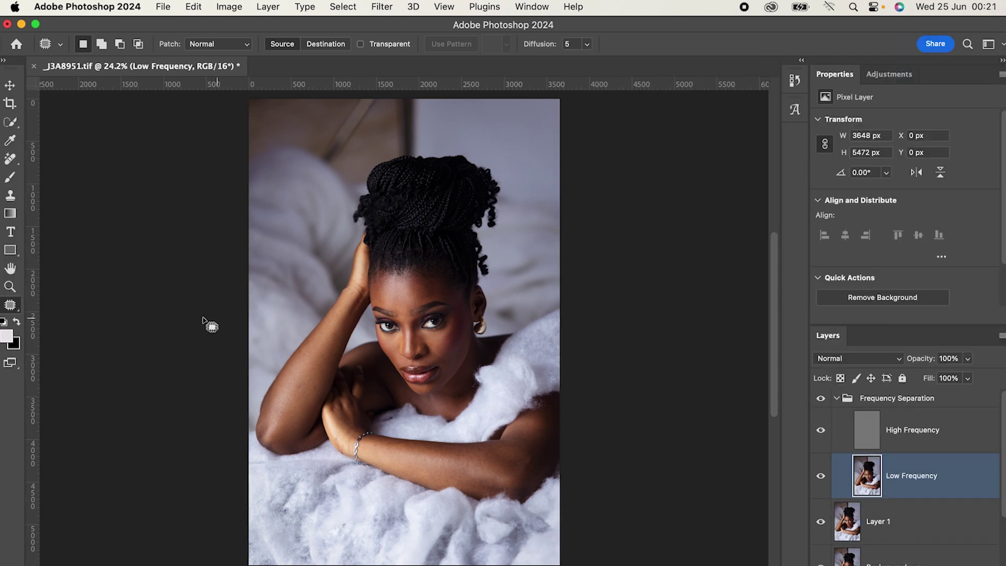
{"action": "right_click", "coordinate": [16, 307]}
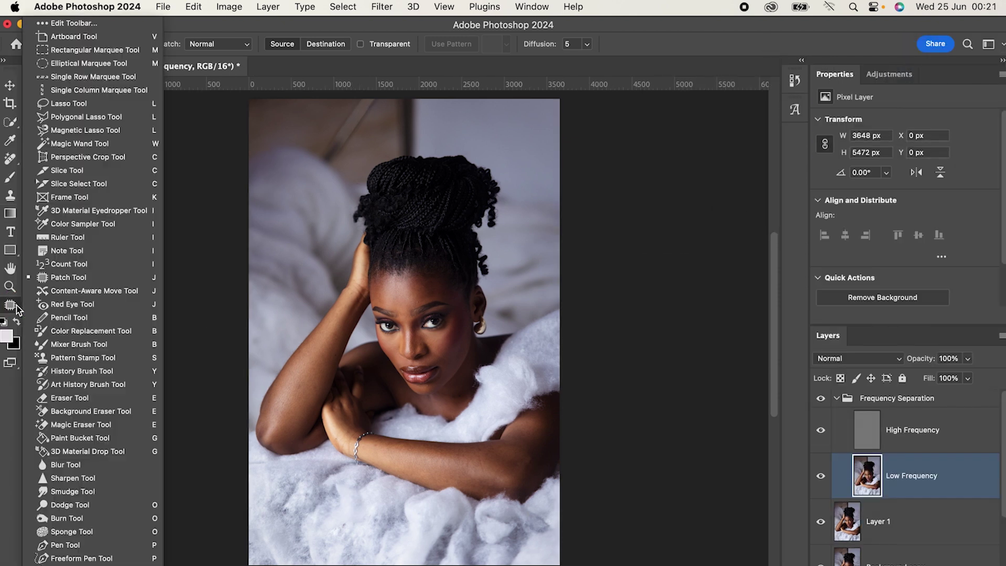
{"action": "left_click", "coordinate": [61, 344]}
{"action": "scroll", "coordinate": [397, 254], "scroll_direction": "down", "scroll_amount": 2}
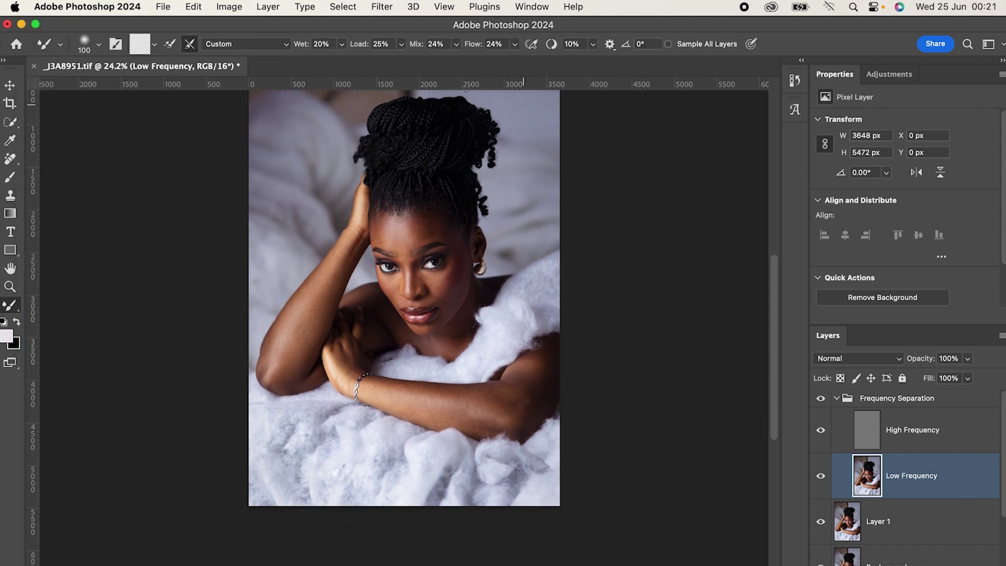
{"action": "scroll", "coordinate": [466, 90], "scroll_direction": "down", "scroll_amount": 2}
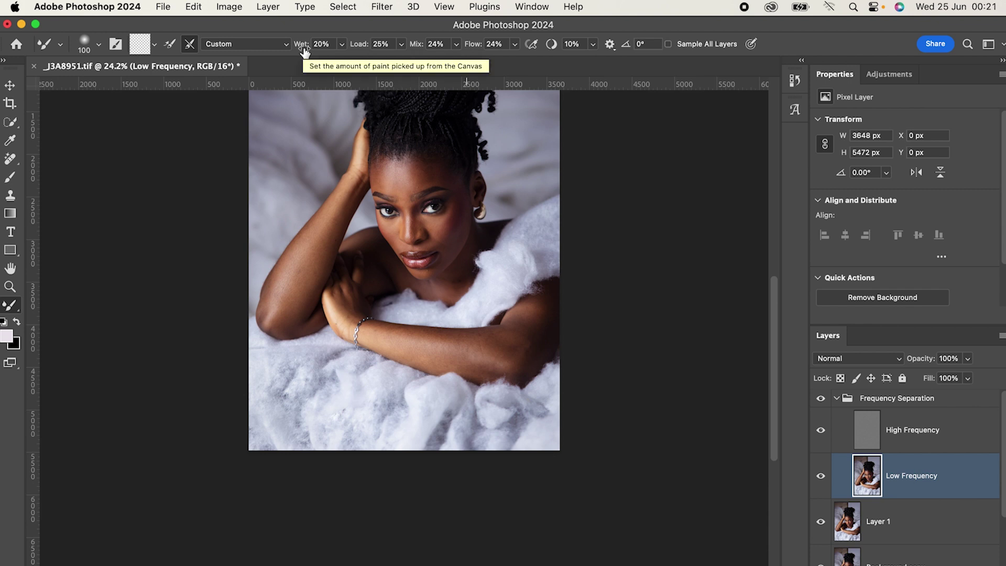
{"action": "scroll", "coordinate": [440, 317], "scroll_direction": "up", "scroll_amount": 3}
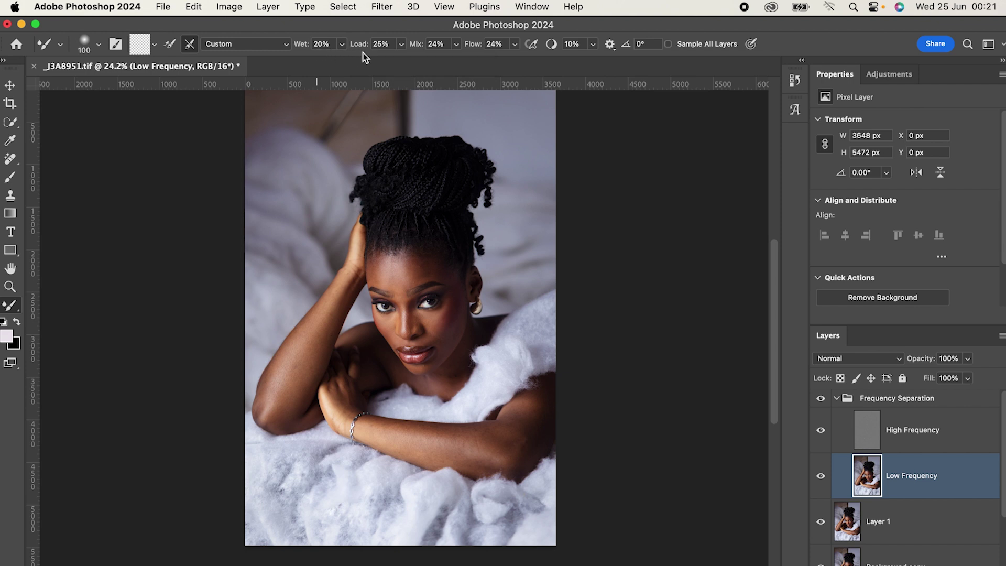
Set the Mixer Brush's Load, Mix and Flow to 21% each.
{"action": "left_click", "coordinate": [403, 44]}
{"action": "left_click_drag", "start_coordinate": [401, 61], "coordinate": [398, 61]}
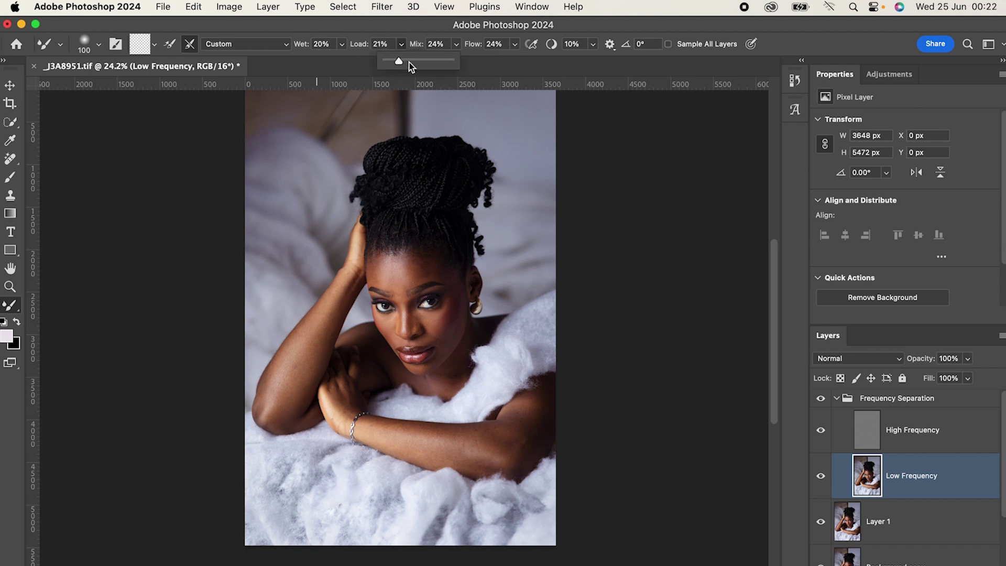
{"action": "left_click", "coordinate": [456, 45]}
{"action": "left_click_drag", "start_coordinate": [456, 61], "coordinate": [455, 63]}
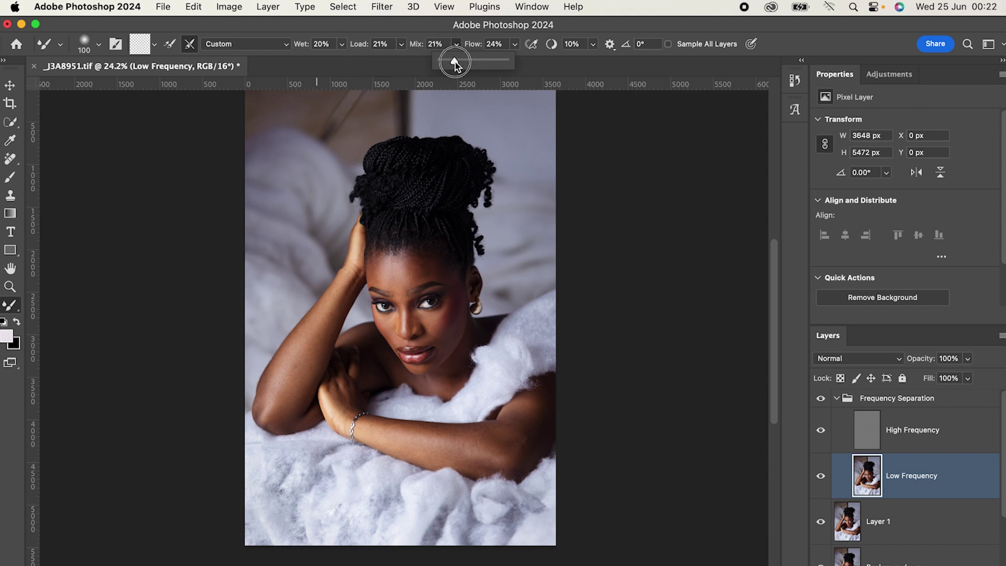
{"action": "left_click", "coordinate": [514, 44]}
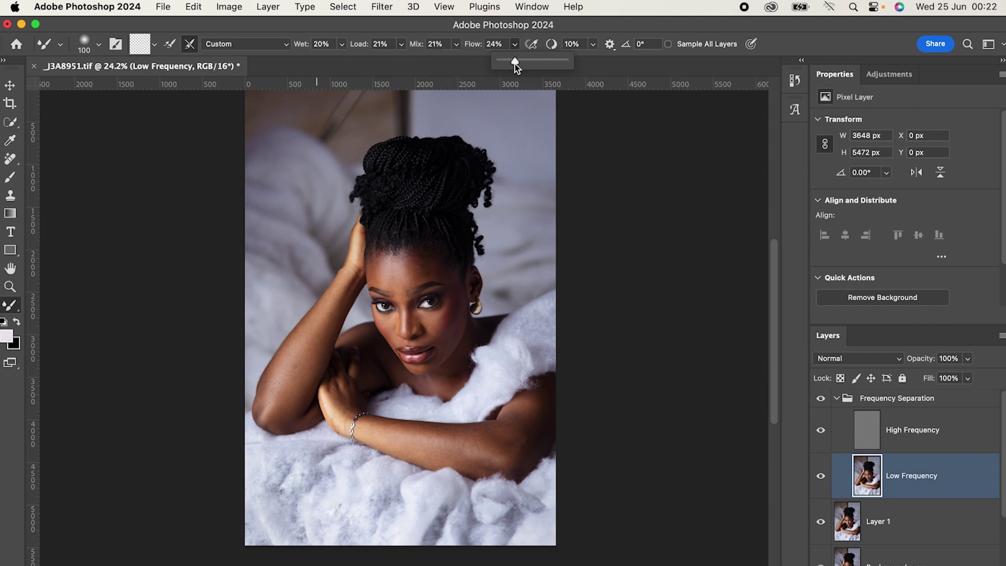
{"action": "left_click_drag", "start_coordinate": [513, 61], "coordinate": [514, 62]}
{"action": "left_click", "coordinate": [603, 69]}
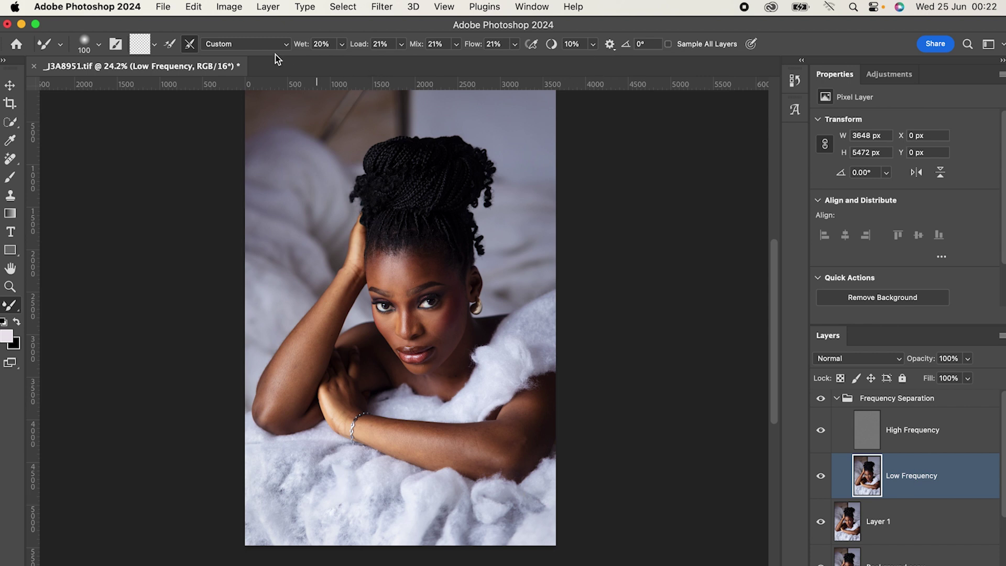
Blend the uneven skin tones on the face on the Low Frequency layer with the Mixer Brush at size 60.
{"action": "scroll", "coordinate": [532, 275], "scroll_direction": "down", "scroll_amount": 3}
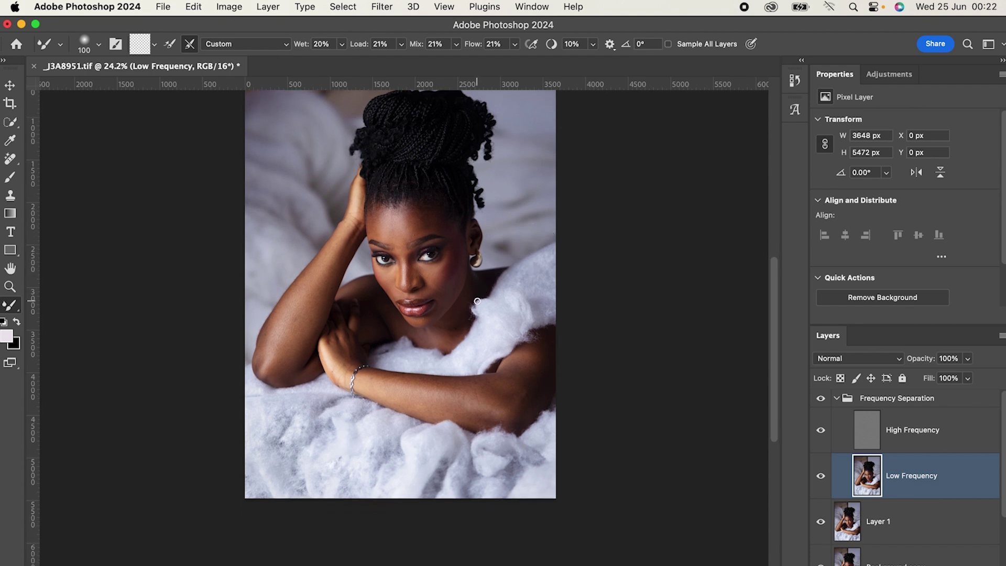
{"action": "scroll", "coordinate": [447, 356], "scroll_direction": "up", "scroll_amount": 3}
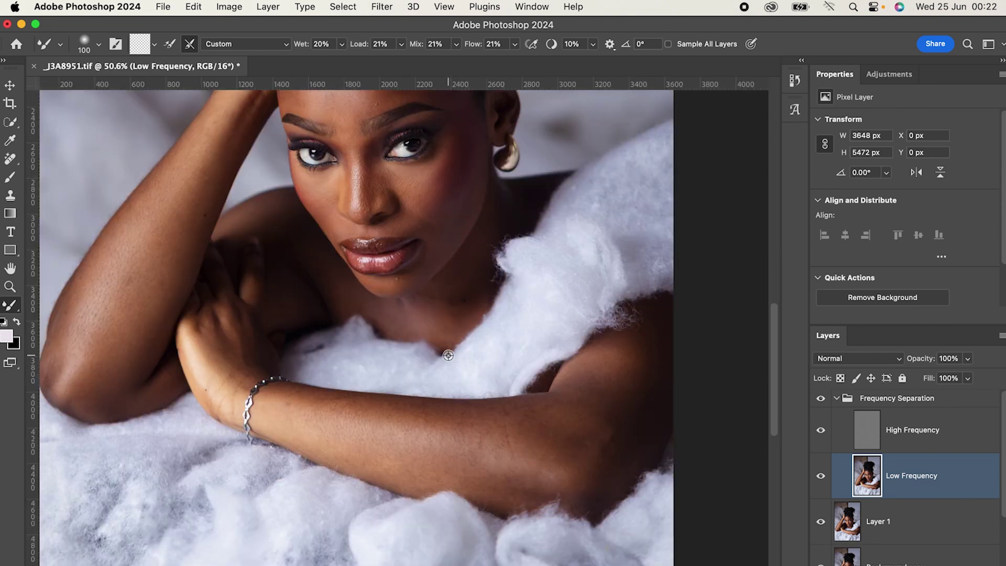
{"action": "scroll", "coordinate": [448, 355], "scroll_direction": "down", "scroll_amount": 3}
{"action": "key", "text": "bracketleft"}
{"action": "key", "text": "bracketleft"}
{"action": "key", "text": "bracketright"}
{"action": "key", "text": "bracketright"}
{"action": "key", "text": "bracketright"}
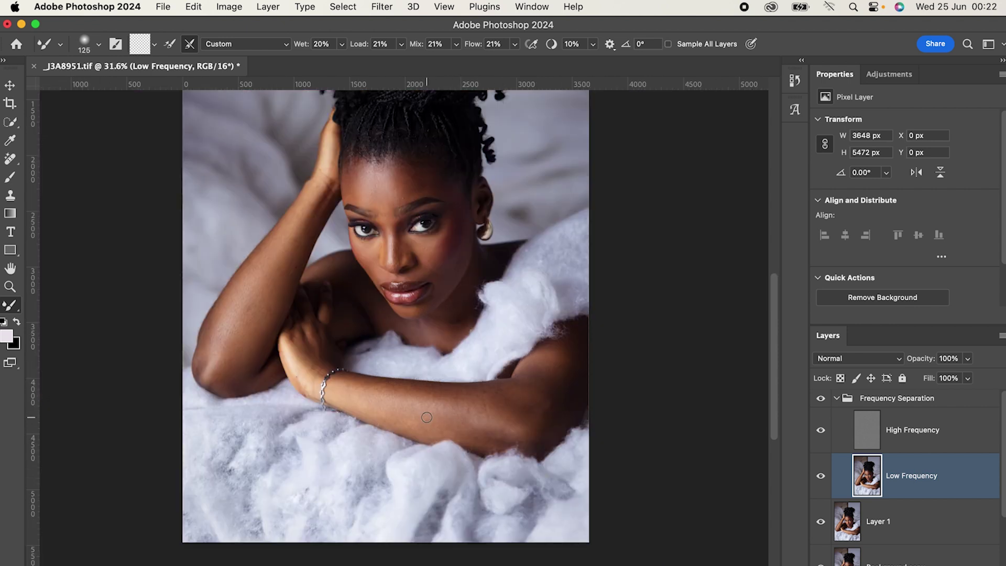
{"action": "left_click_drag", "start_coordinate": [478, 273], "coordinate": [435, 348]}
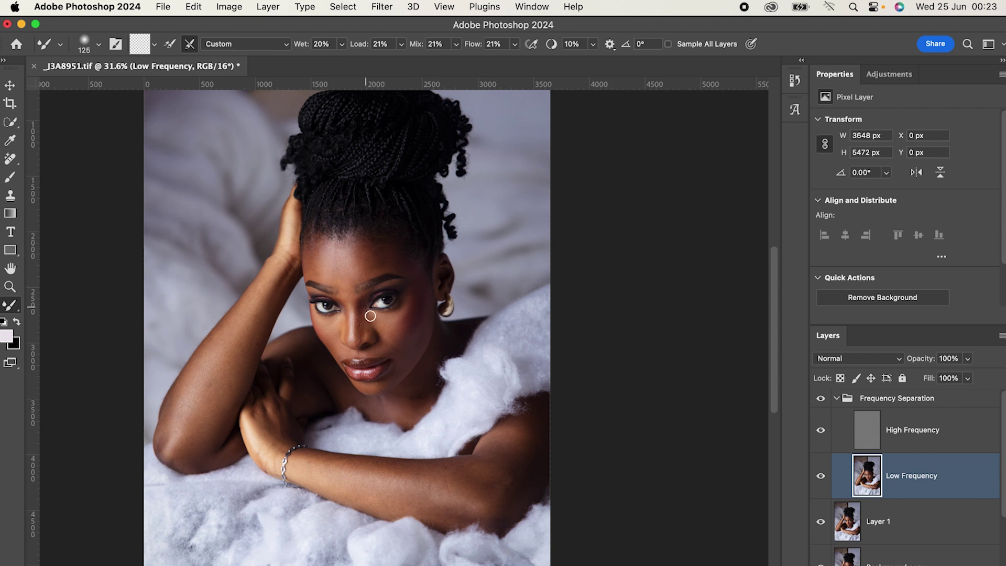
{"action": "scroll", "coordinate": [377, 322], "scroll_direction": "up", "scroll_amount": 10}
{"action": "scroll", "coordinate": [377, 323], "scroll_direction": "down", "scroll_amount": 5}
{"action": "scroll", "coordinate": [378, 322], "scroll_direction": "down", "scroll_amount": 4}
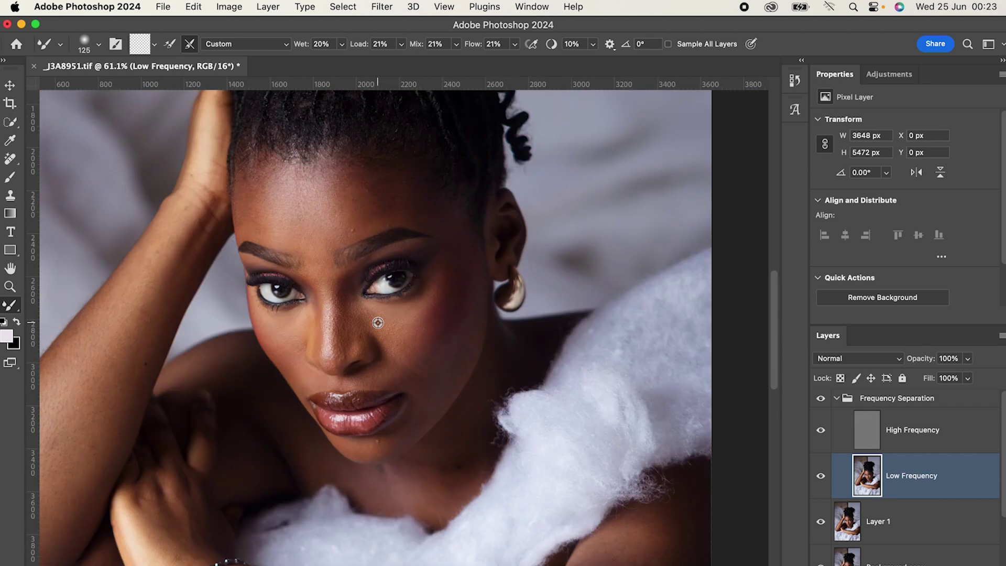
{"action": "scroll", "coordinate": [378, 323], "scroll_direction": "up", "scroll_amount": 3}
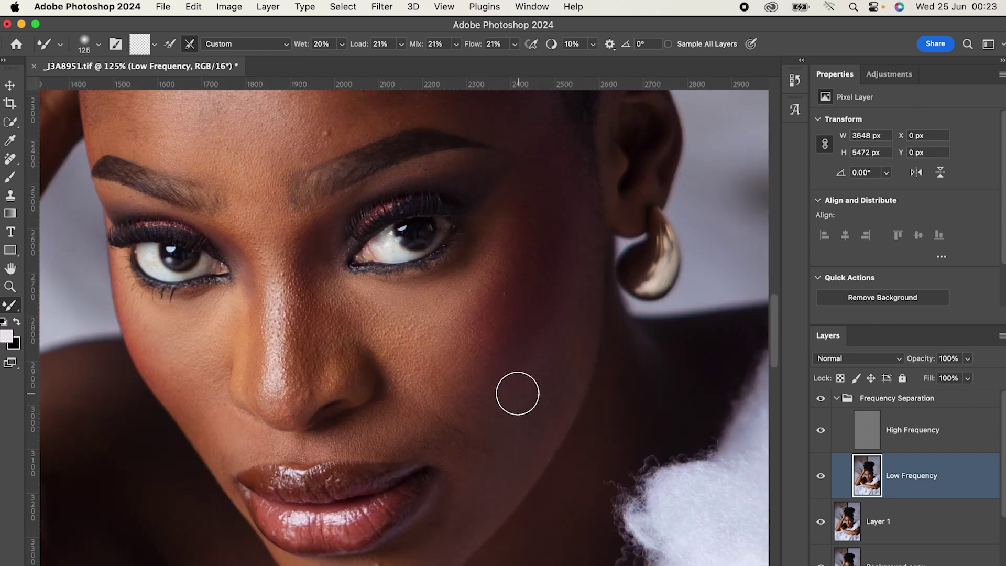
{"action": "key", "text": "bracketleft"}
{"action": "key", "text": "bracketleft"}
{"action": "key", "text": "bracketleft"}
{"action": "key", "text": "bracketleft"}
{"action": "key", "text": "bracketleft"}
{"action": "scroll", "coordinate": [426, 329], "scroll_direction": "down", "scroll_amount": 1}
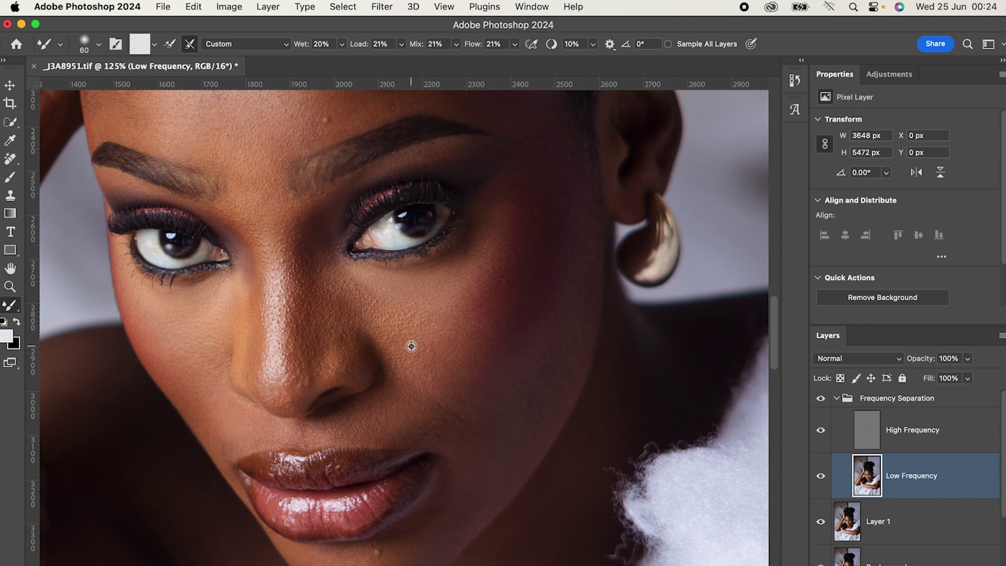
{"action": "scroll", "coordinate": [412, 346], "scroll_direction": "down", "scroll_amount": 5}
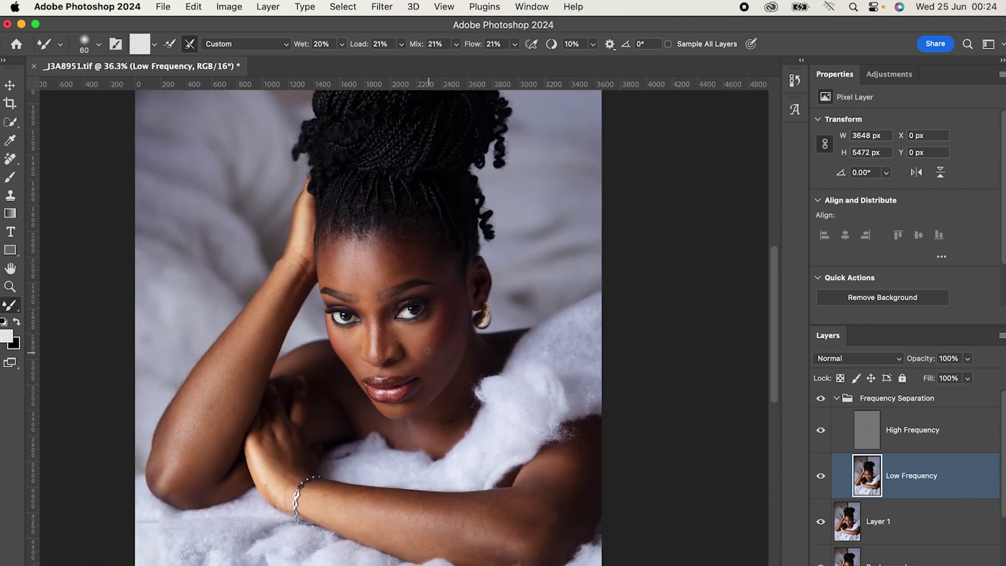
{"action": "scroll", "coordinate": [423, 350], "scroll_direction": "up", "scroll_amount": 3}
{"action": "scroll", "coordinate": [423, 349], "scroll_direction": "down", "scroll_amount": 2}
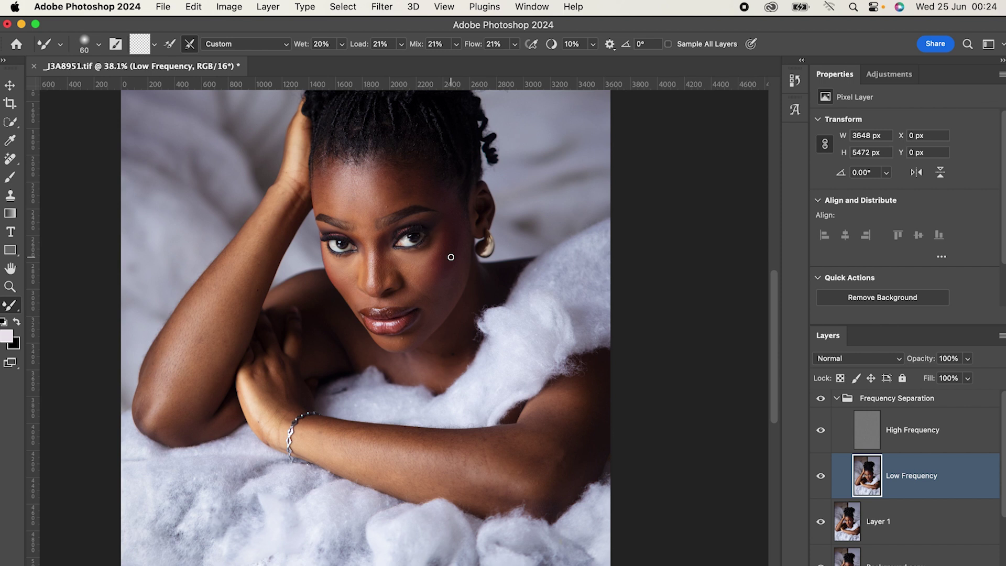
Smooth the tonal transitions along the front forearm on the Low Frequency layer, using Mixer Brush sizes up to 300.
{"action": "key", "text": "bracketleft"}
{"action": "key", "text": "bracketright"}
{"action": "key", "text": "bracketright"}
{"action": "key", "text": "bracketright"}
{"action": "key", "text": "bracketright"}
{"action": "key", "text": "bracketright"}
{"action": "key", "text": "bracketright"}
{"action": "key", "text": "bracketright"}
{"action": "key", "text": "bracketright"}
{"action": "key", "text": "bracketright"}
{"action": "key", "text": "bracketleft"}
{"action": "key", "text": "bracketleft"}
{"action": "key", "text": "bracketright"}
{"action": "key", "text": "bracketright"}
{"action": "key", "text": "bracketleft"}
{"action": "key", "text": "bracketright"}
{"action": "key", "text": "bracketleft"}
{"action": "key", "text": "bracketleft"}
{"action": "key", "text": "bracketright"}
{"action": "key", "text": "bracketright"}
{"action": "mouse_move", "coordinate": [363, 468]}
{"action": "left_mouse_down"}
{"action": "mouse_move", "coordinate": [409, 472]}
{"action": "mouse_move", "coordinate": [401, 477]}
{"action": "mouse_move", "coordinate": [407, 457]}
{"action": "left_mouse_up"}
{"action": "left_click_drag", "start_coordinate": [346, 443], "coordinate": [339, 438]}
{"action": "key", "text": "bracketleft"}
{"action": "key", "text": "bracketleft"}
{"action": "key", "text": "bracketright"}
{"action": "mouse_move", "coordinate": [354, 427]}
{"action": "left_mouse_down"}
{"action": "mouse_move", "coordinate": [327, 426]}
{"action": "mouse_move", "coordinate": [437, 444]}
{"action": "mouse_move", "coordinate": [400, 439]}
{"action": "mouse_move", "coordinate": [430, 442]}
{"action": "left_mouse_up"}
{"action": "key", "text": "bracketright"}
{"action": "key", "text": "bracketright"}
{"action": "key", "text": "bracketleft"}
{"action": "key", "text": "bracketleft"}
{"action": "mouse_move", "coordinate": [462, 439]}
{"action": "left_mouse_down"}
{"action": "mouse_move", "coordinate": [506, 447]}
{"action": "mouse_move", "coordinate": [483, 450]}
{"action": "left_mouse_up"}
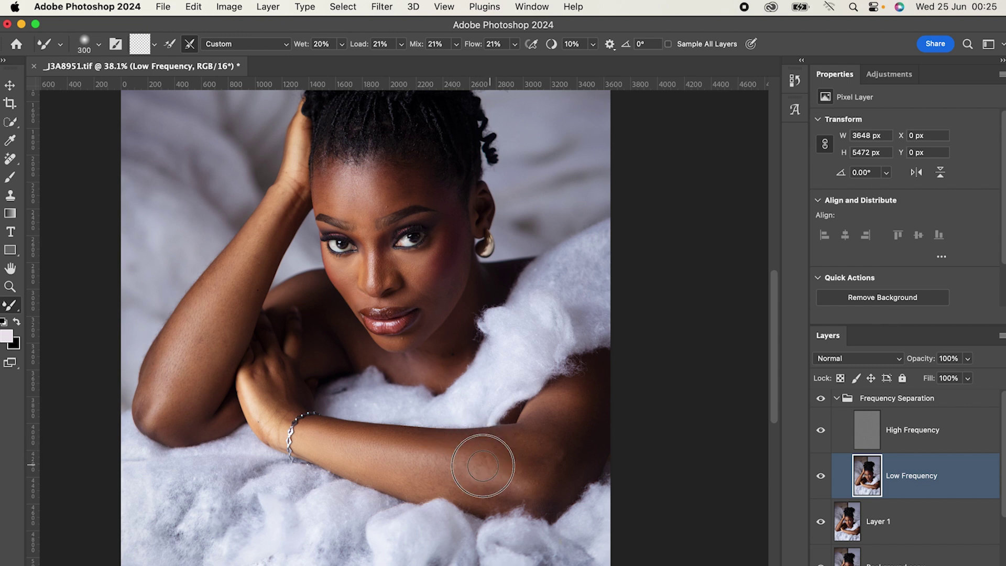
{"action": "key", "text": "bracketright"}
Continue blending the front forearm's tones towards the elbow, varying the Mixer Brush size to fit each area.
{"action": "scroll", "coordinate": [456, 478], "scroll_direction": "down", "scroll_amount": 2}
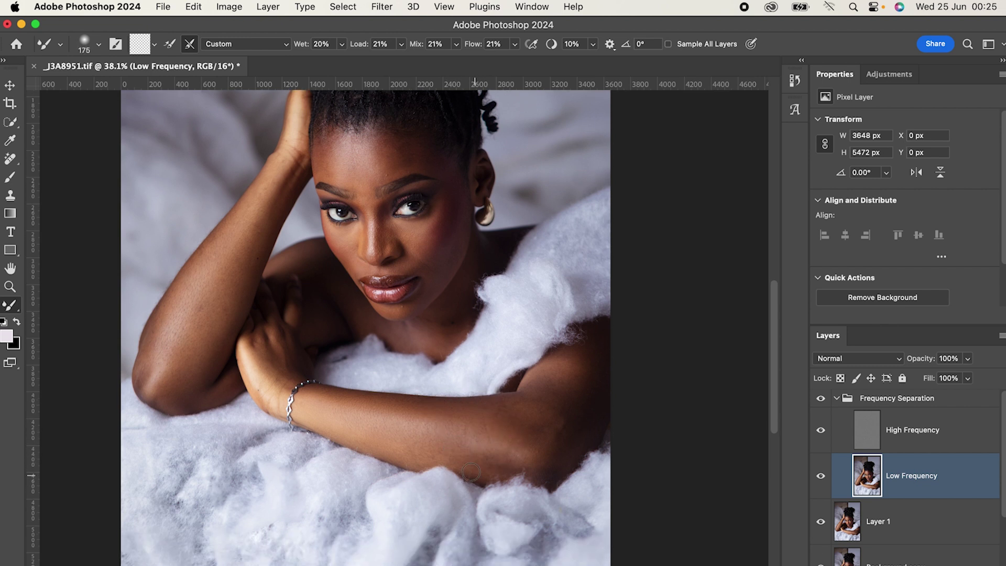
{"action": "key", "text": "bracketleft"}
{"action": "key", "text": "bracketleft"}
{"action": "key", "text": "bracketleft"}
{"action": "key", "text": "bracketright"}
{"action": "key", "text": "bracketleft"}
{"action": "key", "text": "bracketleft"}
{"action": "key", "text": "bracketright"}
{"action": "key", "text": "bracketright"}
{"action": "key", "text": "bracketright"}
{"action": "key", "text": "bracketright"}
{"action": "key", "text": "bracketleft"}
{"action": "key", "text": "bracketleft"}
{"action": "key", "text": "bracketleft"}
{"action": "key", "text": "bracketleft"}
{"action": "key", "text": "bracketleft"}
{"action": "key", "text": "bracketright"}
{"action": "key", "text": "bracketright"}
{"action": "key", "text": "bracketright"}
{"action": "key", "text": "bracketright"}
{"action": "key", "text": "bracketleft"}
{"action": "key", "text": "bracketleft"}
Compare the skin smoothing before and after by toggling the visibility of the Frequency Separation group.
{"action": "left_click", "coordinate": [821, 398]}
{"action": "left_click", "coordinate": [820, 399]}
{"action": "left_click", "coordinate": [821, 399]}
{"action": "left_click", "coordinate": [821, 399]}
Blend the skin tones on the forearm near the elbow and on the upper arm below the shoulder with the Mixer Brush.
{"action": "key", "text": "bracketleft"}
{"action": "key", "text": "bracketleft"}
{"action": "key", "text": "bracketright"}
{"action": "key", "text": "bracketright"}
{"action": "key", "text": "bracketright"}
{"action": "mouse_move", "coordinate": [494, 415]}
{"action": "left_mouse_down"}
{"action": "mouse_move", "coordinate": [510, 417]}
{"action": "mouse_move", "coordinate": [516, 405]}
{"action": "mouse_move", "coordinate": [501, 409]}
{"action": "left_mouse_up"}
{"action": "key", "text": "bracketleft"}
{"action": "scroll", "coordinate": [529, 396], "scroll_direction": "down", "scroll_amount": 2}
{"action": "key", "text": "bracketright"}
{"action": "scroll", "coordinate": [540, 372], "scroll_direction": "down", "scroll_amount": 2}
{"action": "key", "text": "bracketright"}
{"action": "key", "text": "bracketright"}
{"action": "left_click_drag", "start_coordinate": [559, 332], "coordinate": [587, 316]}
{"action": "key", "text": "bracketleft"}
{"action": "key", "text": "bracketright"}
{"action": "key", "text": "bracketleft"}
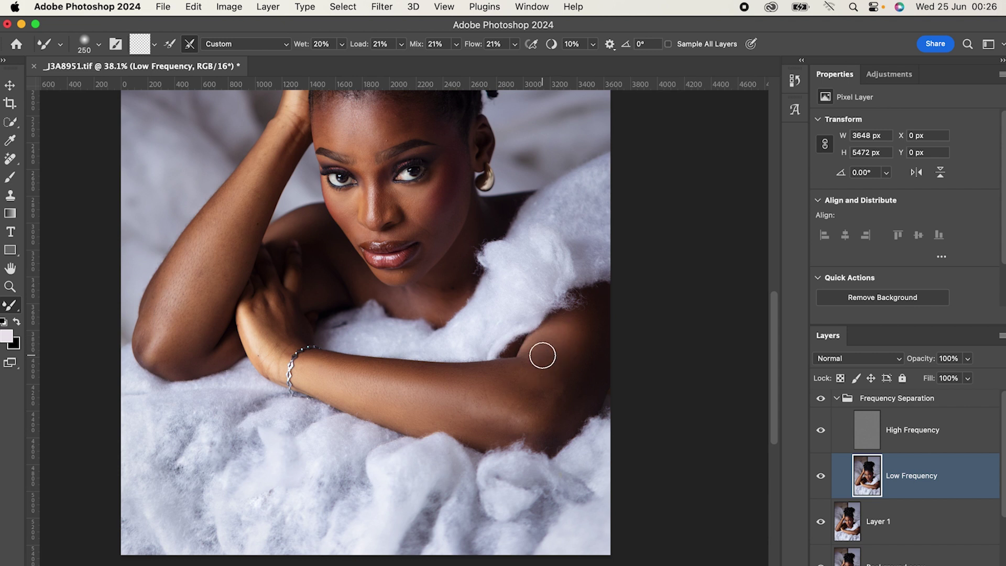
{"action": "key", "text": "bracketleft"}
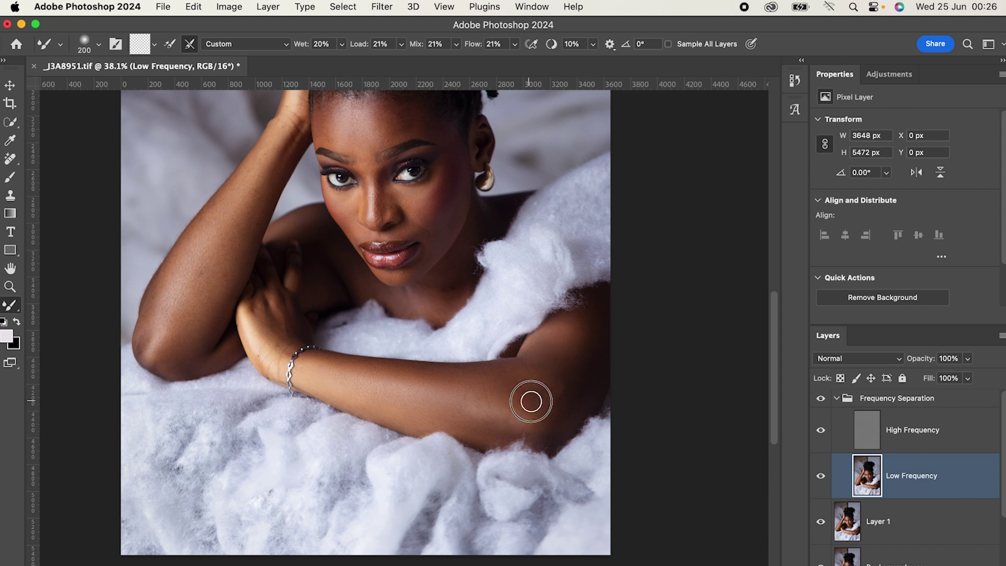
Blend the skin tones where the front forearm meets the upper arm, using Mixer Brush sizes 175 to 200.
{"action": "key", "text": "bracketright"}
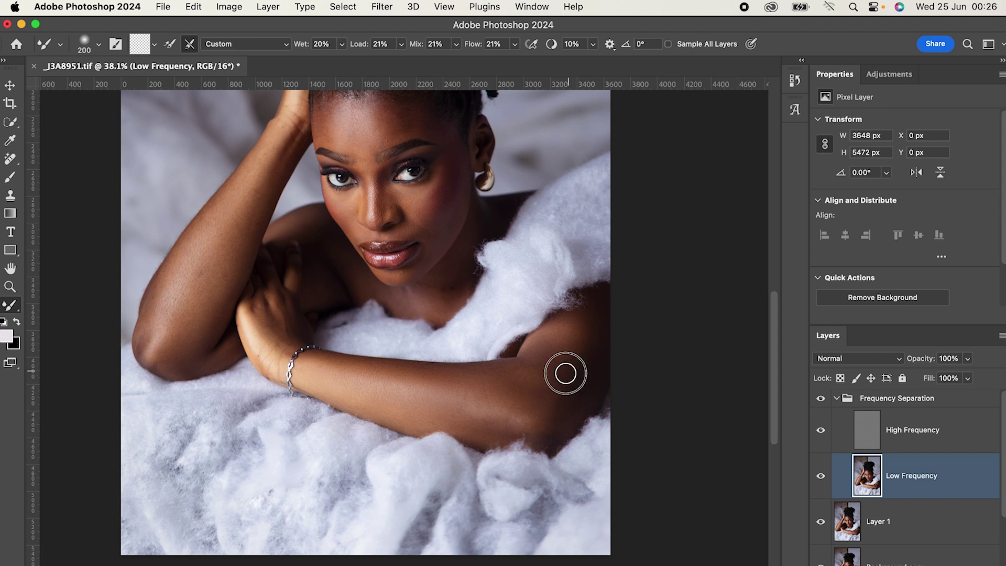
{"action": "key", "text": "bracketleft"}
{"action": "key", "text": "bracketleft"}
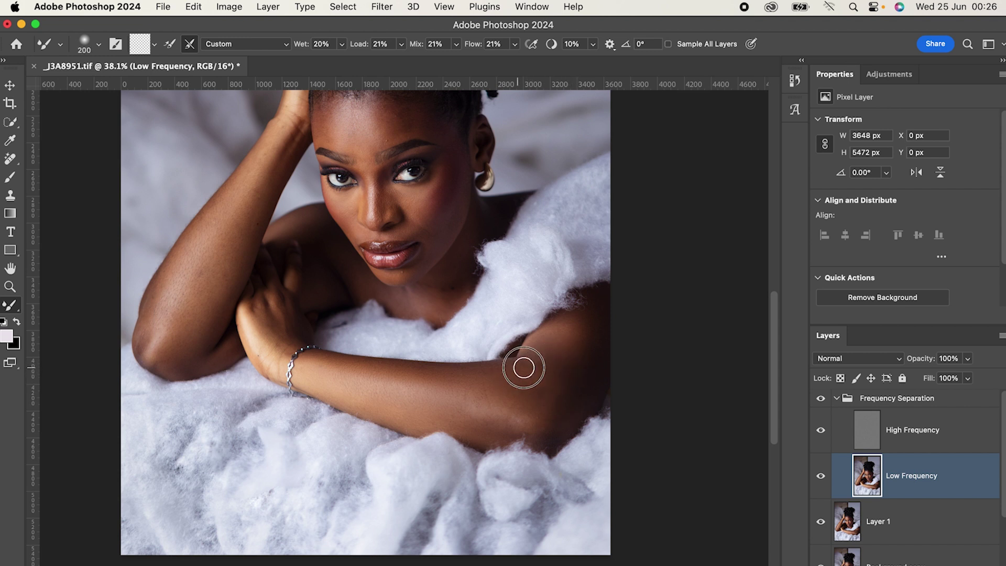
{"action": "key", "text": "bracketright"}
{"action": "key", "text": "bracketright"}
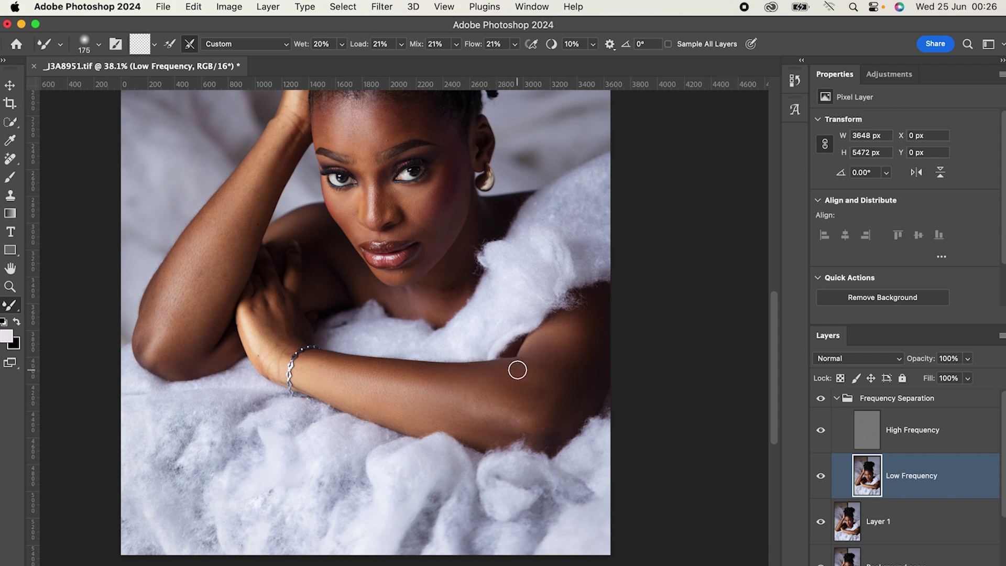
{"action": "mouse_move", "coordinate": [513, 411]}
{"action": "left_mouse_down"}
{"action": "mouse_move", "coordinate": [502, 413]}
{"action": "mouse_move", "coordinate": [511, 413]}
{"action": "left_mouse_up"}
Smooth the underside of the front forearm near the elbow, working with the Mixer Brush at sizes 300 and 250.
{"action": "key", "text": "bracketright"}
{"action": "key", "text": "bracketright"}
{"action": "key", "text": "bracketright"}
{"action": "key", "text": "bracketright"}
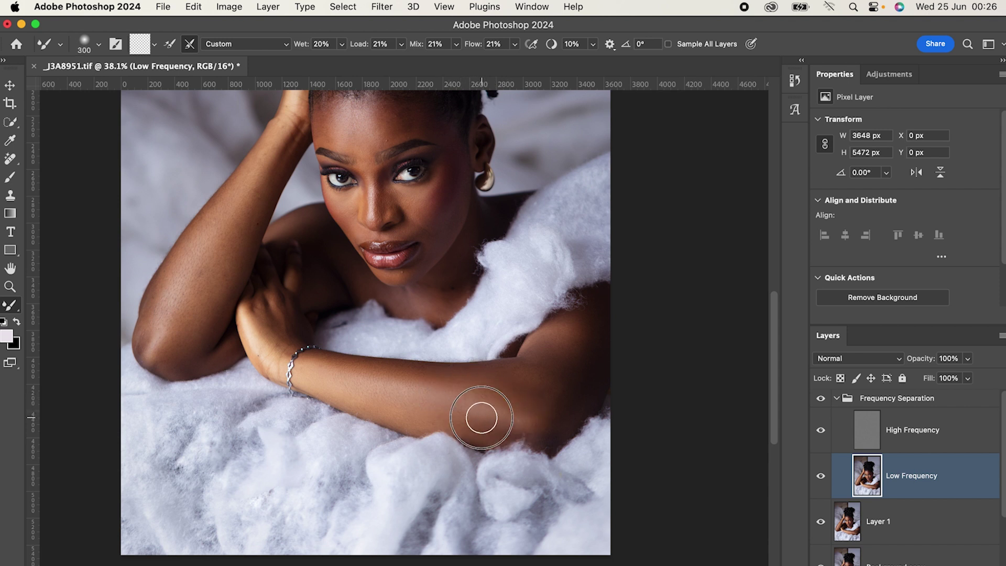
{"action": "key", "text": "bracketleft"}
{"action": "key", "text": "bracketleft"}
{"action": "key", "text": "bracketleft"}
{"action": "key", "text": "bracketleft"}
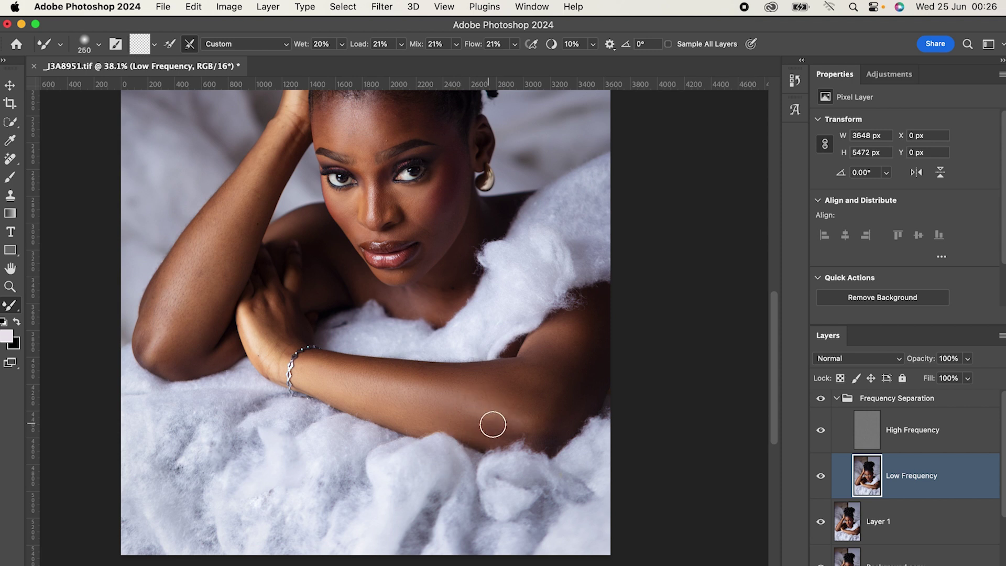
Even out the wrist tones beside the bracelet on the Low Frequency layer with a smaller Mixer Brush.
{"action": "scroll", "coordinate": [329, 367], "scroll_direction": "down", "scroll_amount": 2}
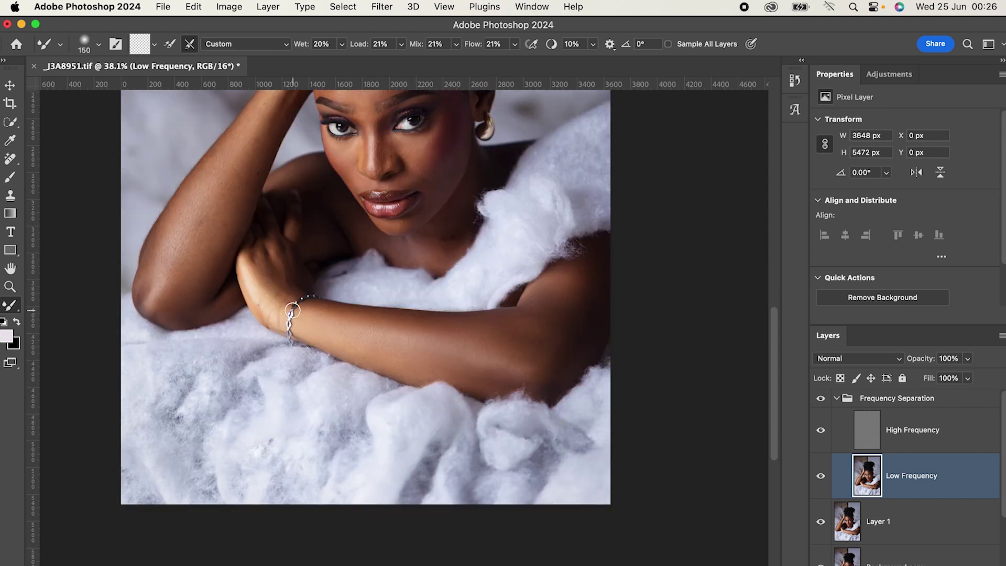
{"action": "key", "text": "bracketright"}
{"action": "key", "text": "bracketright"}
{"action": "left_click_drag", "start_coordinate": [273, 319], "coordinate": [278, 319]}
{"action": "key", "text": "bracketleft"}
{"action": "key", "text": "bracketleft"}
Blend the light and shadow transitions on the back of the front hand with Mixer Brush sizes 100 to 150.
{"action": "key", "text": "bracketright"}
{"action": "key", "text": "bracketright"}
{"action": "key", "text": "bracketright"}
{"action": "left_click_drag", "start_coordinate": [270, 266], "coordinate": [268, 270]}
{"action": "key", "text": "bracketleft"}
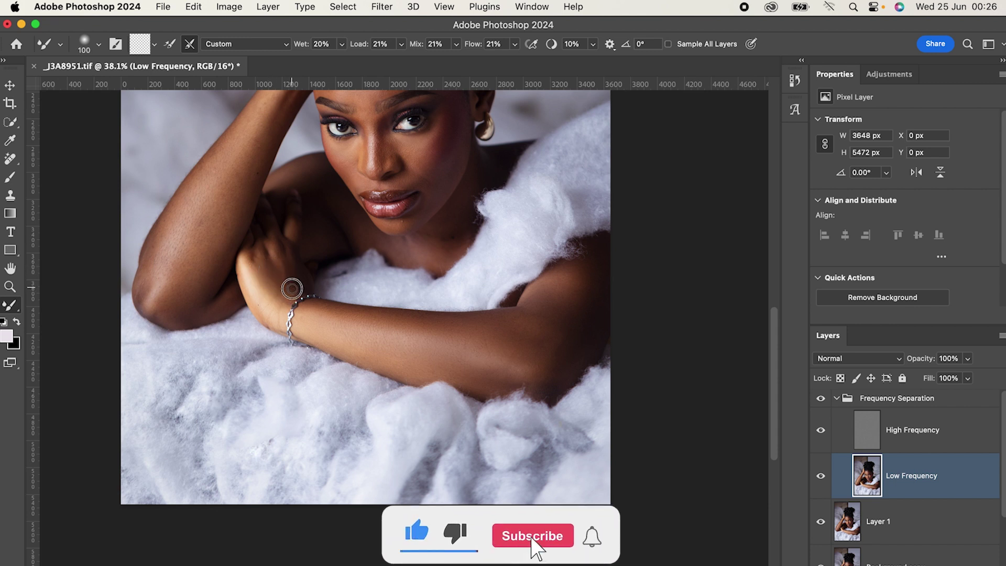
{"action": "key", "text": "bracketright"}
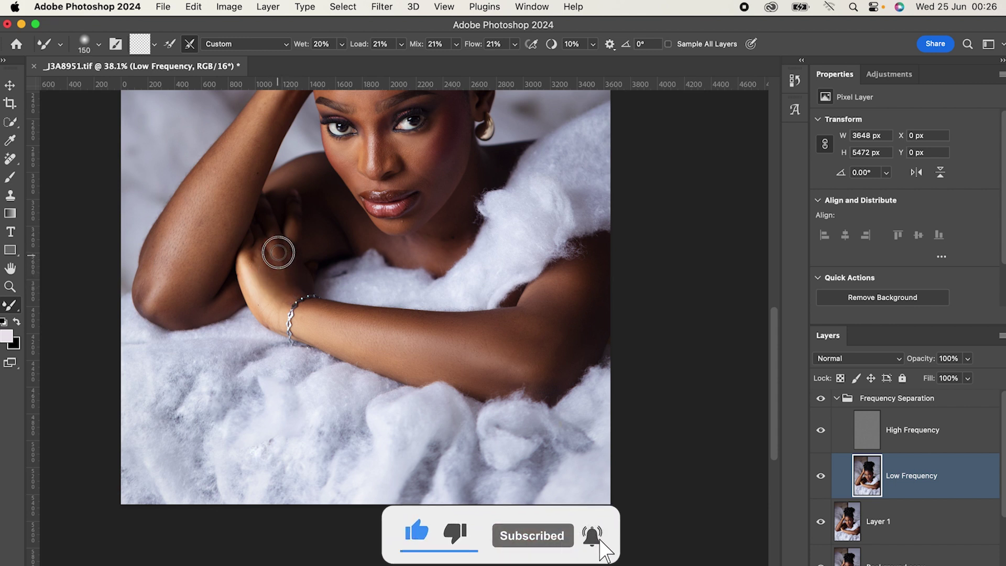
{"action": "key", "text": "bracketright"}
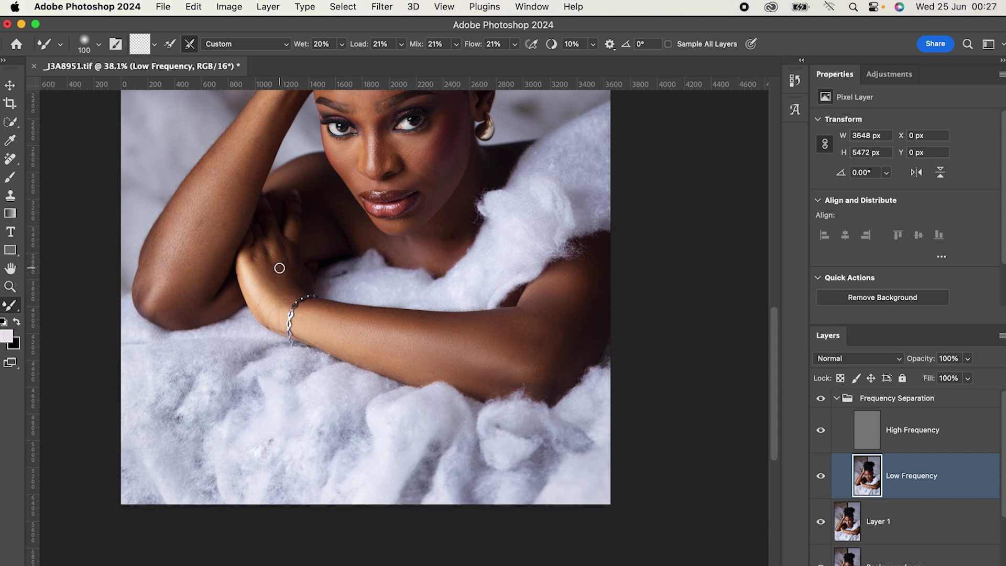
Smooth the skin tones around the elbow of the raised arm, enlarging the Mixer Brush to 200.
{"action": "key", "text": "bracketright"}
{"action": "key", "text": "bracketright"}
{"action": "key", "text": "bracketright"}
{"action": "key", "text": "bracketright"}
{"action": "key", "text": "bracketleft"}
{"action": "scroll", "coordinate": [155, 287], "scroll_direction": "down", "scroll_amount": 1}
{"action": "key", "text": "bracketright"}
{"action": "left_click_drag", "start_coordinate": [154, 272], "coordinate": [142, 287]}
{"action": "key", "text": "bracketright"}
{"action": "key", "text": "bracketright"}
{"action": "key", "text": "bracketright"}
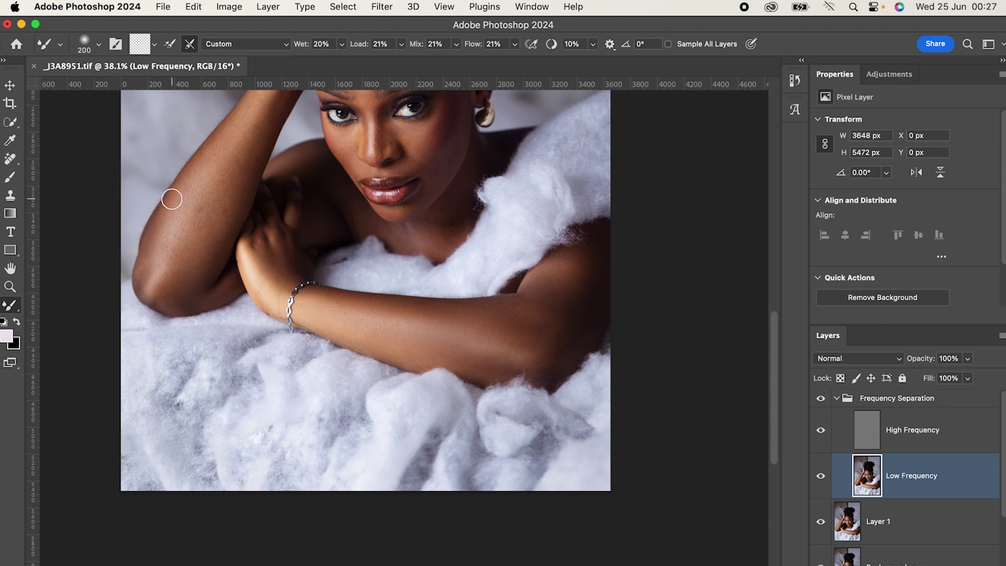
Blend the broad highlight on the lower part of the raised forearm with the Mixer Brush at up to size 300.
{"action": "key", "text": "bracketright"}
{"action": "scroll", "coordinate": [187, 234], "scroll_direction": "up", "scroll_amount": 1}
{"action": "key", "text": "bracketright"}
{"action": "scroll", "coordinate": [203, 228], "scroll_direction": "up", "scroll_amount": 1}
{"action": "key", "text": "bracketleft"}
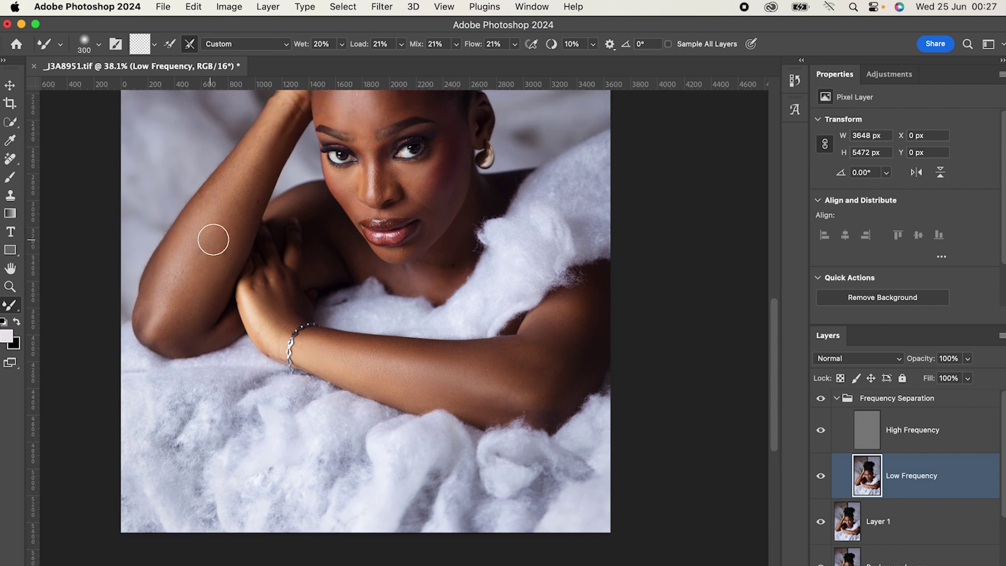
{"action": "mouse_move", "coordinate": [220, 266]}
{"action": "left_mouse_down"}
{"action": "mouse_move", "coordinate": [207, 290]}
{"action": "mouse_move", "coordinate": [223, 267]}
{"action": "mouse_move", "coordinate": [189, 309]}
{"action": "mouse_move", "coordinate": [208, 297]}
{"action": "mouse_move", "coordinate": [204, 314]}
{"action": "mouse_move", "coordinate": [164, 330]}
{"action": "mouse_move", "coordinate": [177, 338]}
{"action": "mouse_move", "coordinate": [162, 310]}
{"action": "mouse_move", "coordinate": [199, 249]}
{"action": "left_mouse_up"}
{"action": "key", "text": "bracketright"}
{"action": "key", "text": "bracketleft"}
{"action": "key", "text": "bracketleft"}
{"action": "key", "text": "bracketleft"}
{"action": "scroll", "coordinate": [231, 172], "scroll_direction": "down", "scroll_amount": 3}
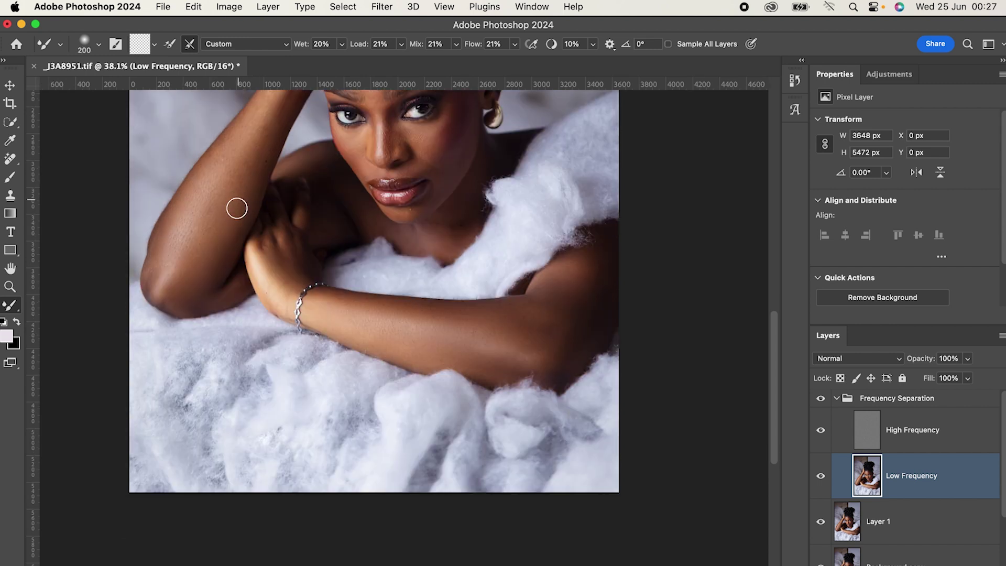
Smooth the tones along the outer edge of the raised forearm with Mixer Brush sizes 150 to 200.
{"action": "scroll", "coordinate": [236, 208], "scroll_direction": "up", "scroll_amount": 3}
{"action": "key", "text": "bracketleft"}
{"action": "key", "text": "bracketright"}
{"action": "left_click_drag", "start_coordinate": [210, 230], "coordinate": [227, 205]}
{"action": "key", "text": "bracketright"}
{"action": "key", "text": "bracketleft"}
{"action": "key", "text": "bracketleft"}
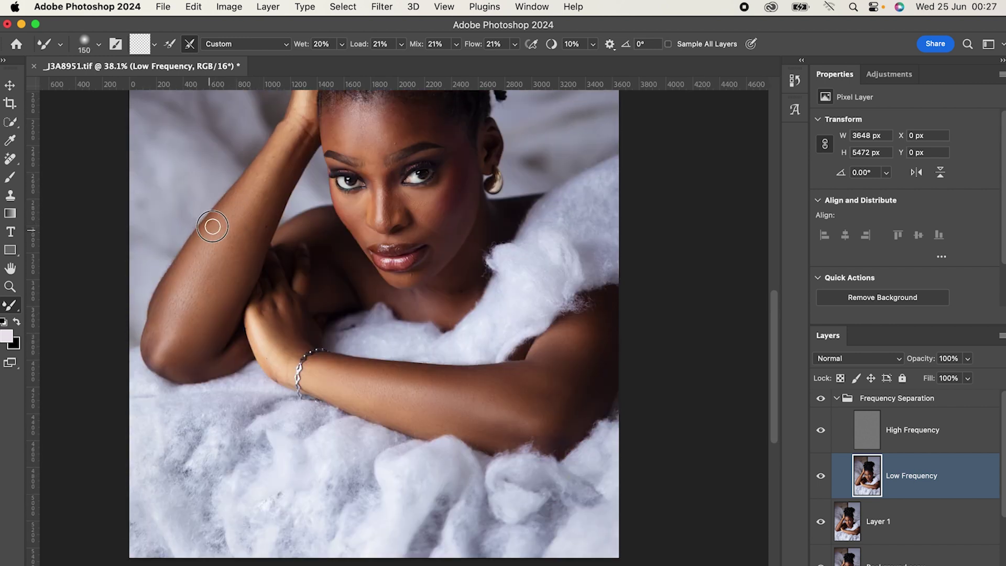
{"action": "key", "text": "bracketright"}
{"action": "key", "text": "bracketright"}
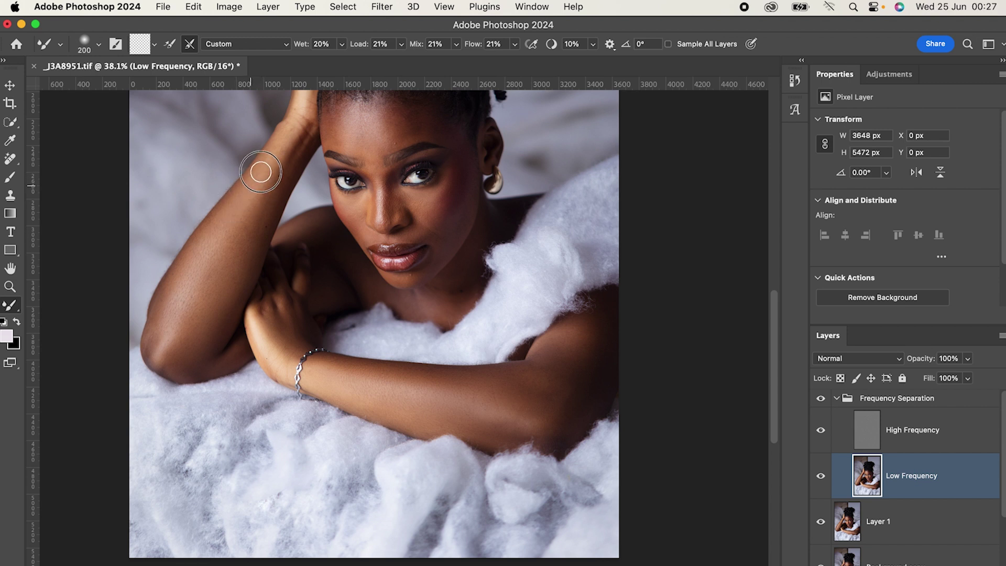
Blend the middle of the raised forearm with long strokes along the arm, using Mixer Brush sizes from 500 down to 250.
{"action": "key", "text": "bracketright"}
{"action": "key", "text": "bracketright"}
{"action": "key", "text": "bracketright"}
{"action": "key", "text": "bracketright"}
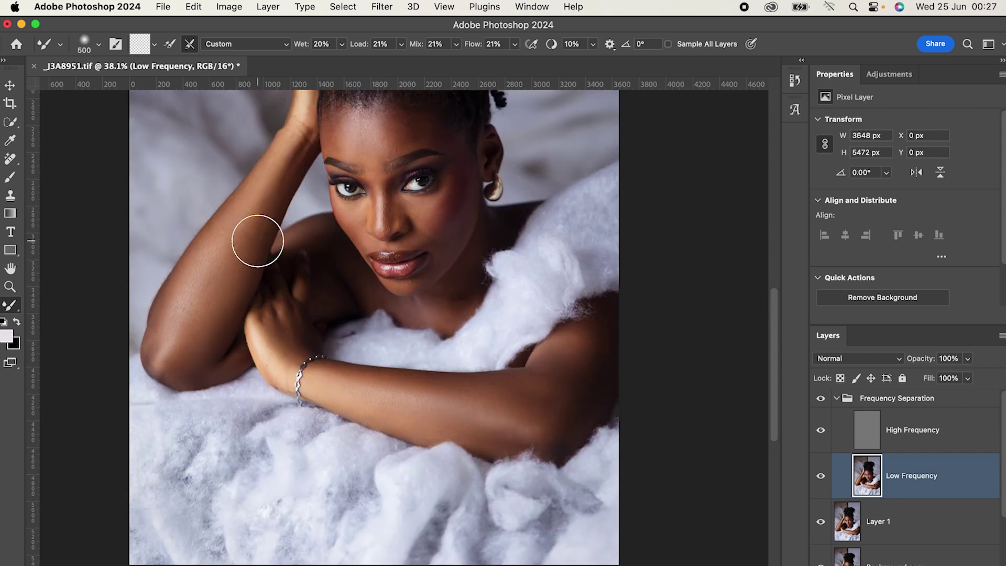
{"action": "scroll", "coordinate": [234, 333], "scroll_direction": "up", "scroll_amount": 2}
{"action": "key", "text": "bracketleft"}
{"action": "left_click_drag", "start_coordinate": [242, 275], "coordinate": [253, 250]}
{"action": "left_click_drag", "start_coordinate": [220, 289], "coordinate": [260, 230]}
{"action": "key", "text": "bracketleft"}
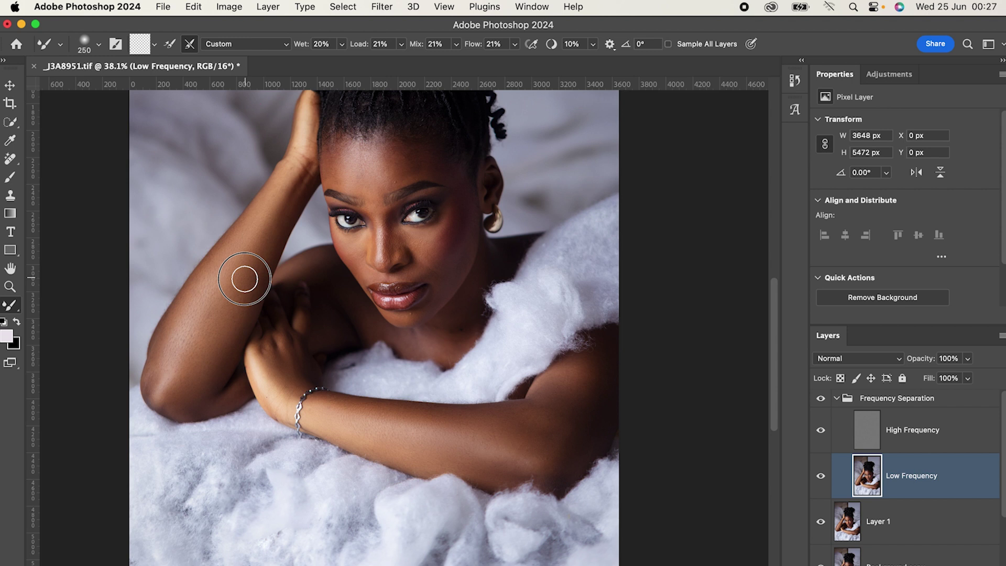
Smooth the upper part of the raised forearm towards the wrist with the Mixer Brush at size 175.
{"action": "key", "text": "bracketleft"}
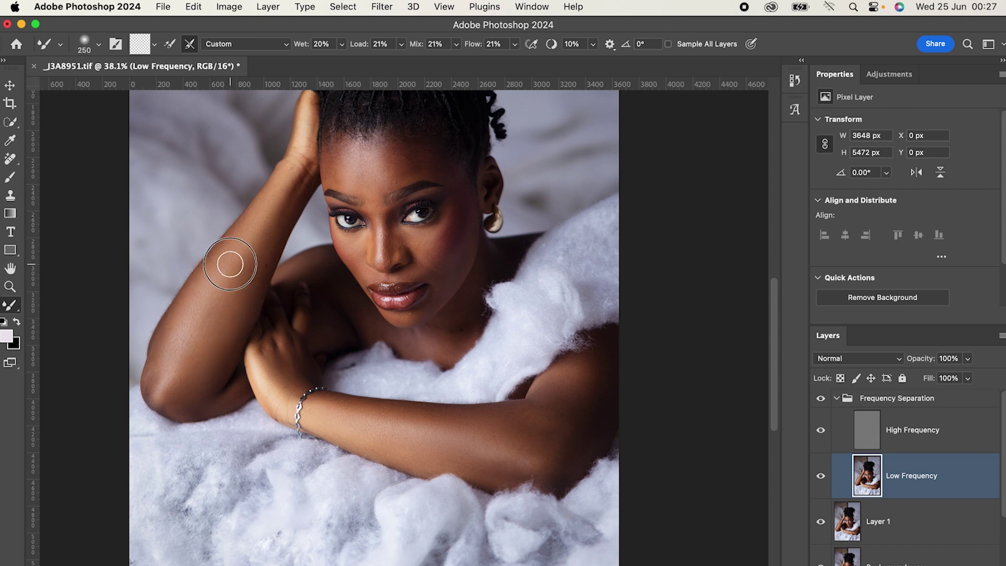
{"action": "key", "text": "bracketleft"}
{"action": "key", "text": "bracketleft"}
{"action": "key", "text": "bracketleft"}
{"action": "key", "text": "bracketleft"}
{"action": "key", "text": "bracketleft"}
{"action": "left_click_drag", "start_coordinate": [269, 203], "coordinate": [278, 187]}
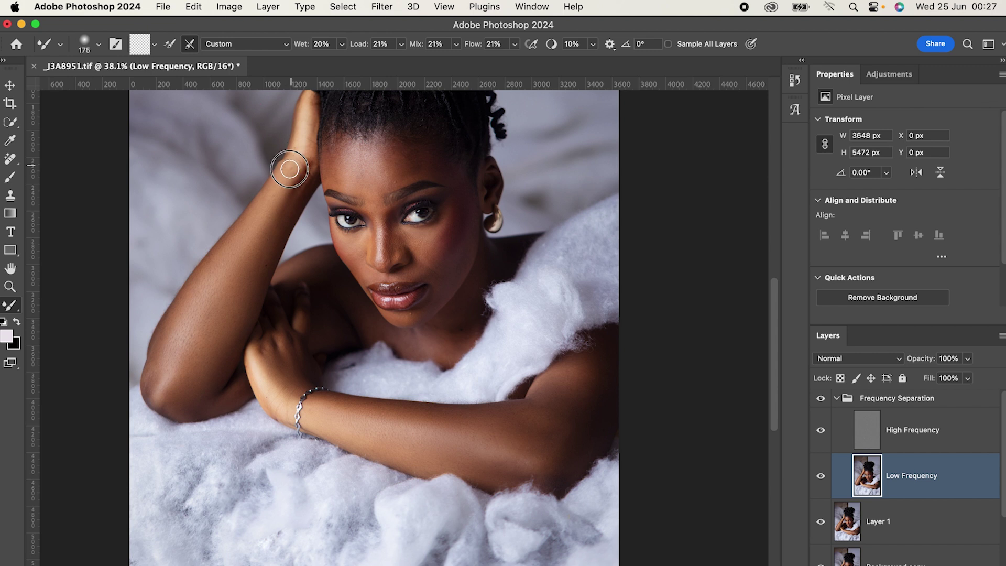
Blend the tones on the raised wrist beside the forehead, using Mixer Brush sizes between 90 and 150.
{"action": "scroll", "coordinate": [301, 142], "scroll_direction": "down", "scroll_amount": 1}
{"action": "key", "text": "bracketleft"}
{"action": "key", "text": "bracketleft"}
{"action": "scroll", "coordinate": [311, 107], "scroll_direction": "down", "scroll_amount": 2}
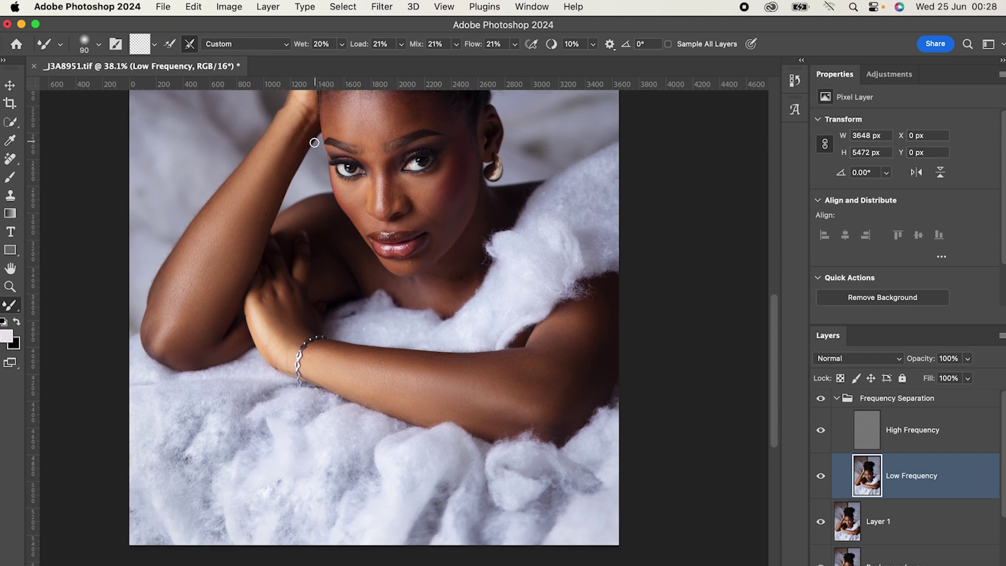
{"action": "scroll", "coordinate": [308, 178], "scroll_direction": "up", "scroll_amount": 10}
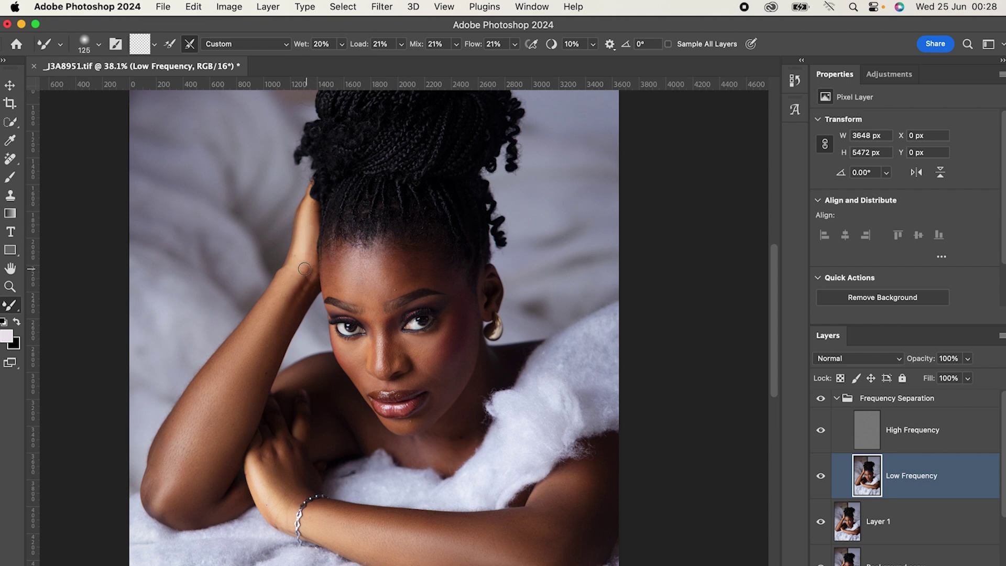
{"action": "scroll", "coordinate": [307, 272], "scroll_direction": "down", "scroll_amount": 2}
{"action": "key", "text": "bracketright"}
{"action": "key", "text": "bracketright"}
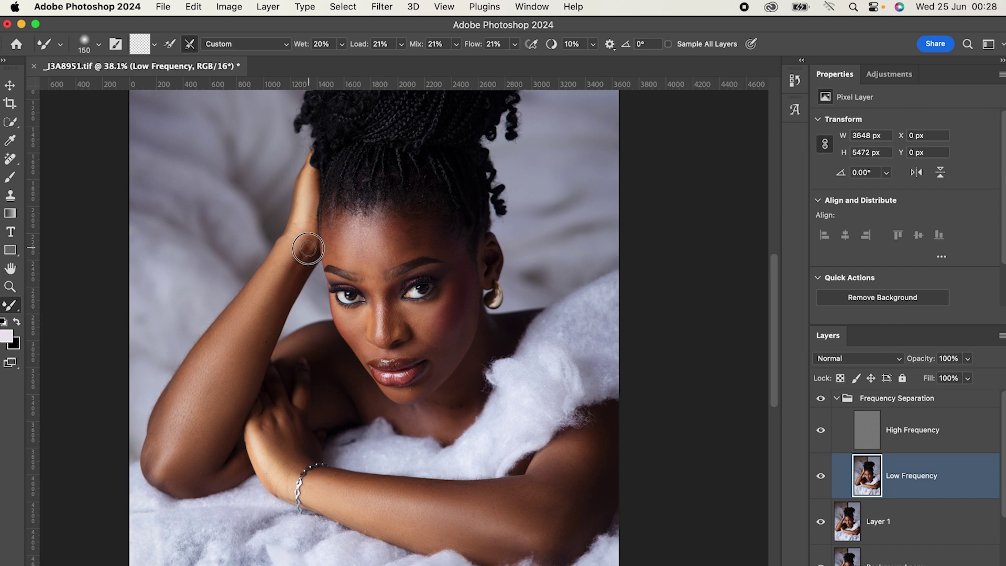
{"action": "key", "text": "bracketleft"}
{"action": "key", "text": "bracketleft"}
{"action": "key", "text": "bracketright"}
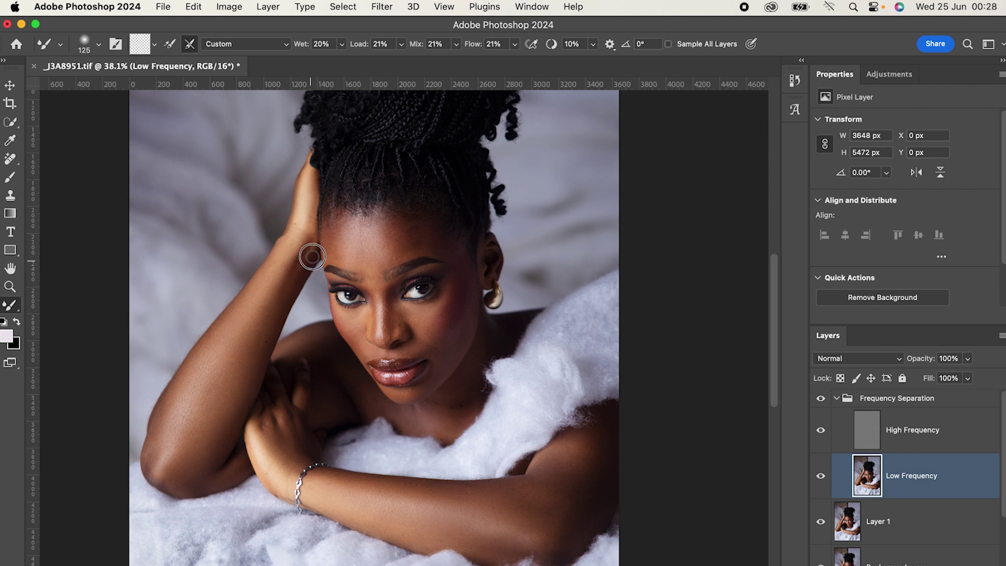
Even out the raised forearm just below the wrist with the Mixer Brush at size 125.
{"action": "scroll", "coordinate": [297, 267], "scroll_direction": "down", "scroll_amount": 5}
{"action": "key", "text": "bracketright"}
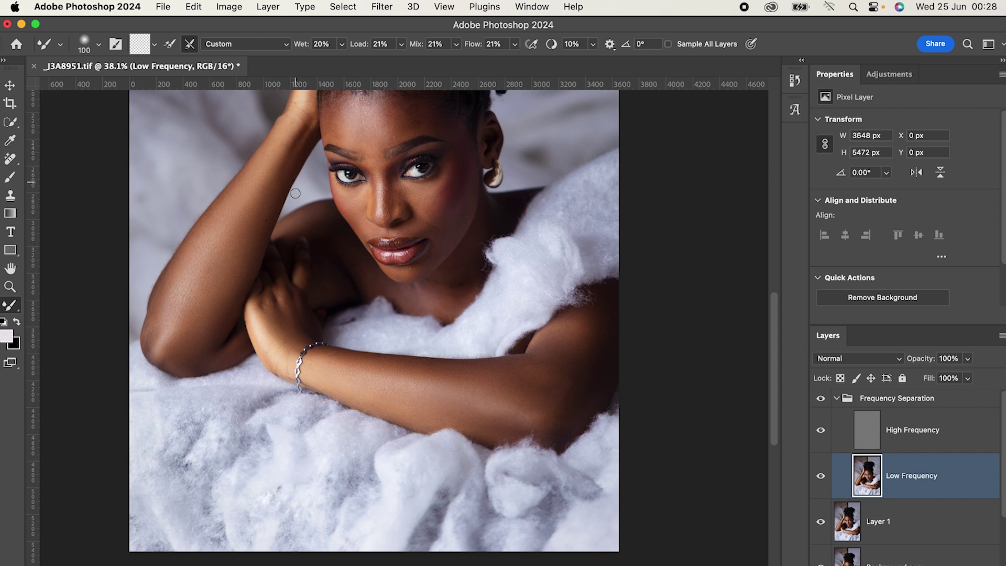
{"action": "scroll", "coordinate": [297, 193], "scroll_direction": "up", "scroll_amount": 1}
{"action": "left_click_drag", "start_coordinate": [269, 188], "coordinate": [288, 154]}
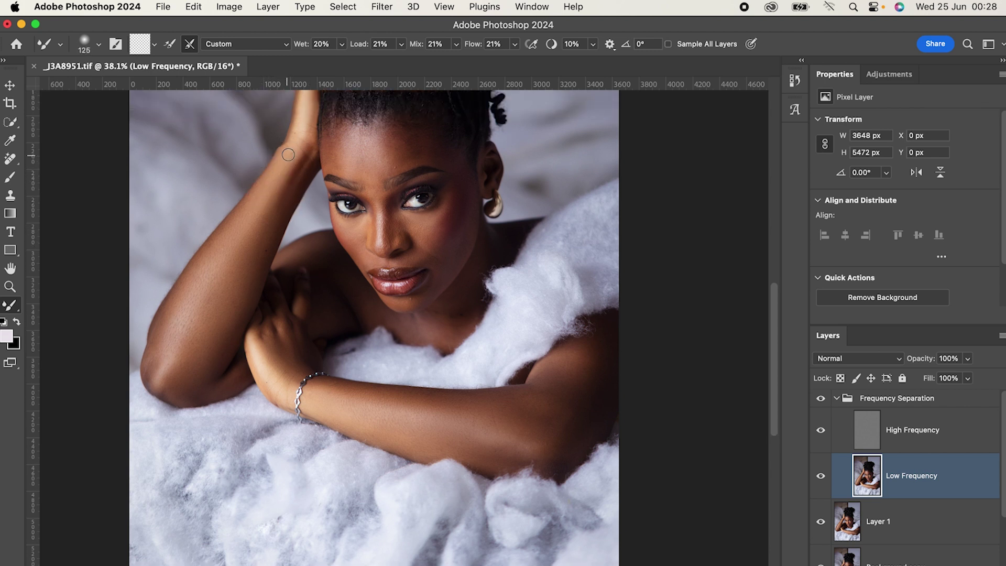
Smooth the inner edge of the raised forearm, enlarging the Mixer Brush for the broad area and reducing it near the edge.
{"action": "key", "text": "bracketright"}
{"action": "key", "text": "bracketright"}
{"action": "key", "text": "bracketright"}
{"action": "mouse_move", "coordinate": [273, 217]}
{"action": "left_mouse_down"}
{"action": "mouse_move", "coordinate": [267, 226]}
{"action": "mouse_move", "coordinate": [280, 197]}
{"action": "mouse_move", "coordinate": [253, 251]}
{"action": "left_mouse_up"}
{"action": "key", "text": "bracketleft"}
{"action": "key", "text": "bracketleft"}
{"action": "key", "text": "bracketleft"}
{"action": "key", "text": "bracketleft"}
{"action": "scroll", "coordinate": [454, 343], "scroll_direction": "up", "scroll_amount": 3}
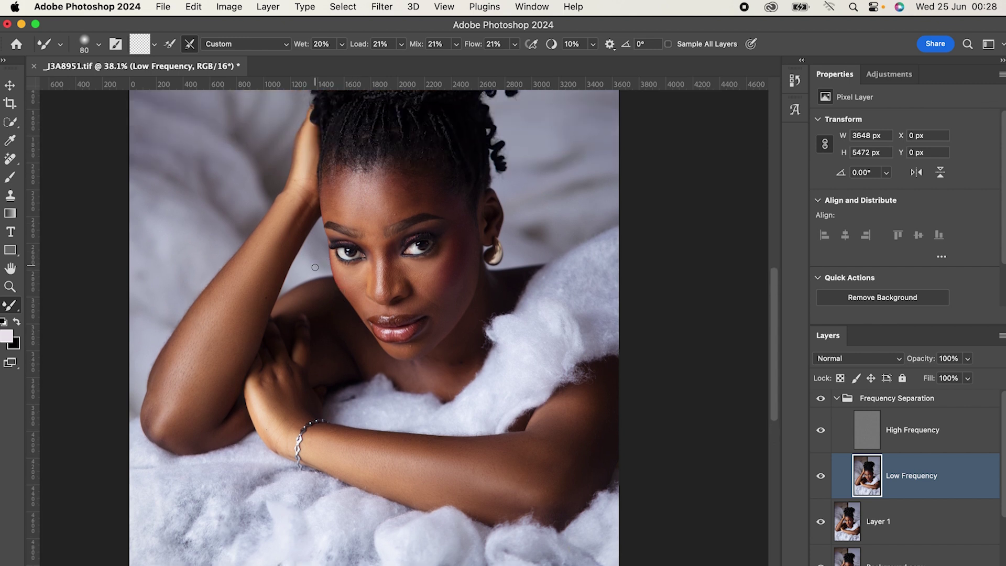
Blend the tones around the fingers of the hand resting on the upper arm with the Mixer Brush at size 100.
{"action": "key", "text": "bracketleft"}
{"action": "scroll", "coordinate": [306, 304], "scroll_direction": "down", "scroll_amount": 1}
{"action": "key", "text": "bracketright"}
{"action": "key", "text": "bracketright"}
{"action": "key", "text": "bracketright"}
{"action": "scroll", "coordinate": [298, 281], "scroll_direction": "down", "scroll_amount": 7}
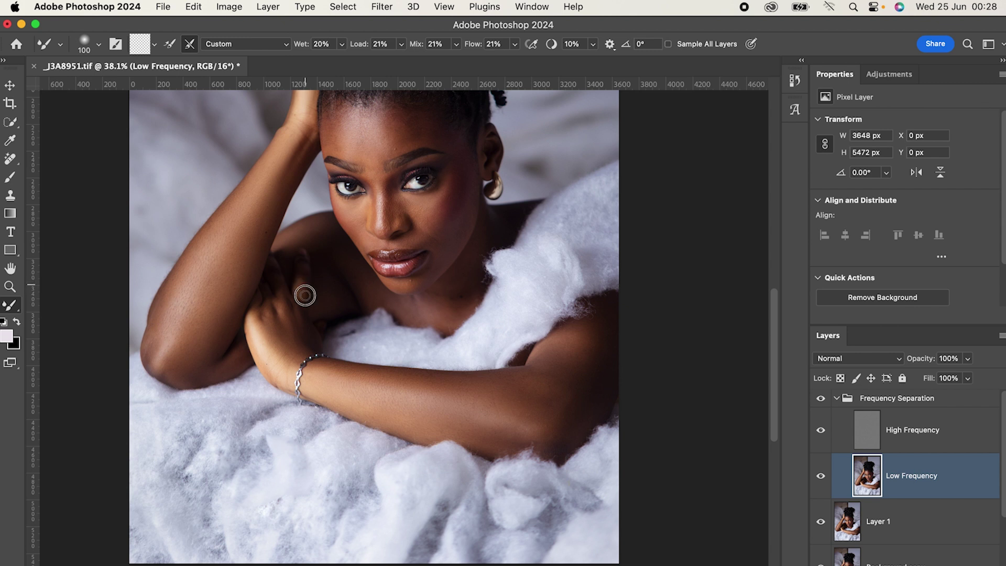
{"action": "key", "text": "bracketleft"}
{"action": "key", "text": "bracketright"}
Smooth the shoulder behind the raised forearm on the Low Frequency layer with Mixer Brush sizes 150 to 200.
{"action": "scroll", "coordinate": [295, 236], "scroll_direction": "down", "scroll_amount": 1}
{"action": "key", "text": "bracketleft"}
{"action": "key", "text": "bracketright"}
{"action": "key", "text": "bracketright"}
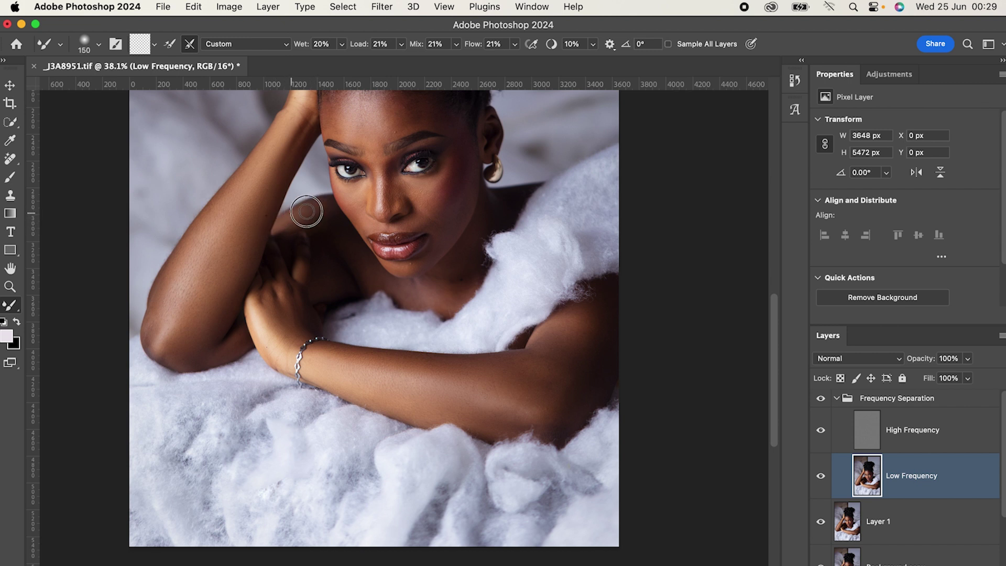
{"action": "key", "text": "bracketright"}
{"action": "key", "text": "bracketright"}
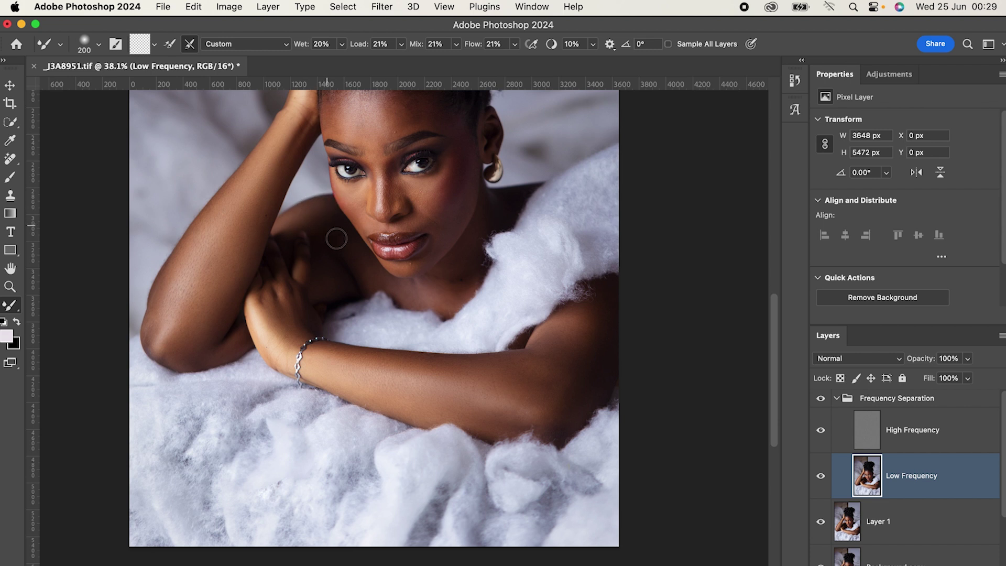
Blend the shadowed upper arm next to the resting hand, using the Mixer Brush at size 175 and smaller.
{"action": "key", "text": "bracketleft"}
{"action": "key", "text": "bracketleft"}
{"action": "key", "text": "bracketleft"}
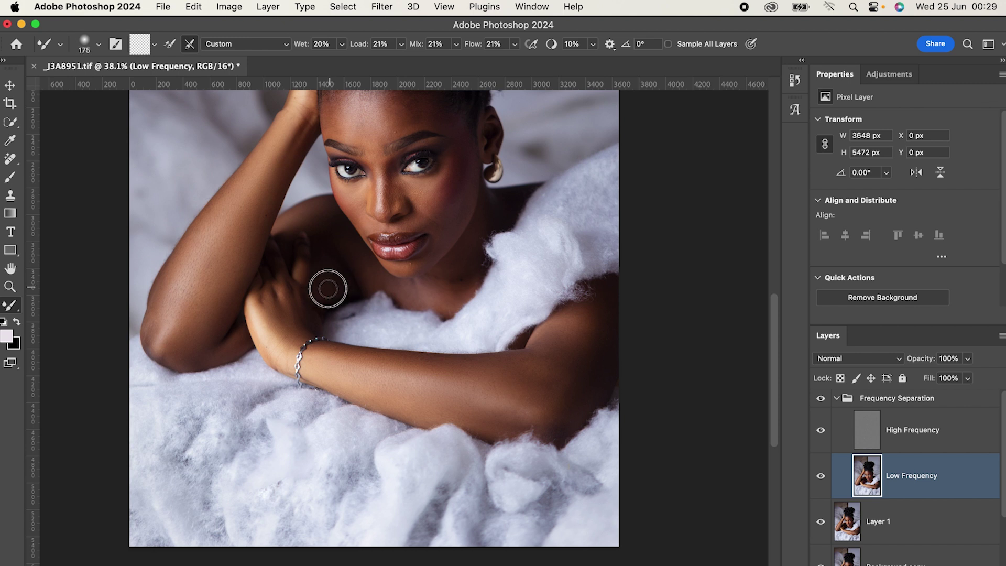
{"action": "key", "text": "bracketleft"}
{"action": "key", "text": "bracketleft"}
Smooth the tones on the chest below the chin with the Mixer Brush at size 150.
{"action": "scroll", "coordinate": [405, 262], "scroll_direction": "down", "scroll_amount": 2}
{"action": "key", "text": "bracketright"}
{"action": "key", "text": "bracketright"}
{"action": "scroll", "coordinate": [403, 262], "scroll_direction": "down", "scroll_amount": 1}
{"action": "left_click_drag", "start_coordinate": [394, 253], "coordinate": [368, 233]}
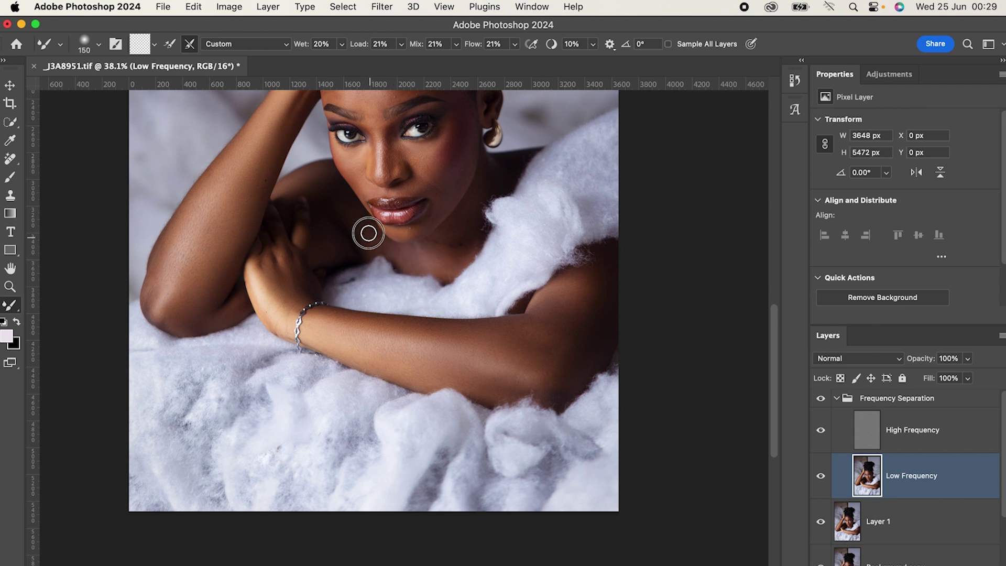
{"action": "key", "text": "bracketleft"}
{"action": "scroll", "coordinate": [361, 227], "scroll_direction": "down", "scroll_amount": 10}
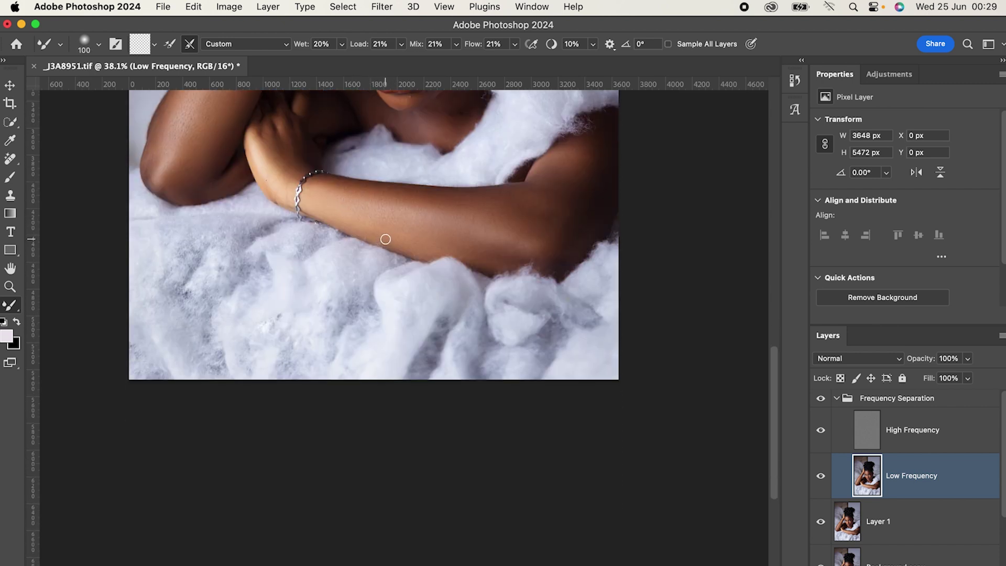
Save the retouched TIFF and look over the blended arms and chest.
{"action": "key", "text": "super+s"}
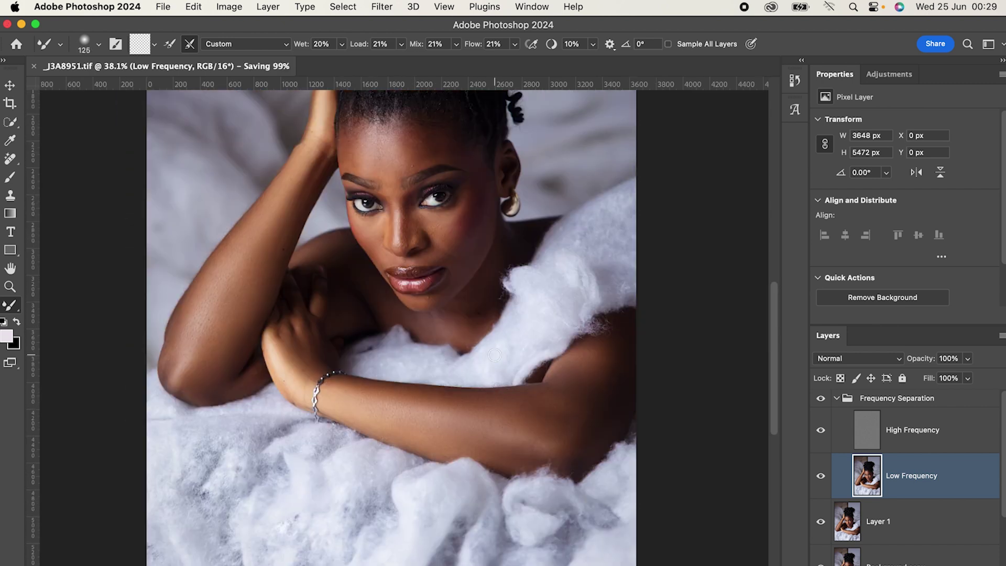
{"action": "scroll", "coordinate": [487, 314], "scroll_direction": "down", "scroll_amount": 6}
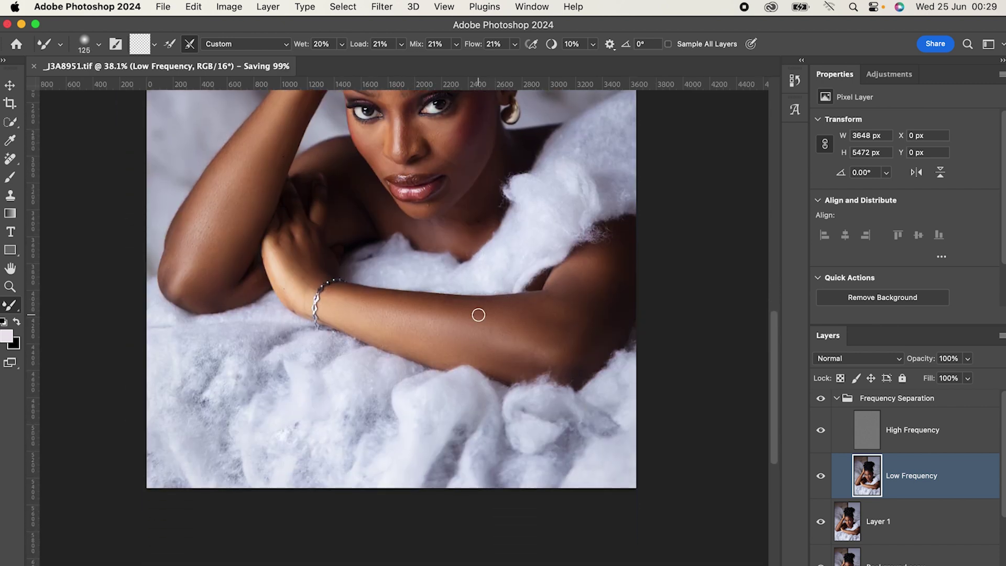
{"action": "scroll", "coordinate": [477, 314], "scroll_direction": "down", "scroll_amount": 10}
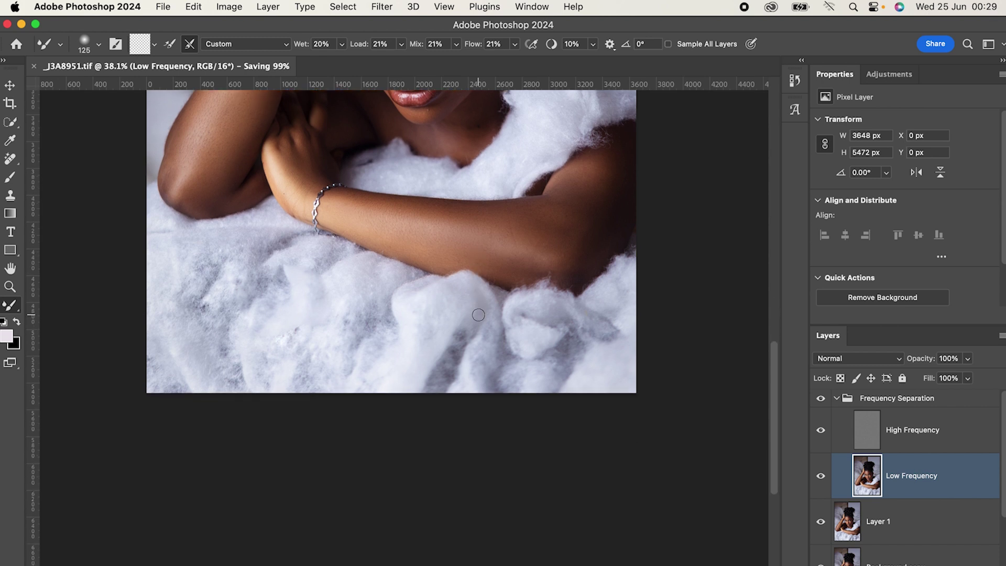
{"action": "scroll", "coordinate": [474, 315], "scroll_direction": "up", "scroll_amount": 15}
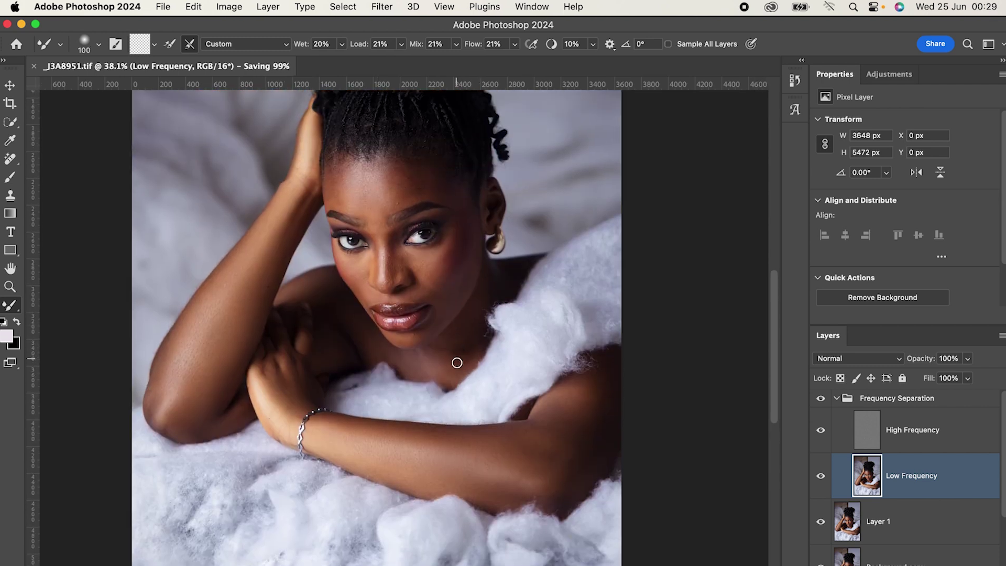
Blend the neck and upper chest tones below the chin with the Mixer Brush at sizes 175 and 150.
{"action": "key", "text": "bracketleft"}
{"action": "key", "text": "bracketright"}
{"action": "left_click_drag", "start_coordinate": [433, 352], "coordinate": [460, 351]}
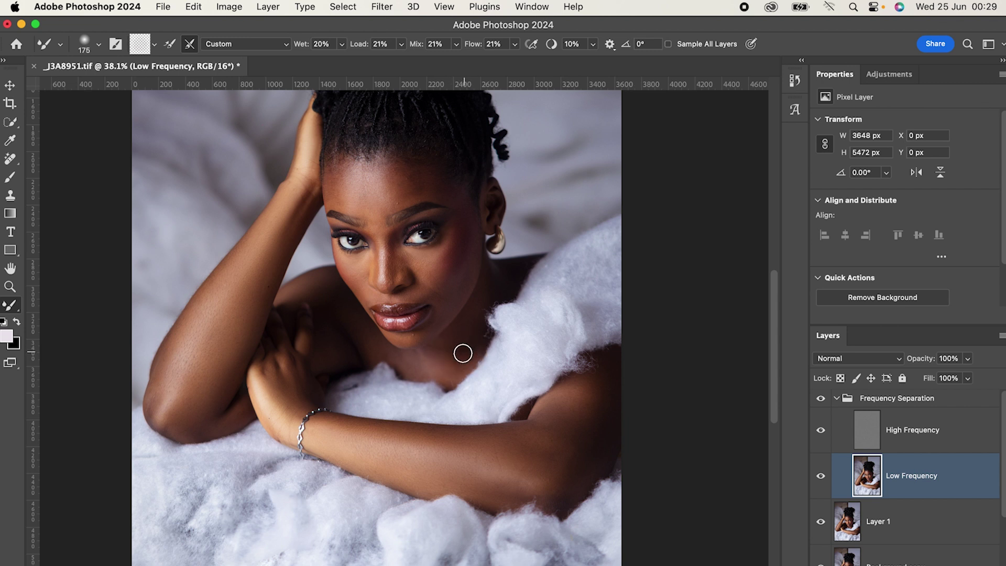
{"action": "key", "text": "bracketleft"}
{"action": "key", "text": "bracketright"}
{"action": "key", "text": "bracketleft"}
{"action": "key", "text": "bracketleft"}
{"action": "key", "text": "bracketleft"}
{"action": "key", "text": "bracketleft"}
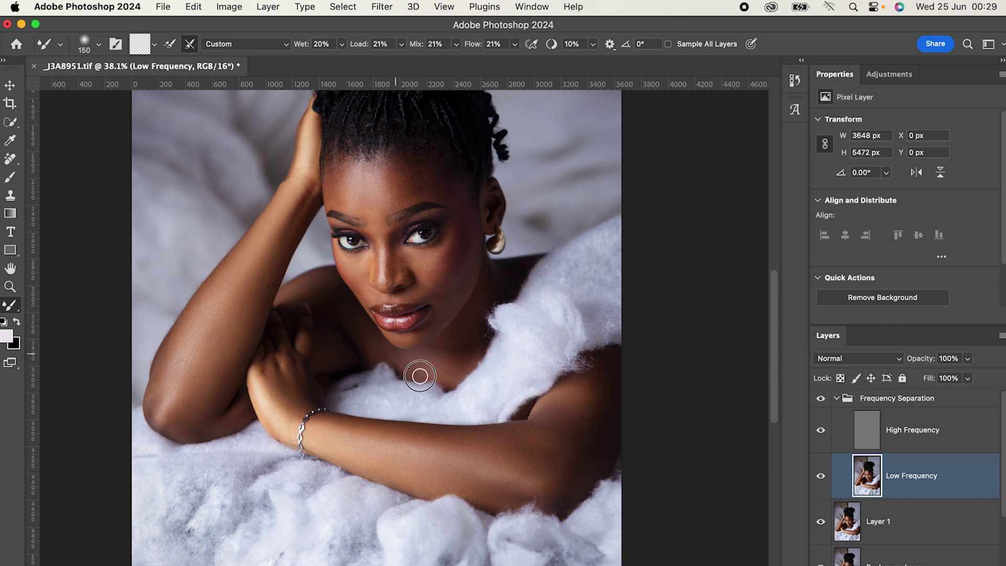
Smooth the shadow along the underside of the jaw using Mixer Brush sizes 125 to 175.
{"action": "key", "text": "bracketright"}
{"action": "key", "text": "bracketright"}
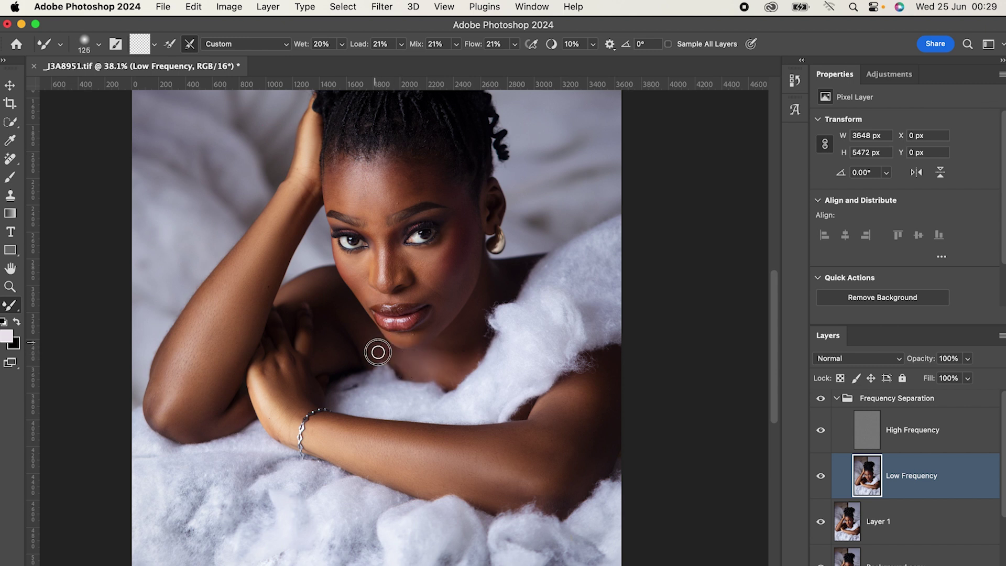
{"action": "key", "text": "bracketright"}
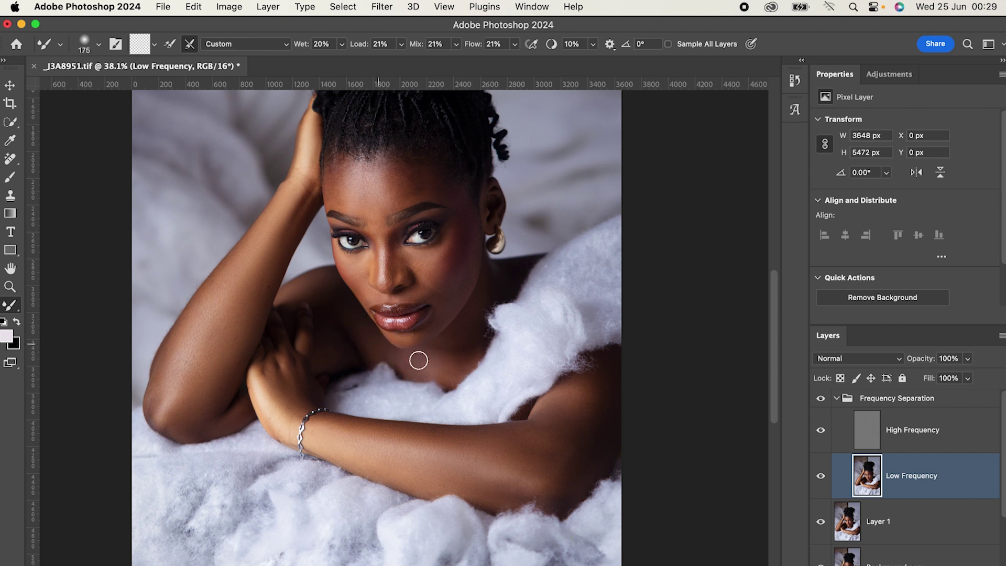
{"action": "key", "text": "bracketleft"}
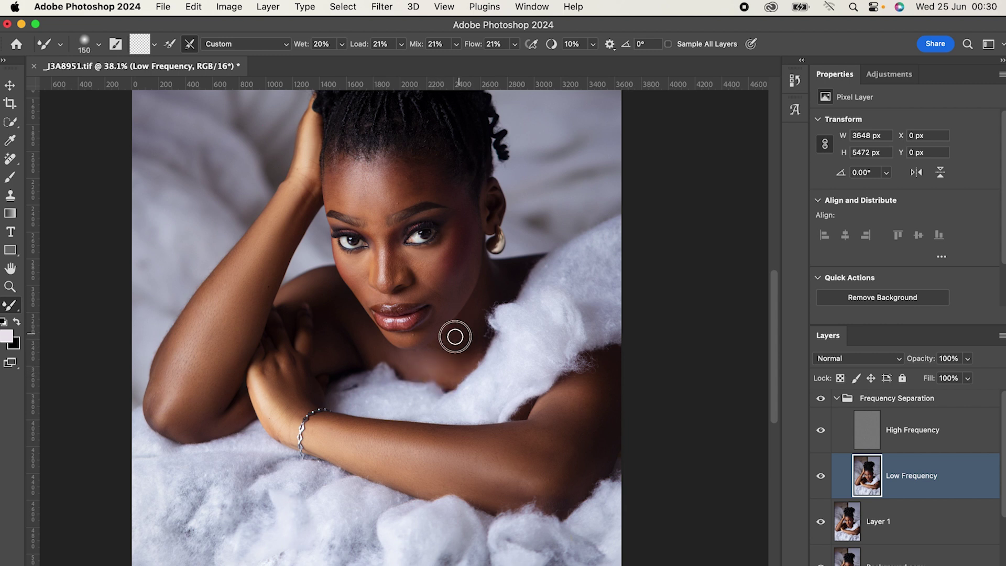
Blend the chin and the skin beside the mouth corner with the Mixer Brush at sizes 100 and 125.
{"action": "key", "text": "bracketright"}
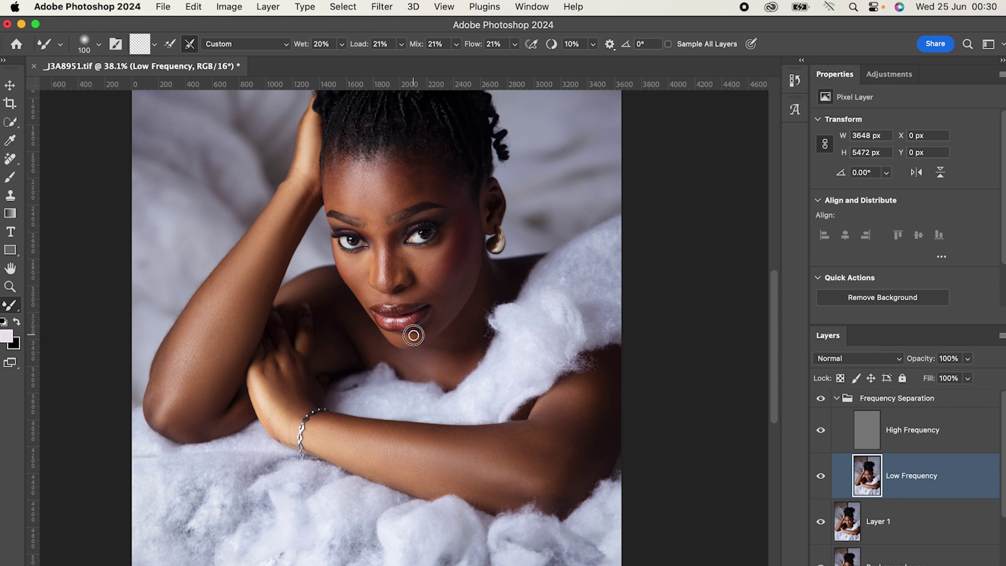
{"action": "key", "text": "bracketright"}
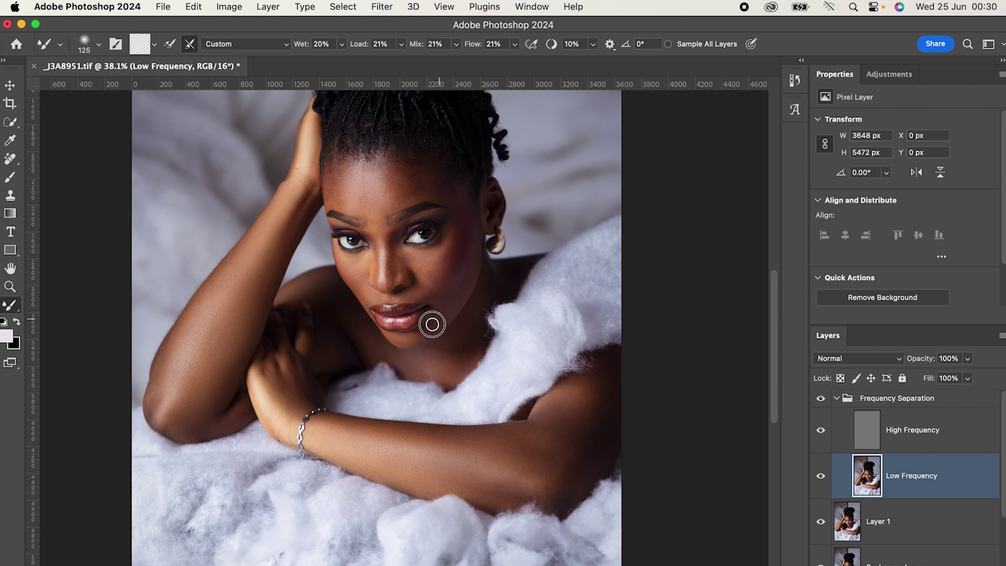
{"action": "left_click_drag", "start_coordinate": [427, 322], "coordinate": [427, 329]}
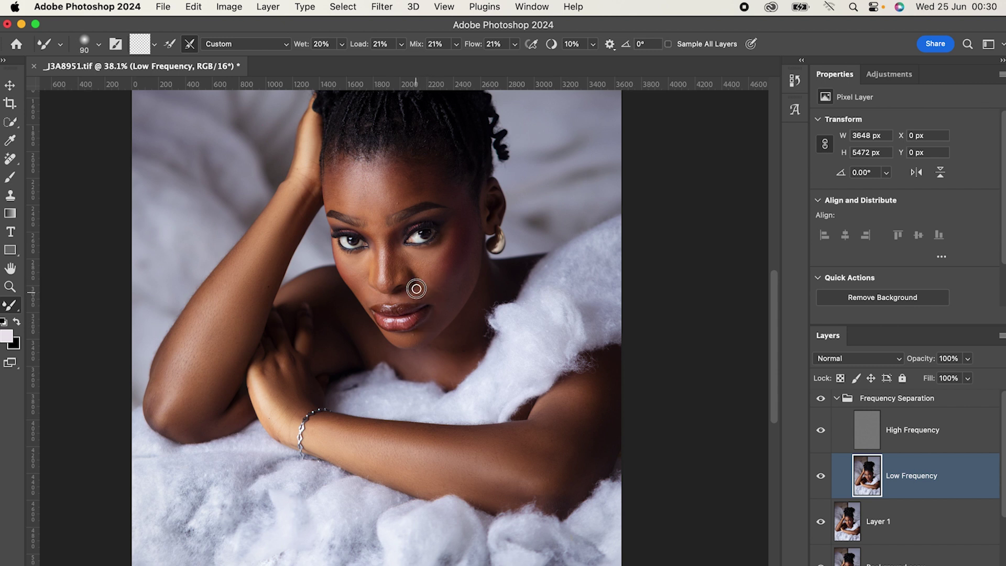
Even out the skin between the nose and upper lip with Mixer Brush sizes 90 to 150.
{"action": "key", "text": "bracketright"}
{"action": "key", "text": "bracketright"}
{"action": "key", "text": "bracketleft"}
{"action": "key", "text": "bracketright"}
{"action": "scroll", "coordinate": [380, 282], "scroll_direction": "down", "scroll_amount": 1}
{"action": "key", "text": "bracketright"}
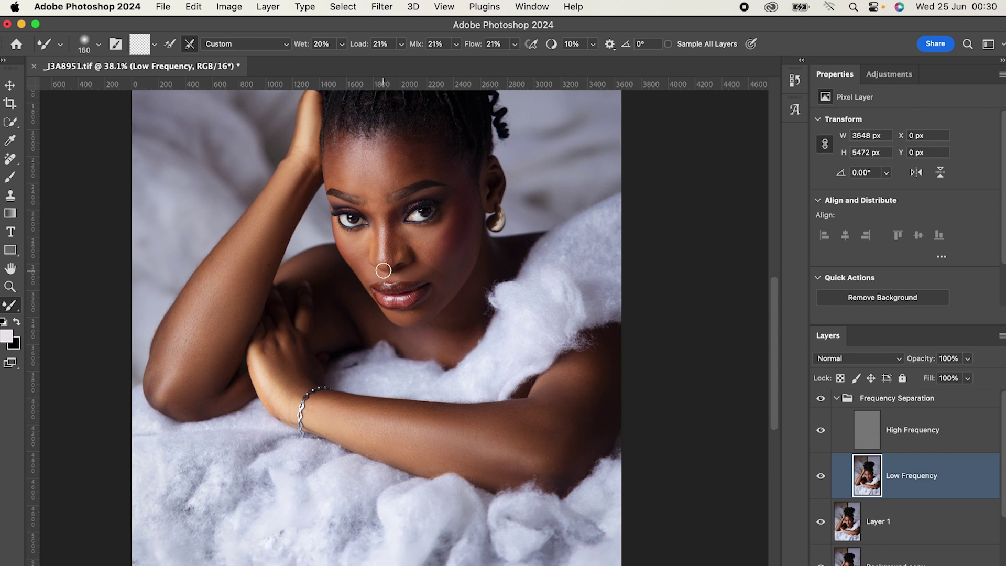
Undo the last two brush edits and save the TIFF.
{"action": "key", "text": "super+z"}
{"action": "key", "text": "super+z"}
{"action": "key", "text": "super+s"}
{"action": "scroll", "coordinate": [457, 308], "scroll_direction": "up", "scroll_amount": 4}
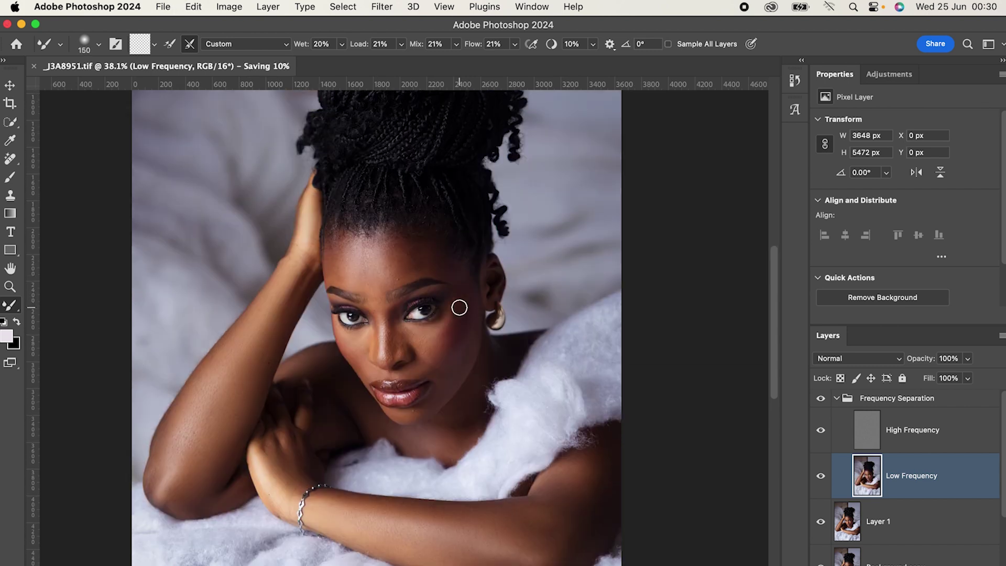
Smooth the smile line beside the nostril on the raised-arm side, reducing the Mixer Brush to size 80.
{"action": "key", "text": "bracketleft"}
{"action": "key", "text": "bracketleft"}
{"action": "key", "text": "bracketright"}
{"action": "key", "text": "bracketright"}
{"action": "left_click_drag", "start_coordinate": [373, 372], "coordinate": [379, 374]}
{"action": "key", "text": "bracketleft"}
{"action": "key", "text": "bracketleft"}
{"action": "key", "text": "bracketleft"}
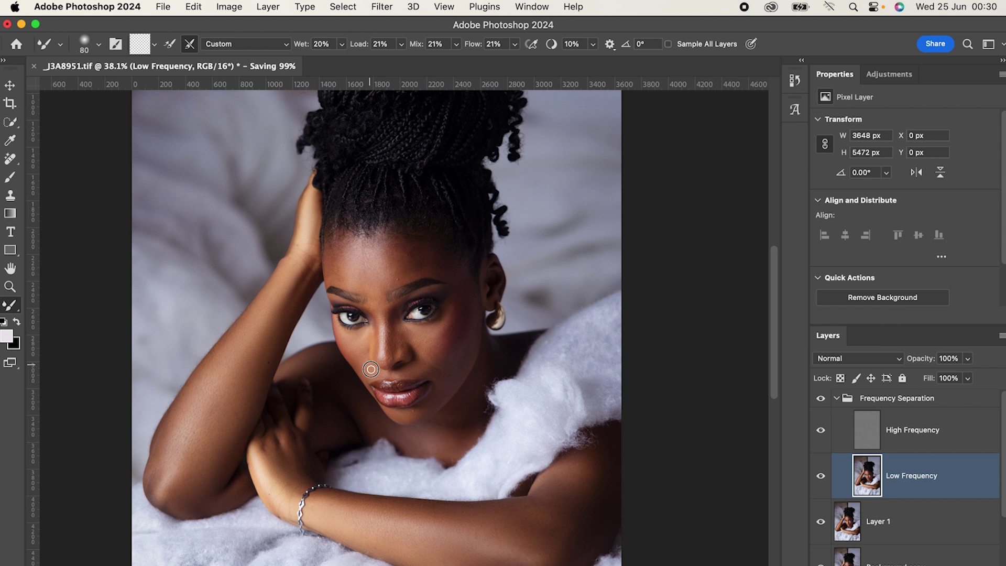
{"action": "key", "text": "bracketright"}
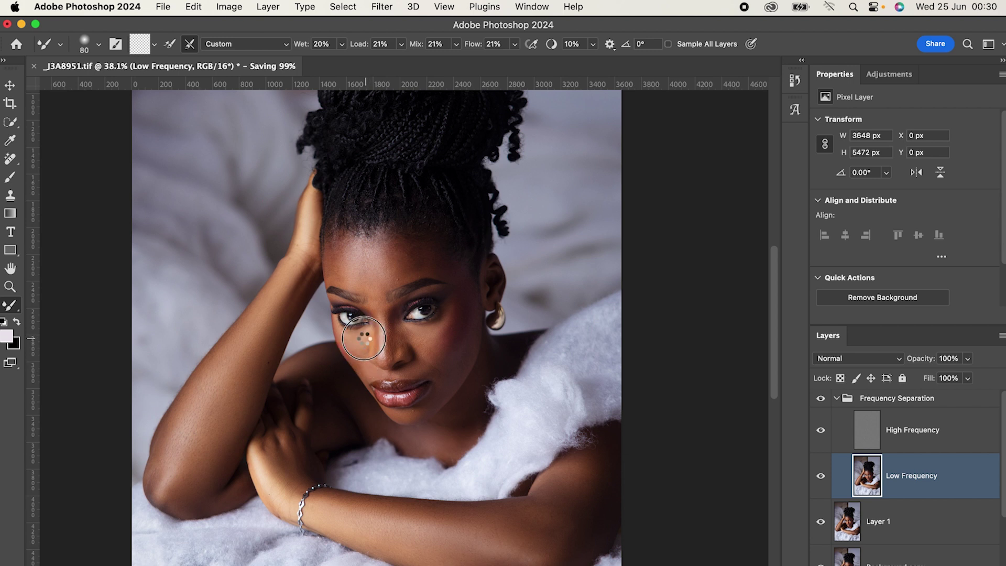
Blend the cheek under the eye on the raised-arm side with the Mixer Brush.
{"action": "left_click_drag", "start_coordinate": [359, 344], "coordinate": [367, 330]}
{"action": "key", "text": "bracketleft"}
{"action": "scroll", "coordinate": [361, 338], "scroll_direction": "down", "scroll_amount": 1}
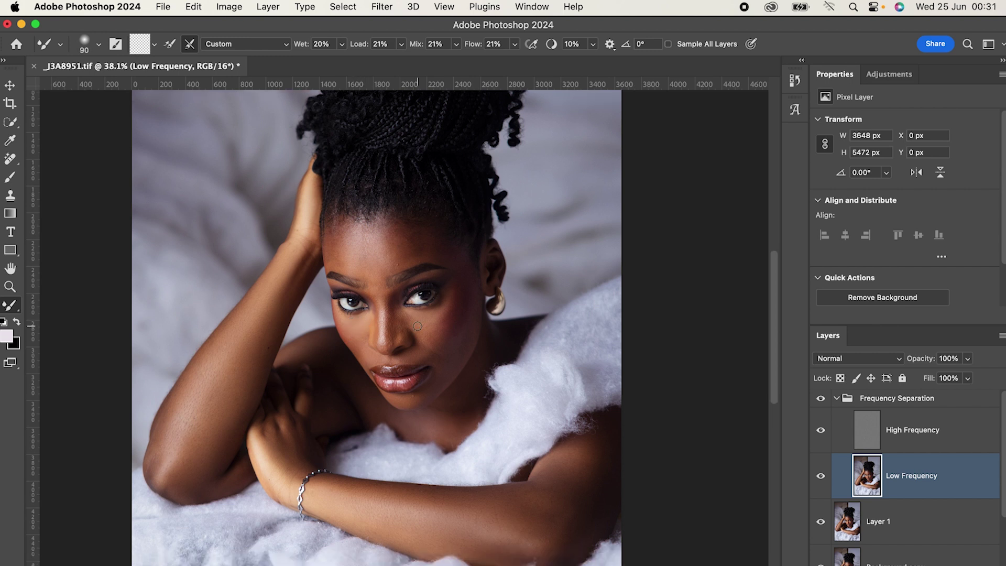
Smooth the bridge and side of the nose with the Mixer Brush at sizes 90 and 100.
{"action": "key", "text": "bracketright"}
{"action": "left_click_drag", "start_coordinate": [398, 321], "coordinate": [394, 302]}
{"action": "scroll", "coordinate": [398, 293], "scroll_direction": "down", "scroll_amount": 2}
{"action": "key", "text": "bracketright"}
{"action": "left_click_drag", "start_coordinate": [400, 260], "coordinate": [393, 292]}
{"action": "key", "text": "bracketright"}
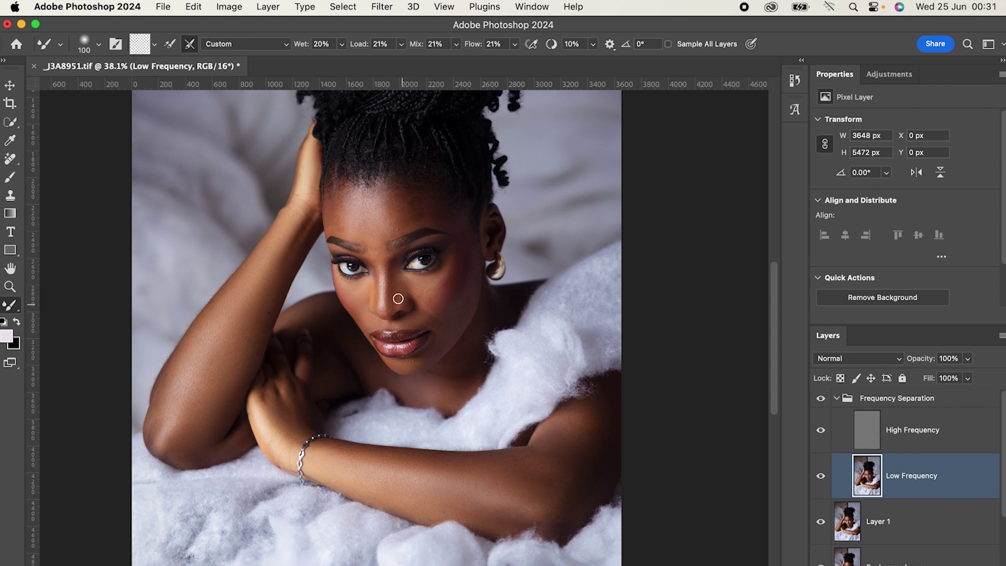
Refine the tones around the nose and under the eyes with a small Mixer Brush, varying its size.
{"action": "key", "text": "bracketright"}
{"action": "key", "text": "bracketleft"}
{"action": "key", "text": "bracketright"}
{"action": "key", "text": "bracketleft"}
{"action": "key", "text": "bracketleft"}
{"action": "key", "text": "bracketleft"}
{"action": "key", "text": "bracketright"}
{"action": "key", "text": "bracketleft"}
{"action": "mouse_move", "coordinate": [373, 275]}
{"action": "left_mouse_down"}
{"action": "mouse_move", "coordinate": [411, 266]}
{"action": "mouse_move", "coordinate": [416, 242]}
{"action": "mouse_move", "coordinate": [387, 264]}
{"action": "mouse_move", "coordinate": [444, 238]}
{"action": "left_mouse_up"}
Blend the cheekbone under the earring-side eye with the Mixer Brush, enlarging it to size 150.
{"action": "key", "text": "bracketright"}
{"action": "key", "text": "bracketright"}
{"action": "key", "text": "bracketright"}
{"action": "left_click_drag", "start_coordinate": [438, 286], "coordinate": [451, 259]}
{"action": "key", "text": "bracketleft"}
{"action": "key", "text": "bracketright"}
{"action": "key", "text": "bracketright"}
{"action": "key", "text": "bracketright"}
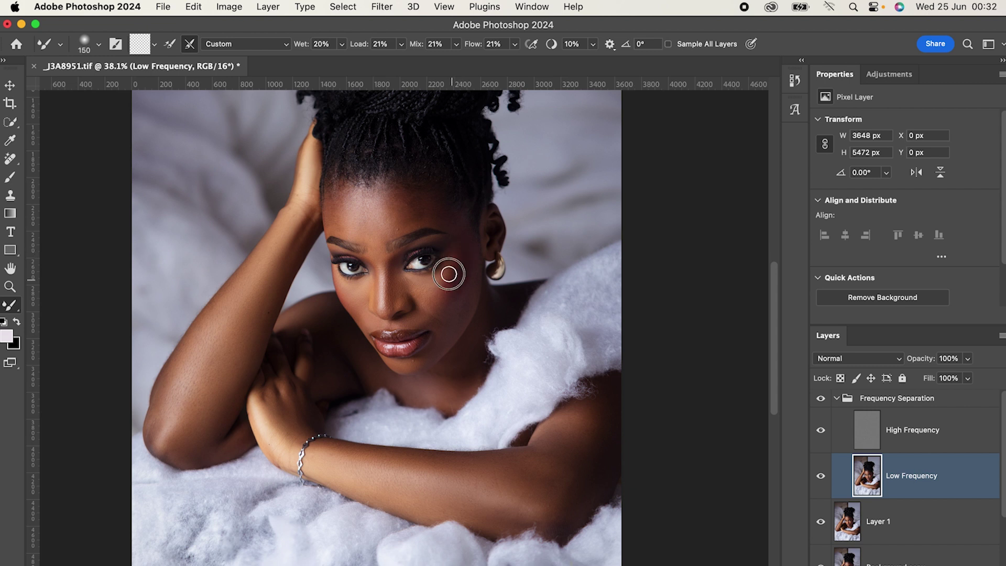
{"action": "key", "text": "bracketleft"}
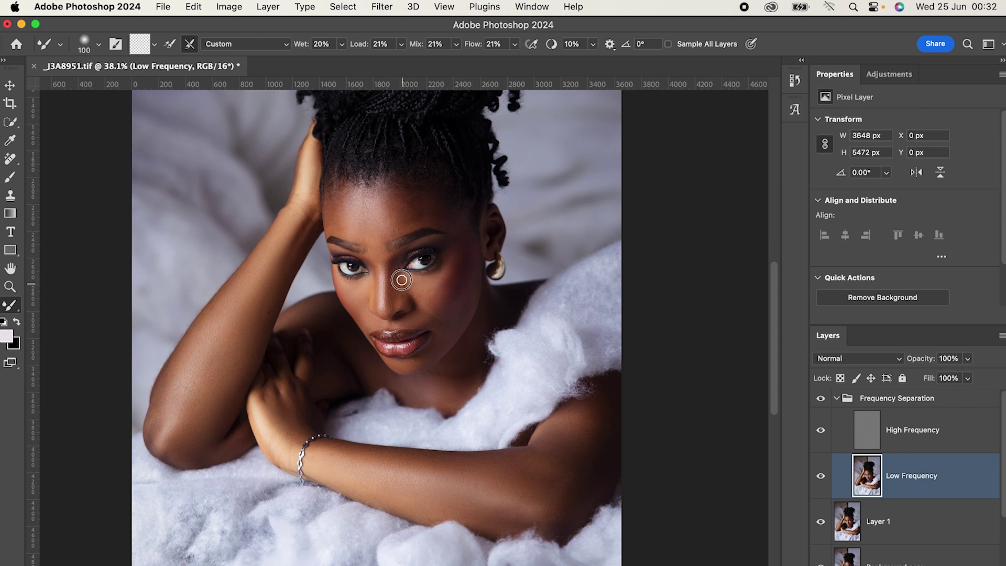
Smooth the nose side, temple and outer cheek near the ear with Mixer Brush sizes from 100 up to 300.
{"action": "key", "text": "bracketright"}
{"action": "key", "text": "bracketleft"}
{"action": "key", "text": "bracketleft"}
{"action": "key", "text": "bracketright"}
{"action": "key", "text": "bracketright"}
{"action": "key", "text": "bracketright"}
{"action": "key", "text": "bracketright"}
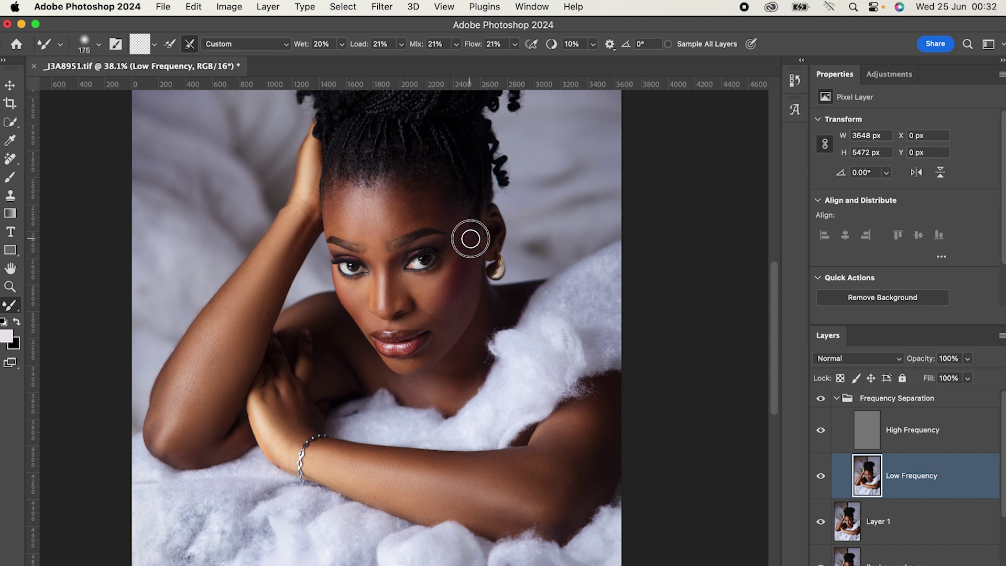
{"action": "key", "text": "bracketright"}
{"action": "key", "text": "bracketright"}
{"action": "key", "text": "bracketright"}
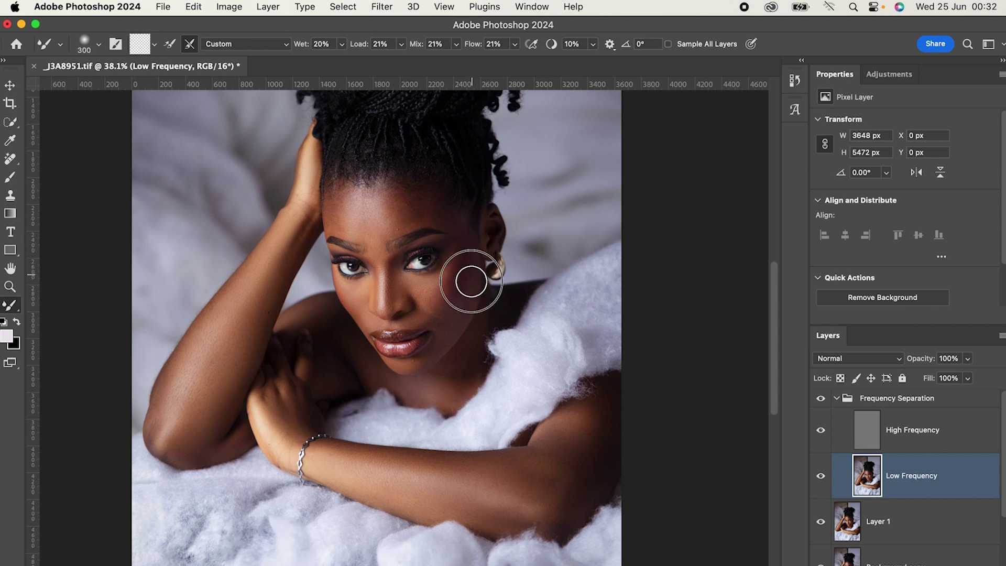
Reduce the Mixer Brush to size 175 and save the TIFF.
{"action": "key", "text": "bracketleft"}
{"action": "key", "text": "bracketleft"}
{"action": "key", "text": "bracketleft"}
{"action": "key", "text": "bracketleft"}
{"action": "key", "text": "super+s"}
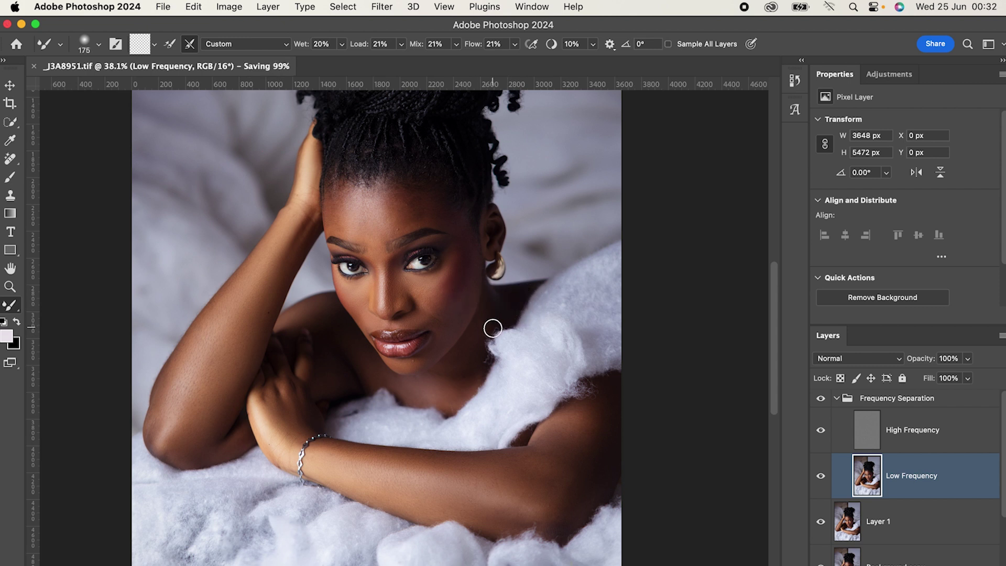
Blend the lower cheek and jaw on the earring side with Mixer Brush sizes 125 to 175.
{"action": "scroll", "coordinate": [469, 302], "scroll_direction": "down", "scroll_amount": 2}
{"action": "key", "text": "bracketright"}
{"action": "key", "text": "bracketright"}
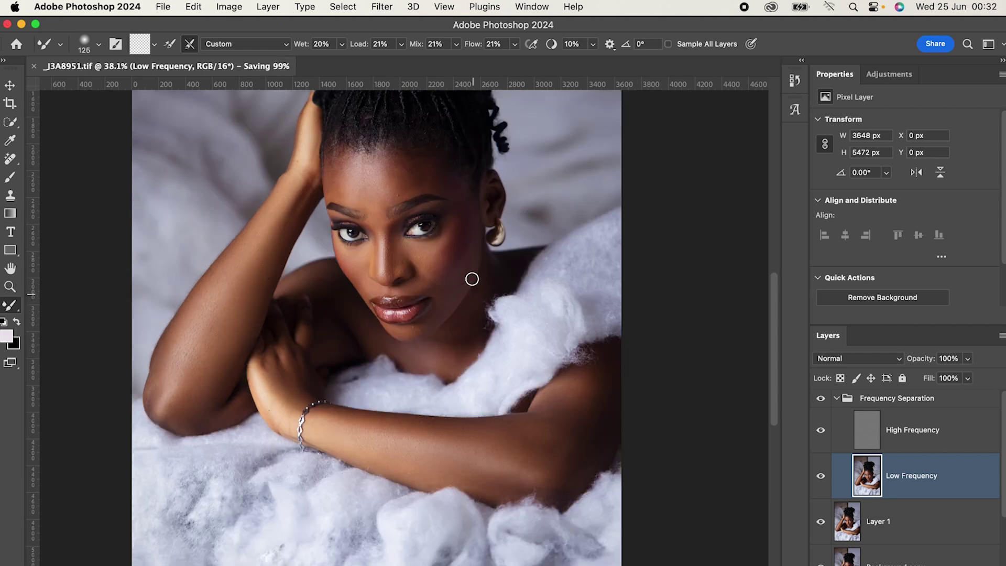
{"action": "scroll", "coordinate": [471, 267], "scroll_direction": "up", "scroll_amount": 4}
{"action": "key", "text": "bracketleft"}
{"action": "key", "text": "bracketright"}
{"action": "key", "text": "bracketright"}
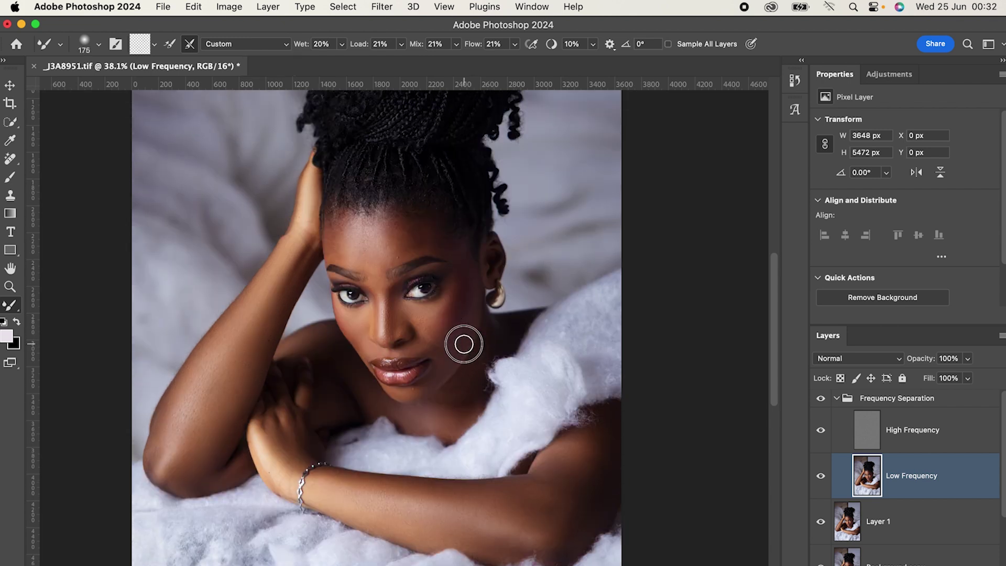
{"action": "key", "text": "bracketleft"}
{"action": "key", "text": "bracketleft"}
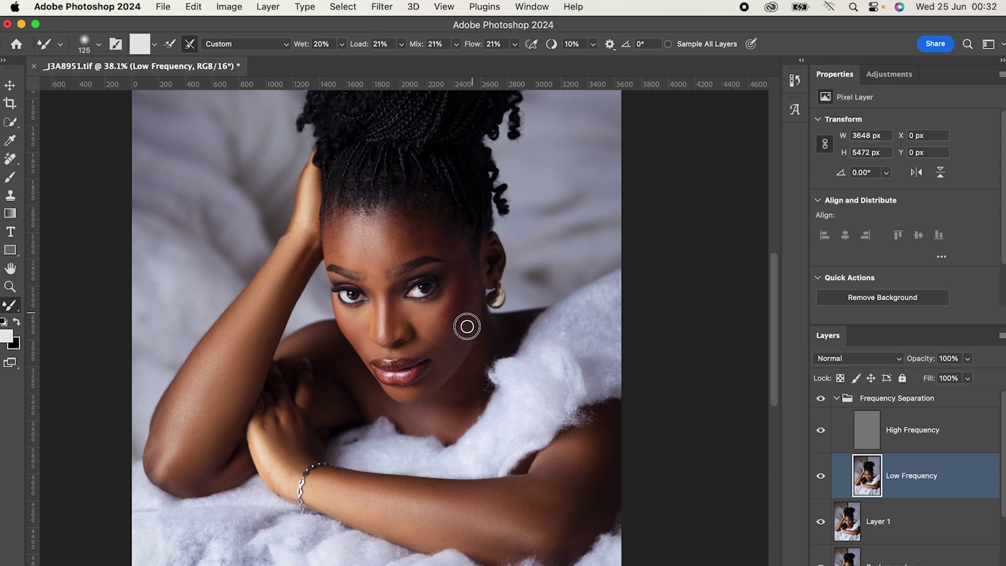
Soften the transition from the blushed cheek to the side of the nose with the Mixer Brush at size 200.
{"action": "key", "text": "bracketright"}
{"action": "key", "text": "bracketright"}
{"action": "key", "text": "bracketright"}
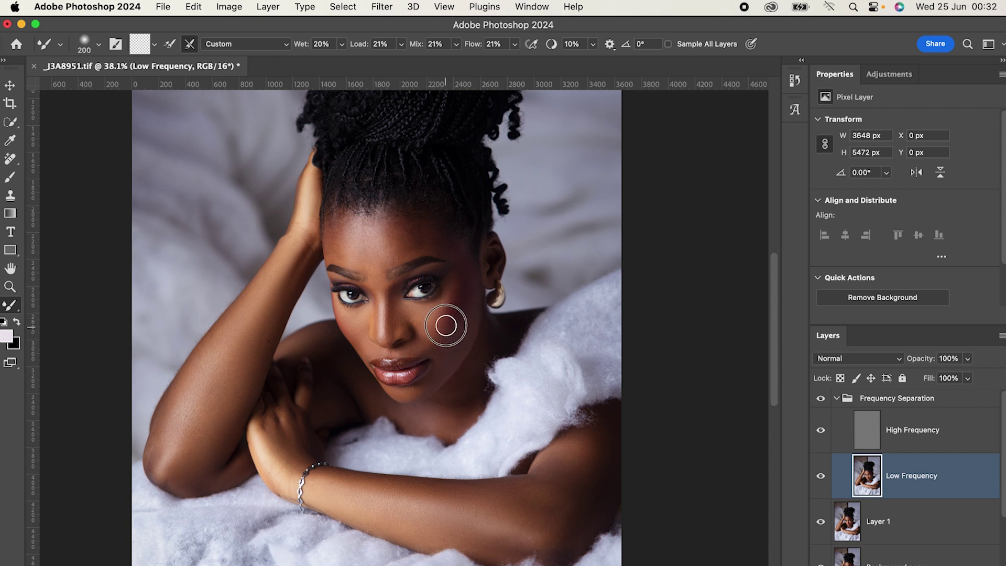
{"action": "key", "text": "bracketright"}
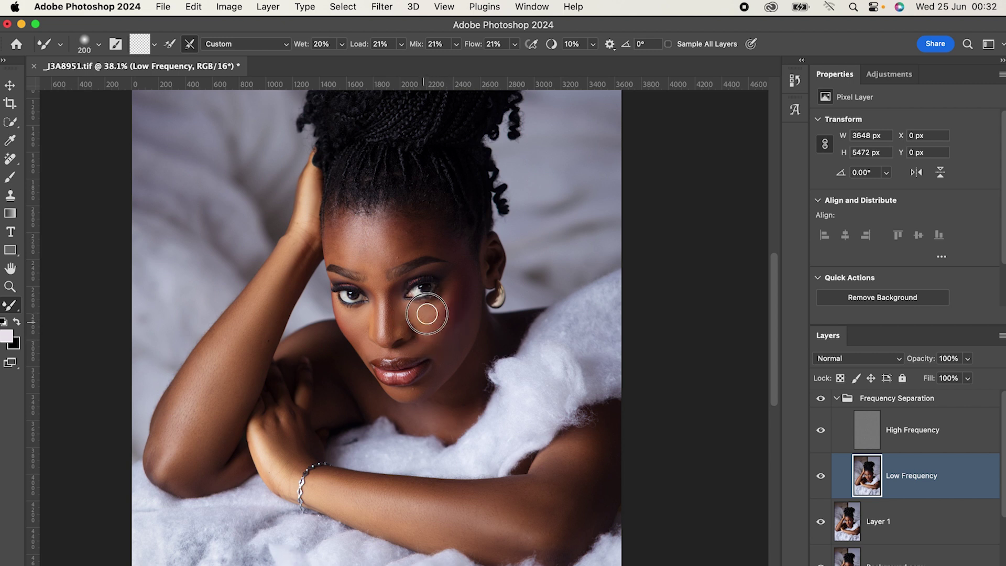
Blend the skin beside the outer corner of the earring-side eye with the Mixer Brush at size 80.
{"action": "key", "text": "bracketleft"}
{"action": "key", "text": "bracketleft"}
{"action": "key", "text": "bracketleft"}
{"action": "key", "text": "bracketleft"}
{"action": "key", "text": "bracketleft"}
{"action": "key", "text": "bracketleft"}
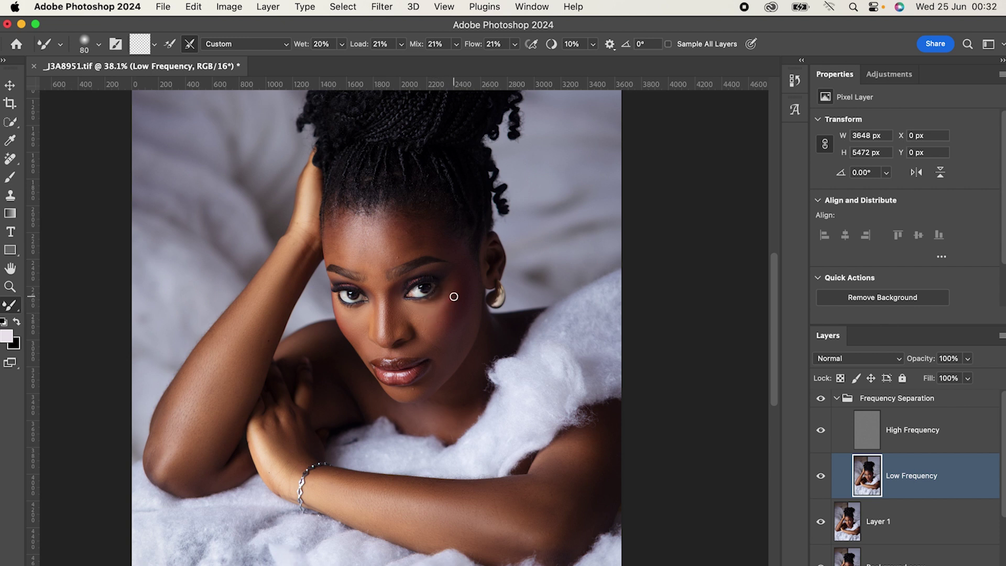
{"action": "scroll", "coordinate": [462, 290], "scroll_direction": "down", "scroll_amount": 3}
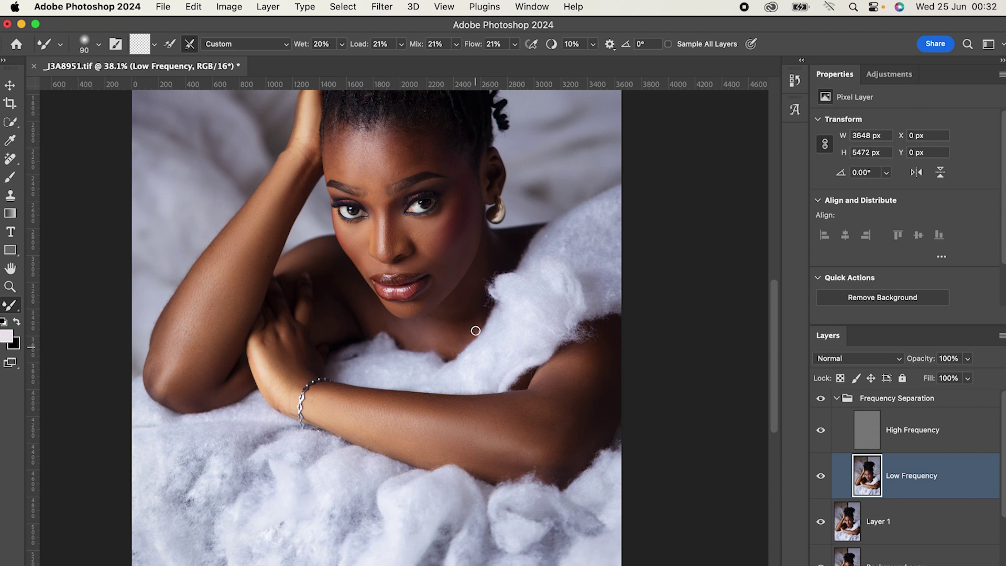
Smooth the neck edge beside the white fabric, enlarging the Mixer Brush from size 90.
{"action": "key", "text": "bracketright"}
{"action": "key", "text": "bracketright"}
{"action": "key", "text": "bracketright"}
{"action": "scroll", "coordinate": [465, 204], "scroll_direction": "up", "scroll_amount": 5}
{"action": "key", "text": "bracketleft"}
{"action": "key", "text": "bracketleft"}
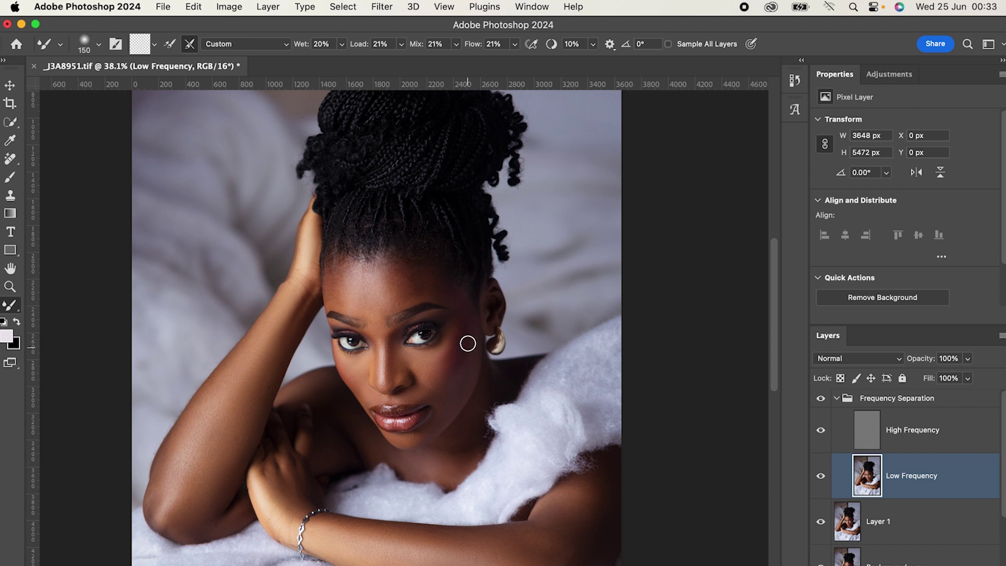
Blend the blushed cheek toward the nose with Mixer Brush sizes 150 and above, and save the TIFF.
{"action": "mouse_move", "coordinate": [462, 336]}
{"action": "left_mouse_down"}
{"action": "mouse_move", "coordinate": [451, 328]}
{"action": "mouse_move", "coordinate": [452, 345]}
{"action": "left_mouse_up"}
{"action": "key", "text": "bracketright"}
{"action": "key", "text": "bracketright"}
{"action": "mouse_move", "coordinate": [454, 327]}
{"action": "left_mouse_down"}
{"action": "mouse_move", "coordinate": [447, 354]}
{"action": "mouse_move", "coordinate": [445, 334]}
{"action": "mouse_move", "coordinate": [434, 348]}
{"action": "mouse_move", "coordinate": [451, 330]}
{"action": "left_mouse_up"}
{"action": "scroll", "coordinate": [440, 359], "scroll_direction": "down", "scroll_amount": 1}
{"action": "key", "text": "]"}
{"action": "left_click_drag", "start_coordinate": [448, 366], "coordinate": [398, 348]}
{"action": "key", "text": "]"}
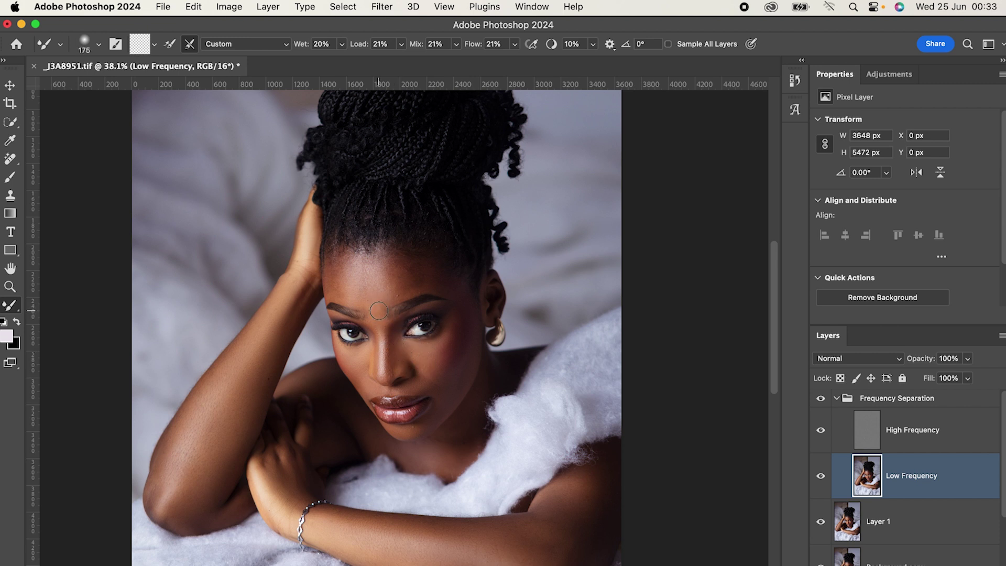
{"action": "key", "text": "super+s"}
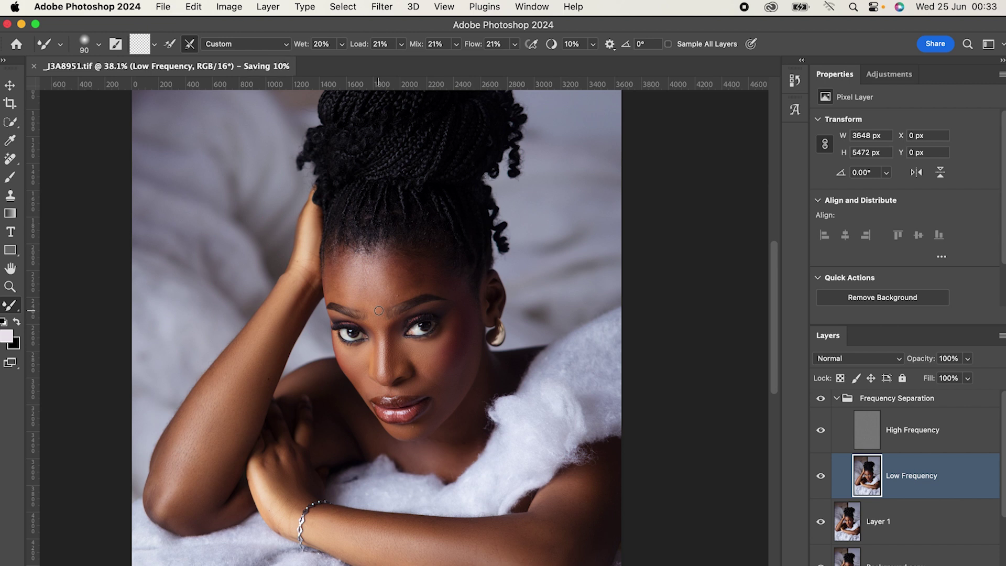
Smooth the skin between the eyebrows and up the raised-arm side of the forehead, varying the Mixer Brush size.
{"action": "scroll", "coordinate": [379, 314], "scroll_direction": "right", "scroll_amount": 2}
{"action": "key", "text": "]"}
{"action": "key", "text": "]"}
{"action": "mouse_move", "coordinate": [360, 309]}
{"action": "left_mouse_down"}
{"action": "mouse_move", "coordinate": [362, 299]}
{"action": "mouse_move", "coordinate": [359, 312]}
{"action": "mouse_move", "coordinate": [314, 287]}
{"action": "mouse_move", "coordinate": [317, 272]}
{"action": "left_mouse_up"}
{"action": "key", "text": "["}
{"action": "key", "text": "]"}
{"action": "key", "text": "]"}
{"action": "key", "text": "["}
{"action": "key", "text": "["}
{"action": "key", "text": "["}
{"action": "key", "text": "["}
Blend the upper forehead below the hairline with the Mixer Brush at sizes 150 and 200.
{"action": "key", "text": "bracketright"}
{"action": "key", "text": "bracketright"}
{"action": "key", "text": "bracketright"}
{"action": "mouse_move", "coordinate": [330, 266]}
{"action": "left_mouse_down"}
{"action": "mouse_move", "coordinate": [338, 257]}
{"action": "mouse_move", "coordinate": [365, 262]}
{"action": "left_mouse_up"}
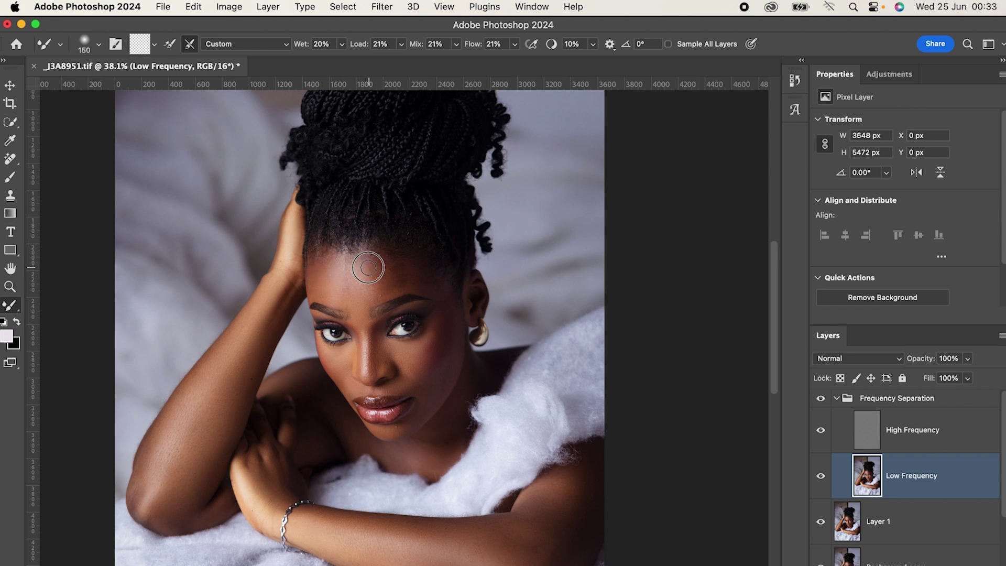
{"action": "key", "text": "bracketright"}
{"action": "key", "text": "bracketright"}
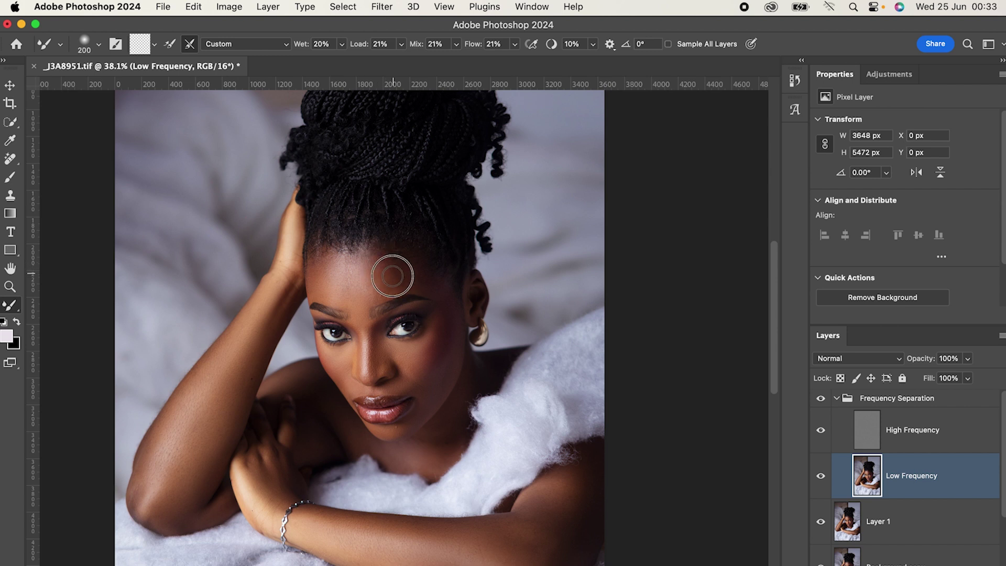
Smooth the forehead above the earring-side eyebrow toward the temple with Mixer Brush sizes 175 and 150.
{"action": "key", "text": "bracketleft"}
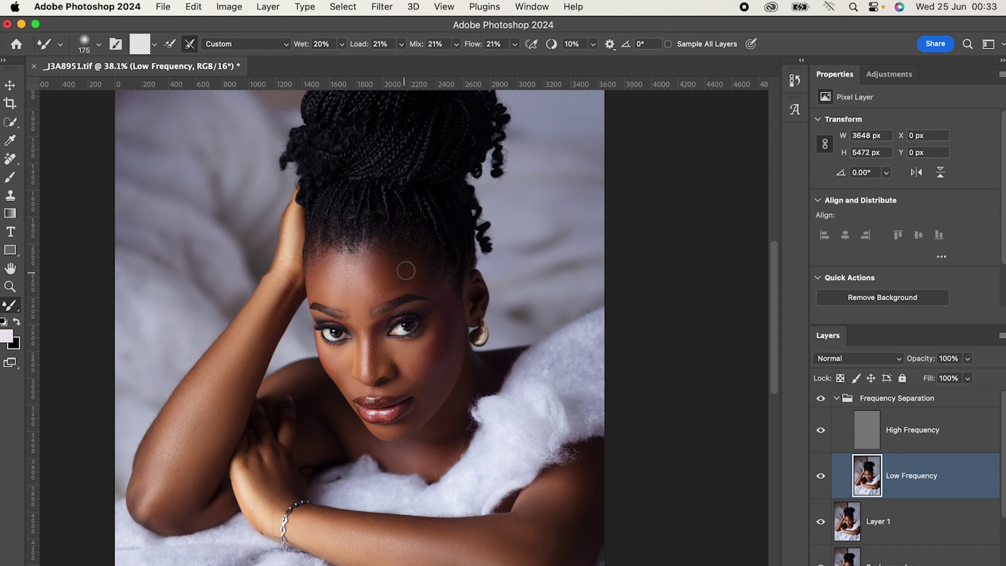
{"action": "key", "text": "bracketleft"}
{"action": "key", "text": "bracketright"}
{"action": "key", "text": "bracketleft"}
{"action": "key", "text": "bracketright"}
{"action": "key", "text": "bracketleft"}
{"action": "key", "text": "bracketleft"}
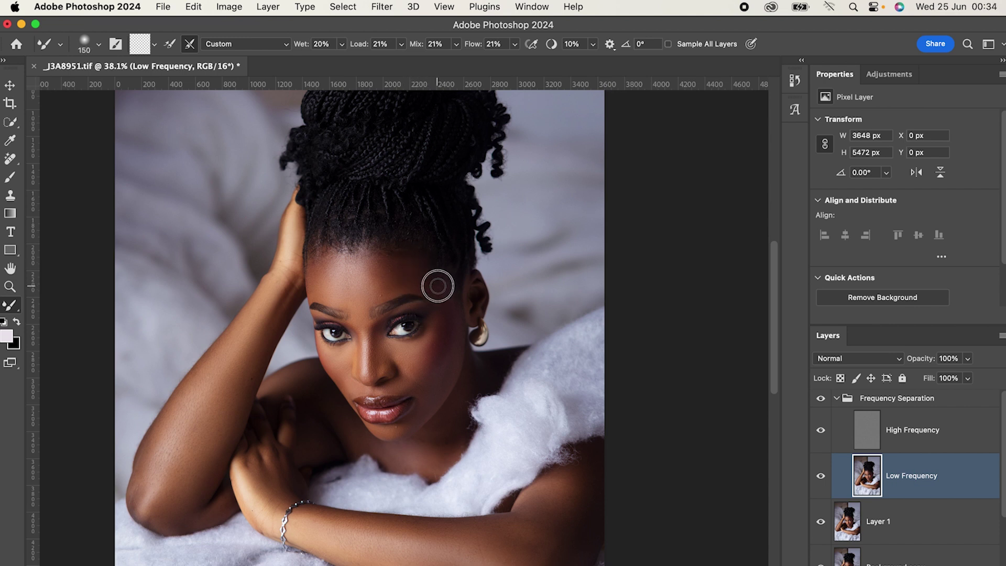
Blend the forehead from the earring-side temple toward the center with Mixer Brush sizes 150 to 200, and save the TIFF.
{"action": "mouse_move", "coordinate": [440, 279]}
{"action": "left_mouse_down"}
{"action": "mouse_move", "coordinate": [411, 279]}
{"action": "mouse_move", "coordinate": [382, 268]}
{"action": "mouse_move", "coordinate": [414, 268]}
{"action": "mouse_move", "coordinate": [394, 261]}
{"action": "left_mouse_up"}
{"action": "key", "text": "bracketright"}
{"action": "key", "text": "bracketright"}
{"action": "key", "text": "bracketright"}
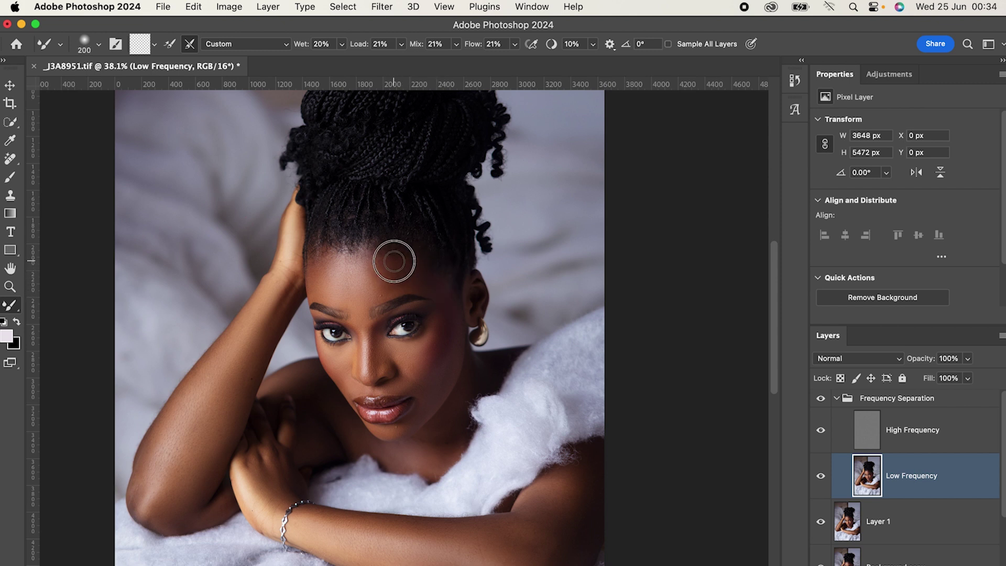
{"action": "key", "text": "bracketleft"}
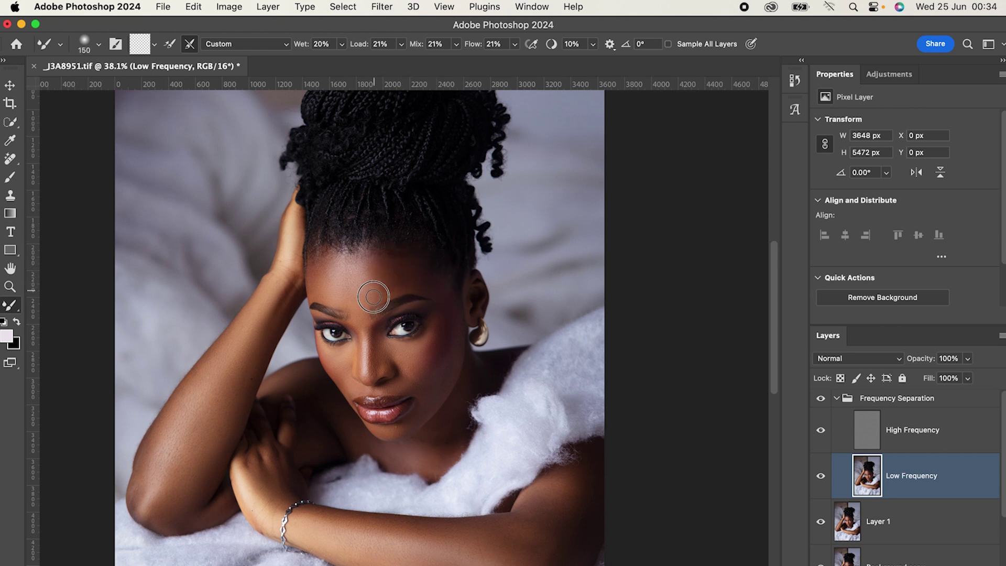
{"action": "mouse_move", "coordinate": [374, 280]}
{"action": "left_mouse_down"}
{"action": "mouse_move", "coordinate": [373, 263]}
{"action": "mouse_move", "coordinate": [385, 270]}
{"action": "left_mouse_up"}
{"action": "key", "text": "["}
{"action": "key", "text": "super+s"}
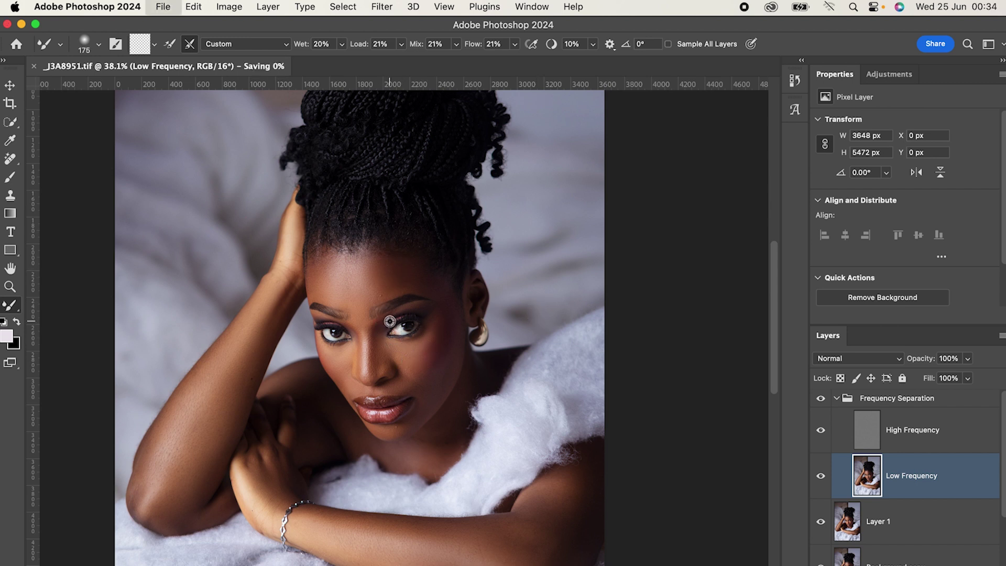
Compare the face with and without the Frequency Separation group, examining the eyes, forehead and cheeks up close.
{"action": "scroll", "coordinate": [387, 315], "scroll_direction": "up", "scroll_amount": 5}
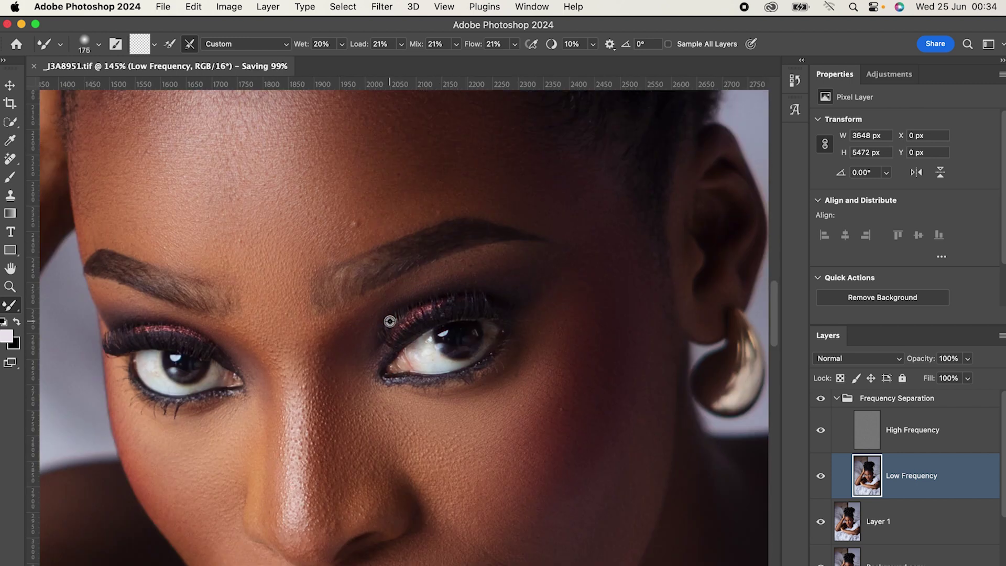
{"action": "left_click", "coordinate": [820, 399]}
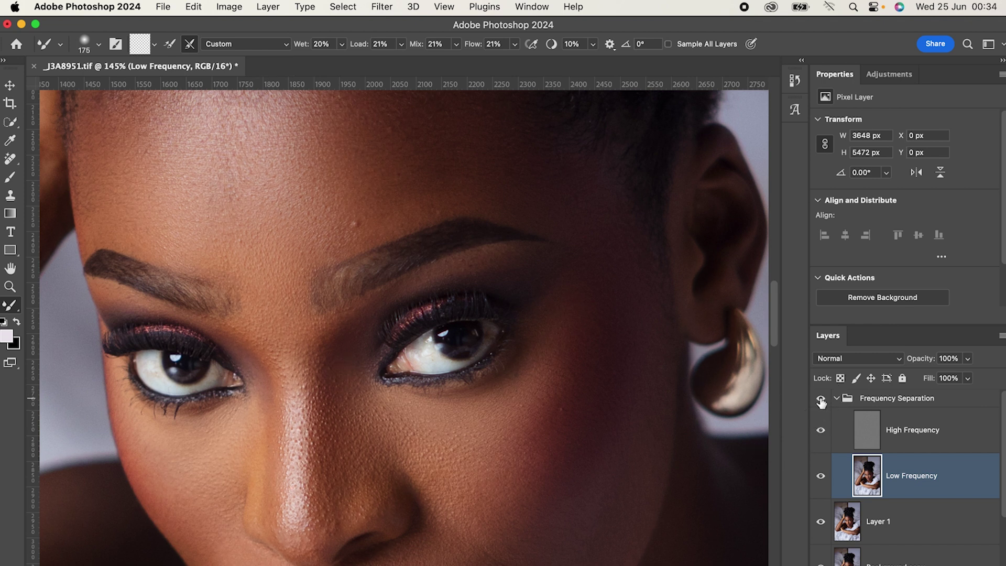
{"action": "left_click", "coordinate": [821, 400]}
{"action": "left_click", "coordinate": [821, 399]}
{"action": "scroll", "coordinate": [462, 358], "scroll_direction": "down", "scroll_amount": 3}
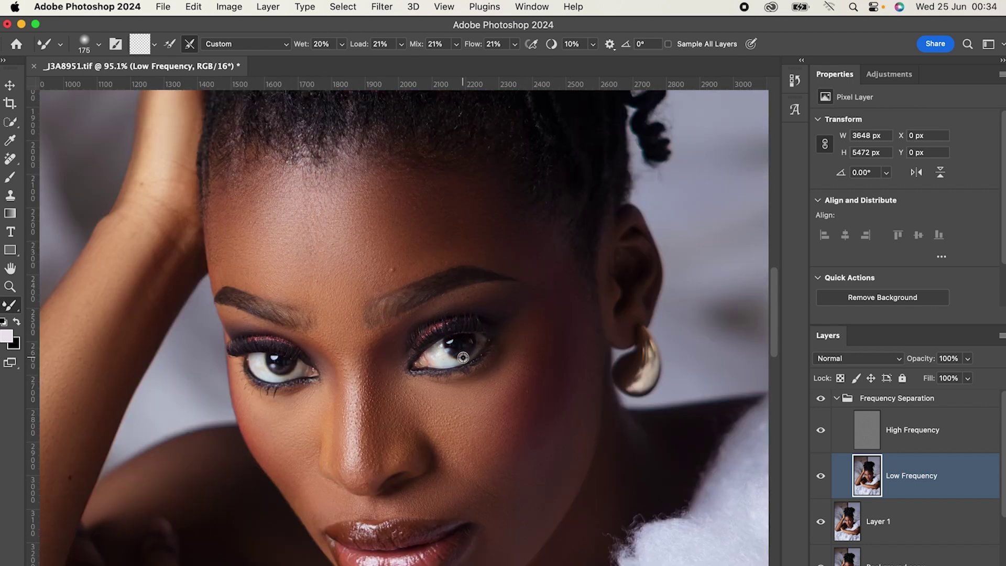
{"action": "scroll", "coordinate": [494, 364], "scroll_direction": "down", "scroll_amount": 1}
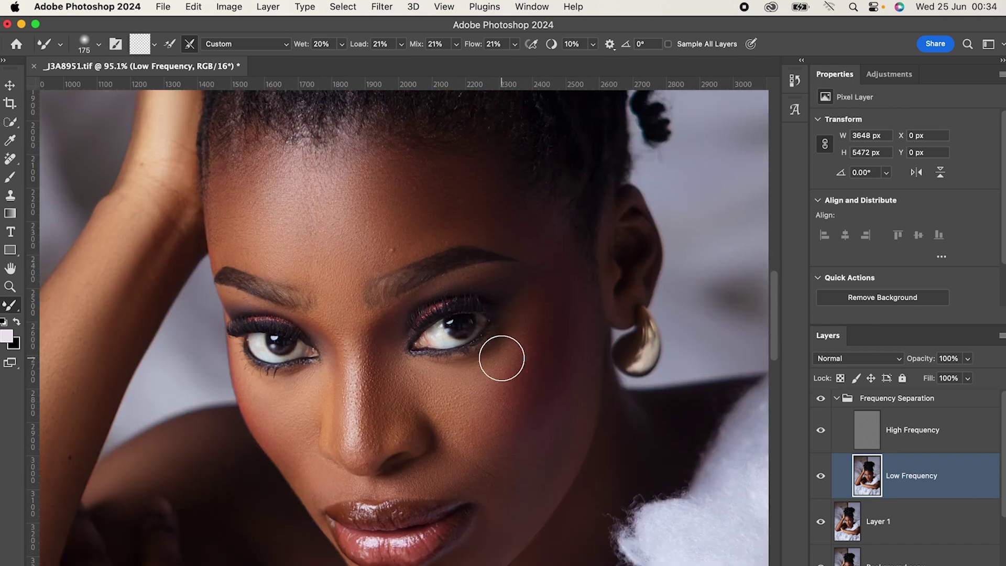
Blend the earring-side cheek up toward the temple and along the face edge with a smaller Mixer Brush.
{"action": "key", "text": "bracketleft"}
{"action": "key", "text": "bracketleft"}
{"action": "mouse_move", "coordinate": [537, 428]}
{"action": "left_mouse_down"}
{"action": "mouse_move", "coordinate": [561, 400]}
{"action": "mouse_move", "coordinate": [572, 370]}
{"action": "mouse_move", "coordinate": [569, 289]}
{"action": "left_mouse_up"}
{"action": "scroll", "coordinate": [577, 384], "scroll_direction": "down", "scroll_amount": 1}
{"action": "mouse_move", "coordinate": [584, 367]}
{"action": "left_mouse_down"}
{"action": "mouse_move", "coordinate": [550, 439]}
{"action": "mouse_move", "coordinate": [562, 415]}
{"action": "mouse_move", "coordinate": [569, 443]}
{"action": "mouse_move", "coordinate": [579, 426]}
{"action": "mouse_move", "coordinate": [585, 352]}
{"action": "mouse_move", "coordinate": [586, 393]}
{"action": "left_mouse_up"}
{"action": "scroll", "coordinate": [571, 419], "scroll_direction": "up", "scroll_amount": 2}
Smooth small uneven patches on the raised-arm side of the forehead with the Mixer Brush at sizes 45 and 60.
{"action": "key", "text": "["}
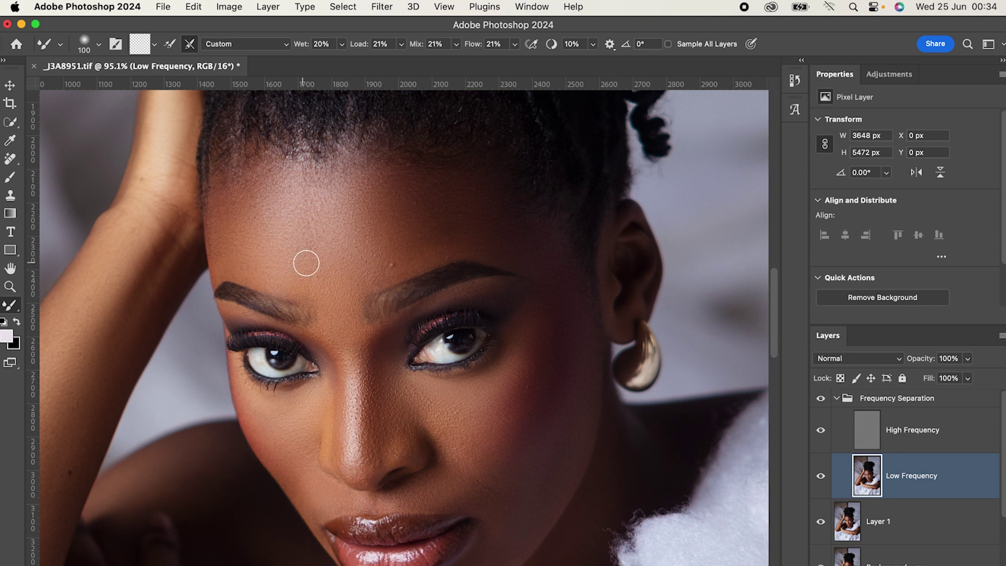
{"action": "key", "text": "["}
{"action": "key", "text": "["}
{"action": "key", "text": "["}
{"action": "scroll", "coordinate": [300, 228], "scroll_direction": "down", "scroll_amount": 1}
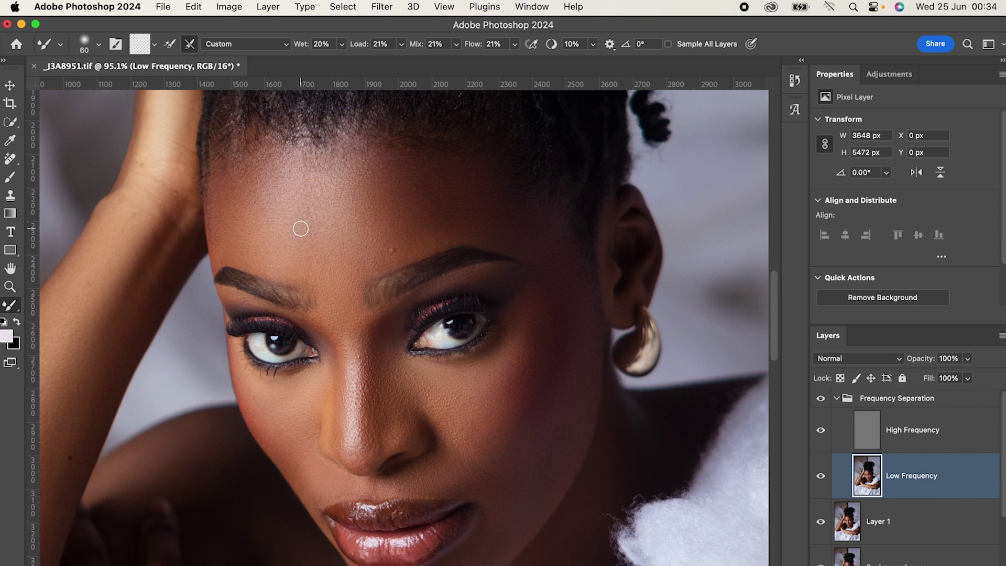
{"action": "scroll", "coordinate": [268, 222], "scroll_direction": "up", "scroll_amount": 1}
{"action": "scroll", "coordinate": [261, 213], "scroll_direction": "down", "scroll_amount": 2}
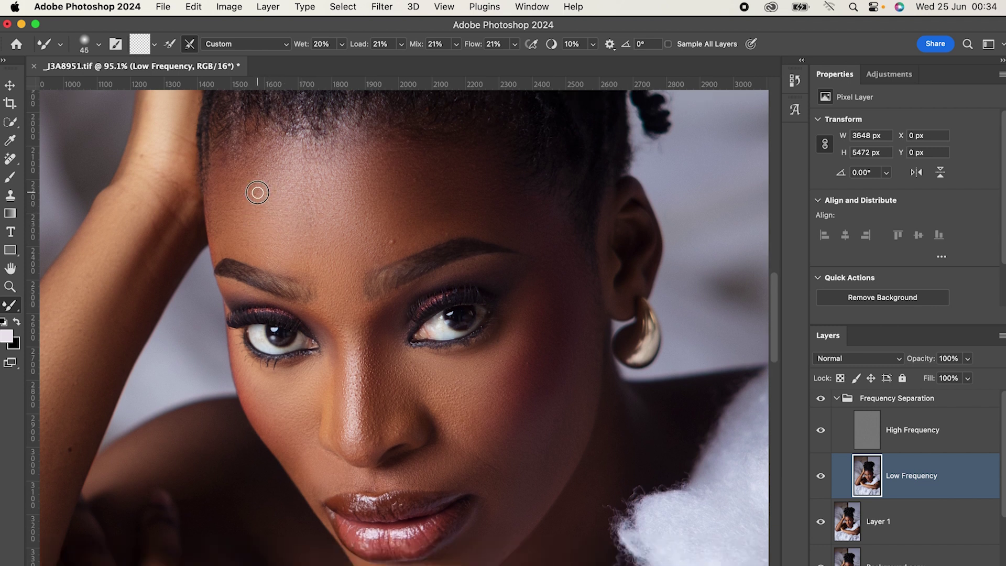
{"action": "key", "text": "]"}
{"action": "key", "text": "]"}
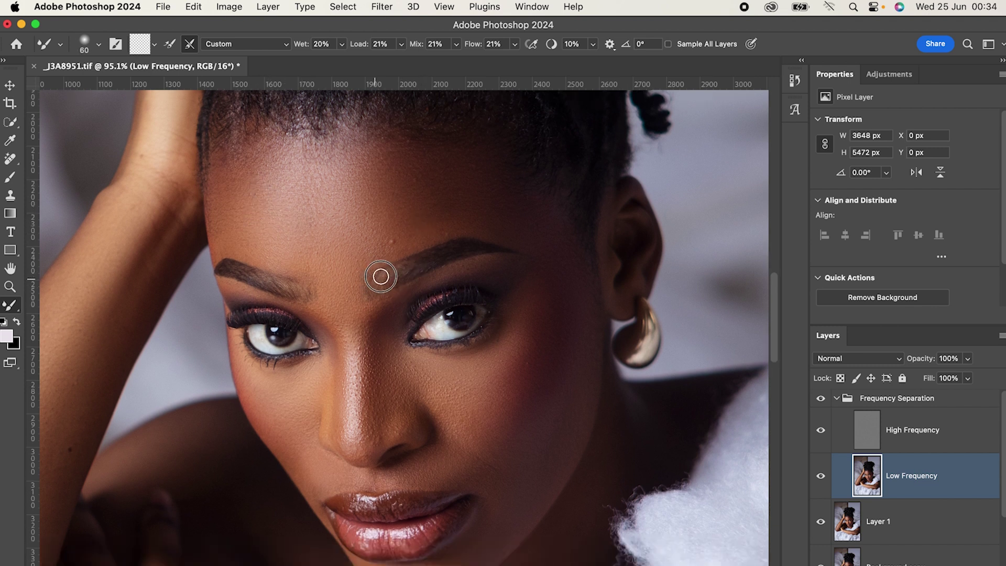
Blend the bridge of the nose between the eyes with the Mixer Brush at sizes 80 and 100.
{"action": "scroll", "coordinate": [382, 267], "scroll_direction": "down", "scroll_amount": 5}
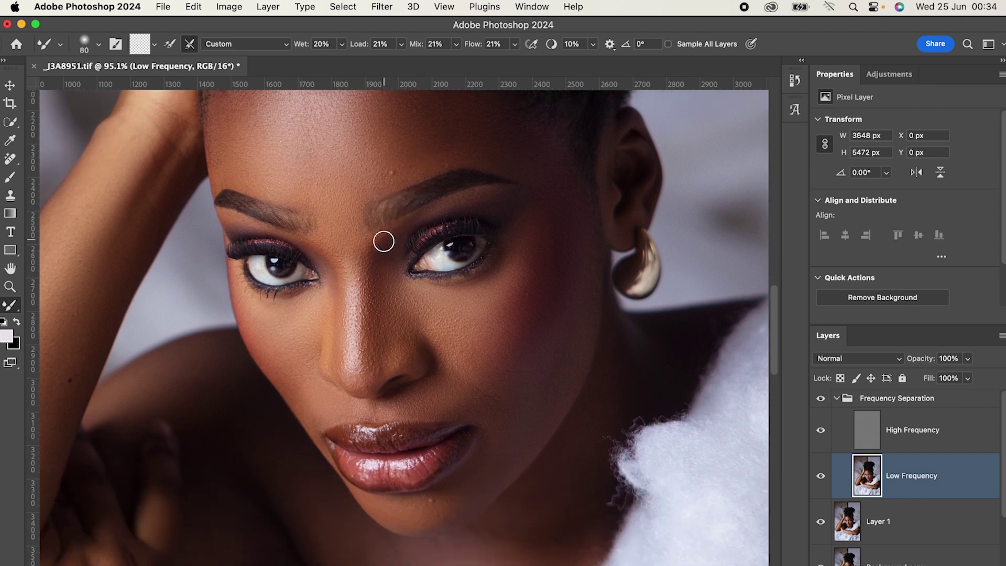
{"action": "scroll", "coordinate": [378, 243], "scroll_direction": "down", "scroll_amount": 4}
{"action": "key", "text": "]"}
{"action": "key", "text": "]"}
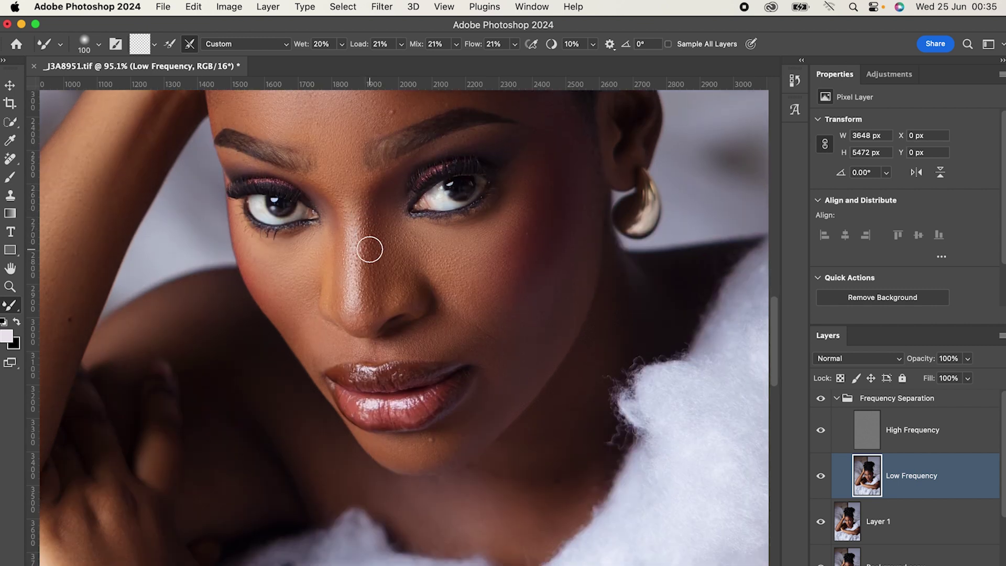
{"action": "scroll", "coordinate": [370, 250], "scroll_direction": "up", "scroll_amount": 4}
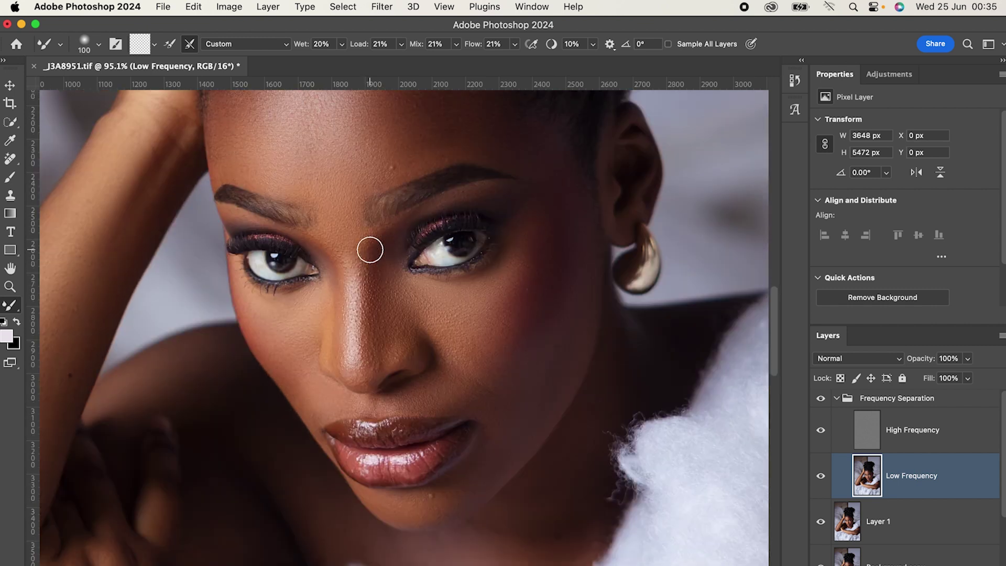
{"action": "key", "text": "["}
{"action": "key", "text": "["}
{"action": "scroll", "coordinate": [370, 250], "scroll_direction": "up", "scroll_amount": 10}
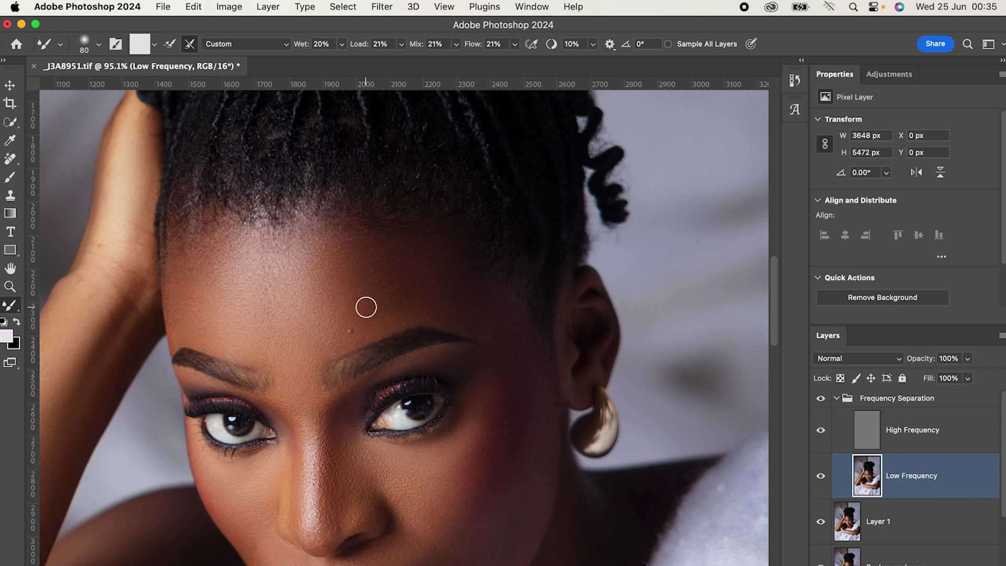
Smooth the skin around the tail of the earring-side eyebrow and the temple with a Mixer Brush smaller than 80.
{"action": "key", "text": "bracketleft"}
{"action": "mouse_move", "coordinate": [440, 354]}
{"action": "left_mouse_down"}
{"action": "mouse_move", "coordinate": [416, 358]}
{"action": "mouse_move", "coordinate": [447, 359]}
{"action": "mouse_move", "coordinate": [416, 357]}
{"action": "mouse_move", "coordinate": [461, 348]}
{"action": "mouse_move", "coordinate": [449, 348]}
{"action": "mouse_move", "coordinate": [469, 382]}
{"action": "mouse_move", "coordinate": [440, 362]}
{"action": "mouse_move", "coordinate": [460, 369]}
{"action": "left_mouse_up"}
{"action": "mouse_move", "coordinate": [503, 326]}
{"action": "left_mouse_down"}
{"action": "mouse_move", "coordinate": [522, 348]}
{"action": "mouse_move", "coordinate": [512, 309]}
{"action": "mouse_move", "coordinate": [544, 357]}
{"action": "mouse_move", "coordinate": [492, 290]}
{"action": "mouse_move", "coordinate": [500, 305]}
{"action": "mouse_move", "coordinate": [507, 296]}
{"action": "mouse_move", "coordinate": [448, 251]}
{"action": "mouse_move", "coordinate": [458, 256]}
{"action": "mouse_move", "coordinate": [455, 273]}
{"action": "mouse_move", "coordinate": [469, 284]}
{"action": "mouse_move", "coordinate": [453, 253]}
{"action": "mouse_move", "coordinate": [477, 288]}
{"action": "mouse_move", "coordinate": [501, 299]}
{"action": "mouse_move", "coordinate": [461, 293]}
{"action": "left_mouse_up"}
Blend the upper forehead below the hairline on the earring side with a considerably larger Mixer Brush.
{"action": "key", "text": "bracketright"}
{"action": "key", "text": "bracketright"}
{"action": "key", "text": "bracketright"}
{"action": "key", "text": "bracketright"}
{"action": "key", "text": "bracketright"}
{"action": "mouse_move", "coordinate": [424, 249]}
{"action": "left_mouse_down"}
{"action": "mouse_move", "coordinate": [447, 268]}
{"action": "mouse_move", "coordinate": [438, 242]}
{"action": "mouse_move", "coordinate": [433, 276]}
{"action": "left_mouse_up"}
{"action": "mouse_move", "coordinate": [371, 262]}
{"action": "left_mouse_down"}
{"action": "mouse_move", "coordinate": [356, 254]}
{"action": "mouse_move", "coordinate": [407, 253]}
{"action": "left_mouse_up"}
Blend the forehead from the hairline down above the earring-side eyebrow, enlarging the Mixer Brush up to 250.
{"action": "scroll", "coordinate": [406, 254], "scroll_direction": "down", "scroll_amount": 1}
{"action": "key", "text": "bracketright"}
{"action": "left_click_drag", "start_coordinate": [325, 208], "coordinate": [331, 211]}
{"action": "key", "text": "bracketright"}
{"action": "mouse_move", "coordinate": [396, 221]}
{"action": "left_mouse_down"}
{"action": "mouse_move", "coordinate": [366, 216]}
{"action": "mouse_move", "coordinate": [352, 237]}
{"action": "mouse_move", "coordinate": [384, 250]}
{"action": "mouse_move", "coordinate": [435, 246]}
{"action": "mouse_move", "coordinate": [426, 253]}
{"action": "mouse_move", "coordinate": [441, 275]}
{"action": "mouse_move", "coordinate": [429, 255]}
{"action": "mouse_move", "coordinate": [381, 282]}
{"action": "mouse_move", "coordinate": [415, 279]}
{"action": "mouse_move", "coordinate": [383, 239]}
{"action": "left_mouse_up"}
{"action": "key", "text": "bracketright"}
{"action": "key", "text": "bracketright"}
{"action": "key", "text": "bracketright"}
{"action": "left_click_drag", "start_coordinate": [410, 242], "coordinate": [419, 263]}
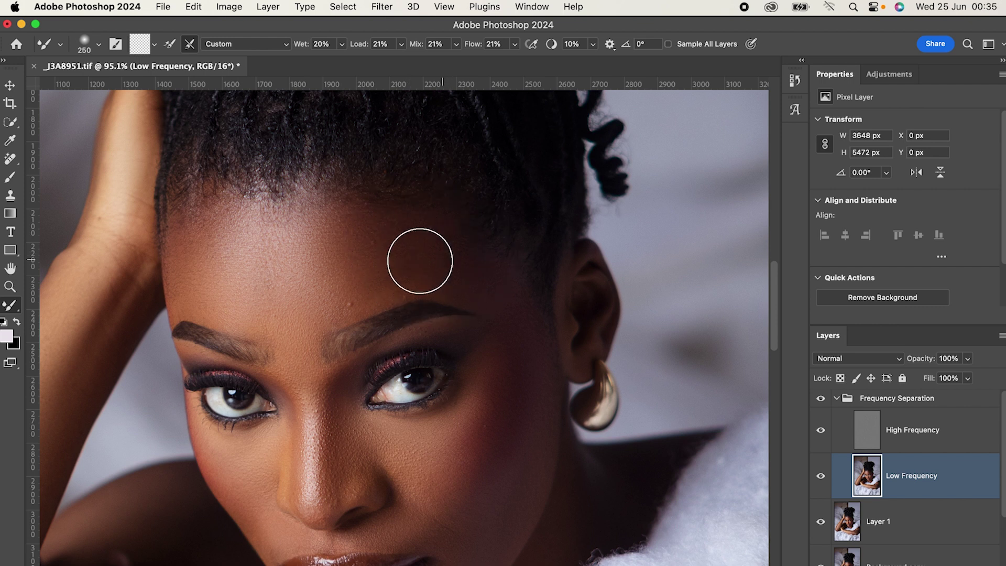
{"action": "key", "text": "bracketleft"}
{"action": "key", "text": "bracketleft"}
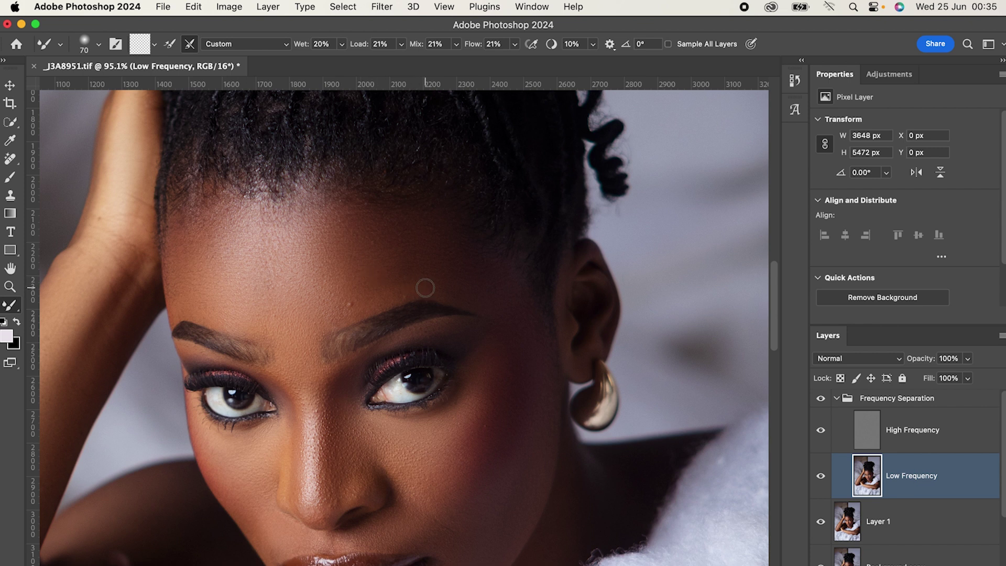
Save the TIFF and review the skin tones across the whole portrait, face and arms.
{"action": "scroll", "coordinate": [425, 288], "scroll_direction": "down", "scroll_amount": 15}
{"action": "scroll", "coordinate": [481, 381], "scroll_direction": "down", "scroll_amount": 6}
{"action": "scroll", "coordinate": [444, 357], "scroll_direction": "up", "scroll_amount": 3}
{"action": "scroll", "coordinate": [449, 364], "scroll_direction": "down", "scroll_amount": 5}
{"action": "key", "text": "super+s"}
{"action": "scroll", "coordinate": [449, 365], "scroll_direction": "up", "scroll_amount": 20}
{"action": "scroll", "coordinate": [462, 365], "scroll_direction": "up", "scroll_amount": 10}
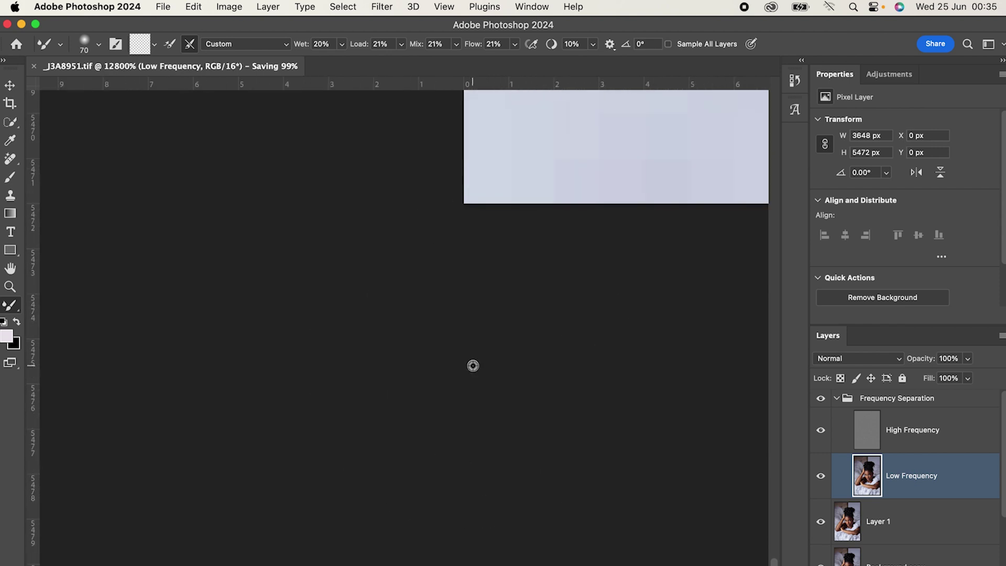
{"action": "scroll", "coordinate": [473, 366], "scroll_direction": "down", "scroll_amount": 20}
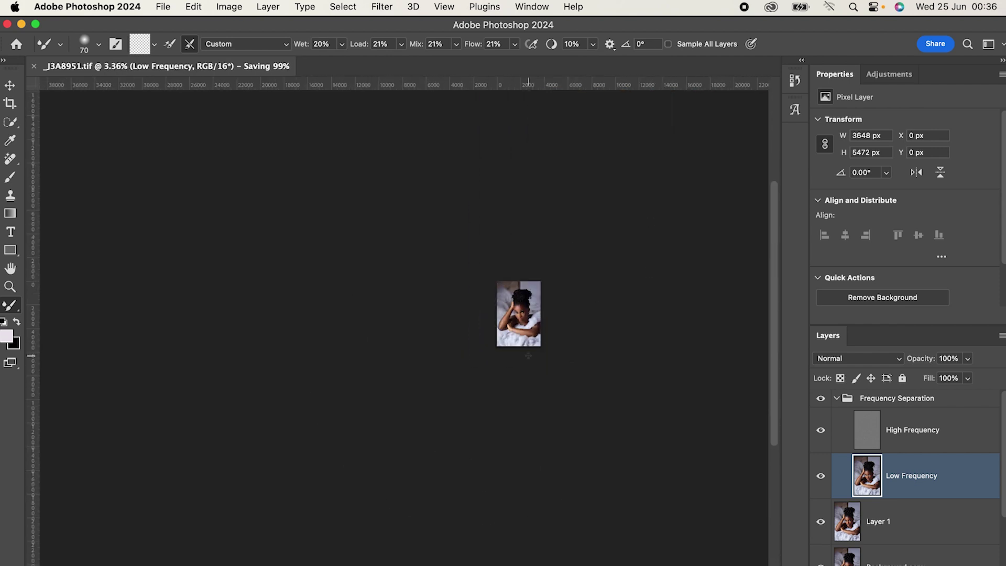
{"action": "scroll", "coordinate": [533, 319], "scroll_direction": "up", "scroll_amount": 6}
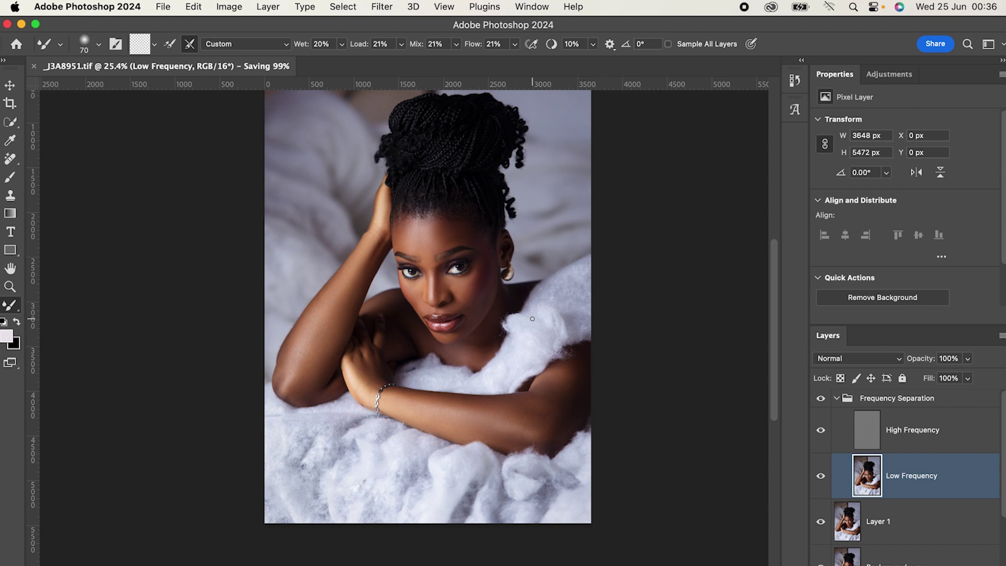
{"action": "scroll", "coordinate": [460, 281], "scroll_direction": "up", "scroll_amount": 2}
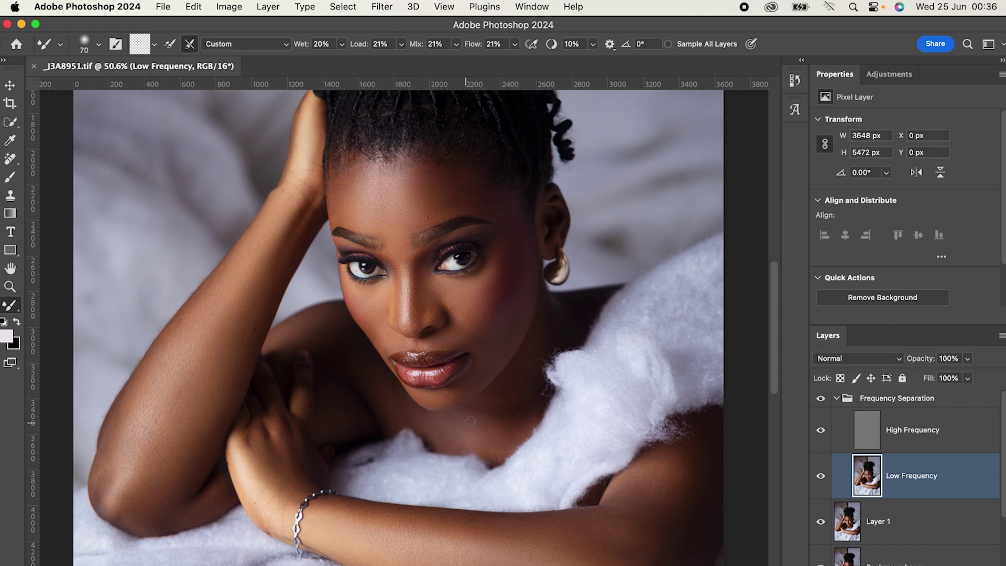
{"action": "scroll", "coordinate": [600, 392], "scroll_direction": "down", "scroll_amount": 3}
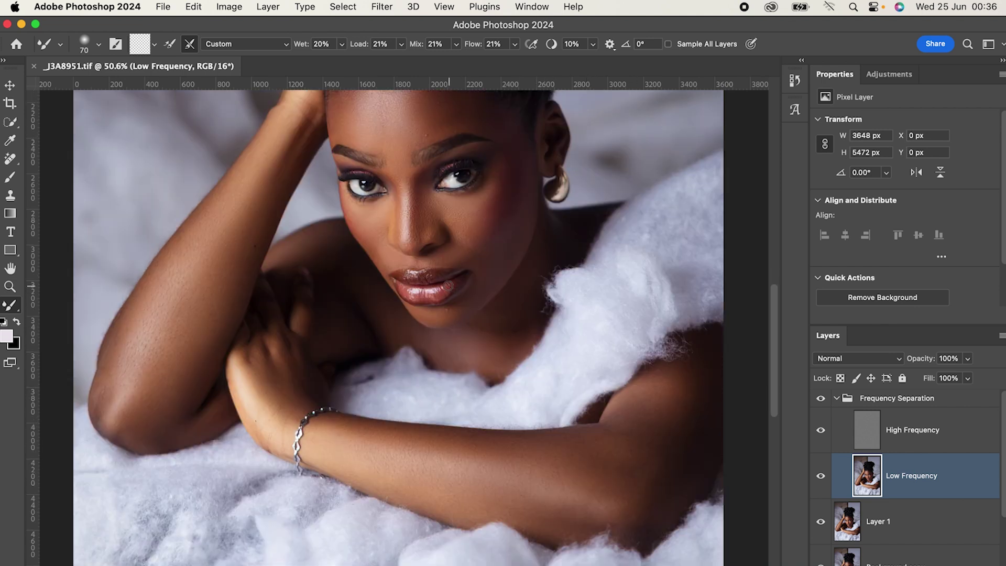
{"action": "scroll", "coordinate": [454, 313], "scroll_direction": "up", "scroll_amount": 3}
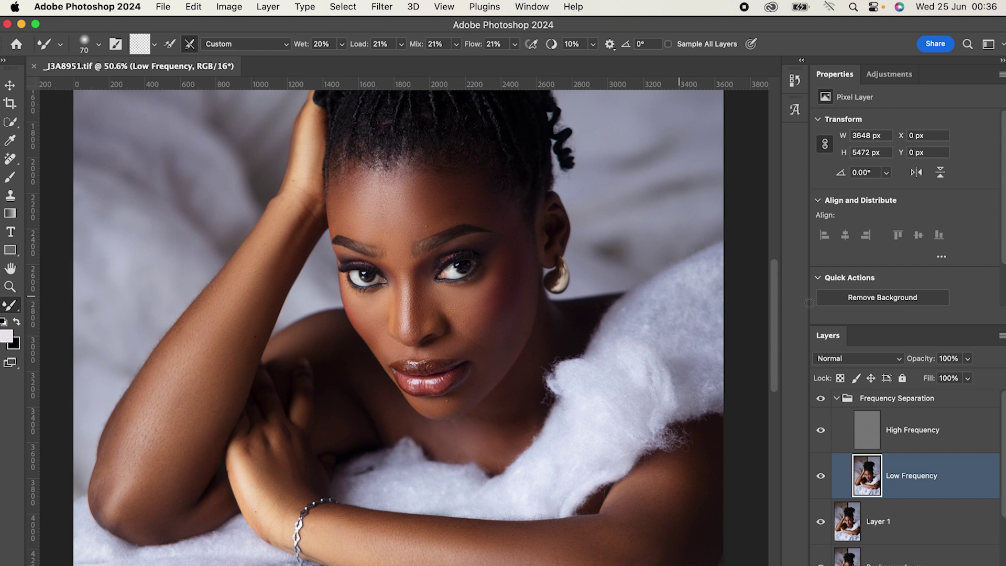
Clone clean texture over the blemish on the chin on the High Frequency layer with a size 25 Clone Stamp.
{"action": "left_click", "coordinate": [920, 440]}
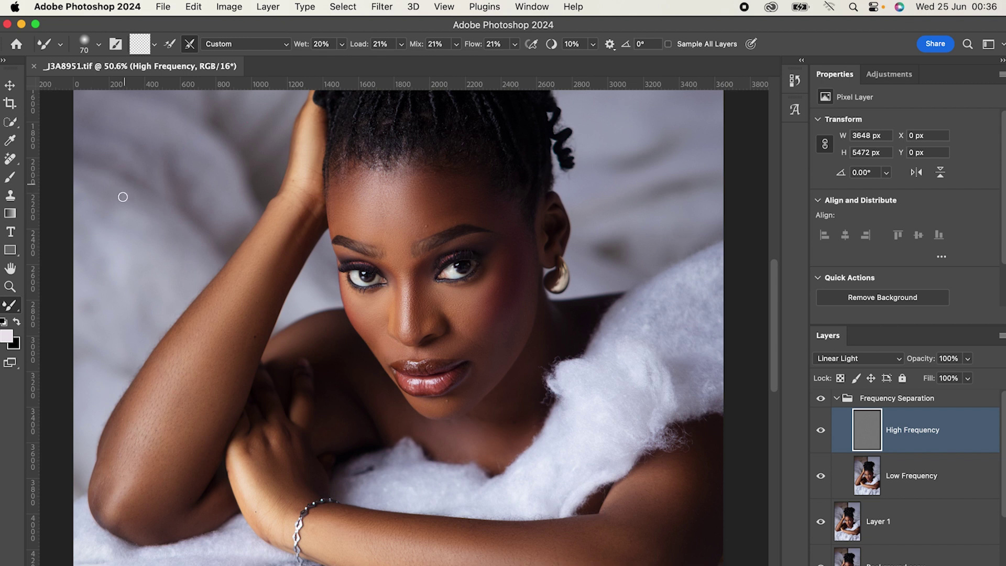
{"action": "key", "text": "s"}
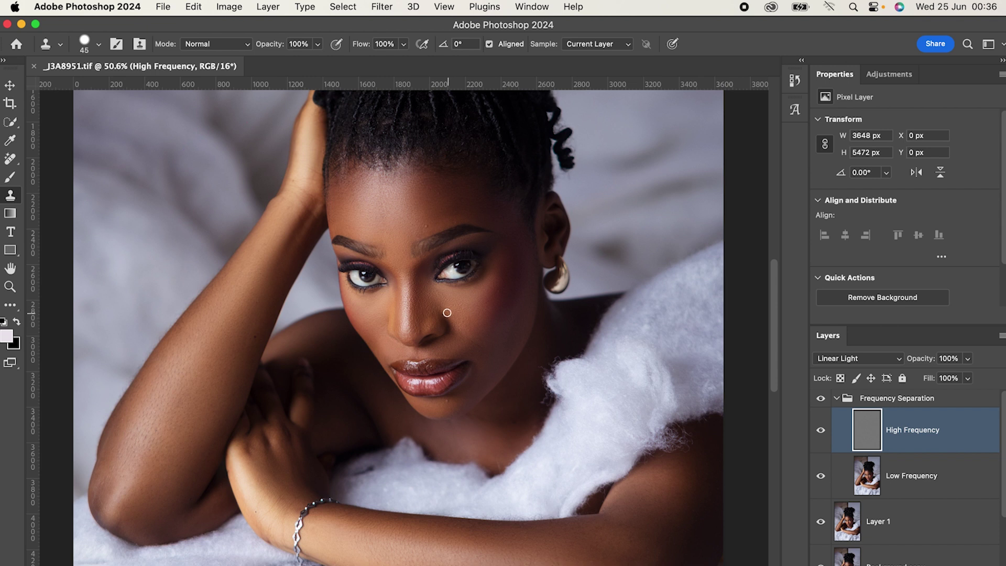
{"action": "scroll", "coordinate": [521, 433], "scroll_direction": "up", "scroll_amount": 10}
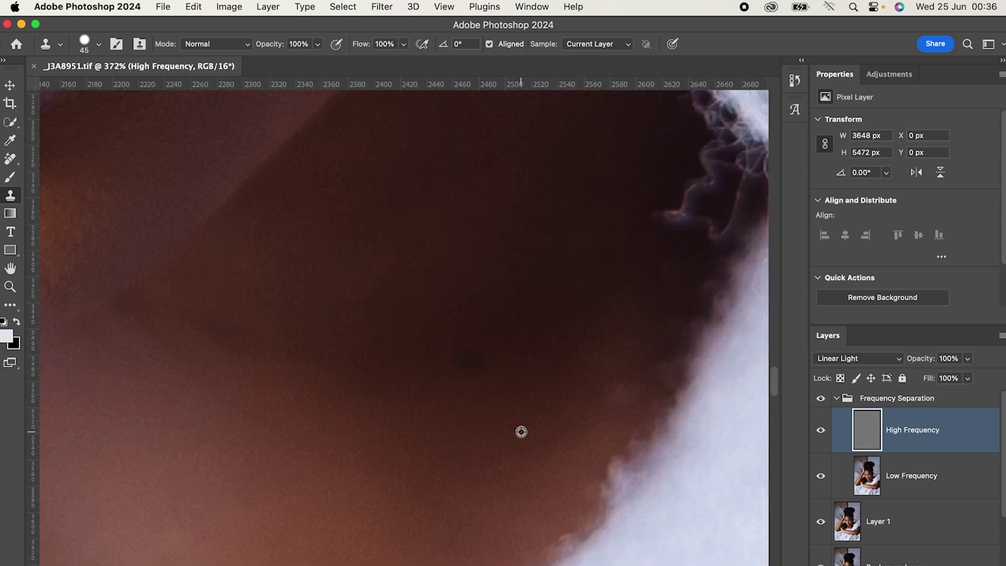
{"action": "scroll", "coordinate": [520, 434], "scroll_direction": "down", "scroll_amount": 5}
{"action": "key", "text": "bracketleft"}
{"action": "key", "text": "bracketleft"}
{"action": "key", "text": "bracketleft"}
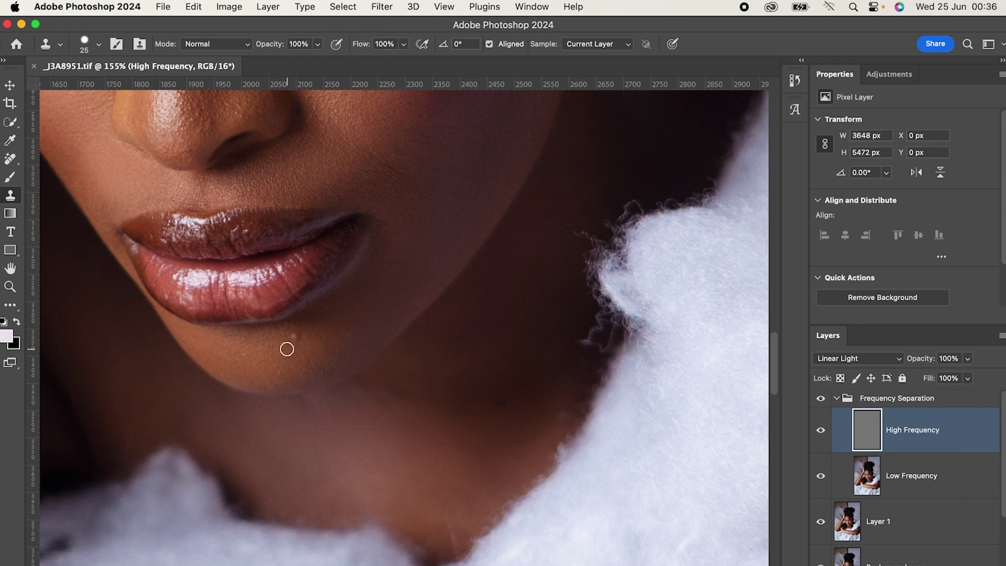
{"action": "scroll", "coordinate": [284, 346], "scroll_direction": "down", "scroll_amount": 3}
{"action": "left_click", "coordinate": [284, 344], "text": "alt"}
{"action": "left_click_drag", "start_coordinate": [291, 340], "coordinate": [280, 347]}
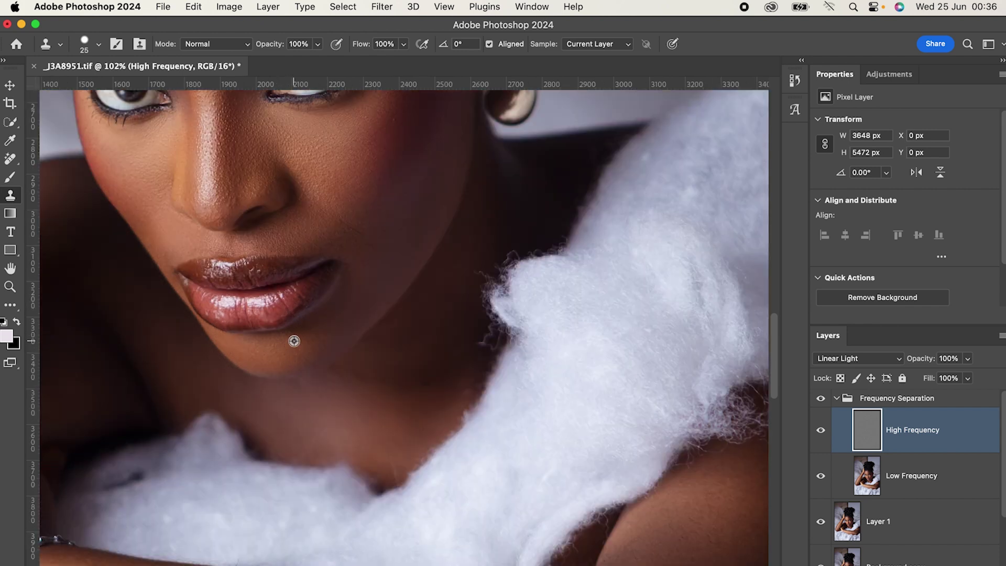
Remove the remaining small texture spots on the chin below the lower lip with the Clone Stamp up to size 45.
{"action": "left_click", "coordinate": [283, 343], "text": "alt"}
{"action": "left_click", "coordinate": [287, 335]}
{"action": "left_click", "coordinate": [311, 346], "text": "alt"}
{"action": "left_click", "coordinate": [323, 338]}
{"action": "scroll", "coordinate": [419, 406], "scroll_direction": "down", "scroll_amount": 2}
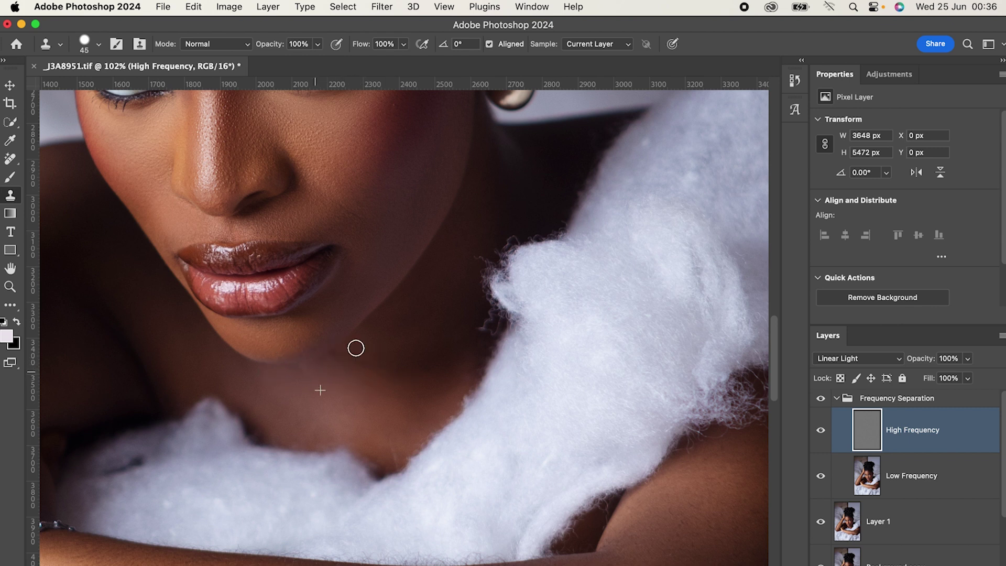
{"action": "left_click", "coordinate": [296, 340]}
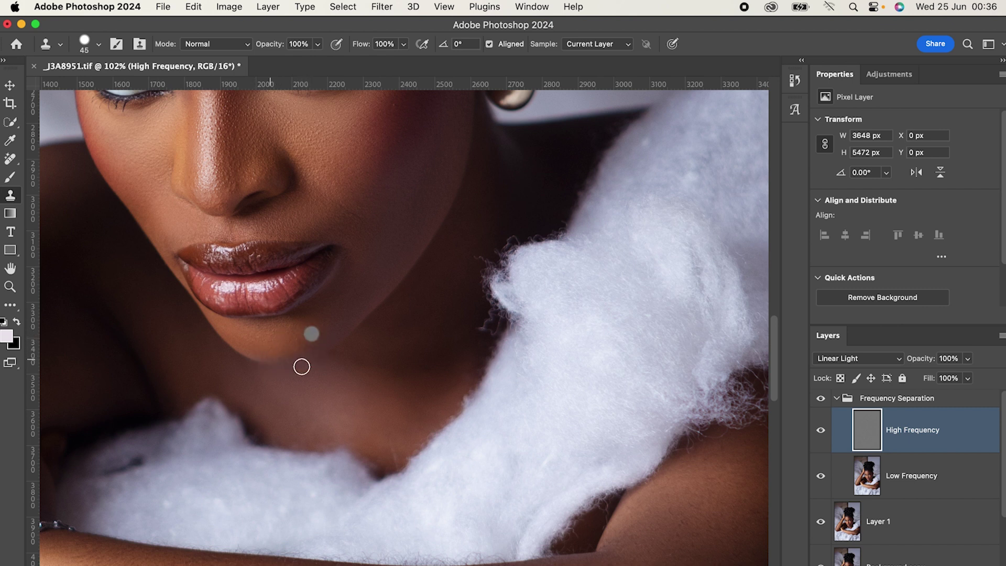
Examine the image at 100% for texture flaws, from the upper background across the braided hair down to the forehead.
{"action": "key", "text": "super+1"}
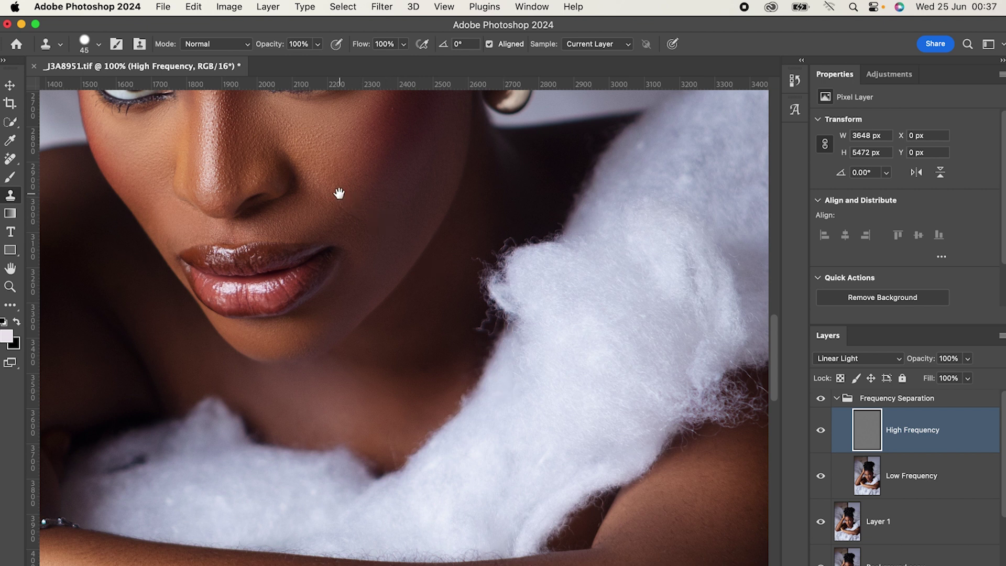
{"action": "scroll", "coordinate": [415, 292], "scroll_direction": "down", "scroll_amount": 3}
{"action": "scroll", "coordinate": [495, 388], "scroll_direction": "up", "scroll_amount": 15}
{"action": "scroll", "coordinate": [496, 389], "scroll_direction": "left", "scroll_amount": 14}
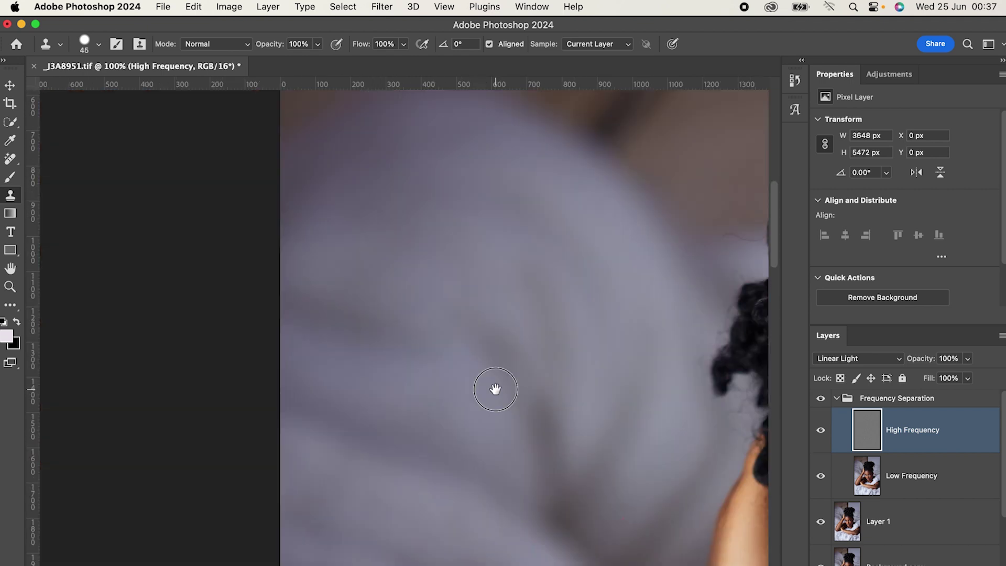
{"action": "scroll", "coordinate": [316, 366], "scroll_direction": "up", "scroll_amount": 4}
{"action": "scroll", "coordinate": [251, 364], "scroll_direction": "right", "scroll_amount": 3}
{"action": "scroll", "coordinate": [458, 392], "scroll_direction": "right", "scroll_amount": 15}
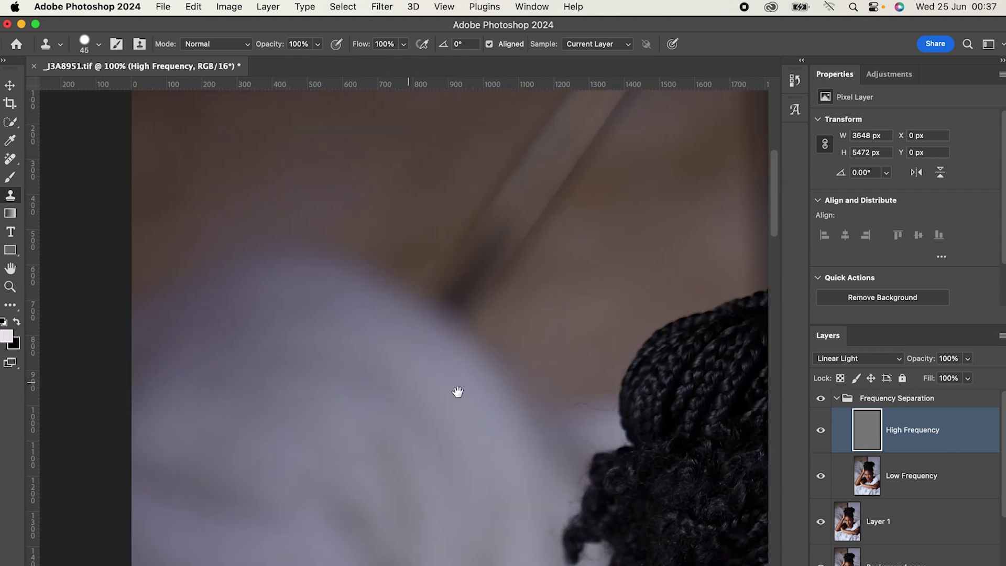
{"action": "scroll", "coordinate": [164, 375], "scroll_direction": "down", "scroll_amount": 2}
{"action": "scroll", "coordinate": [377, 414], "scroll_direction": "down", "scroll_amount": 5}
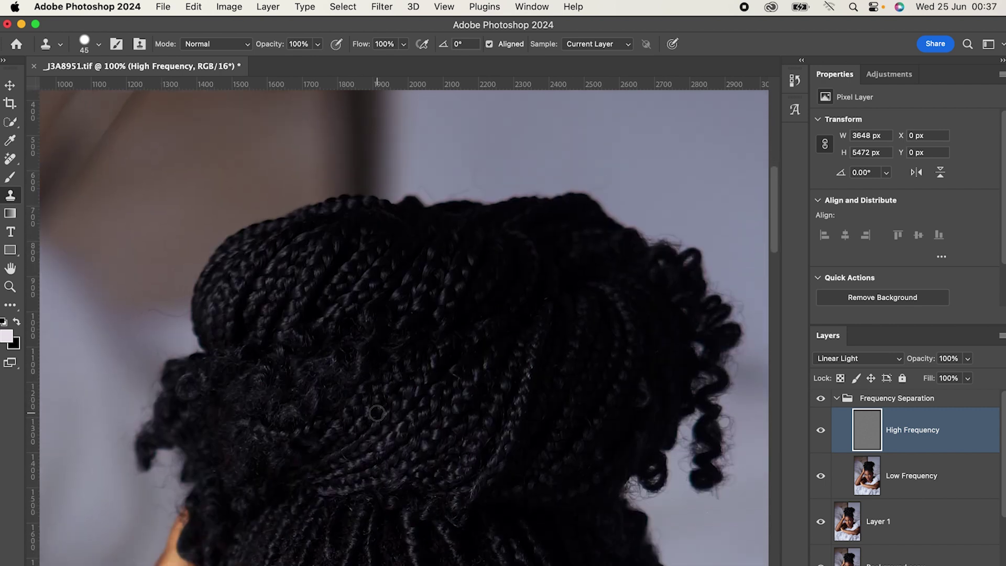
{"action": "scroll", "coordinate": [377, 413], "scroll_direction": "down", "scroll_amount": 20}
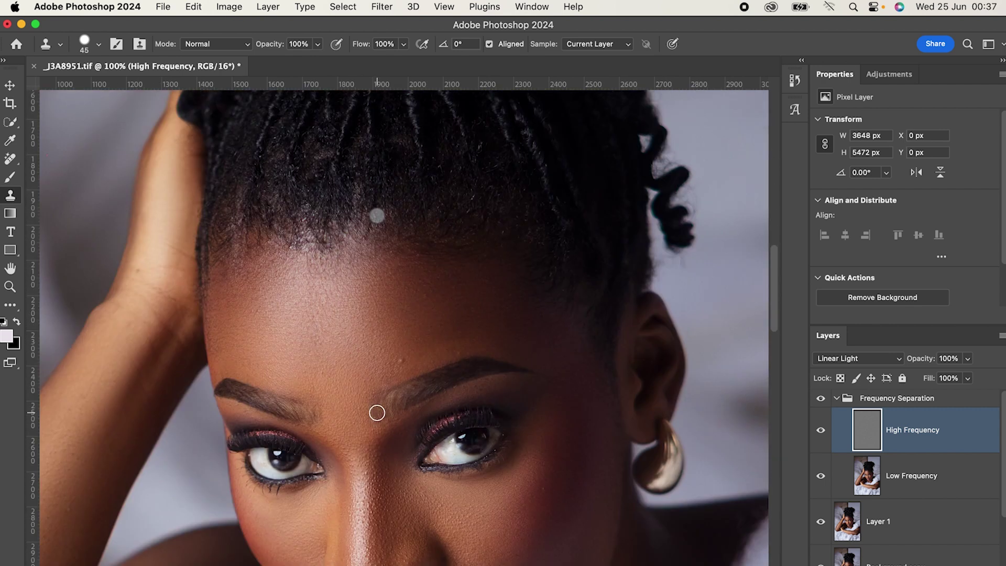
Save the TIFF and clone clean texture over small flaws on the cheek beside the earring with a size 30 Clone Stamp.
{"action": "scroll", "coordinate": [407, 286], "scroll_direction": "down", "scroll_amount": 3}
{"action": "scroll", "coordinate": [407, 286], "scroll_direction": "right", "scroll_amount": 1}
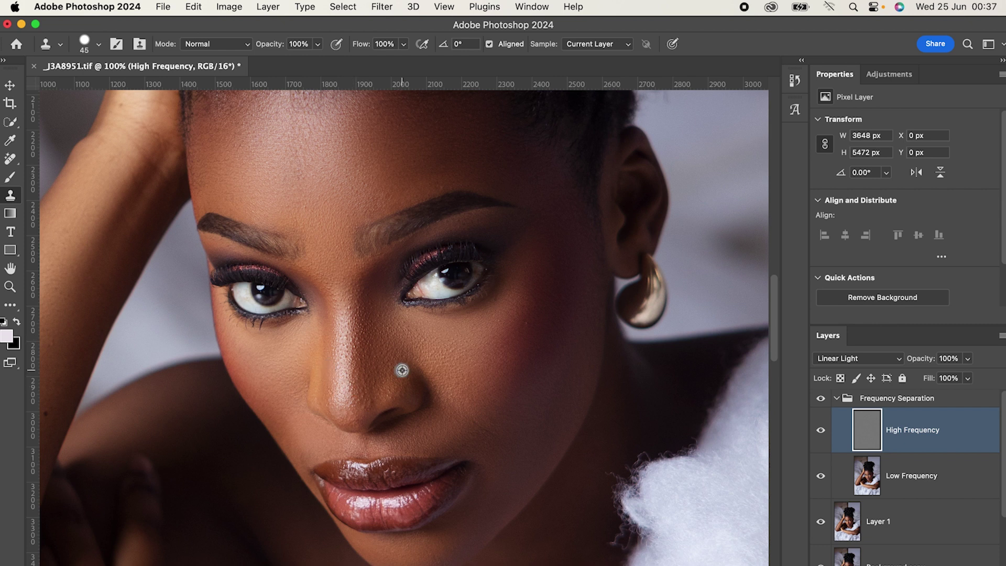
{"action": "key", "text": "super+s"}
{"action": "scroll", "coordinate": [373, 293], "scroll_direction": "down", "scroll_amount": 3}
{"action": "scroll", "coordinate": [374, 293], "scroll_direction": "right", "scroll_amount": 2}
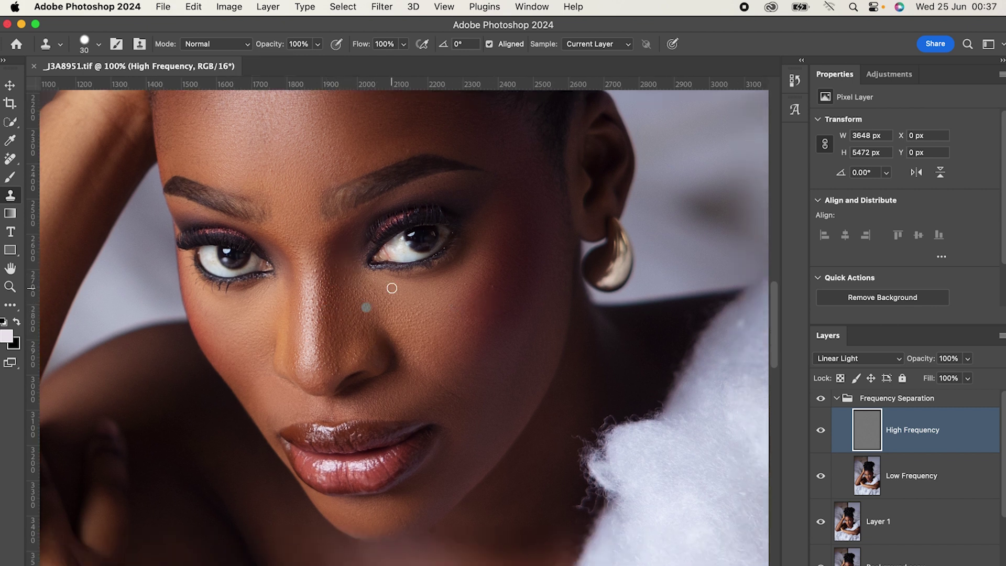
{"action": "scroll", "coordinate": [492, 289], "scroll_direction": "down", "scroll_amount": 1}
{"action": "left_click", "coordinate": [469, 289]}
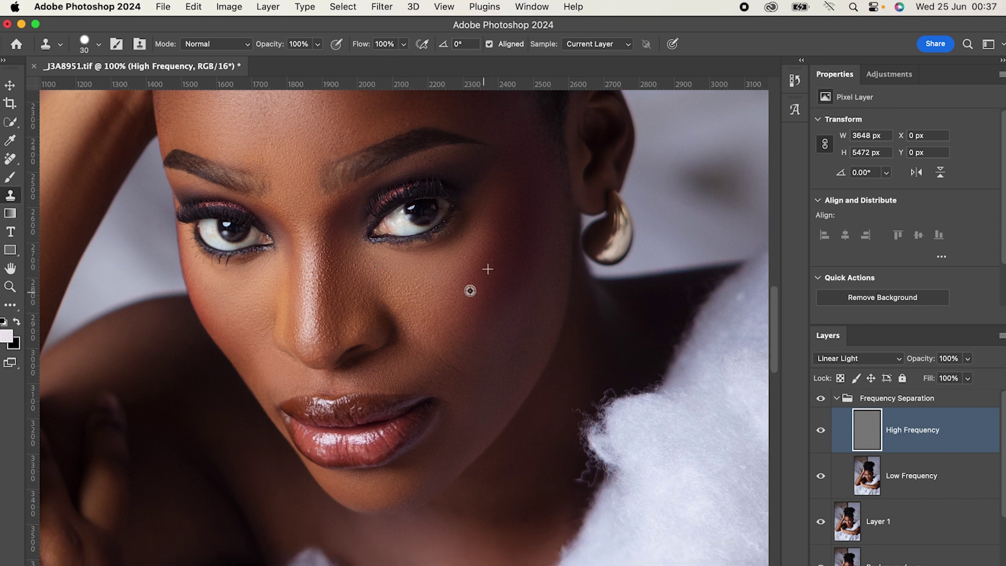
{"action": "scroll", "coordinate": [495, 264], "scroll_direction": "down", "scroll_amount": 2}
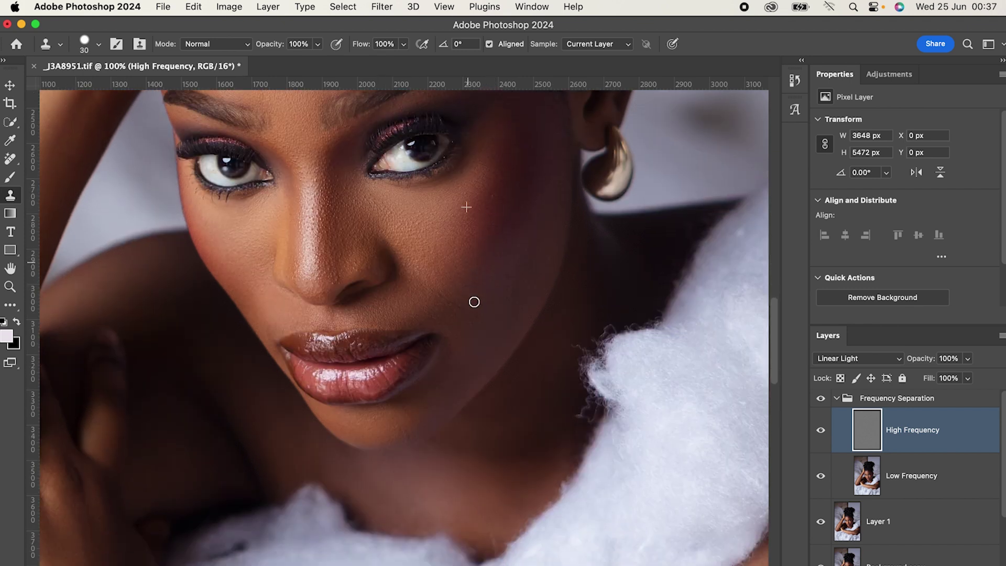
Clone clean texture over small flaws on the forehead above both eyebrows with the size 30 Clone Stamp.
{"action": "scroll", "coordinate": [477, 304], "scroll_direction": "up", "scroll_amount": 5}
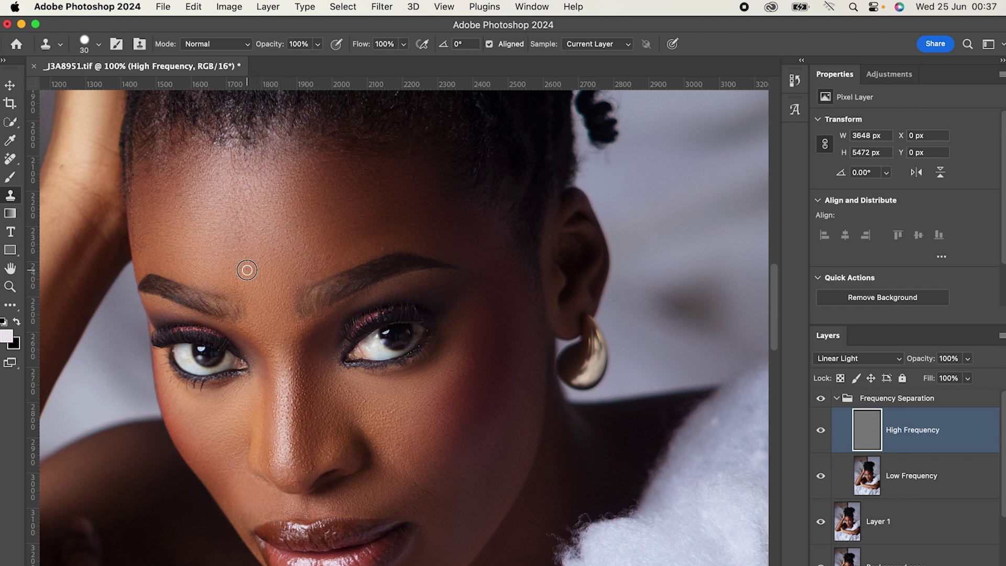
{"action": "left_click", "coordinate": [225, 271], "text": "alt"}
{"action": "left_click", "coordinate": [175, 212]}
{"action": "left_click", "coordinate": [407, 246]}
Compare the portrait with and without the Frequency Separation group at 44% zoom.
{"action": "scroll", "coordinate": [405, 249], "scroll_direction": "down", "scroll_amount": 15}
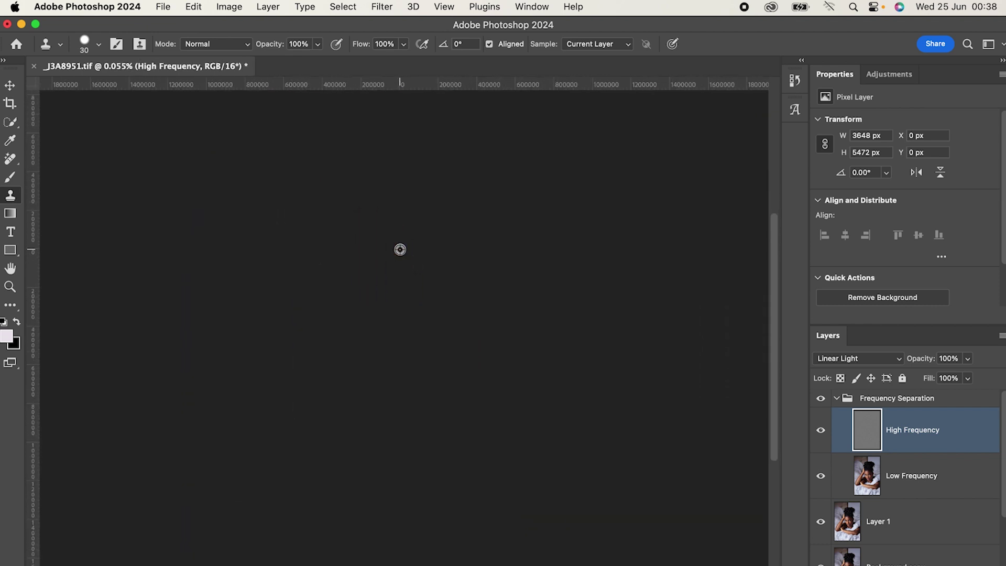
{"action": "scroll", "coordinate": [400, 249], "scroll_direction": "up", "scroll_amount": 15}
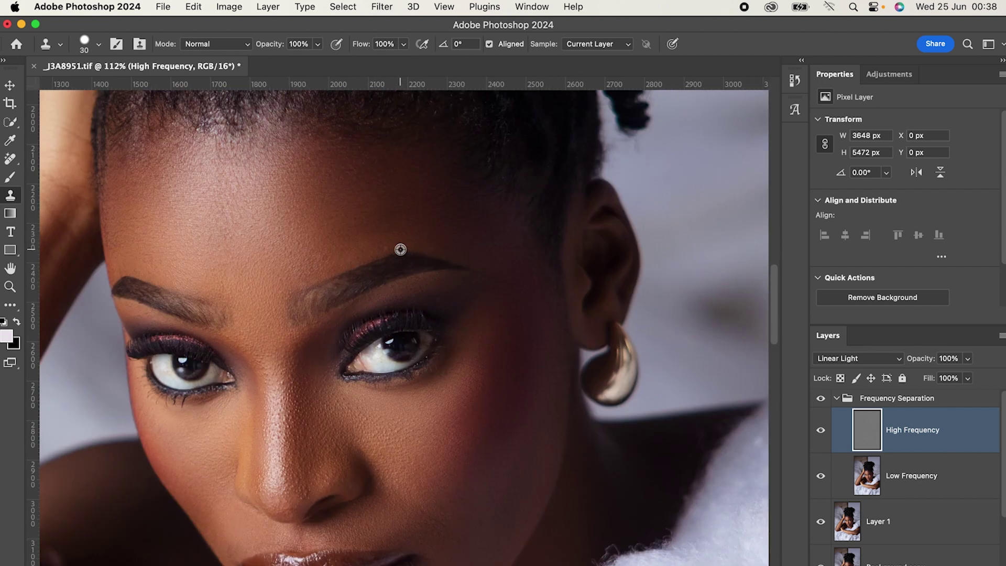
{"action": "scroll", "coordinate": [400, 249], "scroll_direction": "down", "scroll_amount": 3}
{"action": "scroll", "coordinate": [400, 249], "scroll_direction": "down", "scroll_amount": 3}
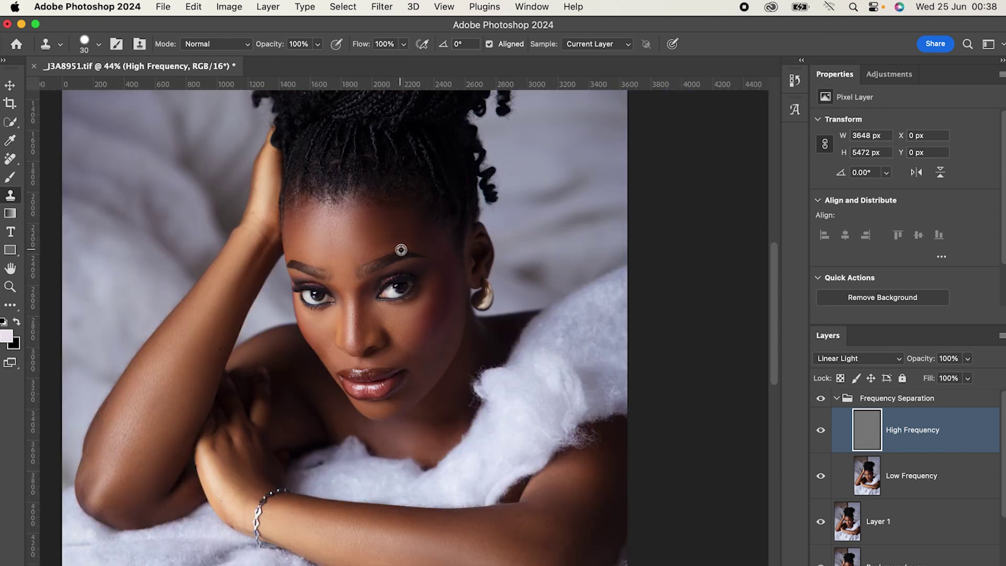
{"action": "scroll", "coordinate": [822, 410], "scroll_direction": "down", "scroll_amount": 2}
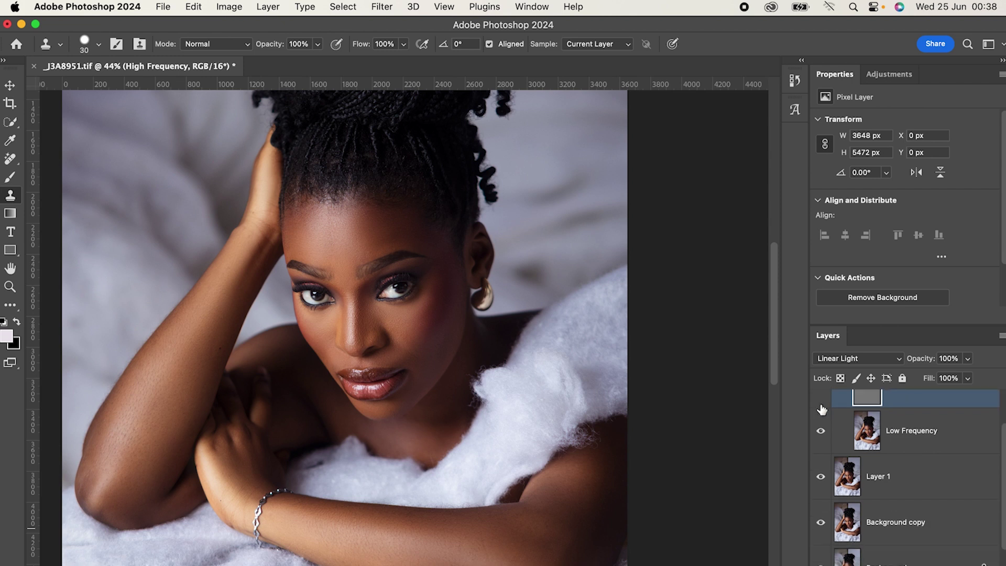
{"action": "scroll", "coordinate": [839, 428], "scroll_direction": "up", "scroll_amount": 2}
{"action": "left_click", "coordinate": [821, 400]}
{"action": "left_click", "coordinate": [821, 399]}
{"action": "left_click", "coordinate": [822, 400]}
{"action": "left_click", "coordinate": [821, 399]}
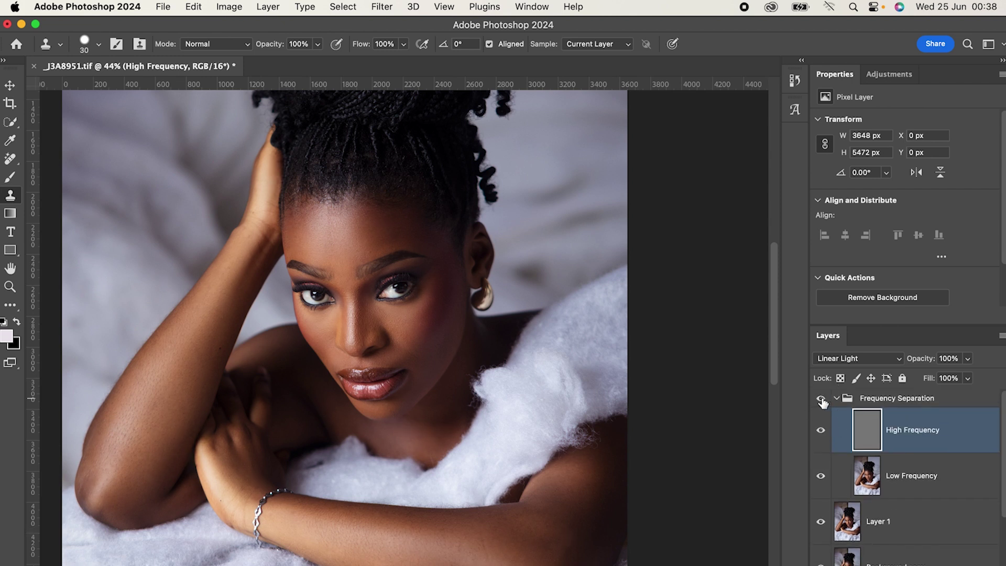
Smooth the tones under the eye and along the nose on the Low Frequency layer with the Mixer Brush.
{"action": "left_click", "coordinate": [933, 493]}
{"action": "key", "text": "b"}
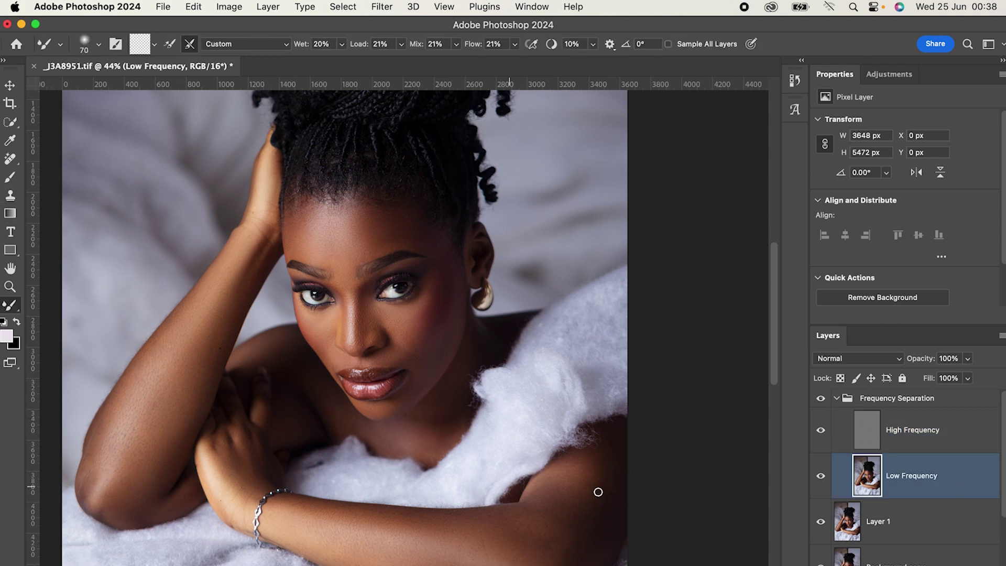
{"action": "scroll", "coordinate": [513, 541], "scroll_direction": "down", "scroll_amount": 2}
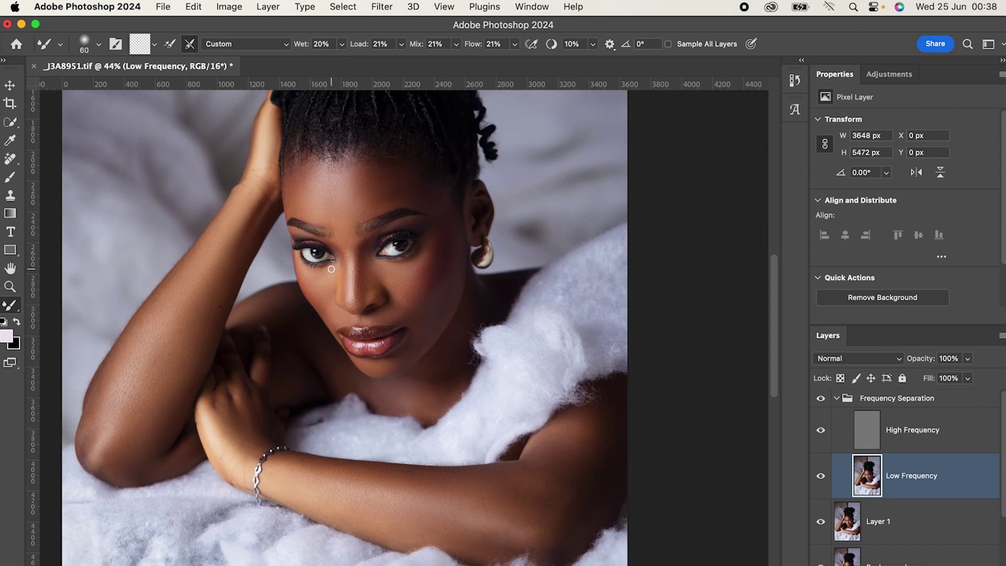
{"action": "key", "text": "bracketright"}
{"action": "key", "text": "bracketright"}
{"action": "mouse_move", "coordinate": [338, 266]}
{"action": "left_mouse_down"}
{"action": "mouse_move", "coordinate": [339, 298]}
{"action": "mouse_move", "coordinate": [339, 273]}
{"action": "left_mouse_up"}
{"action": "key", "text": "bracketright"}
{"action": "key", "text": "bracketright"}
{"action": "key", "text": "bracketright"}
{"action": "mouse_move", "coordinate": [357, 298]}
{"action": "left_mouse_down"}
{"action": "mouse_move", "coordinate": [359, 243]}
{"action": "mouse_move", "coordinate": [356, 255]}
{"action": "left_mouse_up"}
{"action": "scroll", "coordinate": [373, 240], "scroll_direction": "down", "scroll_amount": 1}
{"action": "key", "text": "bracketleft"}
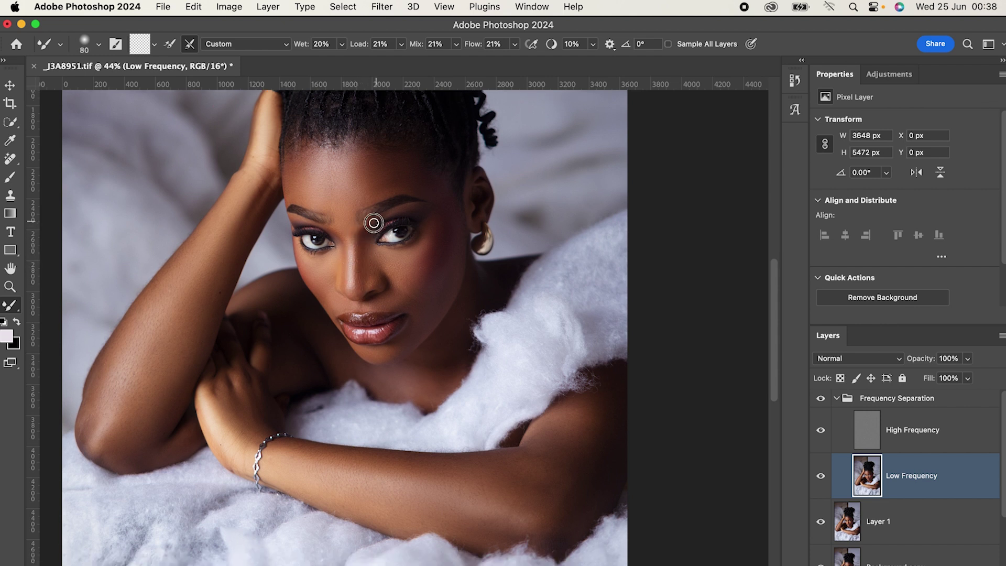
Blend the skin tones around the eye nearest the earring and down to the mouth with the Mixer Brush at size 50 to 125.
{"action": "scroll", "coordinate": [373, 222], "scroll_direction": "down", "scroll_amount": 5}
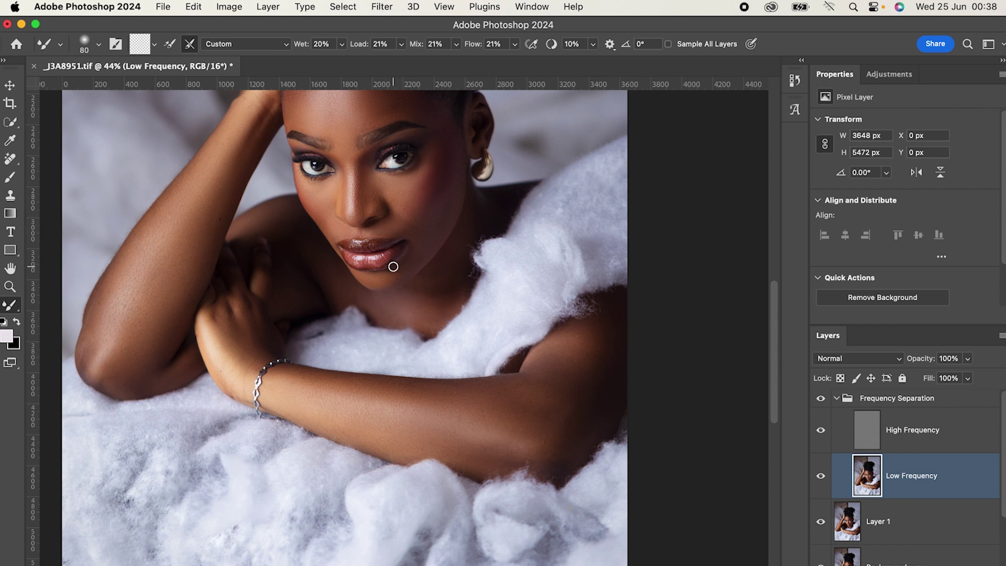
{"action": "scroll", "coordinate": [393, 266], "scroll_direction": "up", "scroll_amount": 7}
{"action": "scroll", "coordinate": [393, 267], "scroll_direction": "right", "scroll_amount": 7}
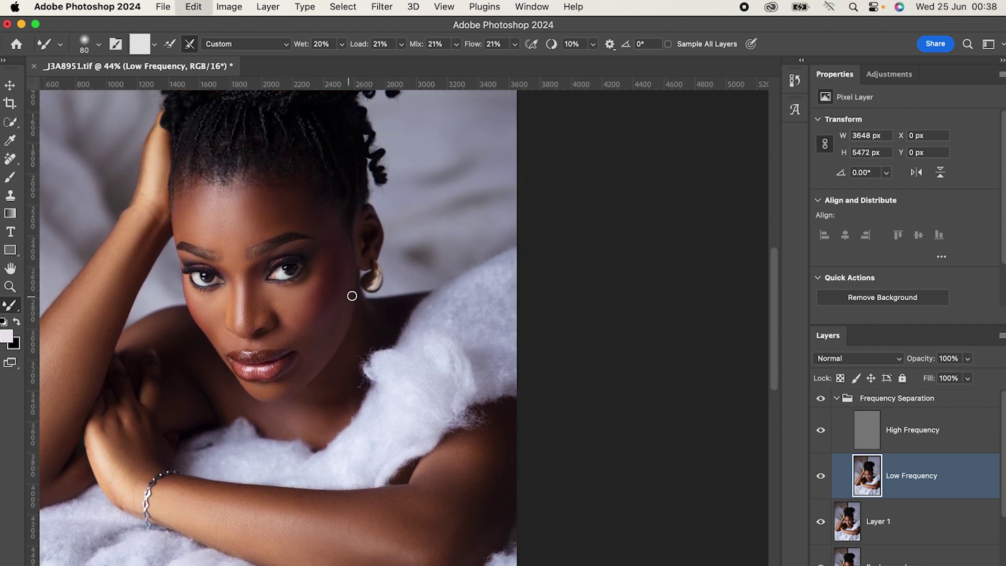
{"action": "scroll", "coordinate": [274, 261], "scroll_direction": "down", "scroll_amount": 3}
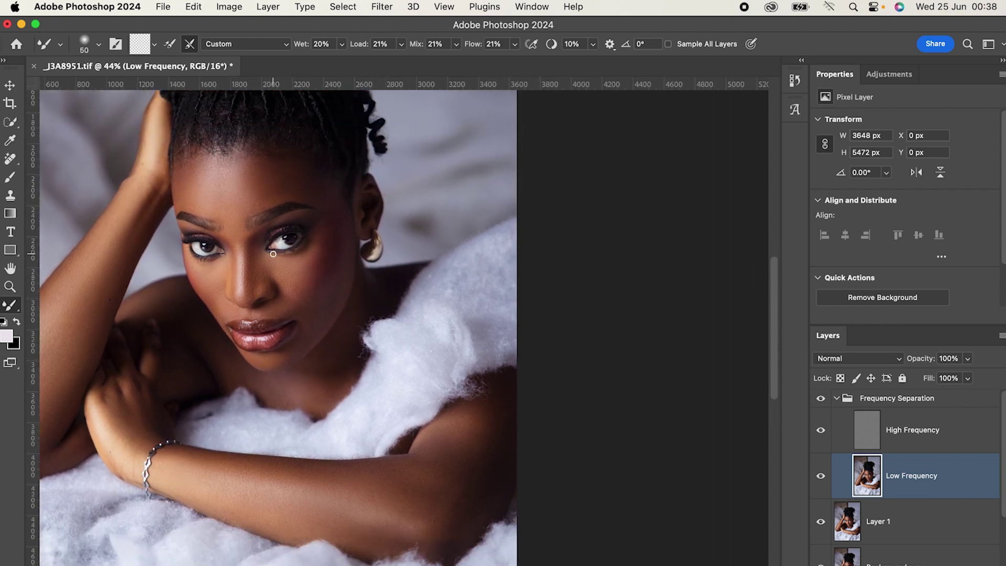
{"action": "key", "text": "bracketleft"}
{"action": "key", "text": "bracketright"}
{"action": "key", "text": "bracketright"}
{"action": "key", "text": "bracketright"}
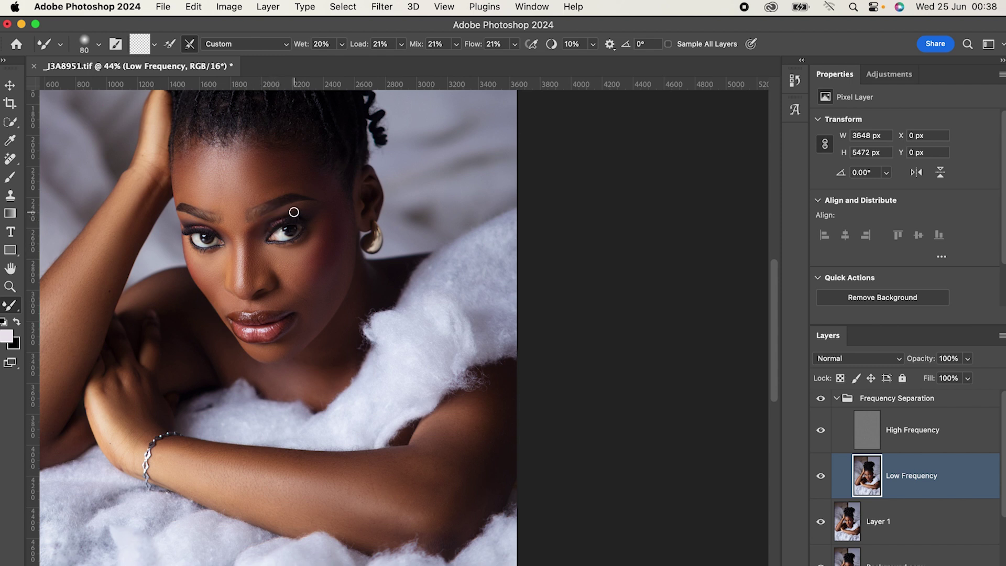
{"action": "key", "text": "bracketright"}
{"action": "key", "text": "bracketright"}
{"action": "scroll", "coordinate": [254, 239], "scroll_direction": "down", "scroll_amount": 5}
{"action": "key", "text": "bracketright"}
{"action": "key", "text": "bracketright"}
{"action": "scroll", "coordinate": [282, 224], "scroll_direction": "up", "scroll_amount": 6}
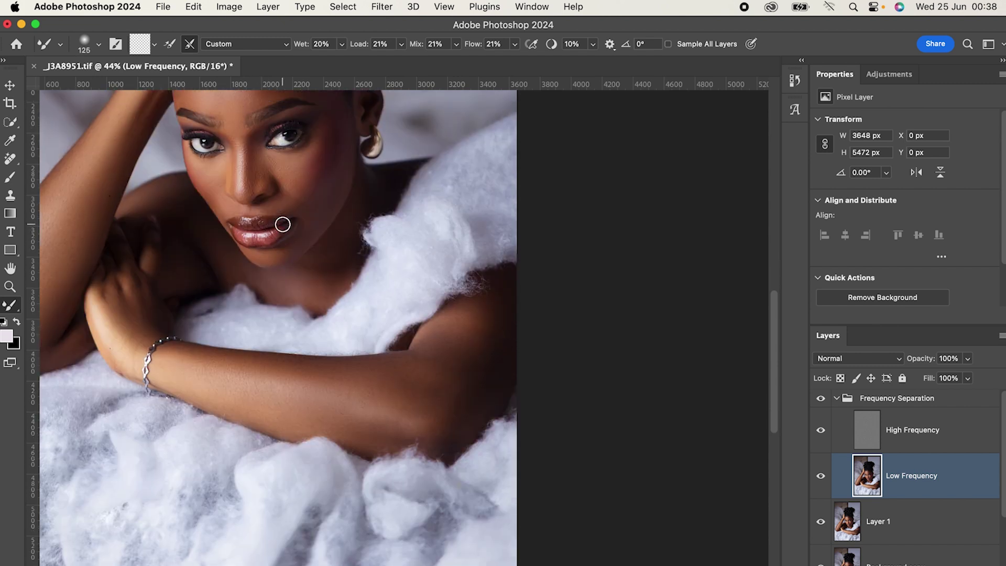
Save the TIFF and undo the last edit.
{"action": "key", "text": "super+s"}
{"action": "left_click_drag", "start_coordinate": [286, 301], "coordinate": [478, 307]}
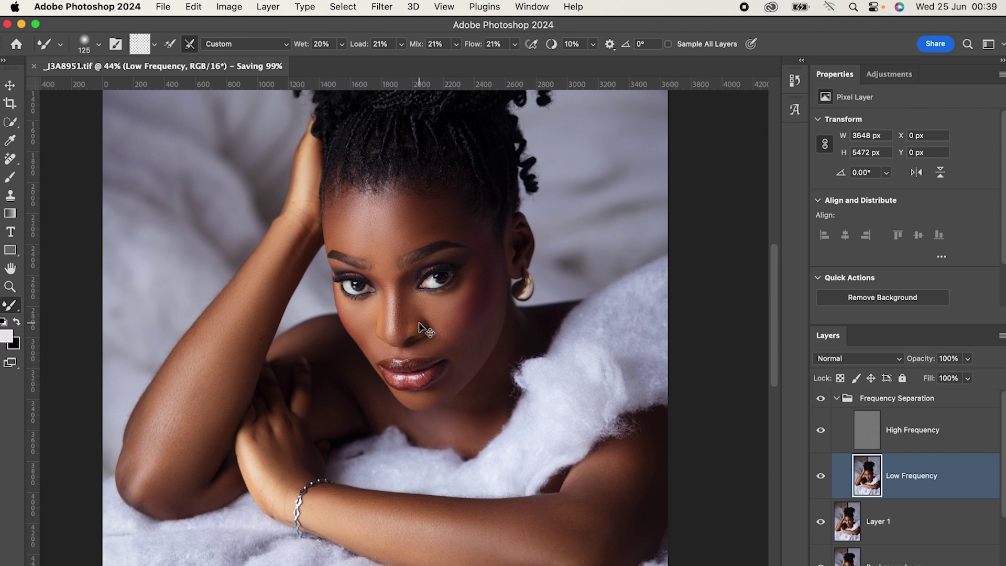
{"action": "key", "text": "super+z"}
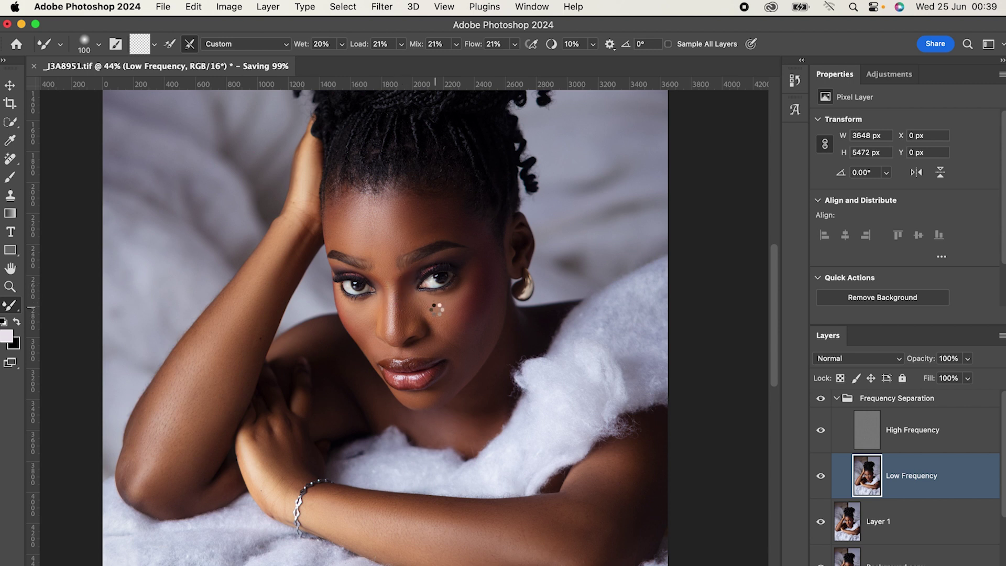
Blend the tones of both cheeks with the Mixer Brush, varying the brush size between 70 and 175.
{"action": "key", "text": "bracketright"}
{"action": "key", "text": "bracketright"}
{"action": "key", "text": "bracketright"}
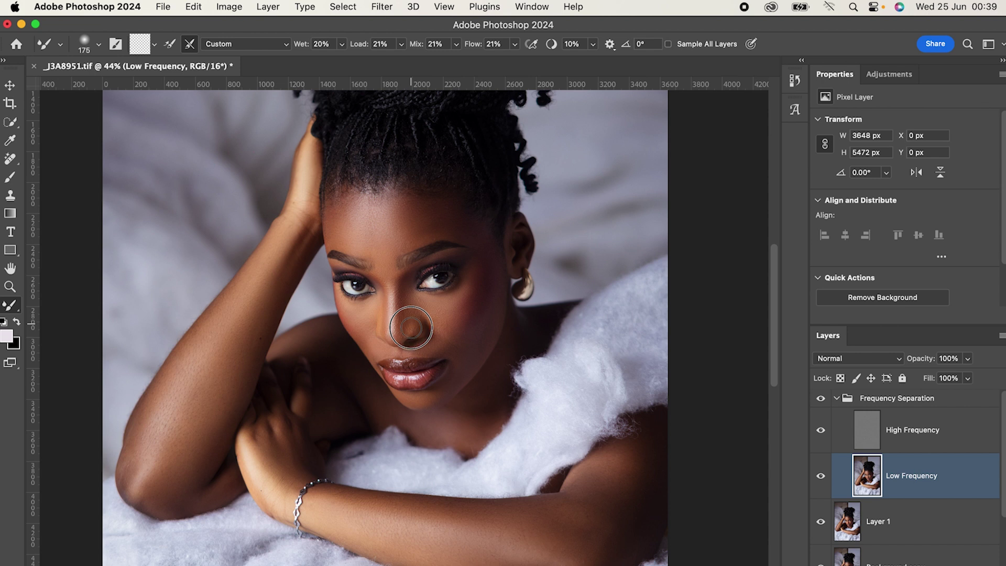
{"action": "key", "text": "bracketleft"}
{"action": "scroll", "coordinate": [411, 328], "scroll_direction": "down", "scroll_amount": 3}
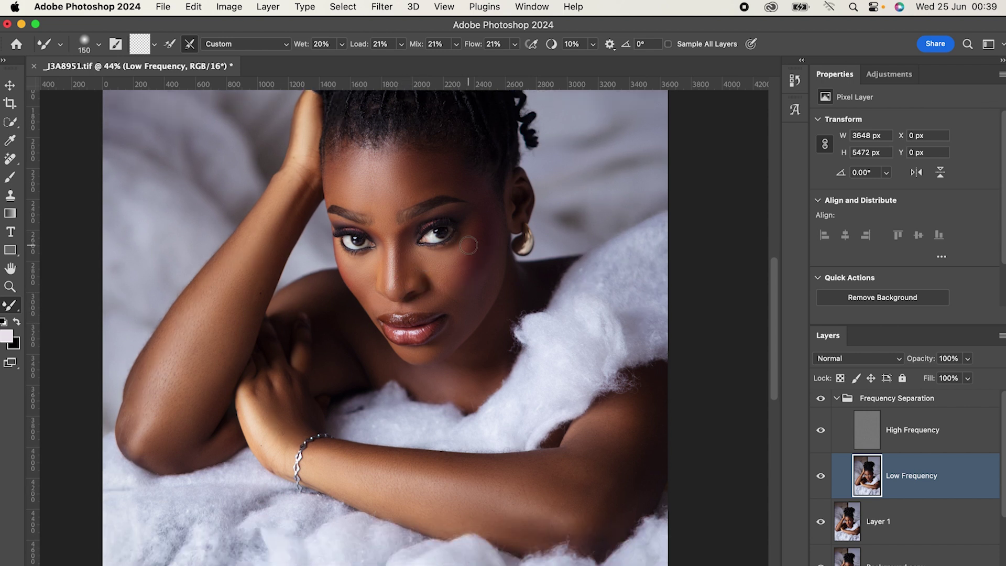
{"action": "mouse_move", "coordinate": [468, 245]}
{"action": "left_mouse_down"}
{"action": "mouse_move", "coordinate": [470, 282]}
{"action": "mouse_move", "coordinate": [483, 226]}
{"action": "mouse_move", "coordinate": [468, 242]}
{"action": "mouse_move", "coordinate": [477, 223]}
{"action": "mouse_move", "coordinate": [483, 249]}
{"action": "mouse_move", "coordinate": [456, 273]}
{"action": "mouse_move", "coordinate": [449, 265]}
{"action": "mouse_move", "coordinate": [465, 247]}
{"action": "mouse_move", "coordinate": [453, 278]}
{"action": "left_mouse_up"}
{"action": "key", "text": "bracketright"}
{"action": "key", "text": "bracketright"}
{"action": "key", "text": "bracketright"}
{"action": "key", "text": "bracketleft"}
{"action": "left_click_drag", "start_coordinate": [373, 278], "coordinate": [365, 276]}
{"action": "key", "text": "bracketleft"}
{"action": "scroll", "coordinate": [364, 266], "scroll_direction": "down", "scroll_amount": 1}
{"action": "key", "text": "bracketleft"}
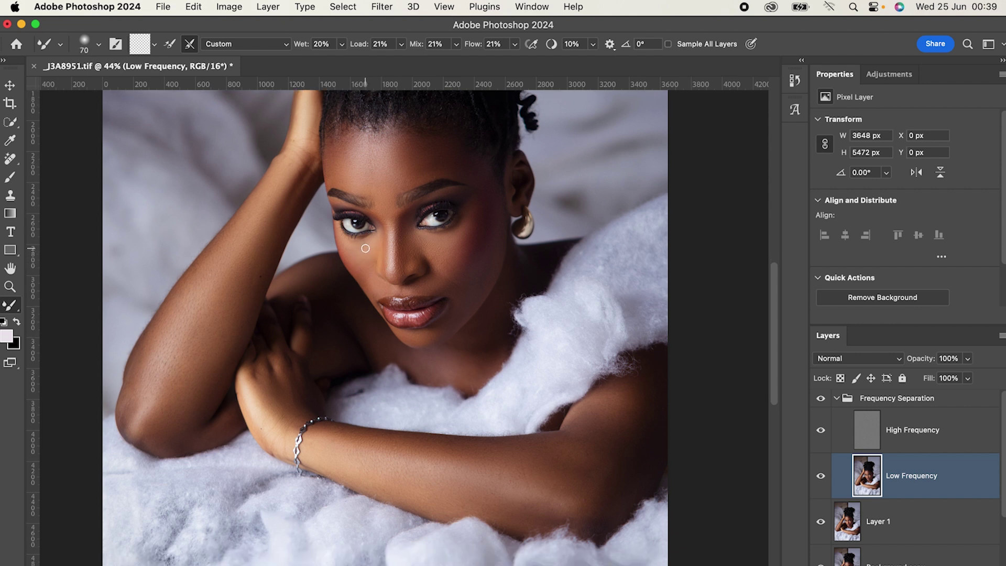
Smooth the outer cheek below the eye nearest the raised arm with the Mixer Brush at size 80 to 100.
{"action": "scroll", "coordinate": [365, 249], "scroll_direction": "down", "scroll_amount": 1}
{"action": "scroll", "coordinate": [373, 225], "scroll_direction": "up", "scroll_amount": 4}
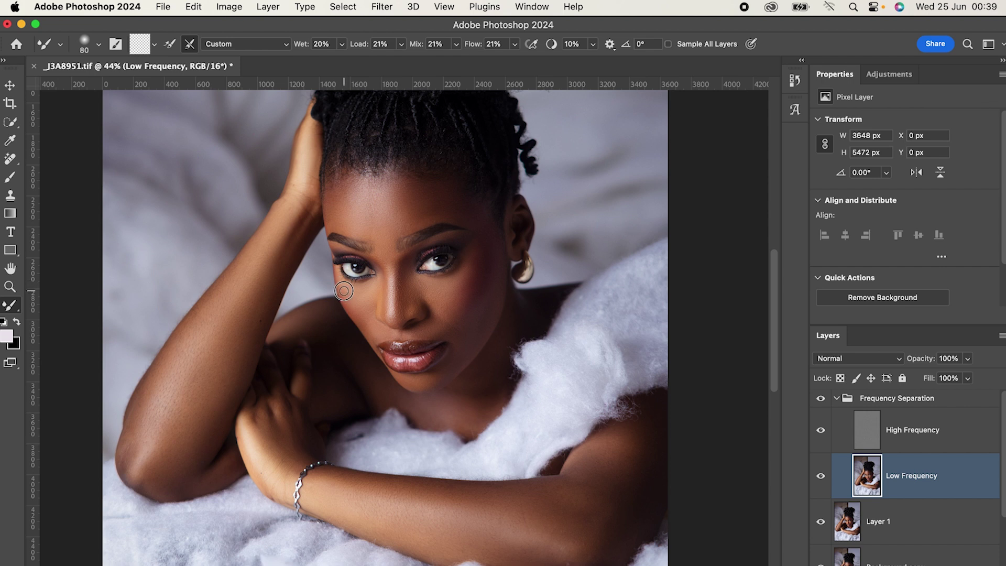
{"action": "scroll", "coordinate": [344, 291], "scroll_direction": "down", "scroll_amount": 1}
{"action": "mouse_move", "coordinate": [345, 275]}
{"action": "left_mouse_down"}
{"action": "mouse_move", "coordinate": [352, 285]}
{"action": "mouse_move", "coordinate": [344, 270]}
{"action": "mouse_move", "coordinate": [360, 267]}
{"action": "left_mouse_up"}
{"action": "scroll", "coordinate": [359, 267], "scroll_direction": "down", "scroll_amount": 3}
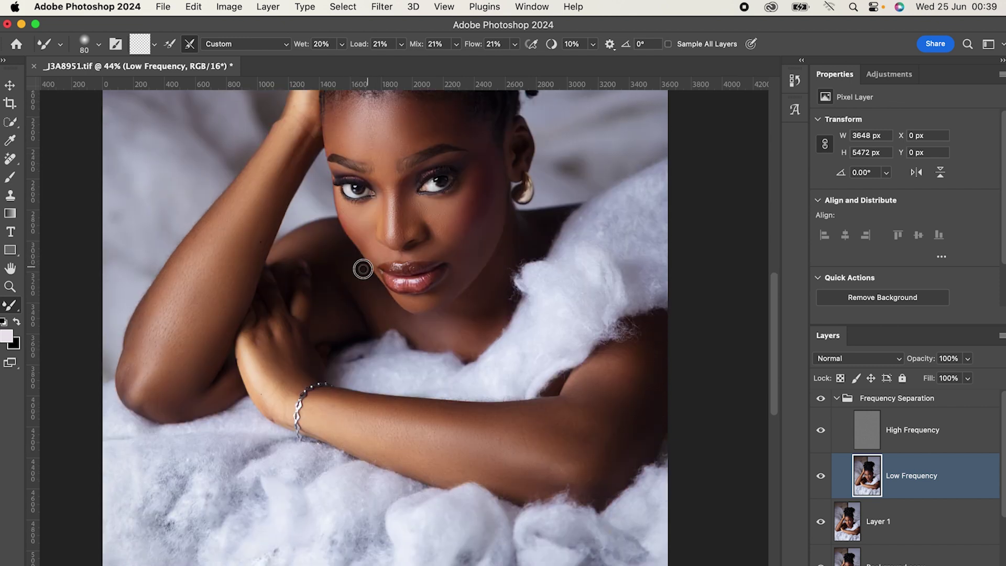
{"action": "scroll", "coordinate": [389, 187], "scroll_direction": "down", "scroll_amount": 2}
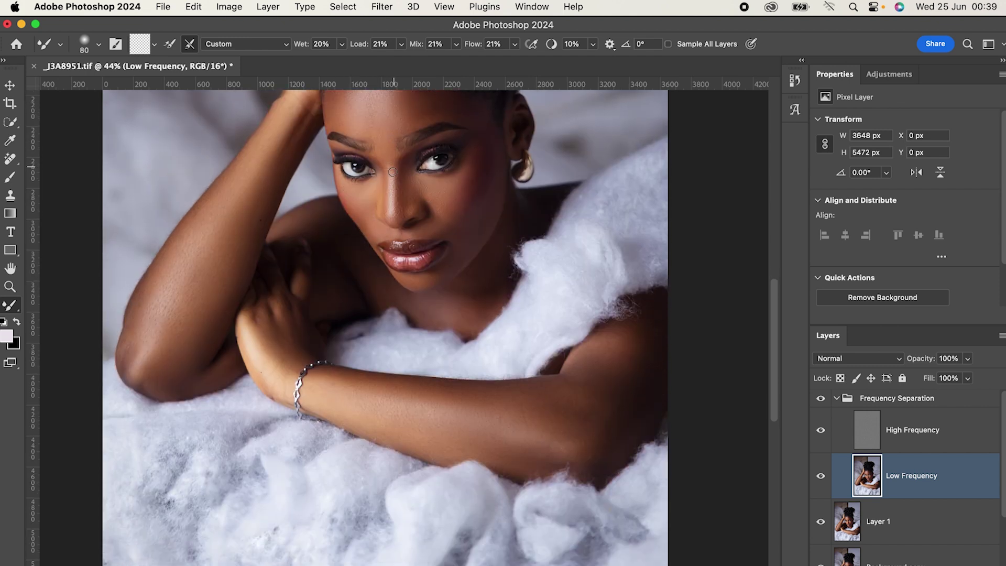
{"action": "scroll", "coordinate": [422, 226], "scroll_direction": "down", "scroll_amount": 2}
{"action": "scroll", "coordinate": [471, 220], "scroll_direction": "up", "scroll_amount": 5}
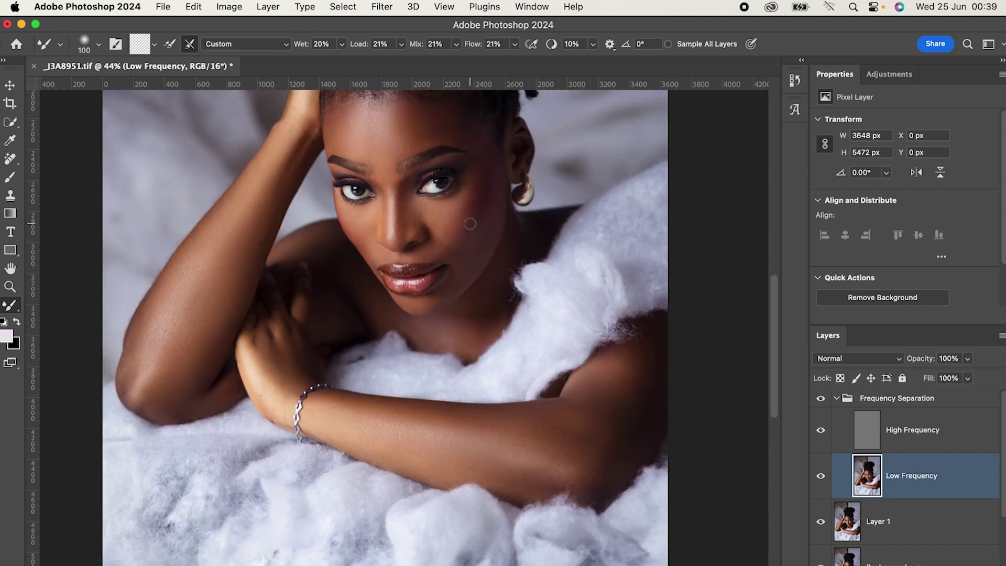
{"action": "scroll", "coordinate": [482, 343], "scroll_direction": "down", "scroll_amount": 3}
{"action": "scroll", "coordinate": [482, 343], "scroll_direction": "up", "scroll_amount": 3}
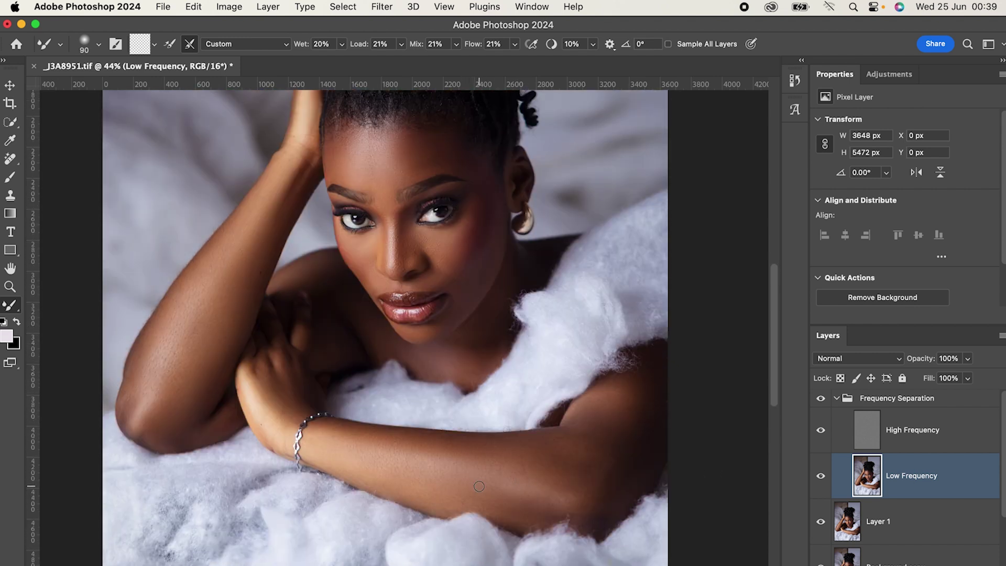
Blend the highlights and shadows along the resting forearm, from the bracelet towards the elbow, with an enlarged Mixer Brush.
{"action": "key", "text": "bracketright"}
{"action": "key", "text": "bracketright"}
{"action": "key", "text": "bracketright"}
{"action": "mouse_move", "coordinate": [349, 440]}
{"action": "left_mouse_down"}
{"action": "mouse_move", "coordinate": [320, 429]}
{"action": "mouse_move", "coordinate": [346, 432]}
{"action": "left_mouse_up"}
{"action": "key", "text": "bracketleft"}
{"action": "key", "text": "bracketleft"}
{"action": "key", "text": "bracketright"}
{"action": "key", "text": "bracketright"}
{"action": "key", "text": "bracketright"}
{"action": "mouse_move", "coordinate": [424, 450]}
{"action": "left_mouse_down"}
{"action": "mouse_move", "coordinate": [463, 456]}
{"action": "mouse_move", "coordinate": [434, 476]}
{"action": "mouse_move", "coordinate": [461, 485]}
{"action": "mouse_move", "coordinate": [538, 480]}
{"action": "left_mouse_up"}
{"action": "left_click_drag", "start_coordinate": [563, 442], "coordinate": [555, 450]}
Smooth the tones of the elbow and upper arm at the image edge with the Mixer Brush up to size 200.
{"action": "key", "text": "bracketleft"}
{"action": "key", "text": "bracketleft"}
{"action": "key", "text": "bracketleft"}
{"action": "key", "text": "bracketleft"}
{"action": "key", "text": "bracketright"}
{"action": "key", "text": "bracketright"}
{"action": "key", "text": "bracketright"}
{"action": "key", "text": "bracketright"}
{"action": "key", "text": "bracketright"}
{"action": "scroll", "coordinate": [592, 432], "scroll_direction": "down", "scroll_amount": 1}
{"action": "left_click_drag", "start_coordinate": [605, 453], "coordinate": [610, 450]}
{"action": "left_click_drag", "start_coordinate": [624, 376], "coordinate": [605, 383]}
{"action": "scroll", "coordinate": [623, 424], "scroll_direction": "down", "scroll_amount": 1}
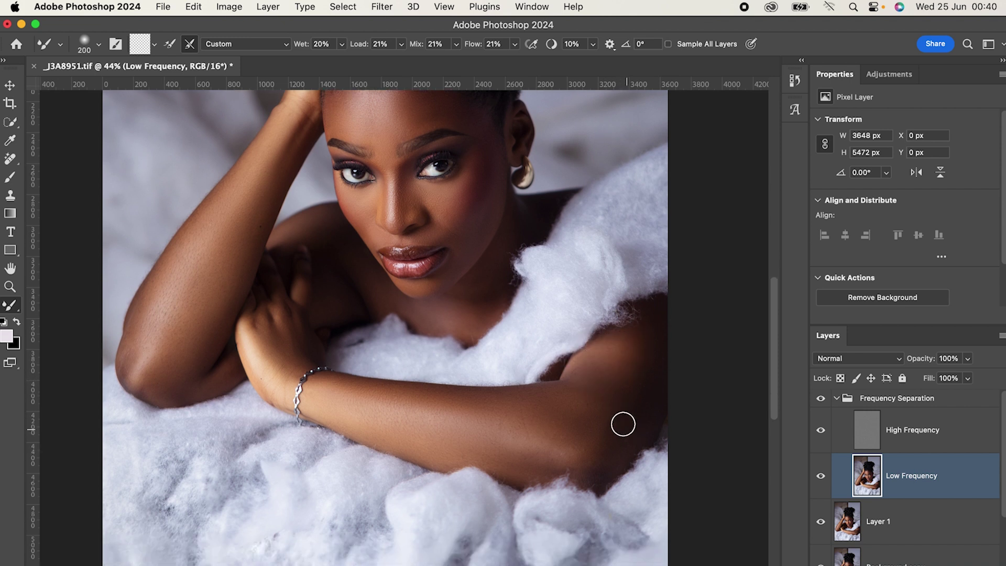
{"action": "left_click_drag", "start_coordinate": [636, 352], "coordinate": [632, 357]}
{"action": "scroll", "coordinate": [642, 359], "scroll_direction": "down", "scroll_amount": 3}
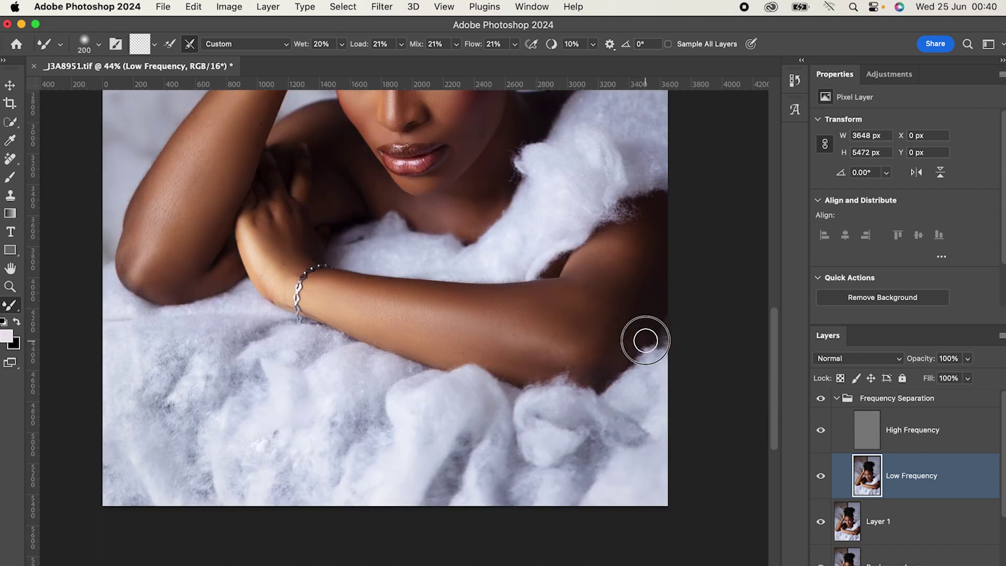
{"action": "scroll", "coordinate": [622, 328], "scroll_direction": "down", "scroll_amount": 3}
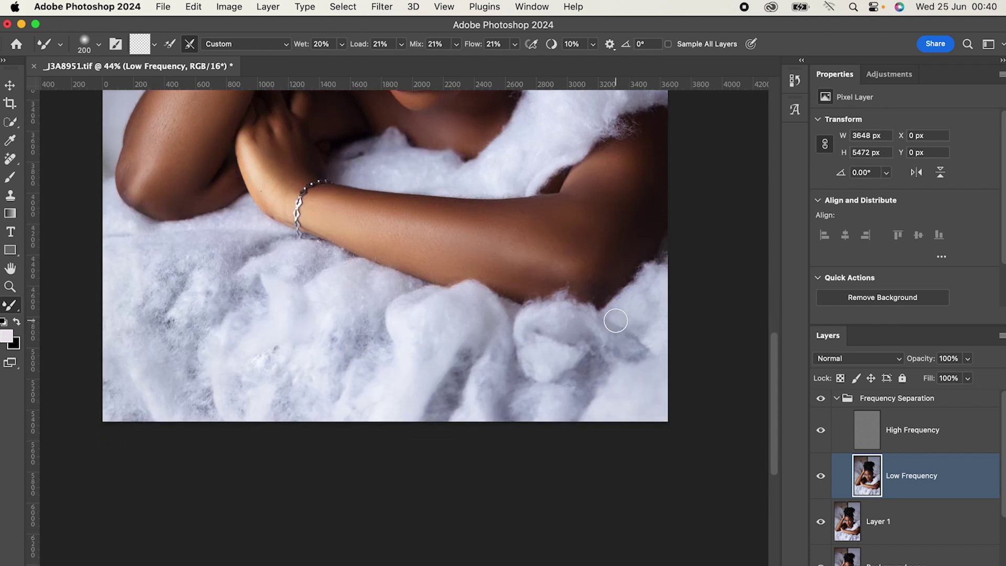
{"action": "scroll", "coordinate": [612, 327], "scroll_direction": "up", "scroll_amount": 5}
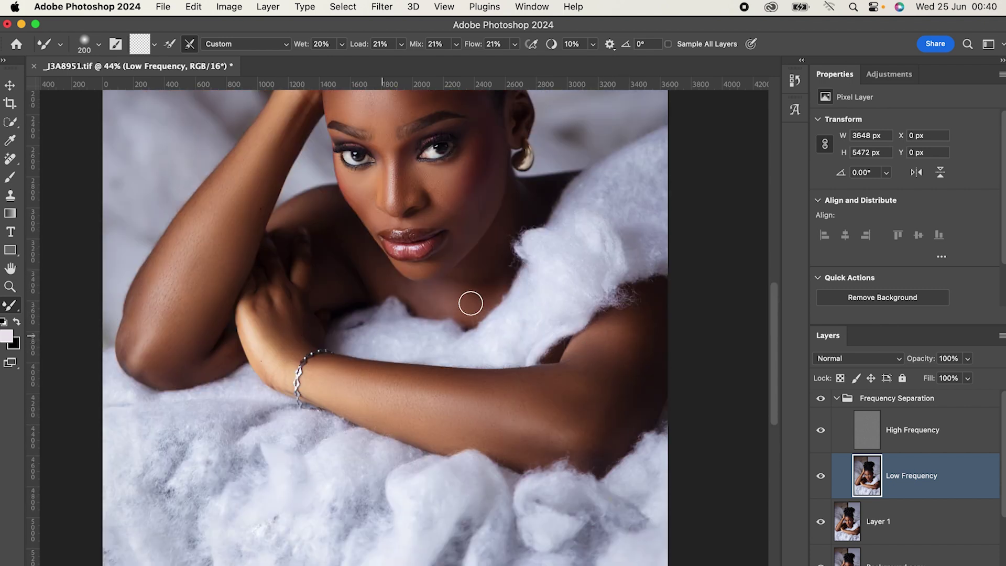
Blend the forehead tones above the eyebrows with the Mixer Brush at size 175.
{"action": "scroll", "coordinate": [471, 296], "scroll_direction": "down", "scroll_amount": 5}
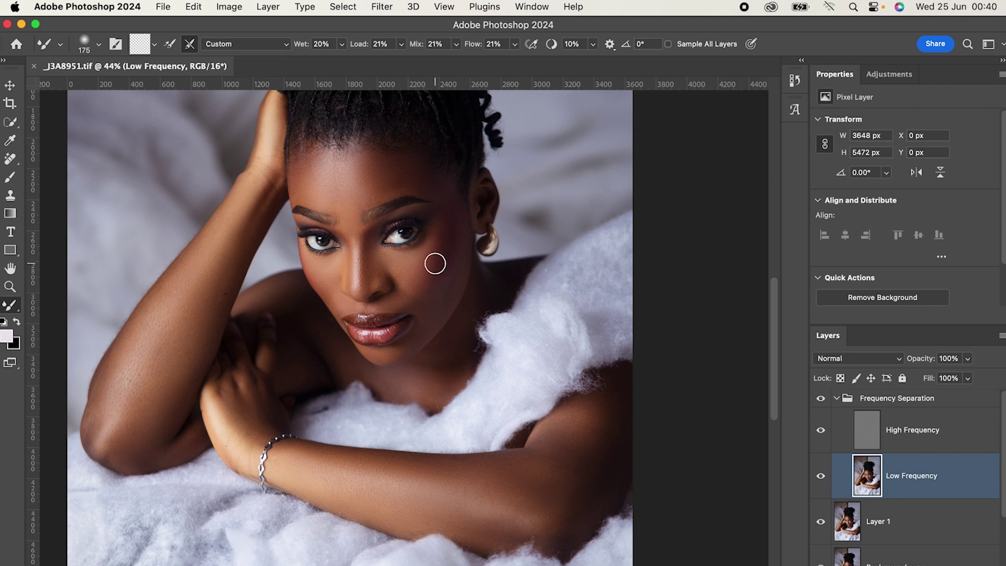
{"action": "key", "text": "bracketleft"}
{"action": "key", "text": "bracketleft"}
{"action": "key", "text": "bracketleft"}
{"action": "key", "text": "bracketright"}
{"action": "key", "text": "bracketright"}
{"action": "key", "text": "bracketright"}
{"action": "key", "text": "bracketright"}
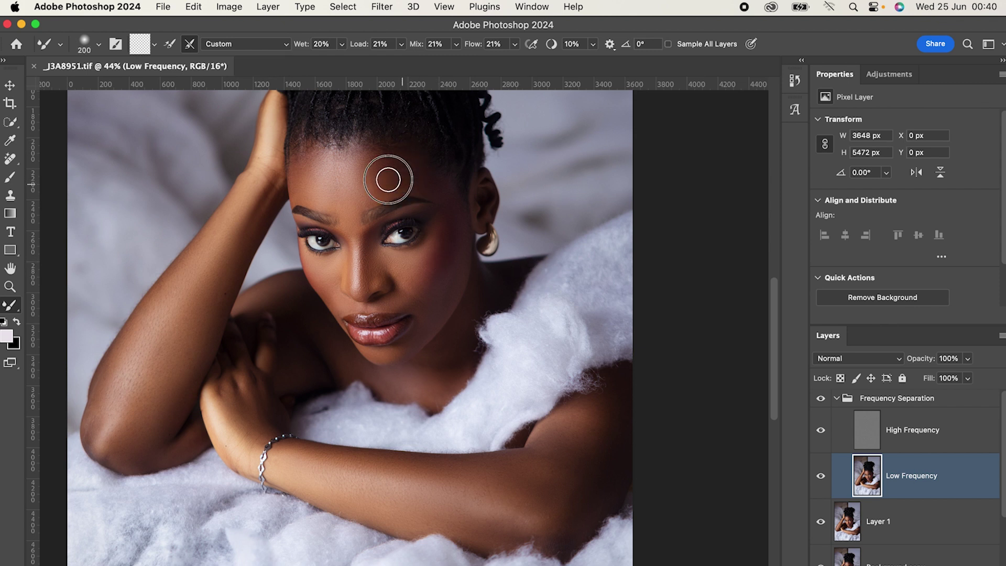
{"action": "key", "text": "bracketleft"}
{"action": "mouse_move", "coordinate": [392, 176]}
{"action": "left_mouse_down"}
{"action": "mouse_move", "coordinate": [367, 200]}
{"action": "mouse_move", "coordinate": [402, 194]}
{"action": "mouse_move", "coordinate": [394, 192]}
{"action": "mouse_move", "coordinate": [422, 180]}
{"action": "mouse_move", "coordinate": [428, 180]}
{"action": "left_mouse_up"}
{"action": "mouse_move", "coordinate": [427, 186]}
{"action": "left_mouse_down"}
{"action": "mouse_move", "coordinate": [428, 176]}
{"action": "mouse_move", "coordinate": [434, 184]}
{"action": "left_mouse_up"}
{"action": "mouse_move", "coordinate": [360, 164]}
{"action": "left_mouse_down"}
{"action": "mouse_move", "coordinate": [370, 157]}
{"action": "mouse_move", "coordinate": [335, 168]}
{"action": "left_mouse_up"}
Smooth the forehead near the hairline beside the raised hand with the Mixer Brush at size 200 to 250.
{"action": "key", "text": "bracketleft"}
{"action": "key", "text": "bracketright"}
{"action": "key", "text": "bracketright"}
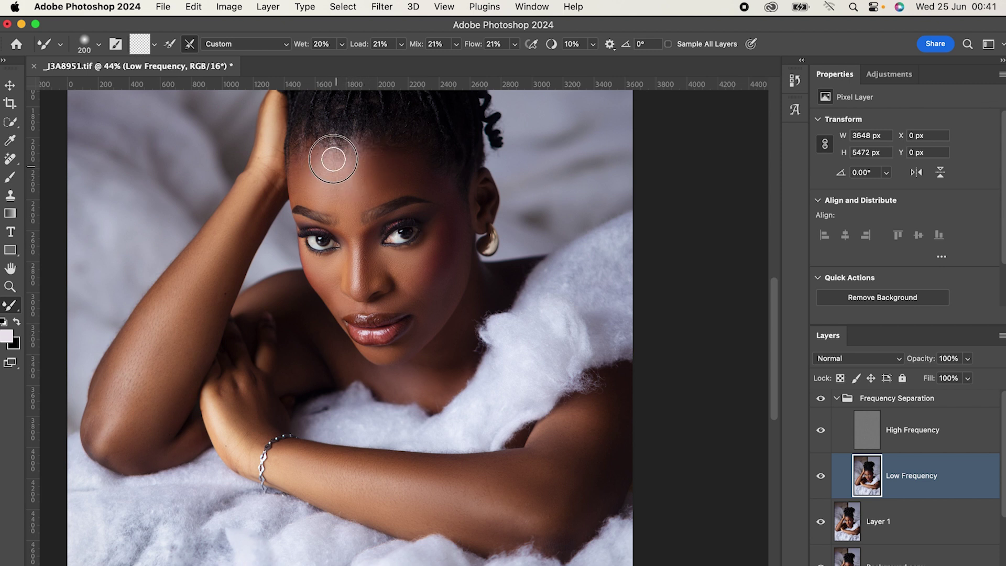
{"action": "key", "text": "bracketright"}
{"action": "key", "text": "bracketright"}
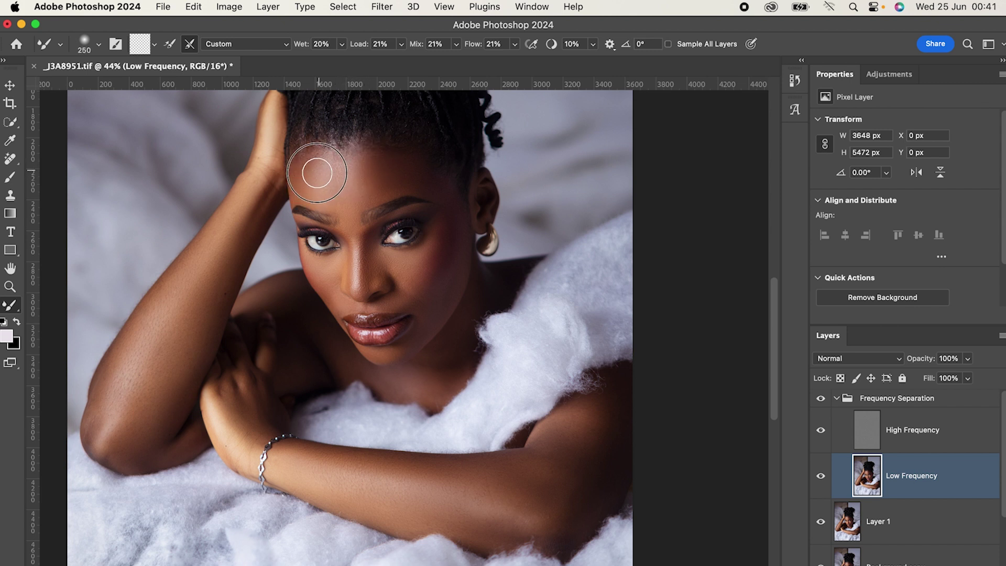
{"action": "scroll", "coordinate": [315, 168], "scroll_direction": "down", "scroll_amount": 1}
{"action": "key", "text": "bracketleft"}
{"action": "key", "text": "bracketleft"}
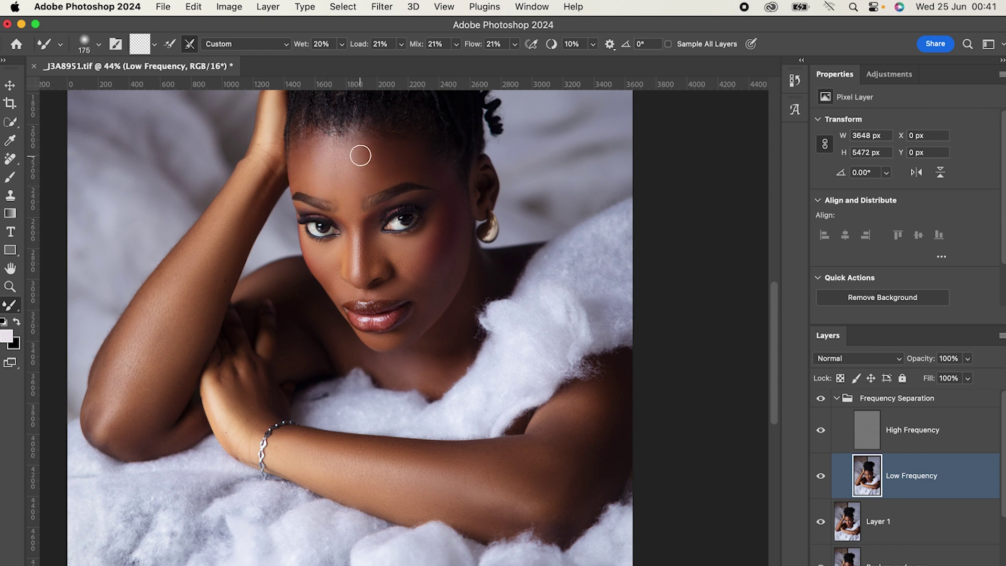
Blend the centre of the forehead down to the area between the eyebrows with the Mixer Brush at up to size 200.
{"action": "key", "text": "bracketleft"}
{"action": "key", "text": "bracketleft"}
{"action": "key", "text": "bracketleft"}
{"action": "key", "text": "bracketleft"}
{"action": "key", "text": "bracketright"}
{"action": "key", "text": "bracketright"}
{"action": "key", "text": "bracketright"}
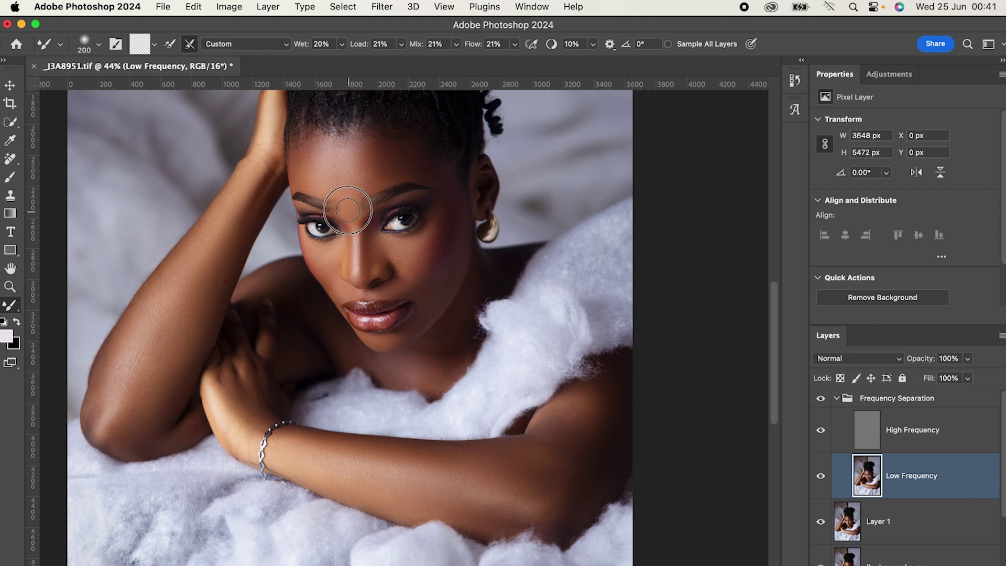
Refine the tones between the eyebrows with the Mixer Brush reduced to size 90.
{"action": "scroll", "coordinate": [347, 210], "scroll_direction": "up", "scroll_amount": 2}
{"action": "key", "text": "bracketleft"}
{"action": "key", "text": "bracketleft"}
{"action": "key", "text": "bracketleft"}
{"action": "key", "text": "bracketleft"}
{"action": "key", "text": "bracketleft"}
{"action": "scroll", "coordinate": [341, 223], "scroll_direction": "down", "scroll_amount": 4}
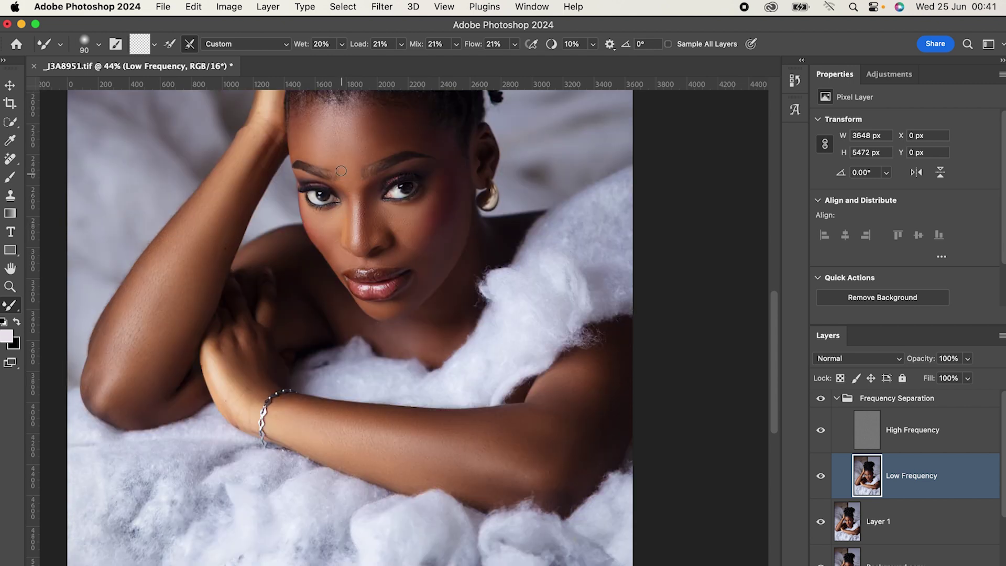
{"action": "scroll", "coordinate": [343, 183], "scroll_direction": "down", "scroll_amount": 6}
{"action": "scroll", "coordinate": [350, 144], "scroll_direction": "up", "scroll_amount": 7}
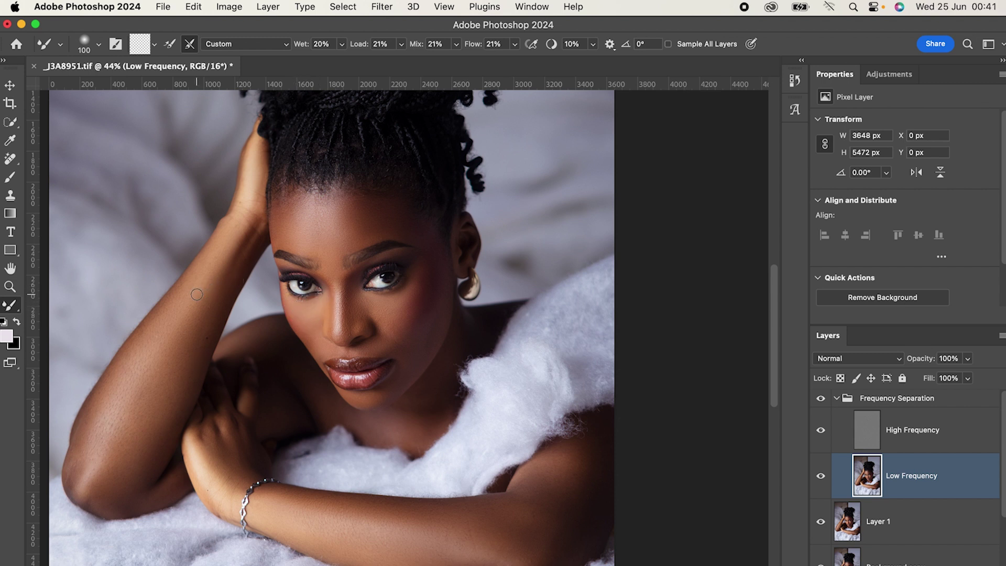
Smooth the highlights and shadows of the raised forearm down to its elbow with an enlarged Mixer Brush.
{"action": "key", "text": "bracketright"}
{"action": "key", "text": "bracketright"}
{"action": "key", "text": "bracketright"}
{"action": "key", "text": "bracketright"}
{"action": "key", "text": "bracketright"}
{"action": "mouse_move", "coordinate": [152, 439]}
{"action": "left_mouse_down"}
{"action": "mouse_move", "coordinate": [144, 469]}
{"action": "mouse_move", "coordinate": [152, 426]}
{"action": "left_mouse_up"}
{"action": "mouse_move", "coordinate": [163, 374]}
{"action": "left_mouse_down"}
{"action": "mouse_move", "coordinate": [143, 401]}
{"action": "mouse_move", "coordinate": [165, 355]}
{"action": "mouse_move", "coordinate": [125, 417]}
{"action": "mouse_move", "coordinate": [154, 345]}
{"action": "mouse_move", "coordinate": [86, 463]}
{"action": "left_mouse_up"}
{"action": "key", "text": "bracketleft"}
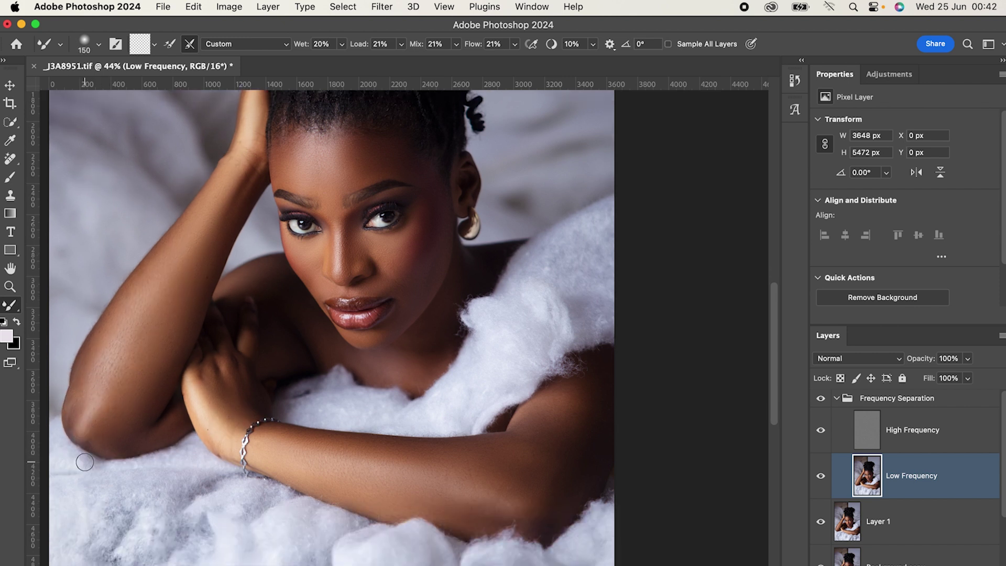
Blend the raised arm's elbow edge and the resting hand near the bracelet with the Mixer Brush at about size 125, and save the document.
{"action": "scroll", "coordinate": [210, 461], "scroll_direction": "down", "scroll_amount": 5}
{"action": "scroll", "coordinate": [257, 466], "scroll_direction": "up", "scroll_amount": 1}
{"action": "scroll", "coordinate": [255, 478], "scroll_direction": "up", "scroll_amount": 2}
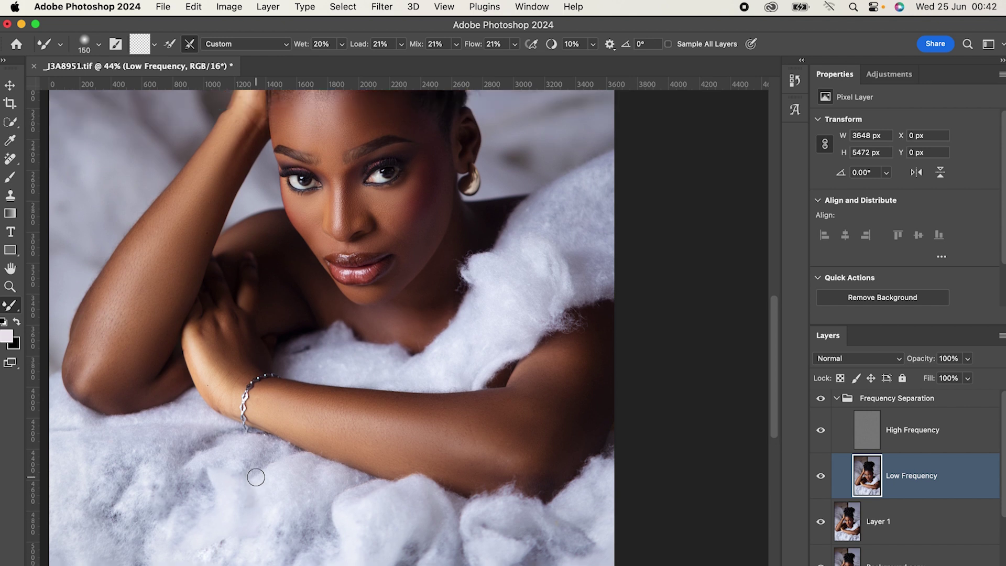
{"action": "scroll", "coordinate": [265, 449], "scroll_direction": "up", "scroll_amount": 3}
{"action": "scroll", "coordinate": [265, 449], "scroll_direction": "left", "scroll_amount": 2}
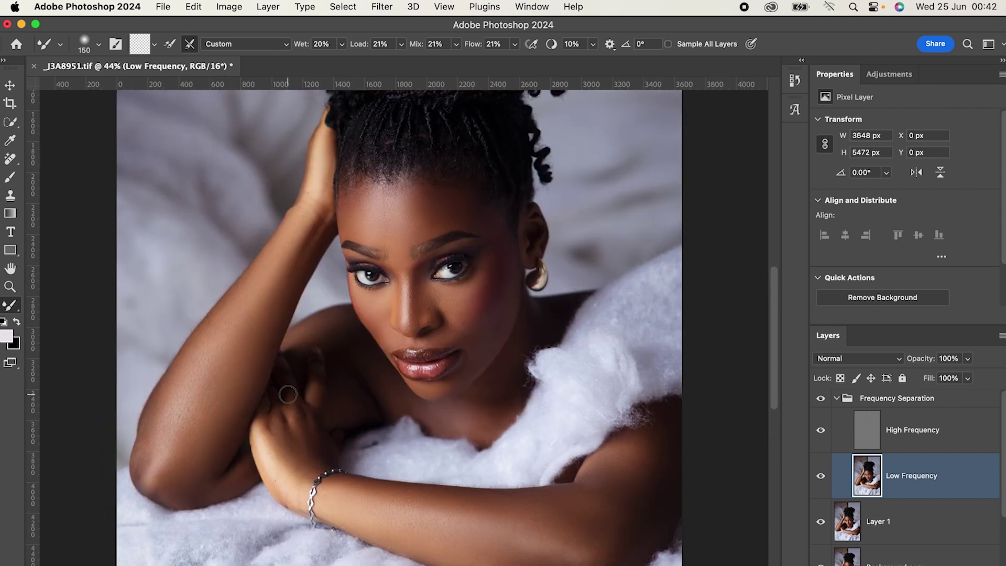
{"action": "key", "text": "bracketleft"}
{"action": "scroll", "coordinate": [149, 464], "scroll_direction": "up", "scroll_amount": 1}
{"action": "mouse_move", "coordinate": [139, 486]}
{"action": "left_mouse_down"}
{"action": "mouse_move", "coordinate": [154, 415]}
{"action": "mouse_move", "coordinate": [147, 480]}
{"action": "left_mouse_up"}
{"action": "key", "text": "bracketright"}
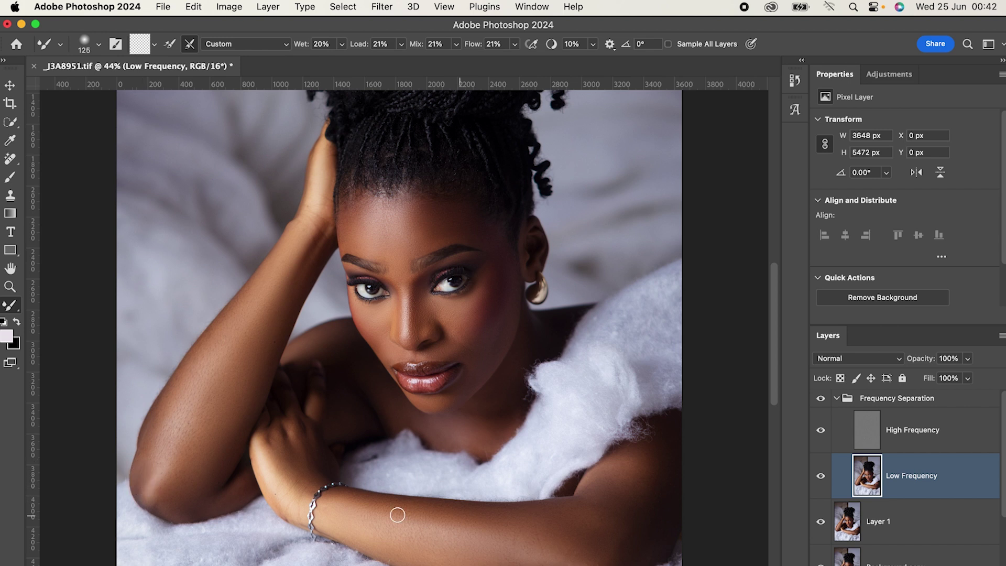
{"action": "left_click_drag", "start_coordinate": [290, 508], "coordinate": [280, 505]}
{"action": "key", "text": "cmd+s"}
Clone clean skin texture over the hairs on the resting forearm on the High Frequency layer with a size 30 Clone Stamp.
{"action": "left_click", "coordinate": [936, 442]}
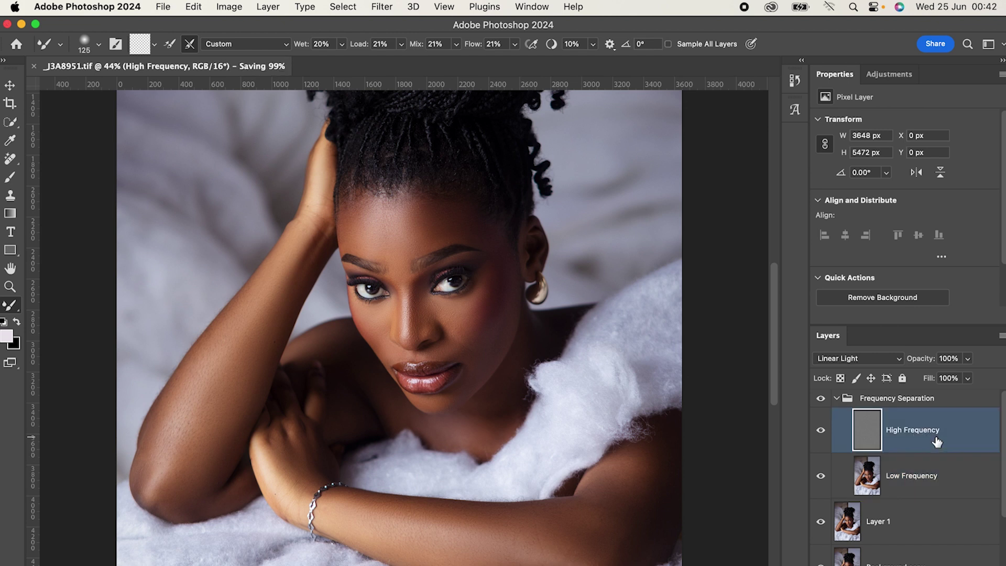
{"action": "key", "text": "s"}
{"action": "scroll", "coordinate": [555, 464], "scroll_direction": "down", "scroll_amount": 5}
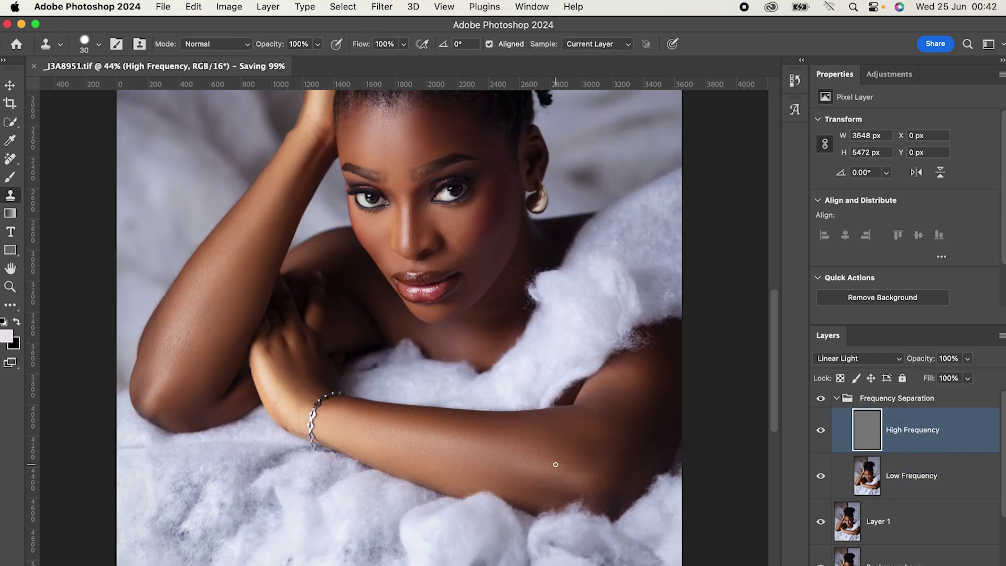
{"action": "scroll", "coordinate": [549, 455], "scroll_direction": "up", "scroll_amount": 5}
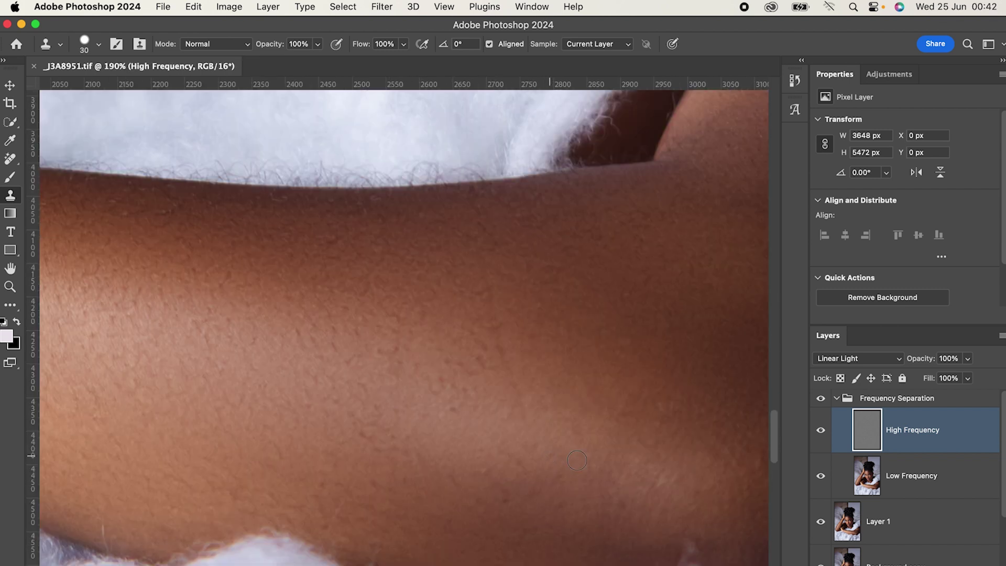
{"action": "left_click", "coordinate": [510, 421], "text": "alt"}
{"action": "left_click", "coordinate": [503, 344]}
{"action": "left_click", "coordinate": [473, 285], "text": "alt"}
{"action": "left_click", "coordinate": [483, 285]}
{"action": "left_click", "coordinate": [492, 334], "text": "alt"}
{"action": "left_click", "coordinate": [508, 372]}
{"action": "left_click", "coordinate": [543, 372]}
Clone smooth texture over the rough skin near the resting arm's elbow with the Clone Stamp.
{"action": "left_click", "coordinate": [644, 428]}
{"action": "left_click", "coordinate": [676, 442], "text": "alt"}
{"action": "left_click", "coordinate": [671, 408]}
{"action": "scroll", "coordinate": [663, 451], "scroll_direction": "down", "scroll_amount": 5}
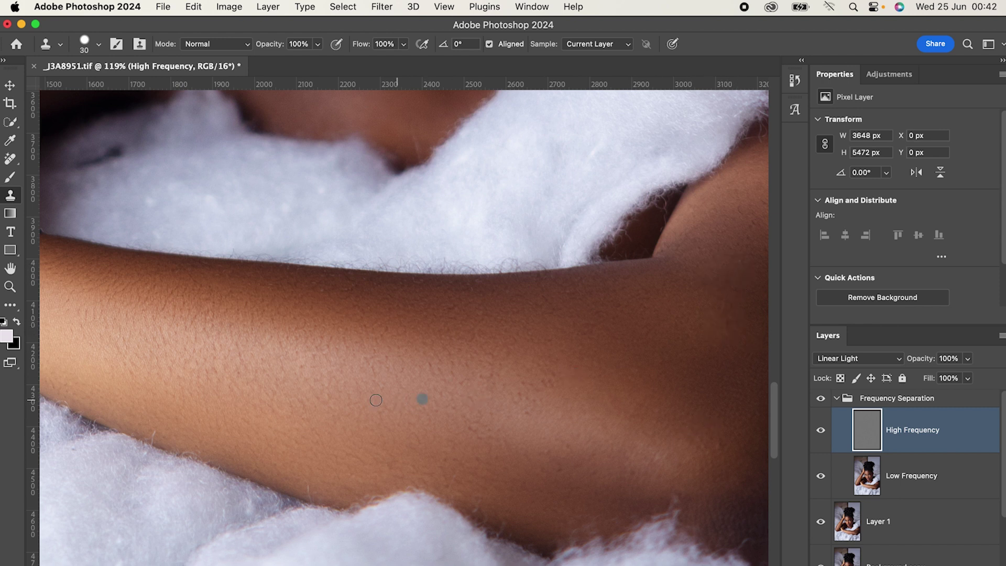
{"action": "scroll", "coordinate": [683, 440], "scroll_direction": "down", "scroll_amount": 1}
{"action": "left_click_drag", "start_coordinate": [478, 415], "coordinate": [471, 414]}
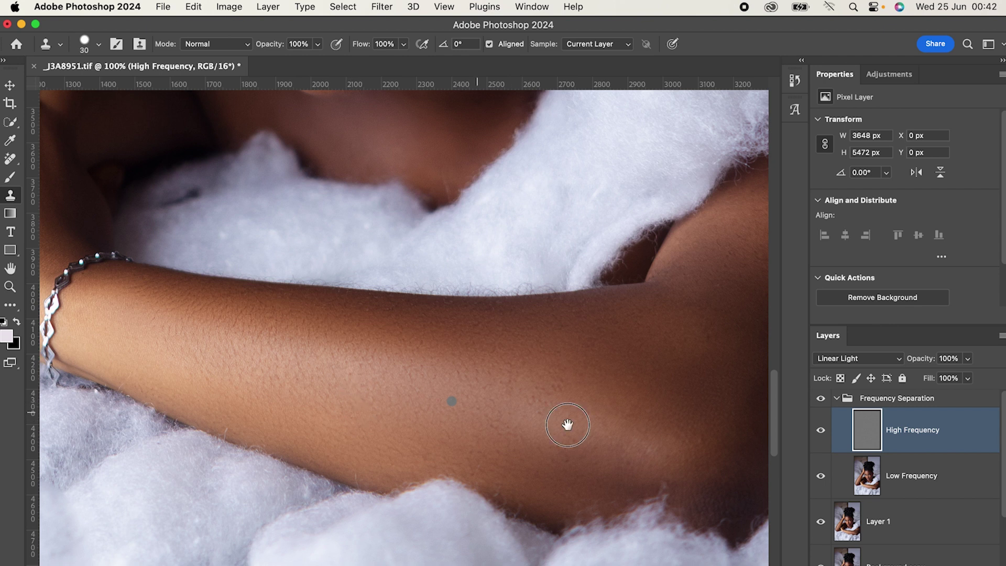
{"action": "left_click", "coordinate": [645, 438], "text": "alt"}
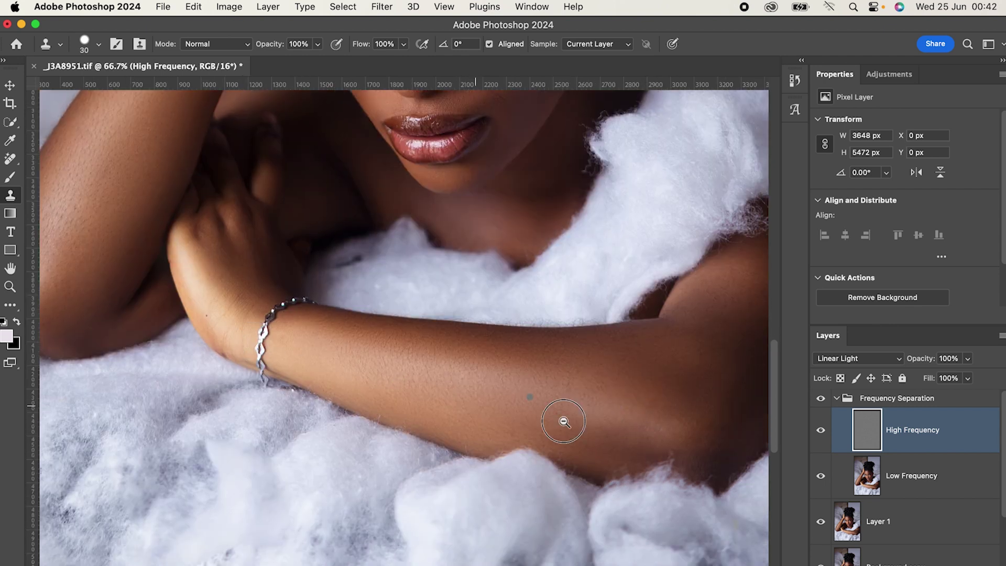
{"action": "left_click", "coordinate": [563, 422], "text": "alt"}
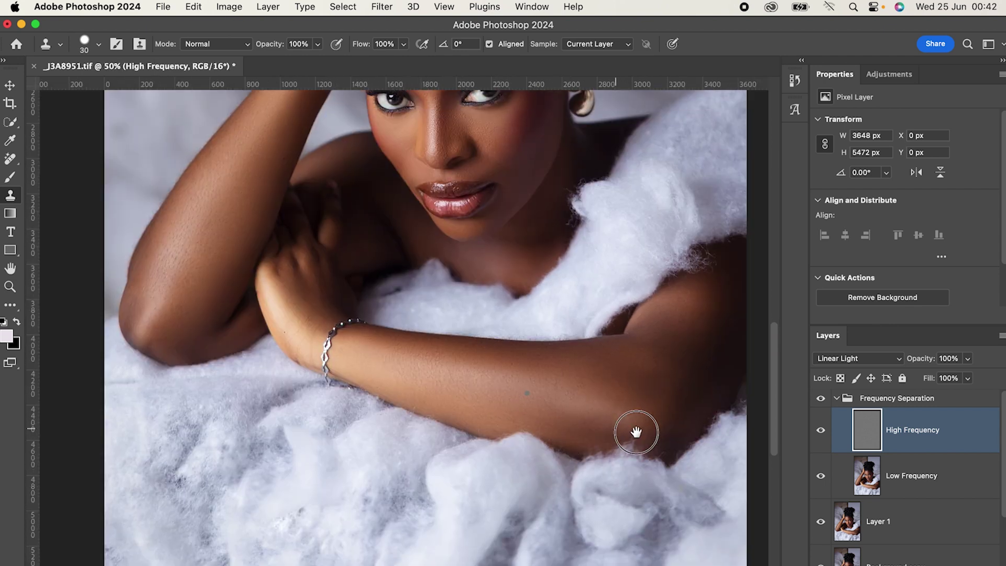
{"action": "left_click", "coordinate": [656, 434], "text": "alt"}
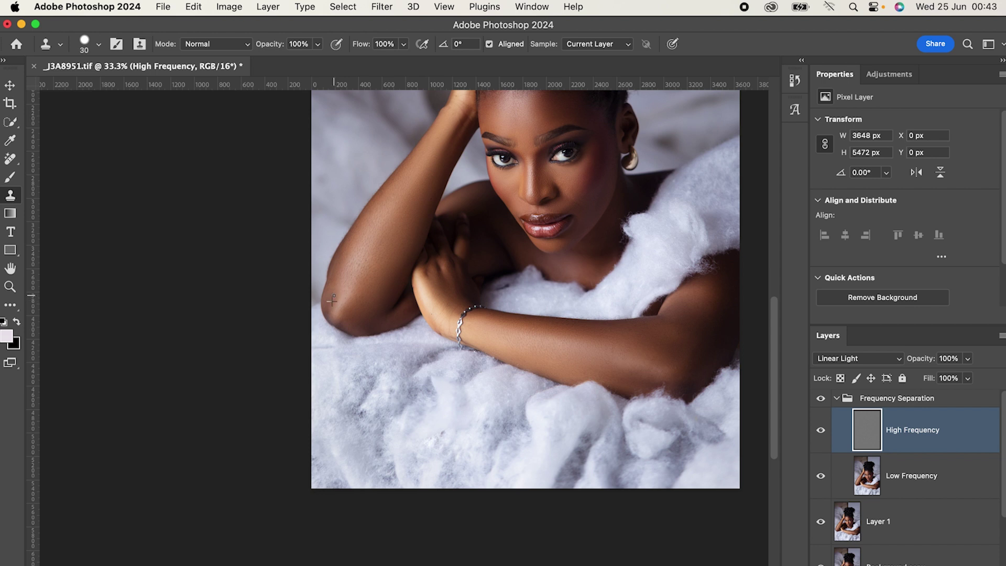
Clean the skin texture around the raised arm's elbow with the Clone Stamp at size 30.
{"action": "scroll", "coordinate": [332, 298], "scroll_direction": "up", "scroll_amount": 10}
{"action": "scroll", "coordinate": [349, 367], "scroll_direction": "down", "scroll_amount": 8}
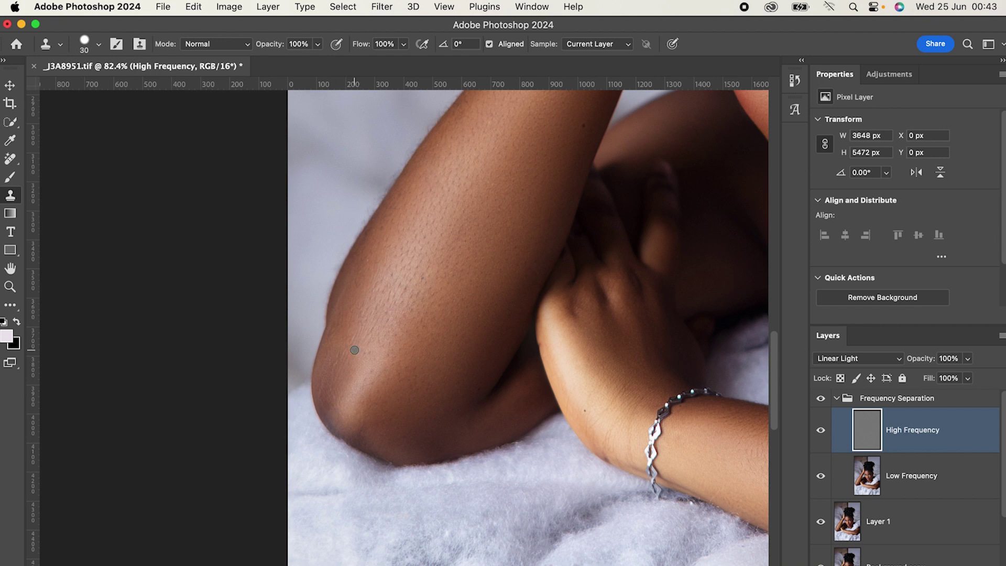
{"action": "left_click", "coordinate": [345, 377], "text": "alt"}
{"action": "left_click", "coordinate": [331, 384], "text": "alt"}
{"action": "left_click", "coordinate": [345, 289], "text": "alt"}
{"action": "left_click_drag", "start_coordinate": [344, 278], "coordinate": [338, 317]}
{"action": "left_click", "coordinate": [337, 329], "text": "alt"}
{"action": "left_click_drag", "start_coordinate": [364, 352], "coordinate": [359, 342]}
{"action": "left_click_drag", "start_coordinate": [473, 384], "coordinate": [458, 390]}
Clone clean texture along the raised forearm up to the wrist with the Clone Stamp at size 40.
{"action": "scroll", "coordinate": [571, 230], "scroll_direction": "up", "scroll_amount": 10}
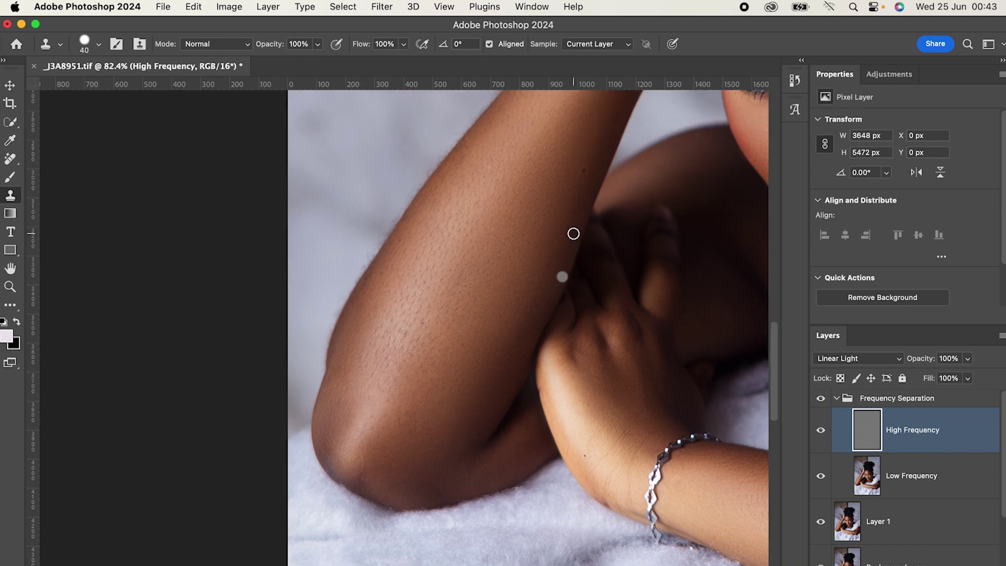
{"action": "left_click_drag", "start_coordinate": [600, 330], "coordinate": [586, 332]}
{"action": "scroll", "coordinate": [593, 236], "scroll_direction": "down", "scroll_amount": 2}
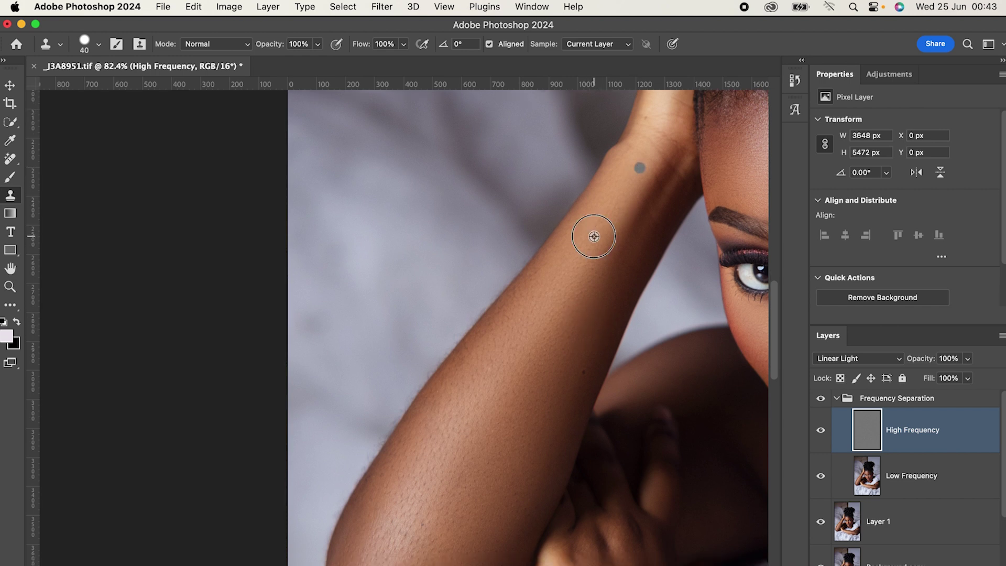
{"action": "left_click", "coordinate": [600, 227]}
{"action": "scroll", "coordinate": [656, 118], "scroll_direction": "down", "scroll_amount": 3}
{"action": "scroll", "coordinate": [655, 127], "scroll_direction": "up", "scroll_amount": 5}
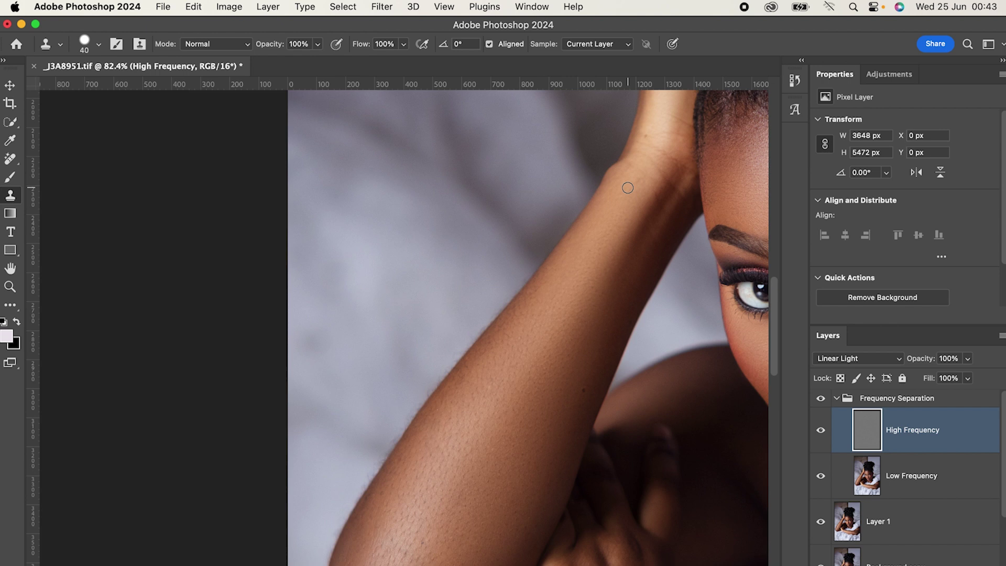
{"action": "left_click", "coordinate": [669, 192]}
{"action": "left_click_drag", "start_coordinate": [686, 182], "coordinate": [395, 198]}
Compare the face close up with the Frequency Separation group hidden and shown.
{"action": "scroll", "coordinate": [625, 274], "scroll_direction": "up", "scroll_amount": 3}
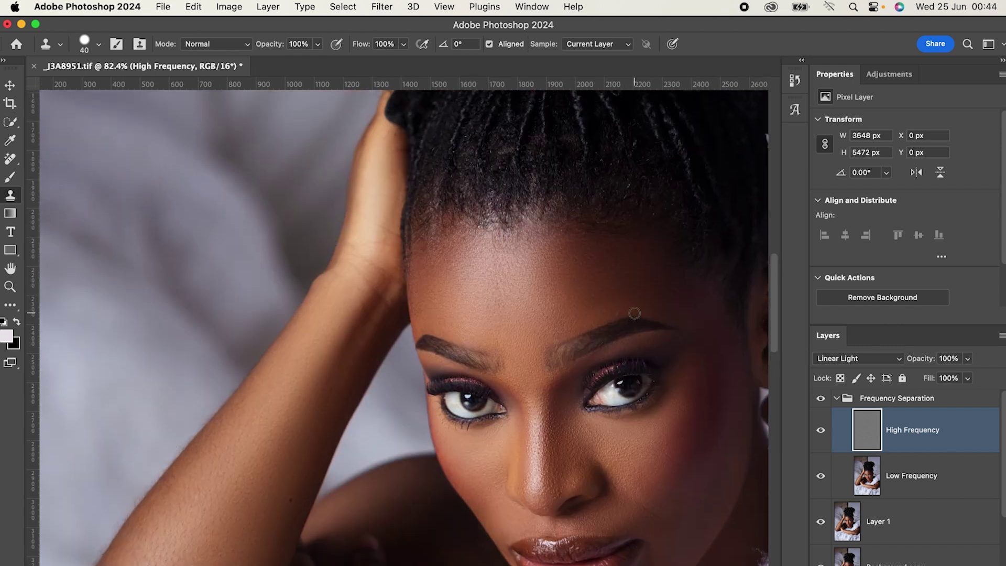
{"action": "scroll", "coordinate": [637, 314], "scroll_direction": "down", "scroll_amount": 6}
{"action": "scroll", "coordinate": [679, 389], "scroll_direction": "down", "scroll_amount": 1}
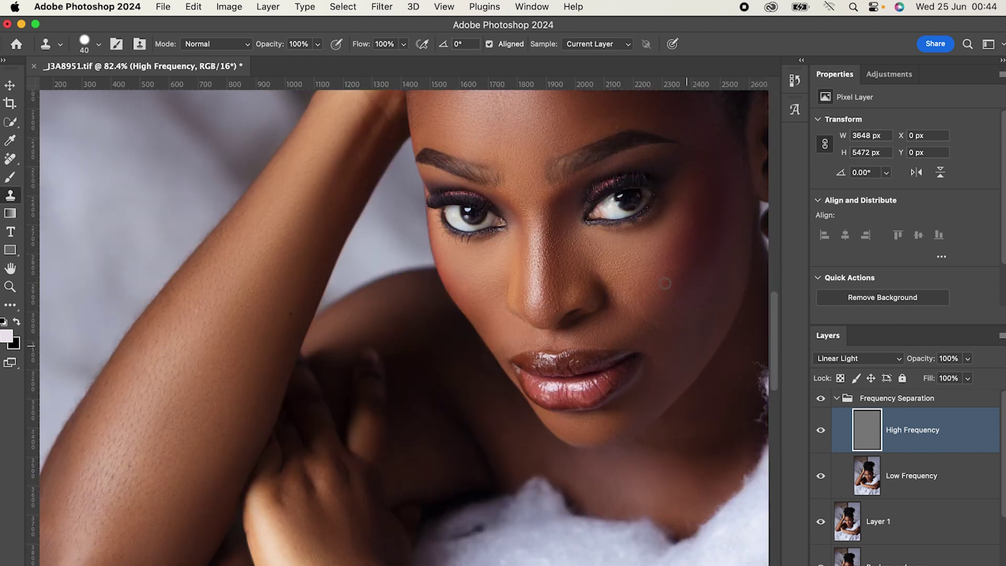
{"action": "scroll", "coordinate": [587, 231], "scroll_direction": "up", "scroll_amount": 4}
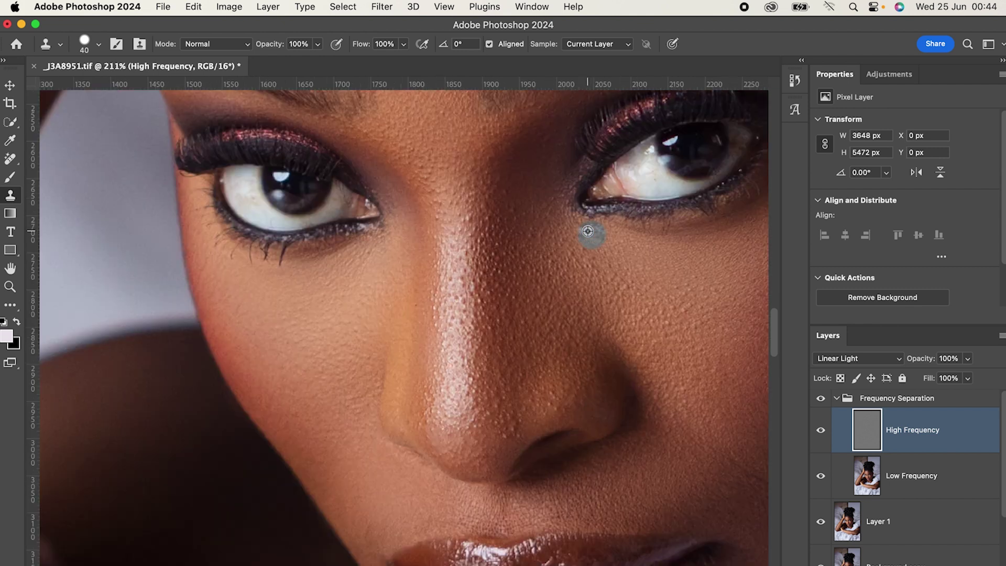
{"action": "left_click_drag", "start_coordinate": [626, 245], "coordinate": [467, 292]}
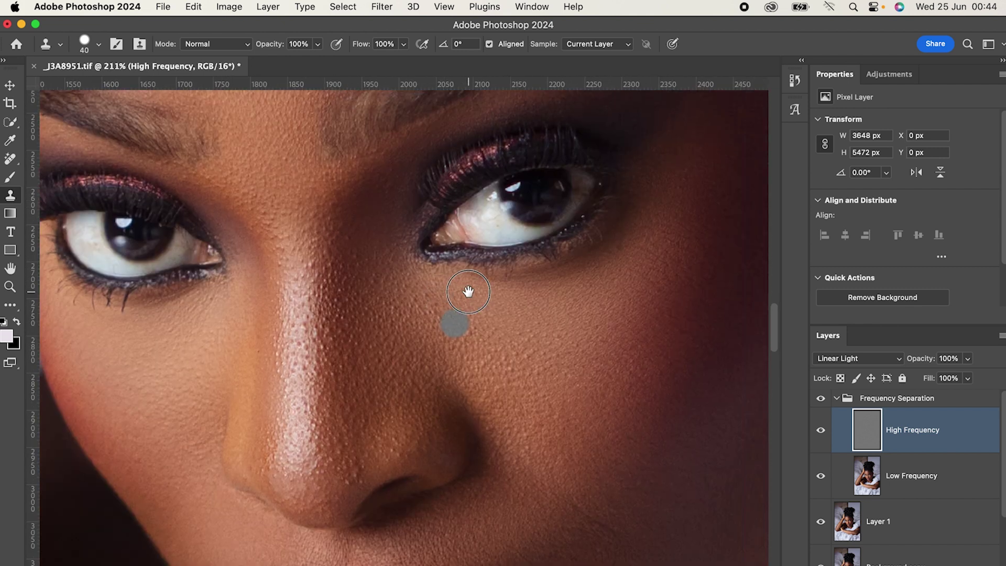
{"action": "left_click", "coordinate": [821, 399]}
{"action": "left_click", "coordinate": [821, 399]}
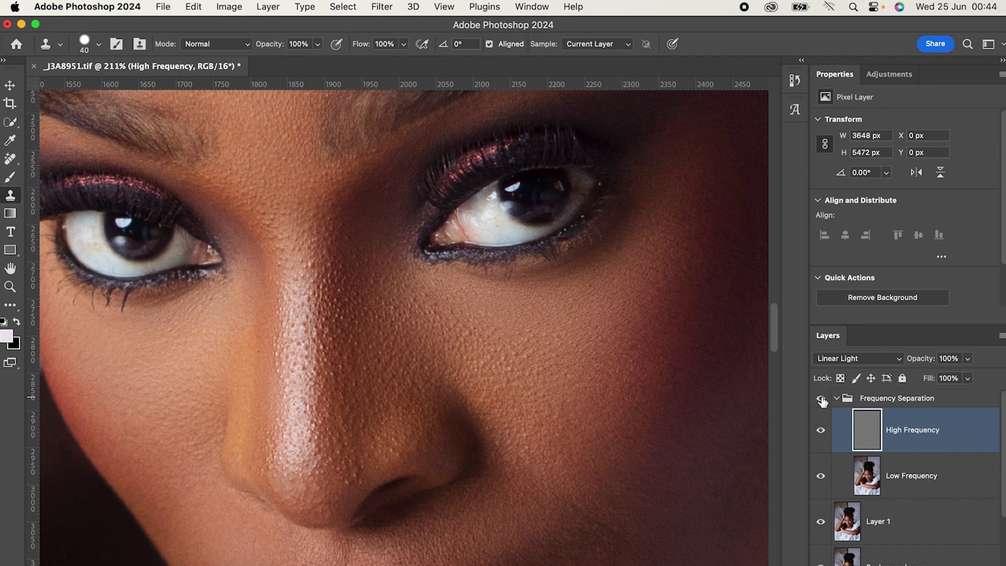
{"action": "left_click", "coordinate": [821, 399]}
{"action": "left_click", "coordinate": [821, 399]}
Clean the bumpy texture around the nose tip and nostril with the Clone Stamp reduced to size 15.
{"action": "key", "text": "bracketleft"}
{"action": "key", "text": "bracketleft"}
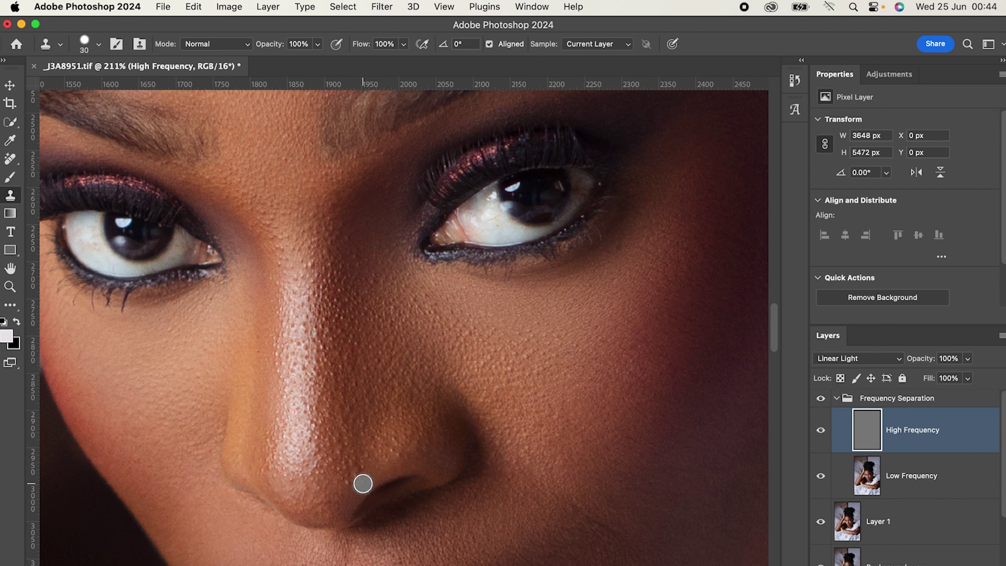
{"action": "key", "text": "bracketleft"}
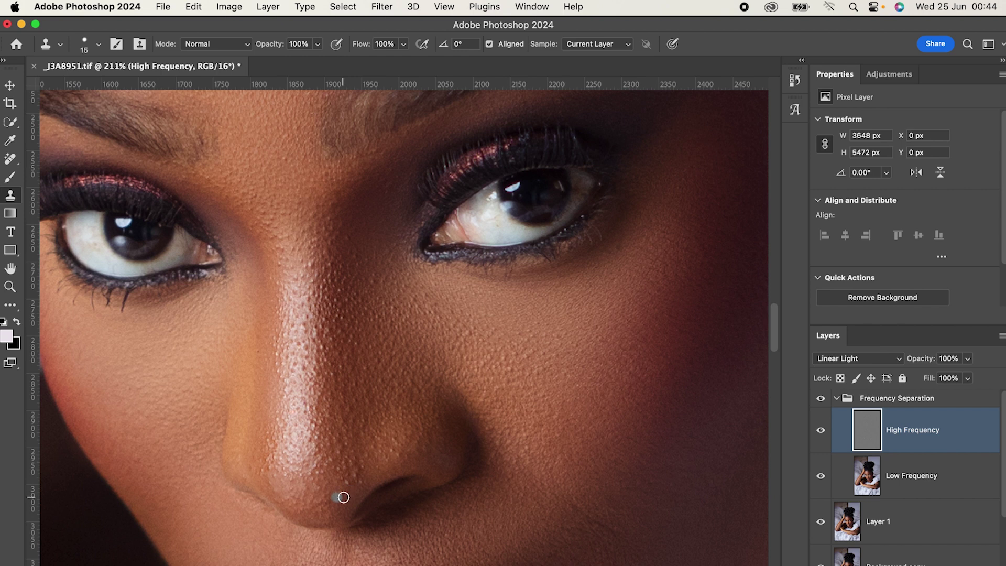
{"action": "left_click", "coordinate": [341, 484], "text": "alt"}
{"action": "left_click", "coordinate": [362, 485]}
{"action": "left_click", "coordinate": [374, 477]}
{"action": "left_click", "coordinate": [360, 482], "text": "alt"}
{"action": "left_click", "coordinate": [360, 462]}
{"action": "left_click", "coordinate": [339, 463]}
{"action": "left_click", "coordinate": [342, 469]}
Clone smooth texture over the small marks beneath the inner corners of the eyes and the far eye's lower lashes.
{"action": "left_click", "coordinate": [223, 299]}
{"action": "left_click", "coordinate": [231, 291]}
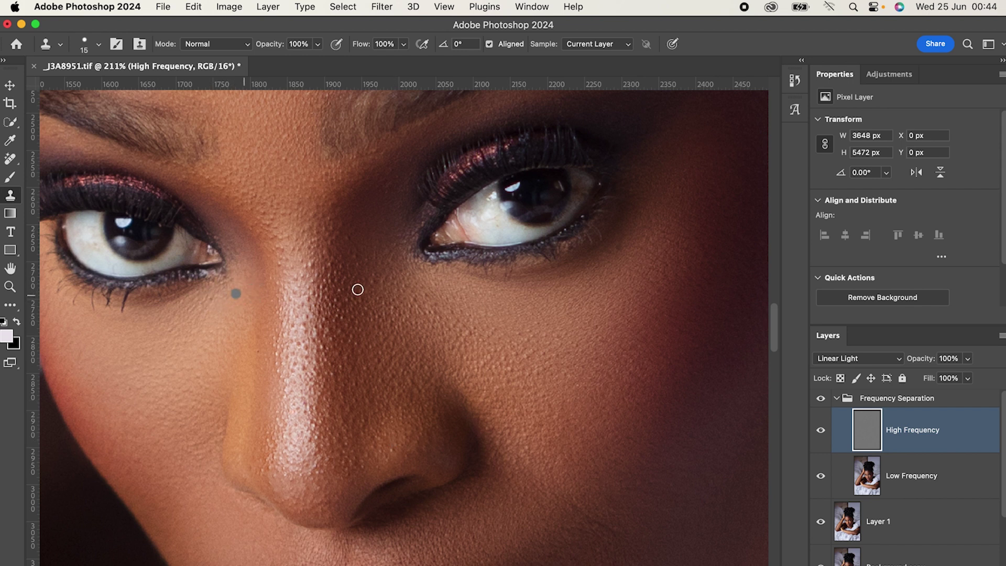
{"action": "left_click", "coordinate": [421, 274]}
{"action": "left_click", "coordinate": [598, 278]}
{"action": "left_click", "coordinate": [598, 268], "text": "alt"}
{"action": "left_click_drag", "start_coordinate": [540, 285], "coordinate": [536, 300]}
{"action": "left_click", "coordinate": [535, 299], "text": "alt"}
{"action": "left_click", "coordinate": [542, 288], "text": "alt"}
Clean the skin texture below the inner corner of the eye nearest the raised arm with the Clone Stamp.
{"action": "left_click", "coordinate": [197, 316], "text": "alt"}
{"action": "left_click_drag", "start_coordinate": [203, 307], "coordinate": [205, 296]}
{"action": "left_click", "coordinate": [191, 314], "text": "alt"}
{"action": "left_click", "coordinate": [204, 305]}
{"action": "left_click", "coordinate": [208, 301]}
{"action": "left_click", "coordinate": [219, 304], "text": "alt"}
{"action": "left_click", "coordinate": [201, 307]}
Clone clean texture beneath the inner end of the eyebrow farther from the raised arm, and save the document.
{"action": "left_click", "coordinate": [374, 157], "text": "alt"}
{"action": "left_click", "coordinate": [372, 154]}
{"action": "left_click", "coordinate": [429, 132]}
{"action": "scroll", "coordinate": [405, 209], "scroll_direction": "left", "scroll_amount": 3}
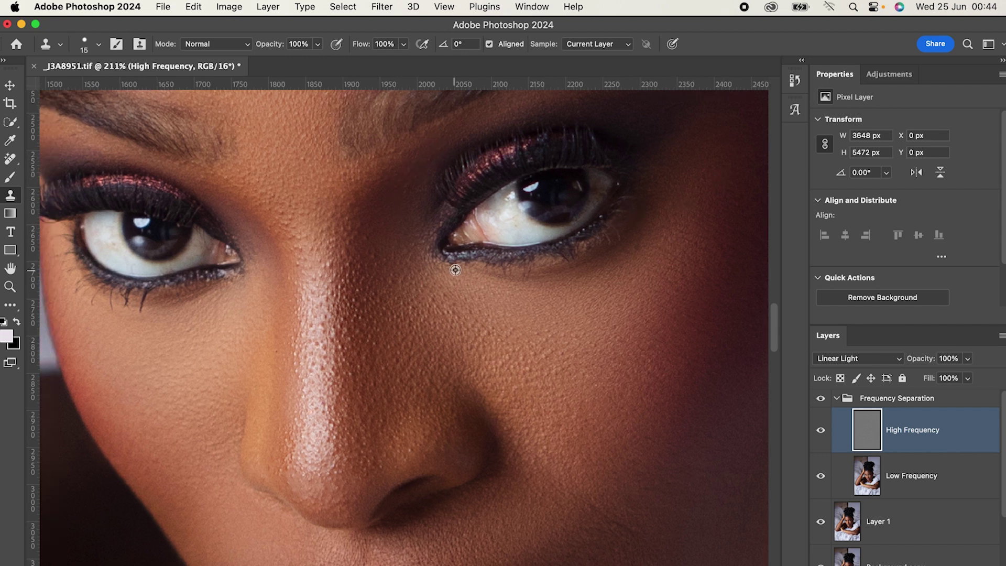
{"action": "left_click", "coordinate": [417, 429], "text": "alt"}
{"action": "scroll", "coordinate": [526, 468], "scroll_direction": "down", "scroll_amount": 5}
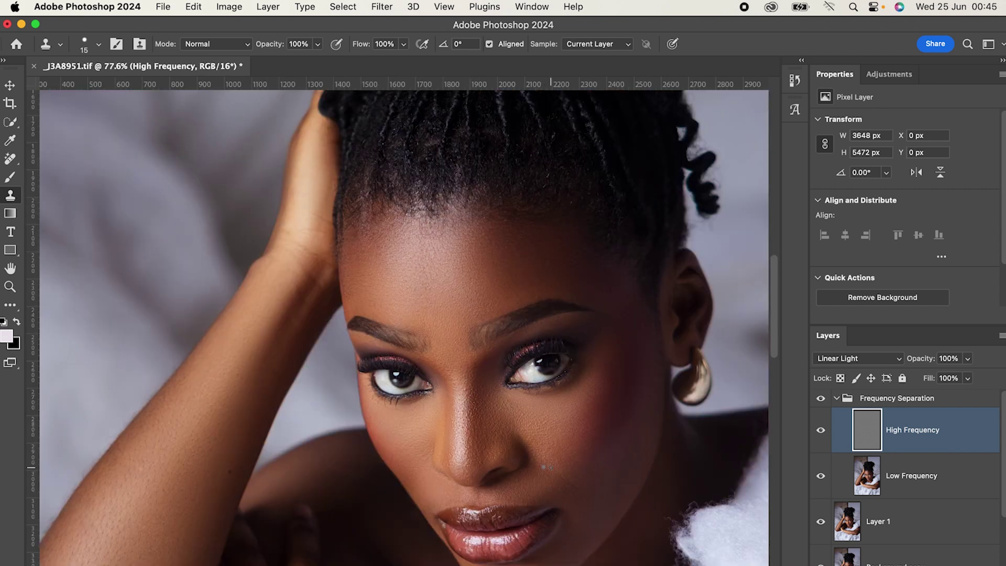
{"action": "scroll", "coordinate": [550, 467], "scroll_direction": "down", "scroll_amount": 10}
{"action": "key", "text": "super+s"}
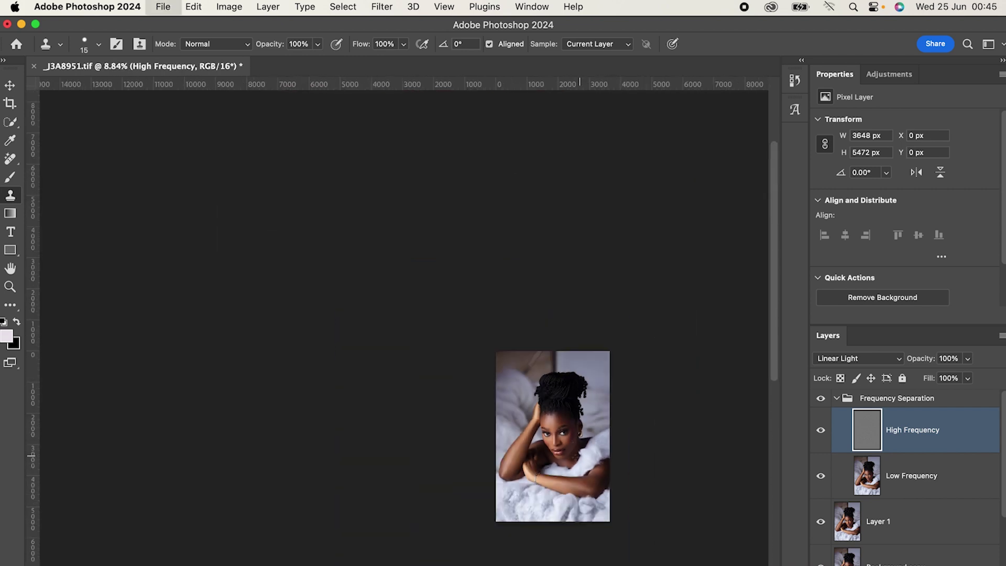
Collapse the Frequency Separation group and add a Black & White adjustment layer above it.
{"action": "scroll", "coordinate": [573, 442], "scroll_direction": "up", "scroll_amount": 4}
{"action": "key", "text": "bracketright"}
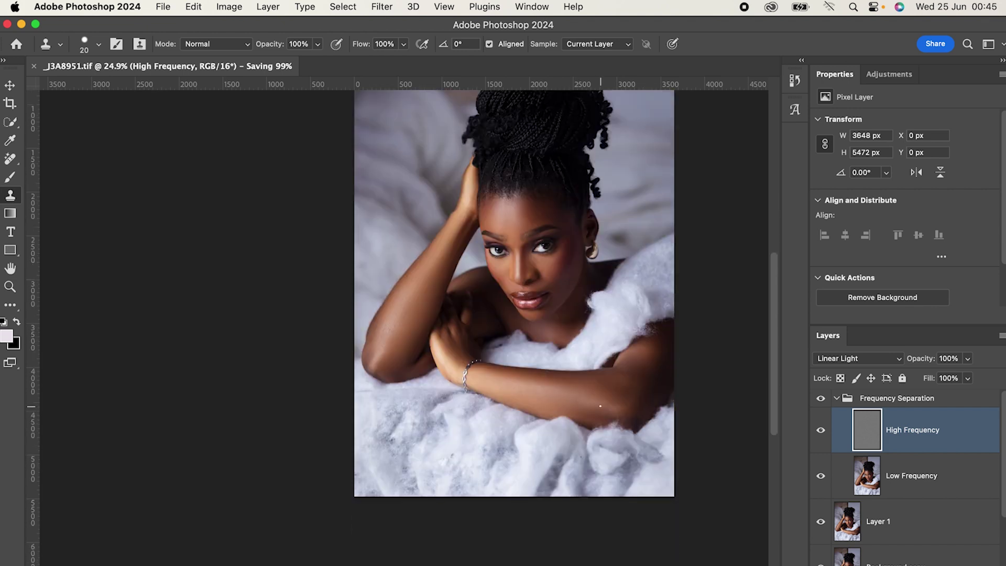
{"action": "left_click_drag", "start_coordinate": [606, 374], "coordinate": [547, 410]}
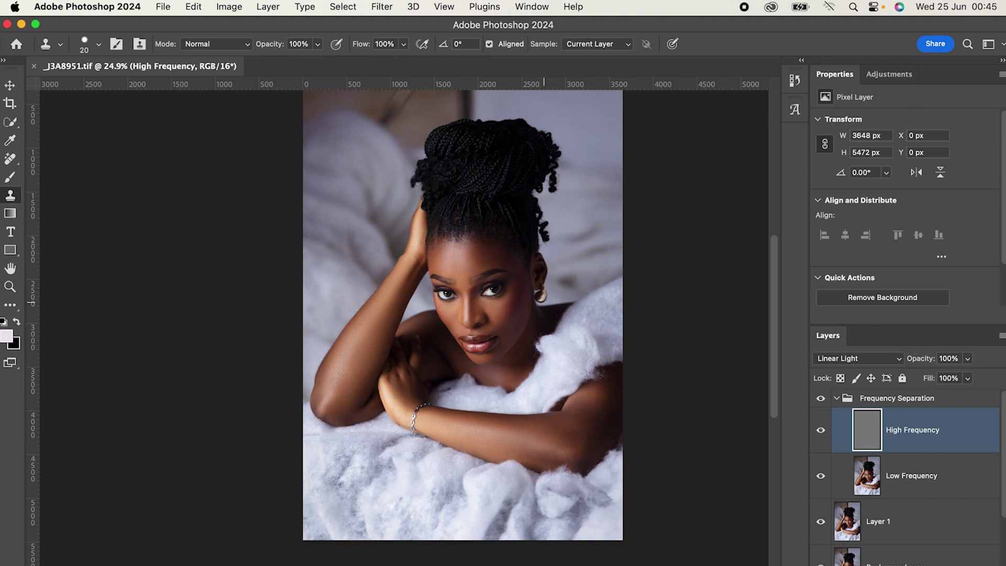
{"action": "scroll", "coordinate": [501, 294], "scroll_direction": "up", "scroll_amount": 5}
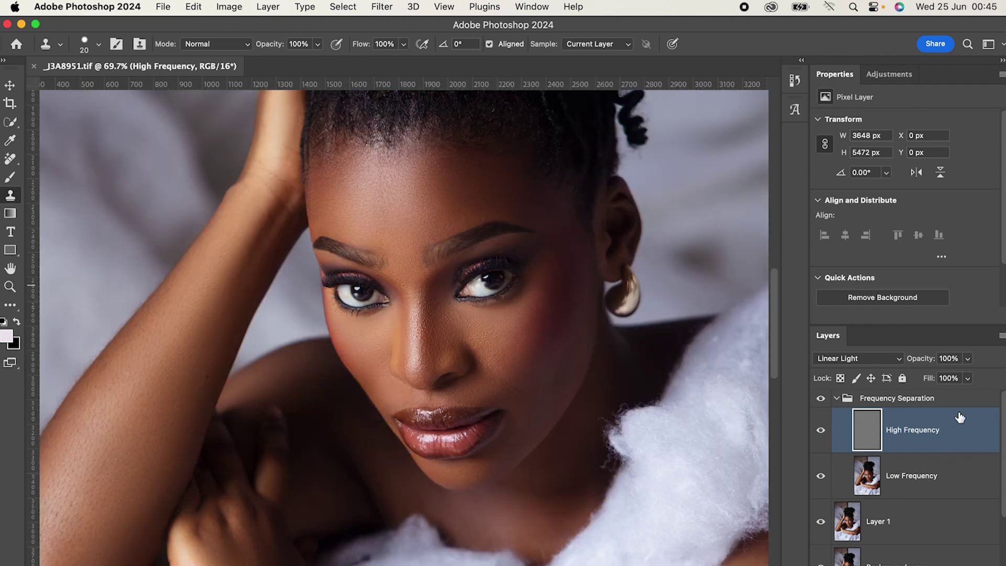
{"action": "left_click", "coordinate": [837, 400]}
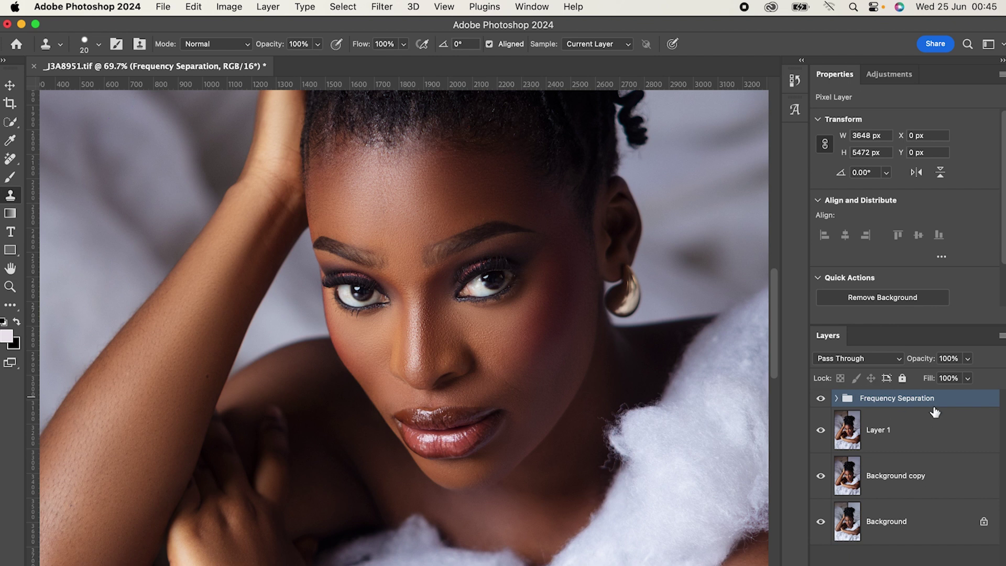
{"action": "left_click", "coordinate": [886, 76]}
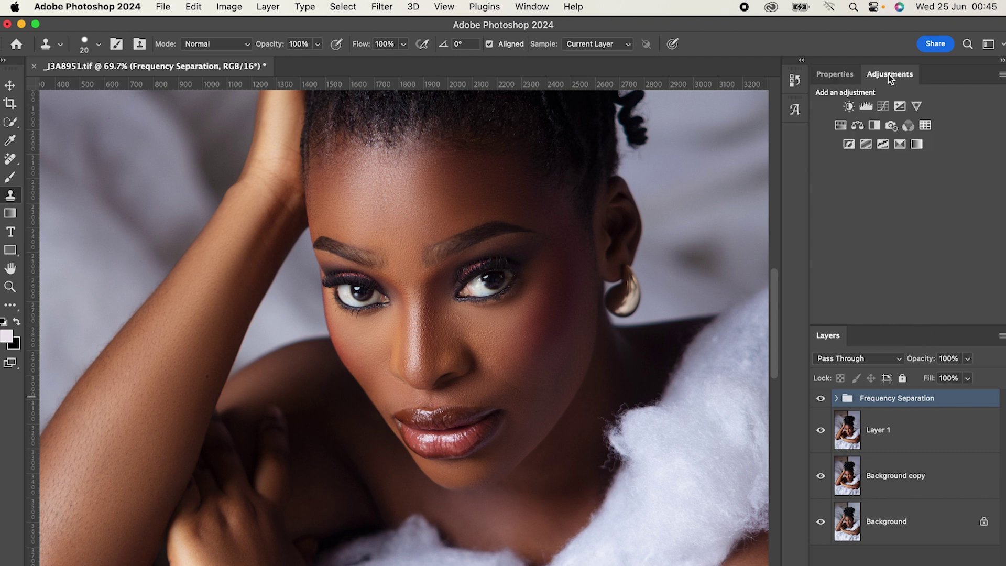
{"action": "left_click", "coordinate": [875, 126]}
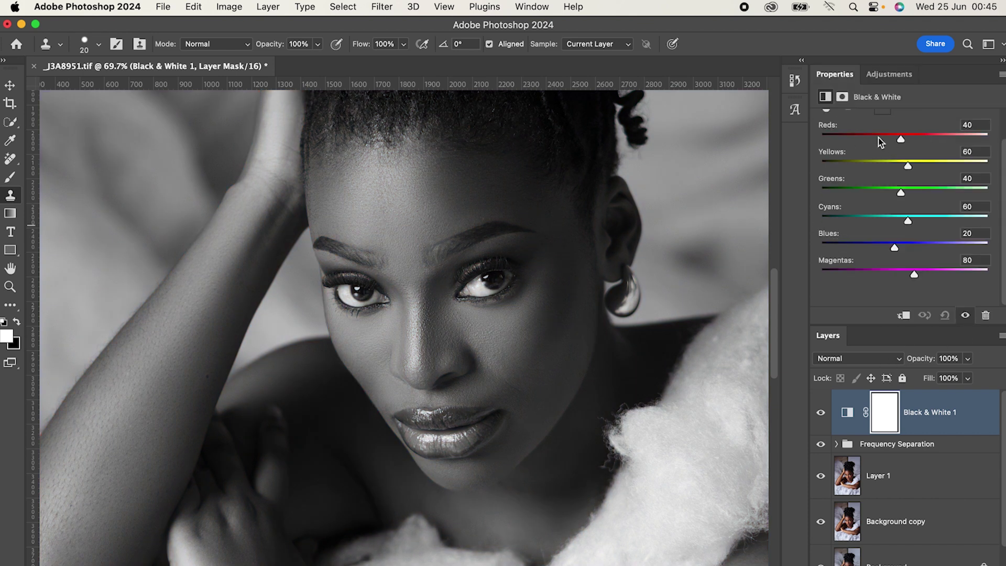
Set Reds and Yellows to 300 in the Black & White adjustment and invert its mask to black.
{"action": "left_click_drag", "start_coordinate": [902, 140], "coordinate": [988, 139]}
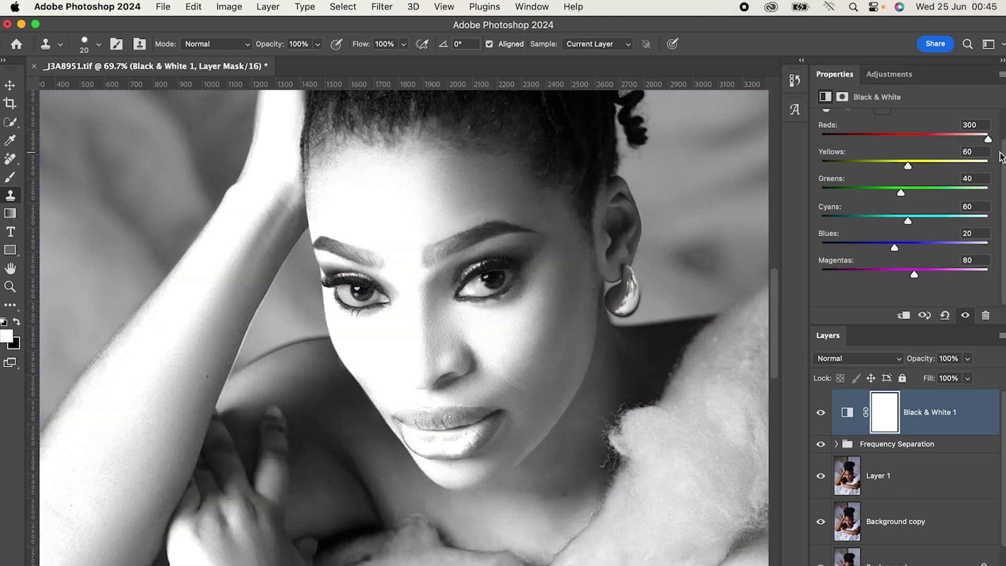
{"action": "left_click_drag", "start_coordinate": [908, 167], "coordinate": [988, 166]}
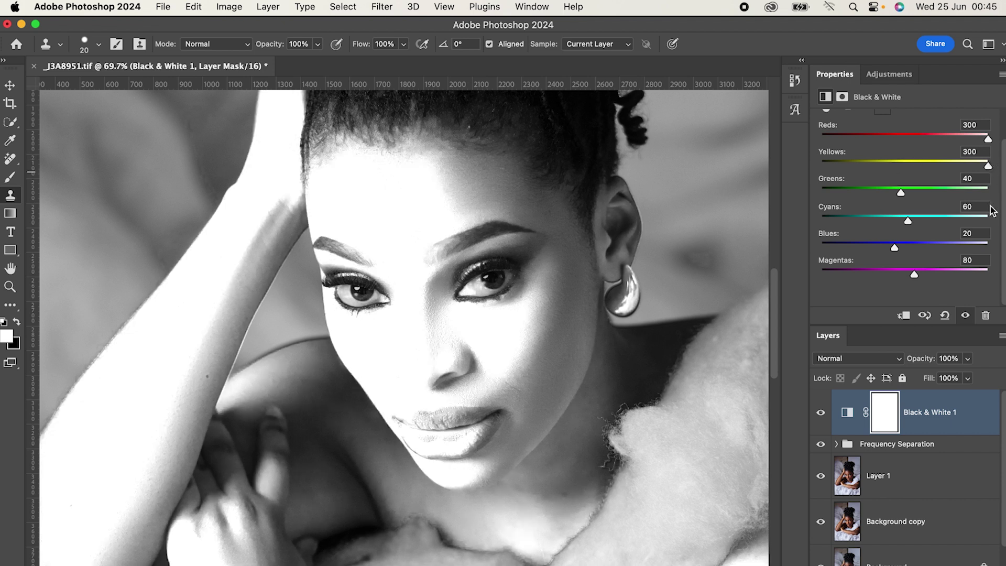
{"action": "scroll", "coordinate": [937, 278], "scroll_direction": "up", "scroll_amount": 3}
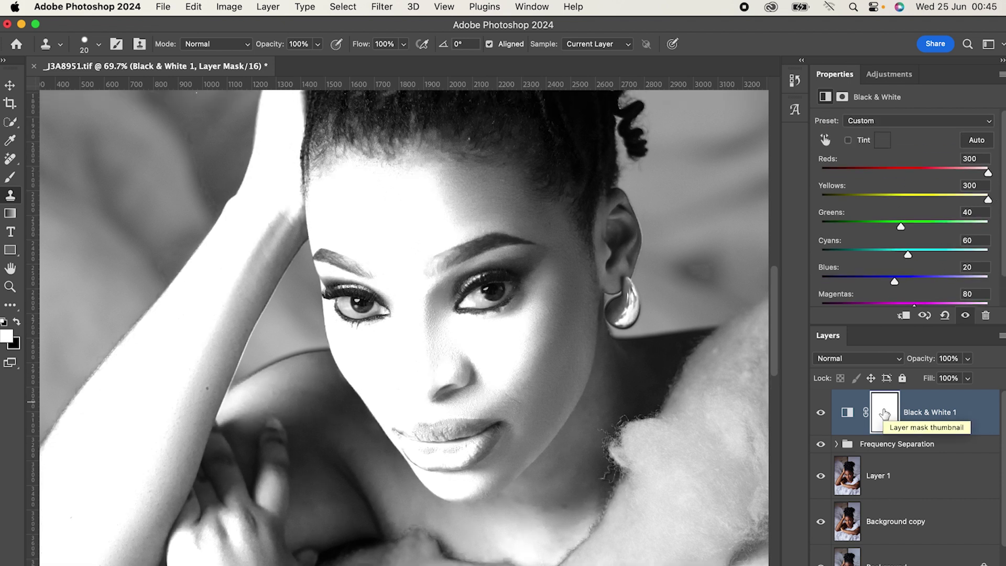
{"action": "key", "text": "super+i"}
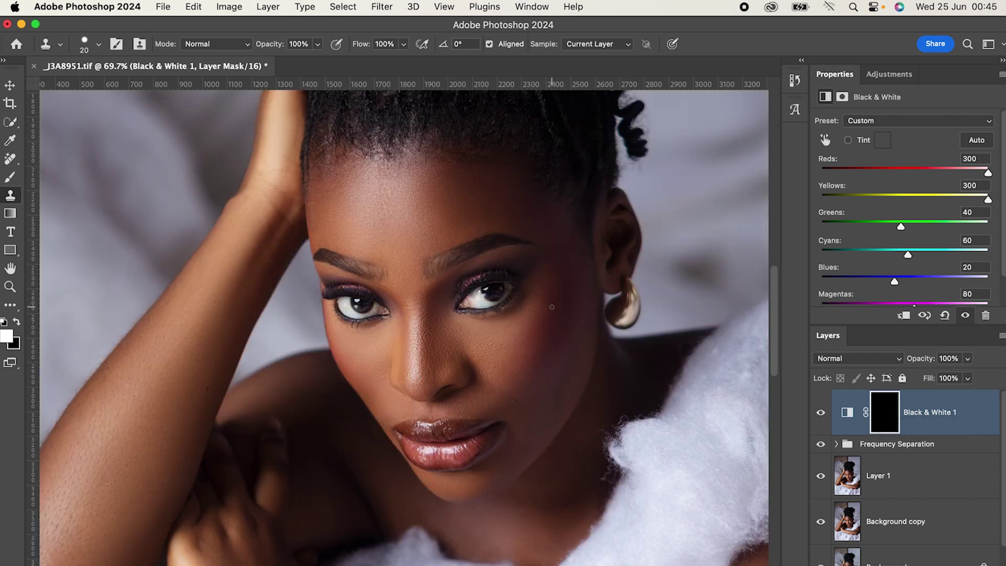
Paint white over the whites of the eyes on the Black & White mask with the Brush at 40% opacity and 40% flow.
{"action": "left_click", "coordinate": [11, 178]}
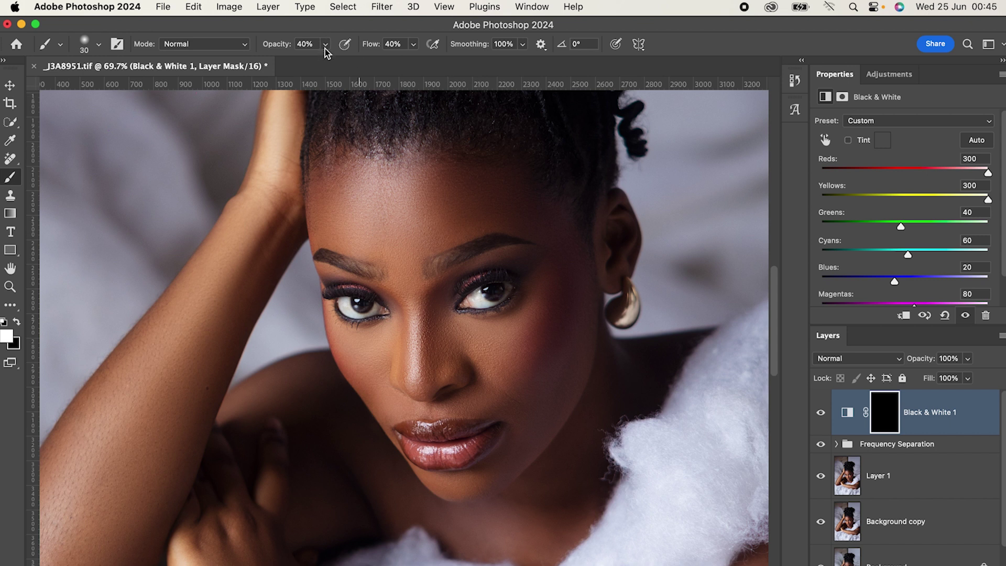
{"action": "scroll", "coordinate": [341, 99], "scroll_direction": "down", "scroll_amount": 10}
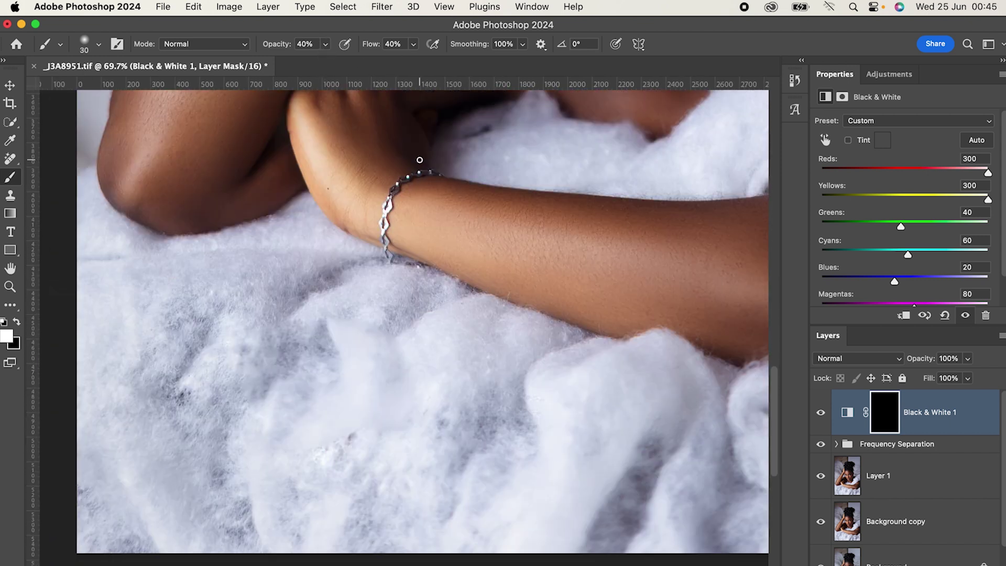
{"action": "scroll", "coordinate": [478, 296], "scroll_direction": "up", "scroll_amount": 10}
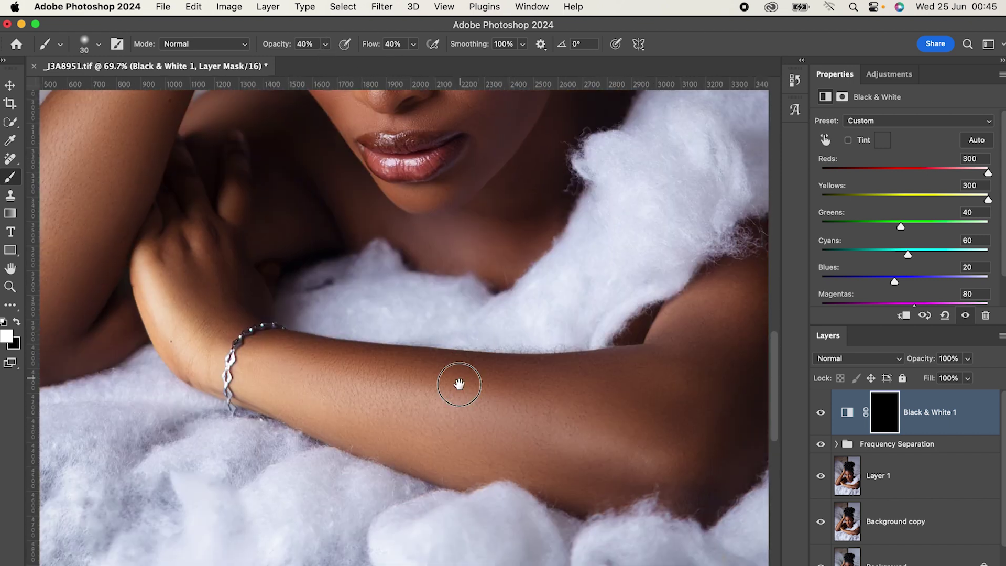
{"action": "scroll", "coordinate": [476, 366], "scroll_direction": "up", "scroll_amount": 3}
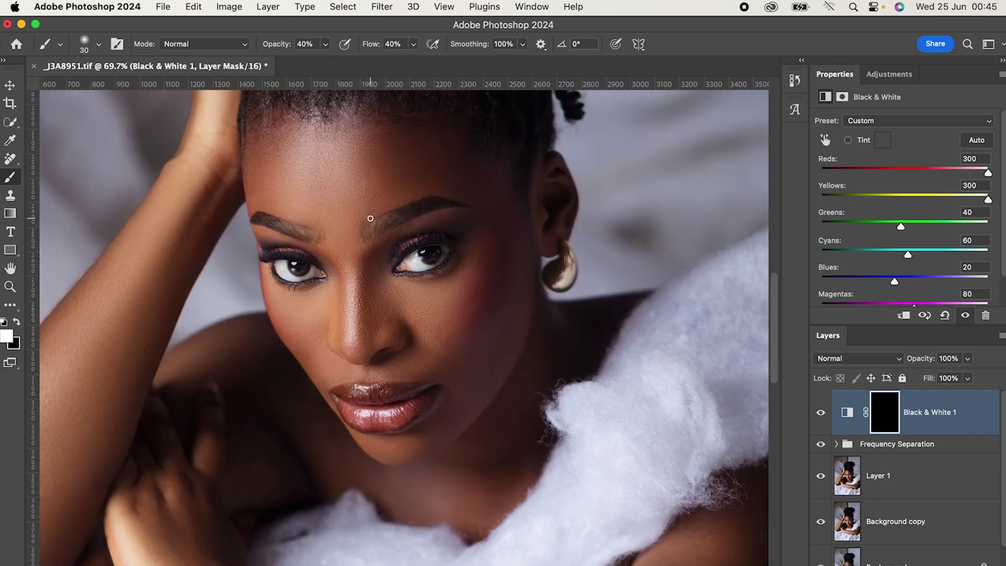
{"action": "key", "text": "bracketleft"}
{"action": "key", "text": "bracketleft"}
{"action": "key", "text": "bracketright"}
{"action": "key", "text": "bracketleft"}
{"action": "left_click_drag", "start_coordinate": [425, 266], "coordinate": [444, 252]}
{"action": "key", "text": "bracketleft"}
{"action": "key", "text": "bracketleft"}
{"action": "key", "text": "bracketright"}
{"action": "key", "text": "bracketleft"}
{"action": "scroll", "coordinate": [456, 303], "scroll_direction": "down", "scroll_amount": 10}
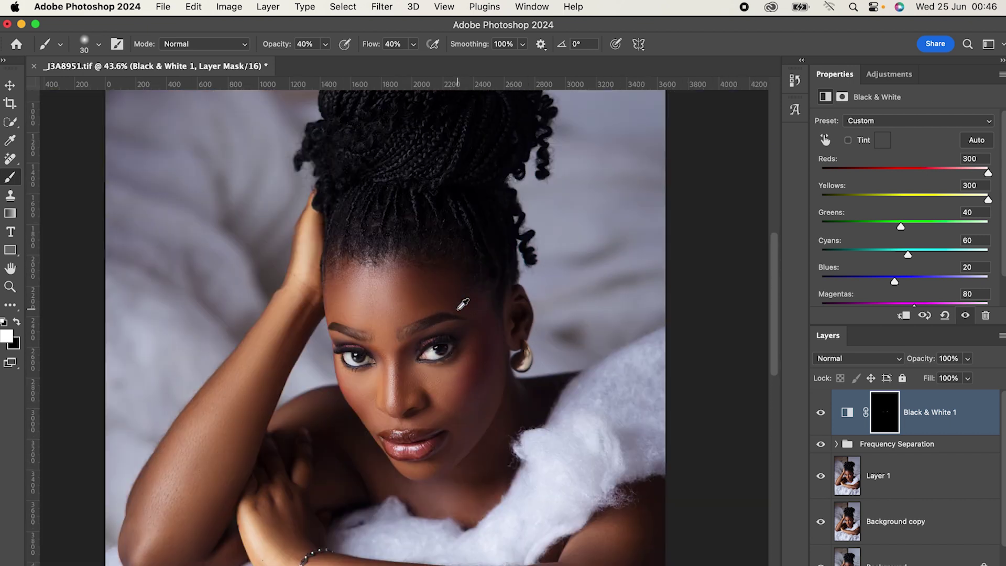
{"action": "scroll", "coordinate": [463, 303], "scroll_direction": "up", "scroll_amount": 5}
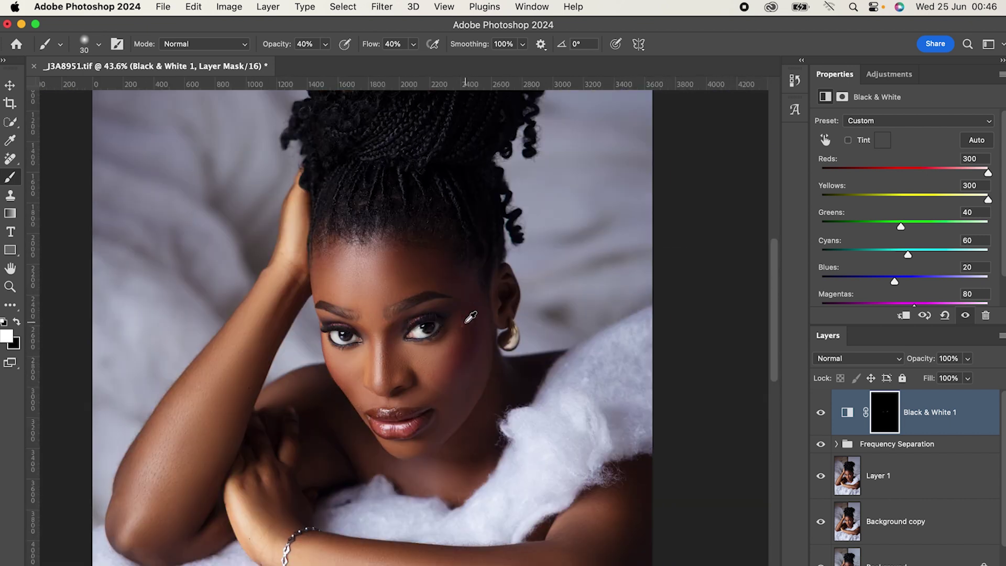
{"action": "scroll", "coordinate": [470, 317], "scroll_direction": "down", "scroll_amount": 2}
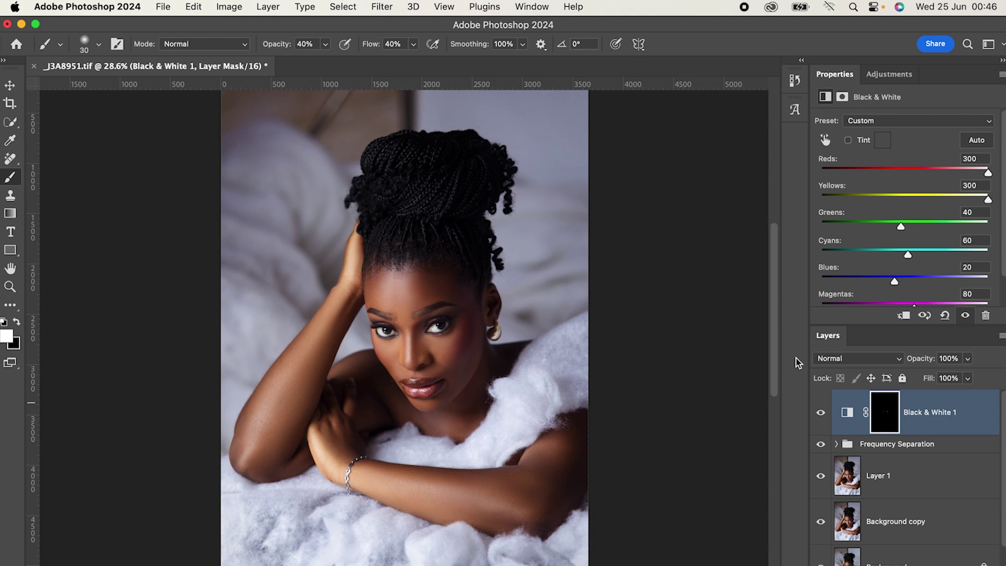
Lower the Black & White layer's opacity to 50% and toggle its visibility to compare the eyes.
{"action": "left_click", "coordinate": [968, 359]}
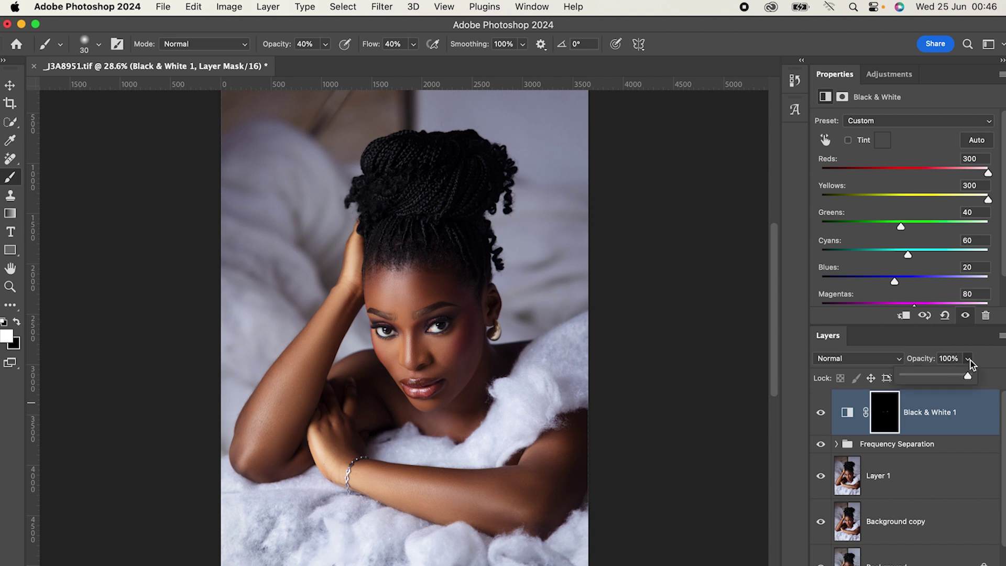
{"action": "left_click_drag", "start_coordinate": [968, 377], "coordinate": [954, 377]}
{"action": "left_click_drag", "start_coordinate": [938, 378], "coordinate": [936, 380]}
{"action": "left_click", "coordinate": [820, 413]}
{"action": "left_click", "coordinate": [821, 414]}
{"action": "left_click", "coordinate": [821, 414]}
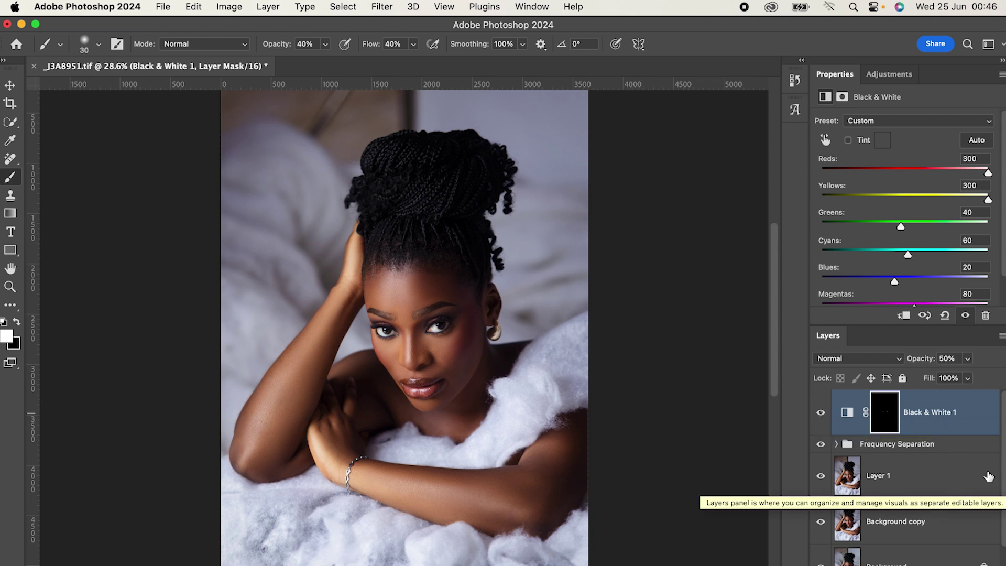
Select the Low Frequency layer in the Frequency Separation group and smooth the forehead below the hairline with the Mixer Brush at size 250.
{"action": "left_click", "coordinate": [837, 445]}
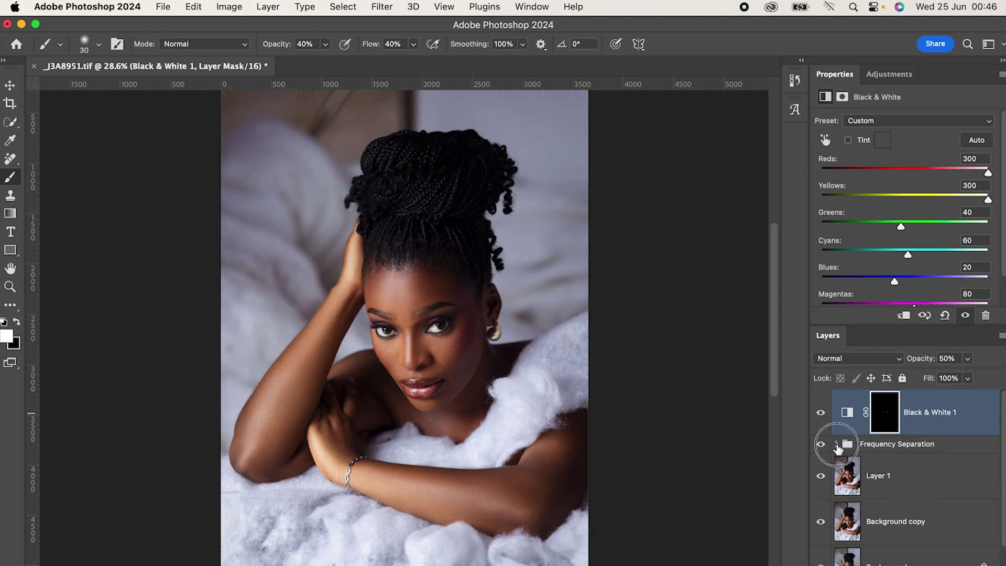
{"action": "left_click", "coordinate": [901, 538]}
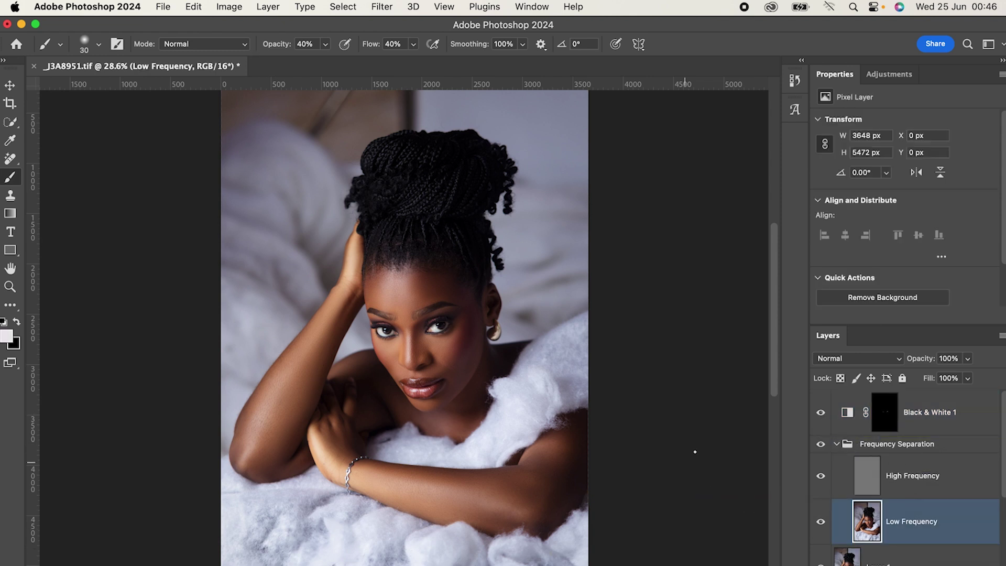
{"action": "left_click", "coordinate": [10, 306]}
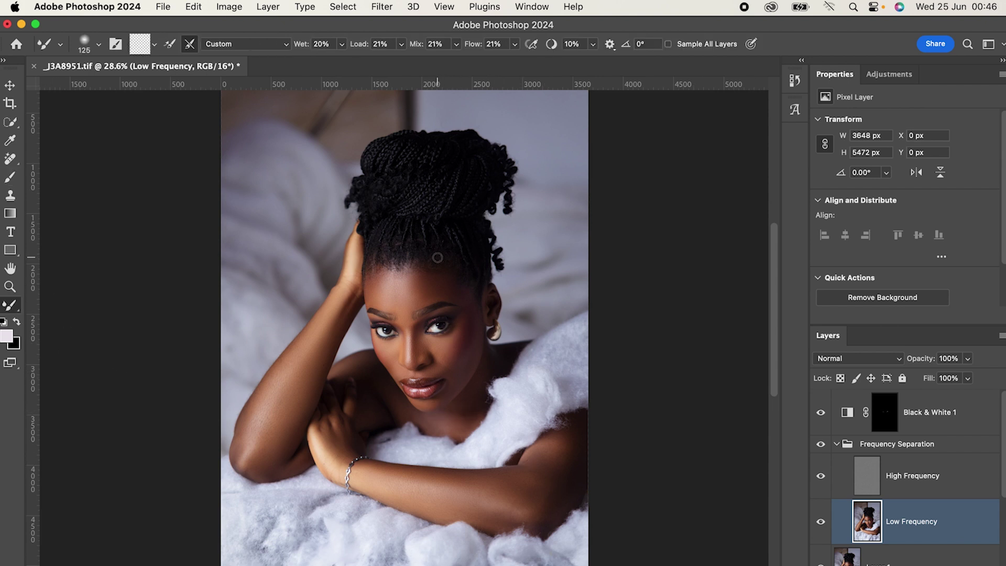
{"action": "key", "text": "bracketright"}
{"action": "key", "text": "bracketright"}
{"action": "key", "text": "bracketright"}
{"action": "key", "text": "bracketright"}
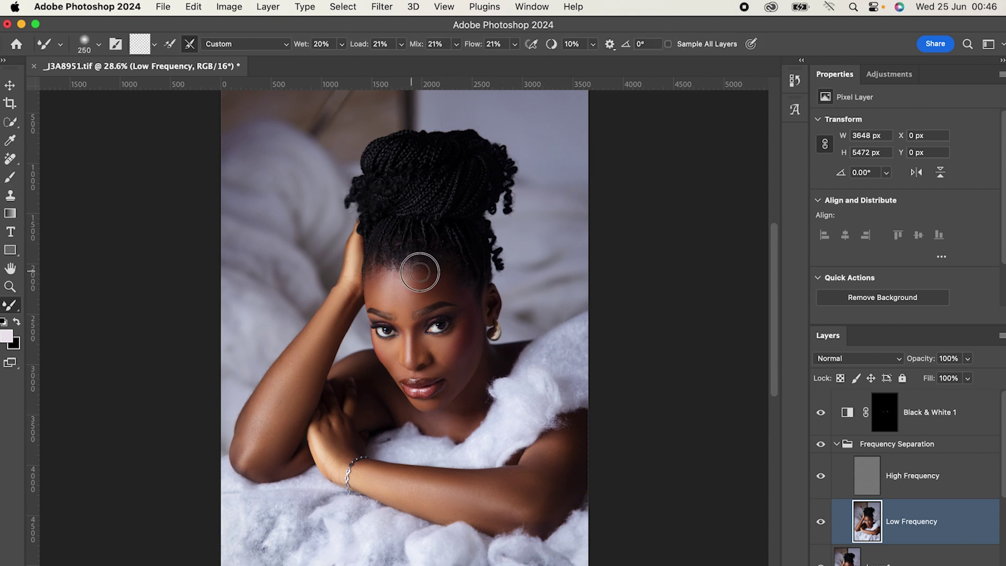
{"action": "key", "text": "bracketleft"}
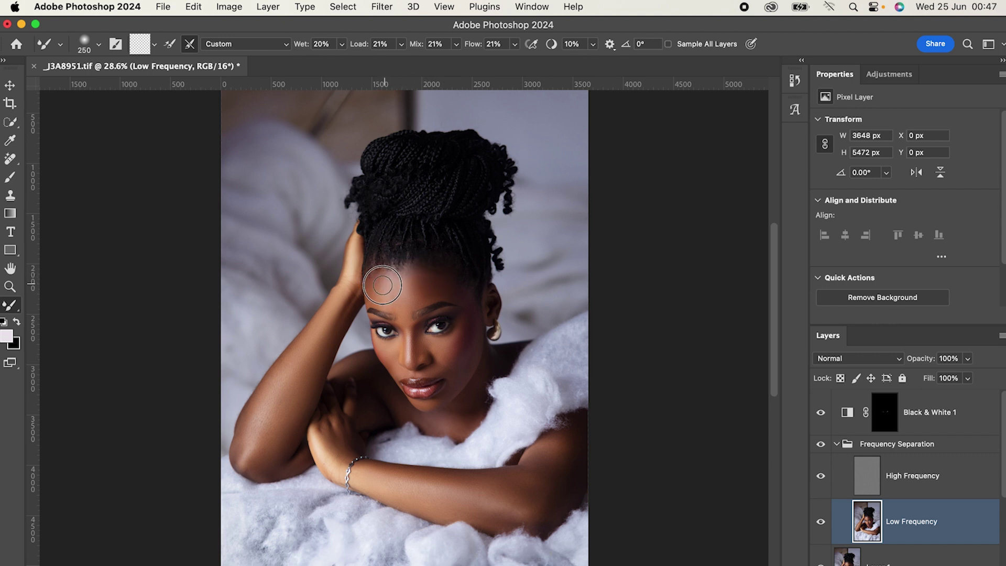
Blend the remaining tonal transitions across the forehead with the Mixer Brush at sizes 300 and 250.
{"action": "scroll", "coordinate": [408, 280], "scroll_direction": "down", "scroll_amount": 1}
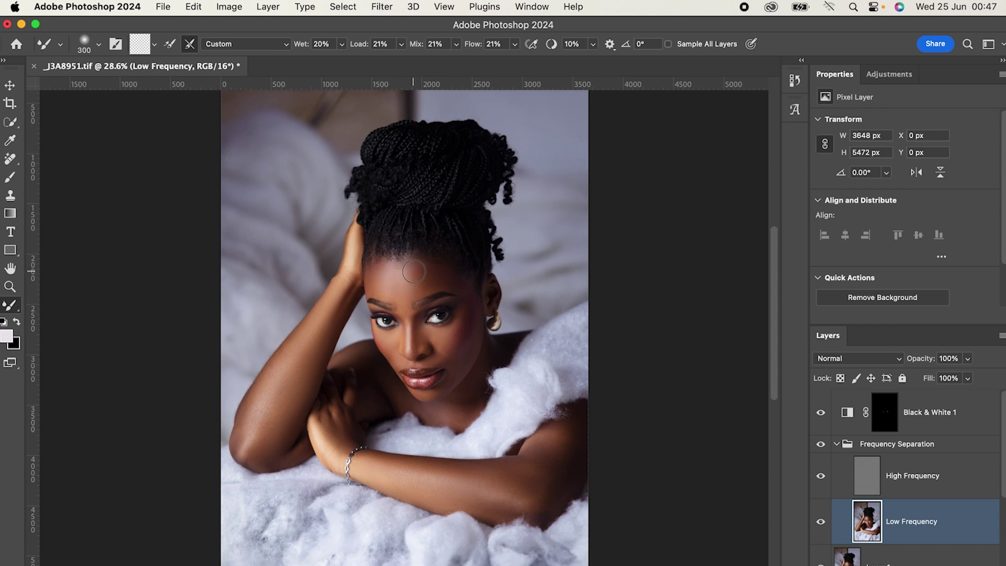
{"action": "key", "text": "bracketright"}
{"action": "key", "text": "bracketright"}
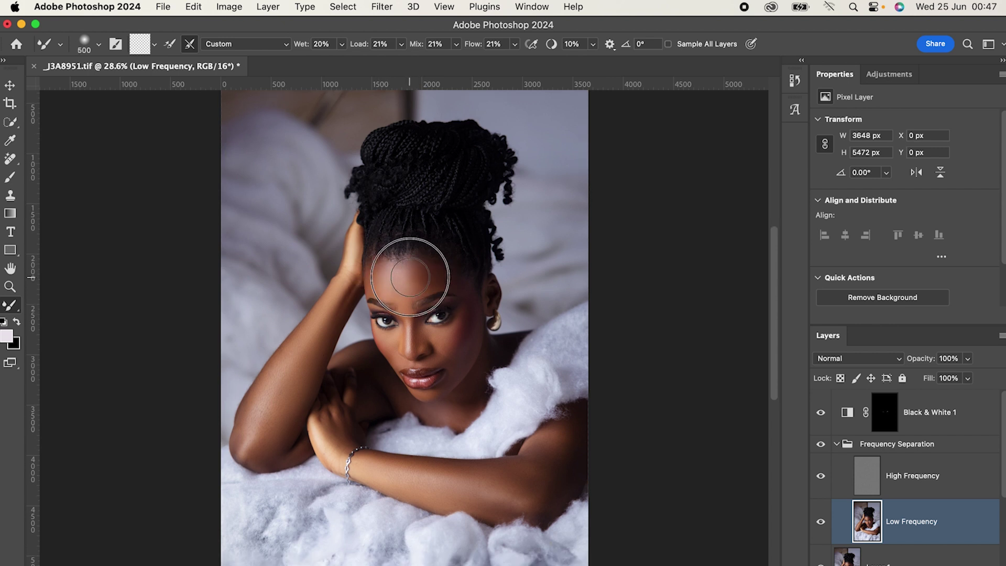
{"action": "key", "text": "bracketleft"}
{"action": "key", "text": "bracketleft"}
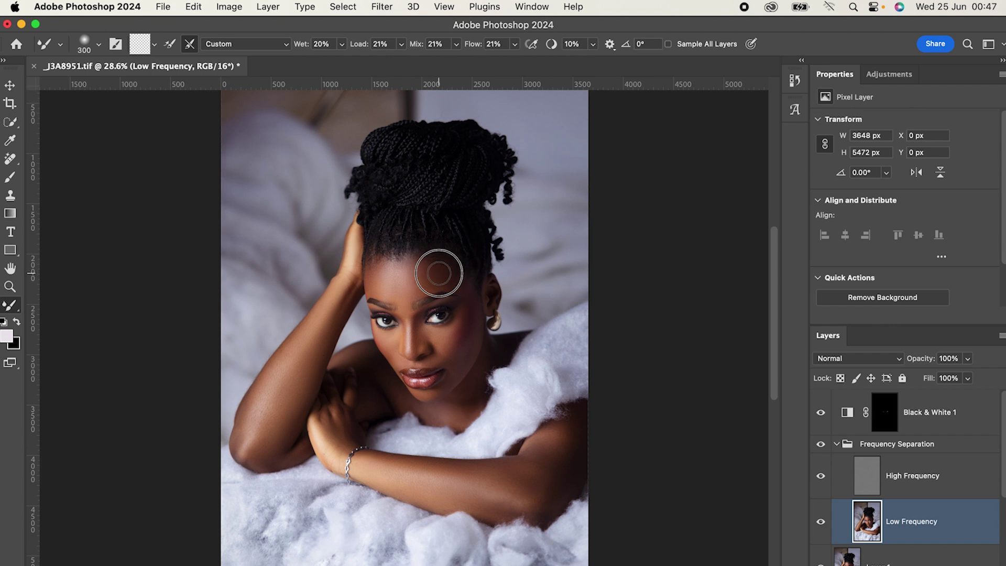
{"action": "scroll", "coordinate": [439, 278], "scroll_direction": "down", "scroll_amount": 5}
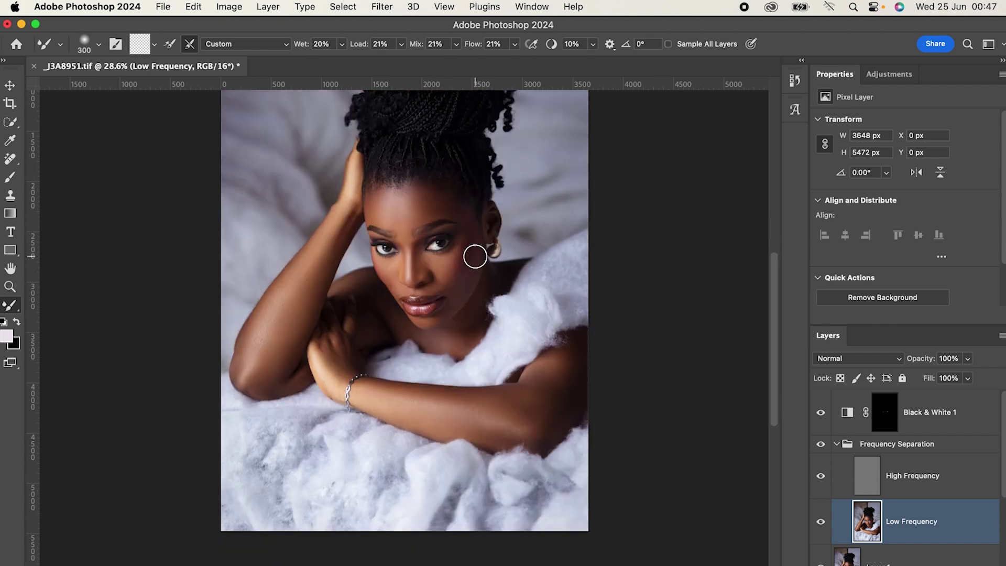
{"action": "scroll", "coordinate": [475, 256], "scroll_direction": "up", "scroll_amount": 3}
{"action": "key", "text": "bracketleft"}
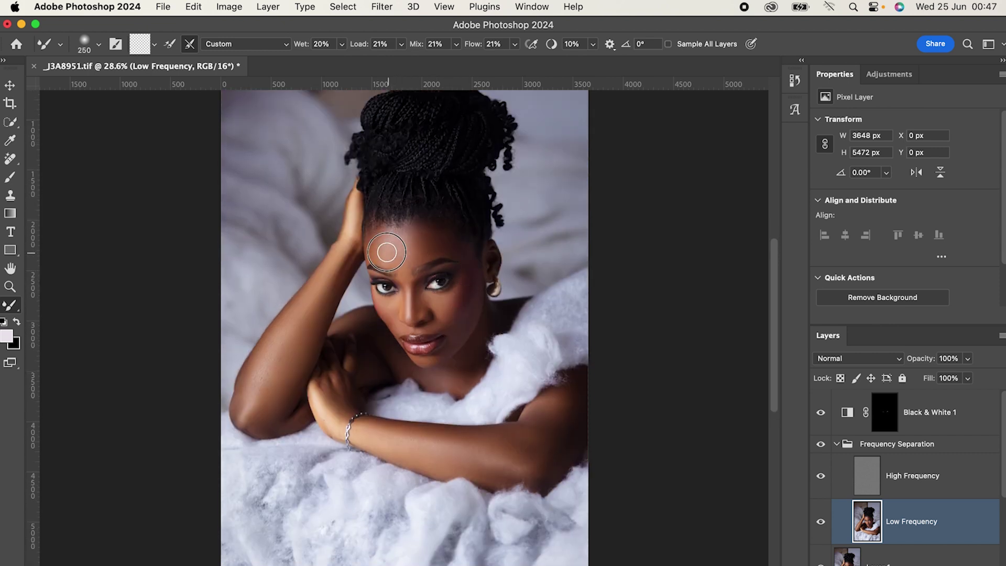
Smooth the tones around the chin, jaw and neck with the Mixer Brush at sizes between 150 and 200, and save the document.
{"action": "key", "text": "bracketleft"}
{"action": "key", "text": "bracketleft"}
{"action": "key", "text": "bracketright"}
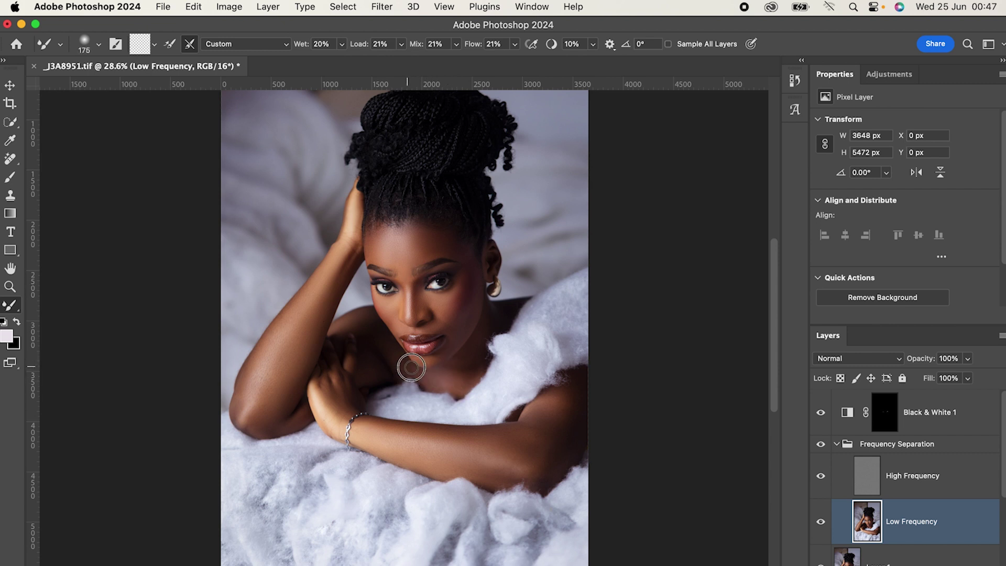
{"action": "mouse_move", "coordinate": [408, 366]}
{"action": "left_mouse_down"}
{"action": "mouse_move", "coordinate": [434, 385]}
{"action": "mouse_move", "coordinate": [470, 383]}
{"action": "mouse_move", "coordinate": [450, 367]}
{"action": "left_mouse_up"}
{"action": "key", "text": "bracketright"}
{"action": "key", "text": "bracketleft"}
{"action": "key", "text": "bracketleft"}
{"action": "key", "text": "bracketright"}
{"action": "key", "text": "bracketright"}
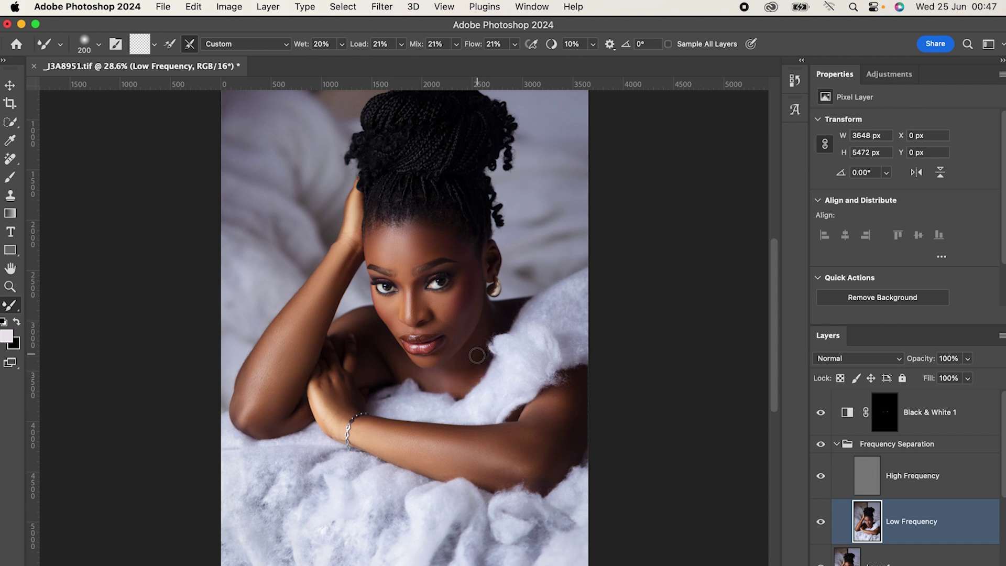
{"action": "key", "text": "bracketleft"}
{"action": "key", "text": "bracketleft"}
{"action": "key", "text": "super+s"}
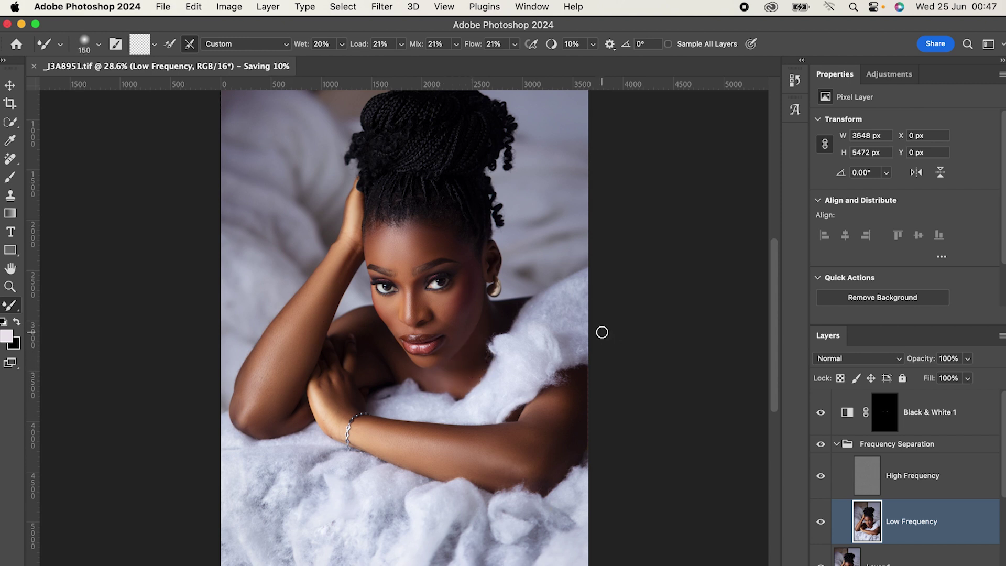
Collapse the Frequency Separation group and toggle its visibility to compare the portrait before and after retouching.
{"action": "left_click", "coordinate": [837, 444]}
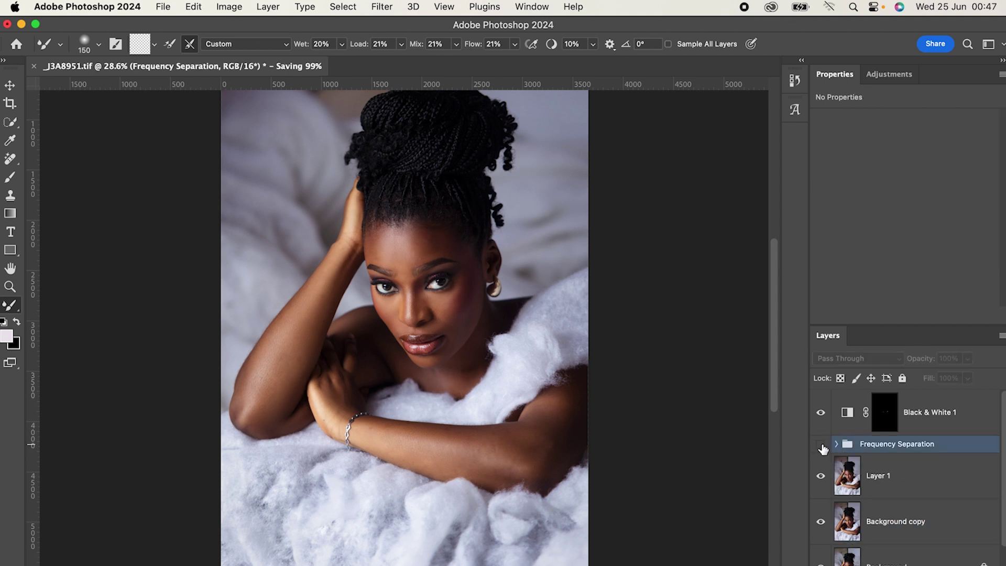
{"action": "left_click", "coordinate": [821, 444]}
{"action": "left_click", "coordinate": [820, 445]}
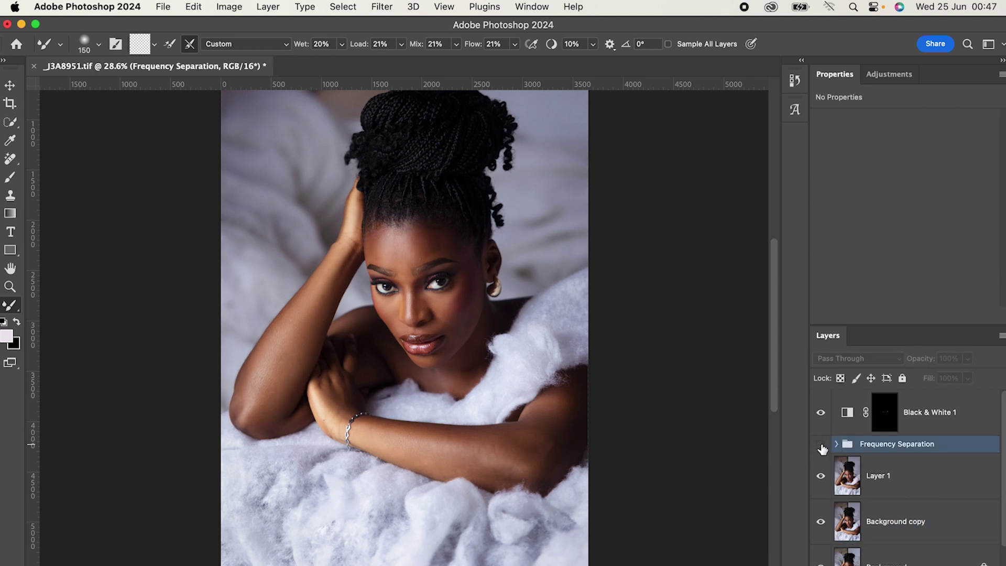
{"action": "left_click", "coordinate": [821, 445]}
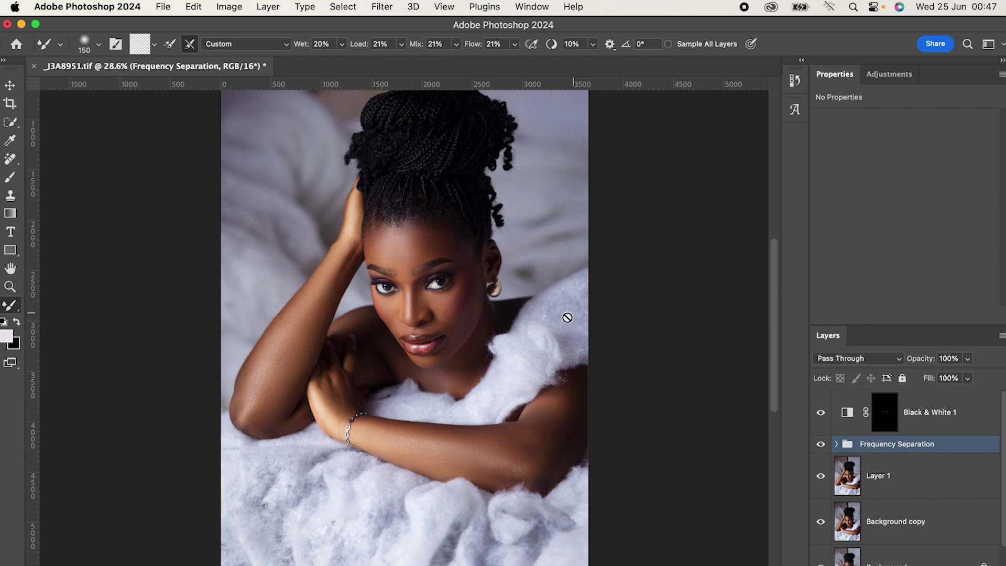
Inspect the face close up with the Frequency Separation group alternately hidden and shown.
{"action": "scroll", "coordinate": [432, 267], "scroll_direction": "up", "scroll_amount": 3}
{"action": "scroll", "coordinate": [503, 278], "scroll_direction": "up", "scroll_amount": 1}
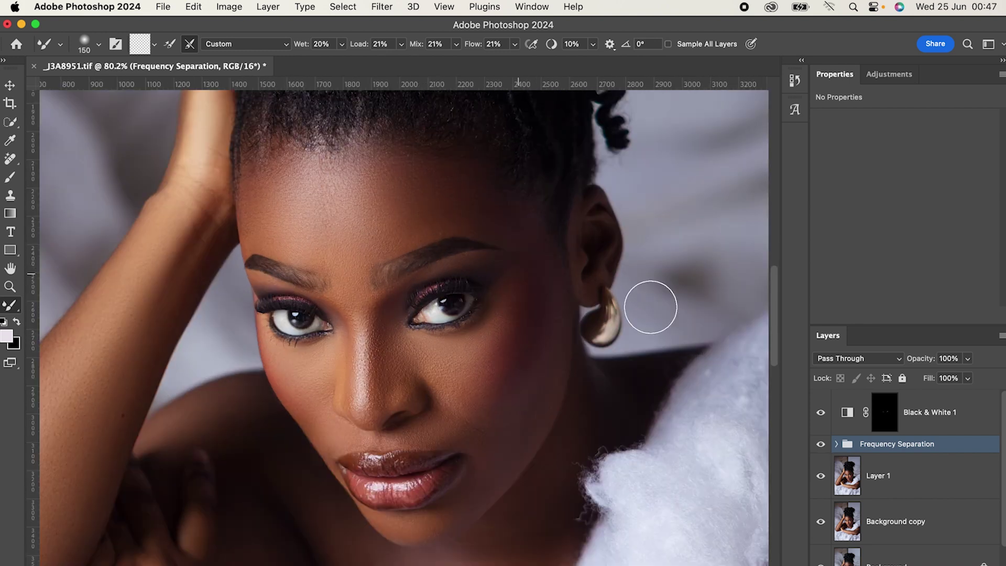
{"action": "scroll", "coordinate": [523, 309], "scroll_direction": "up", "scroll_amount": 3}
{"action": "scroll", "coordinate": [507, 357], "scroll_direction": "down", "scroll_amount": 3}
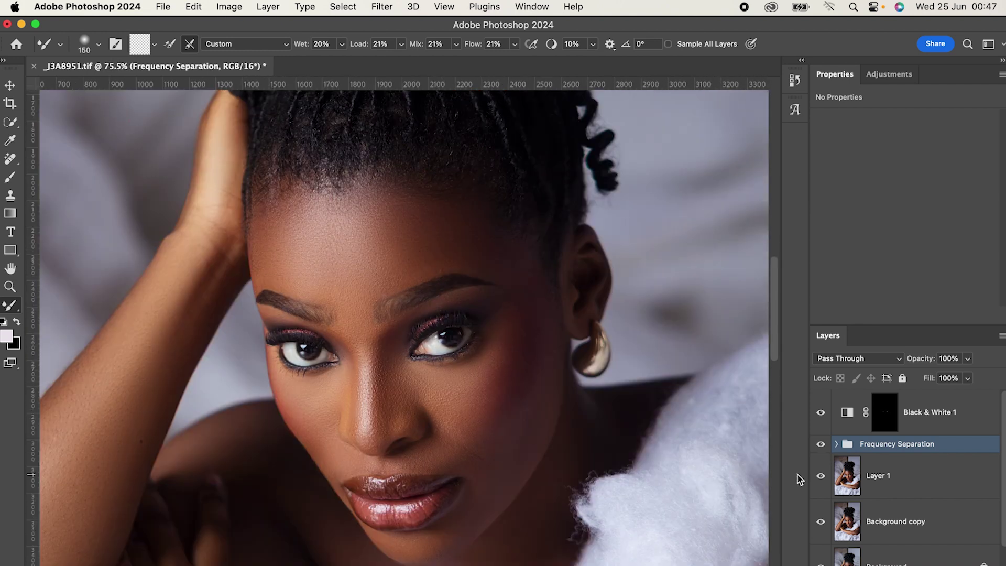
{"action": "scroll", "coordinate": [827, 398], "scroll_direction": "down", "scroll_amount": 1}
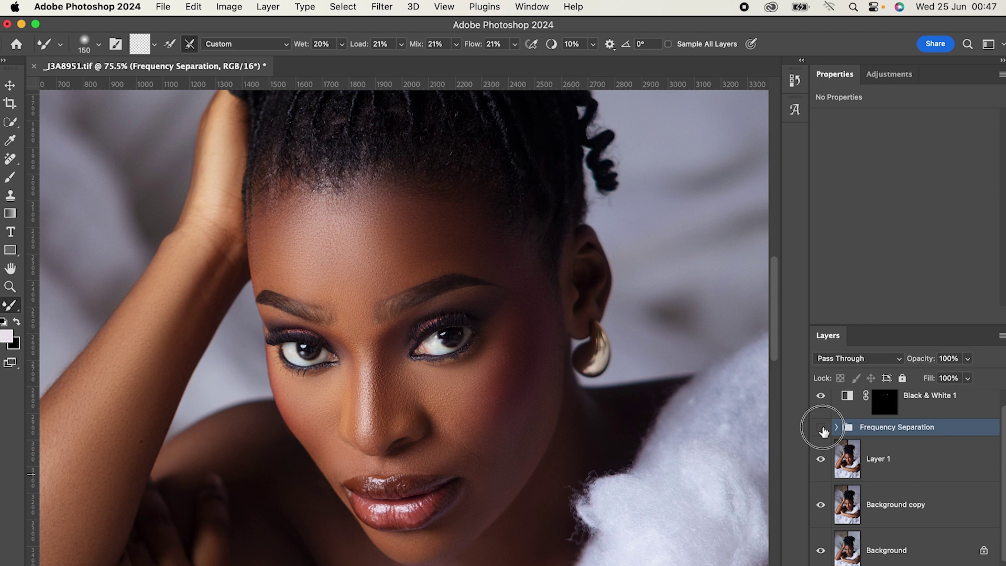
{"action": "left_click", "coordinate": [821, 428]}
{"action": "left_click", "coordinate": [822, 428]}
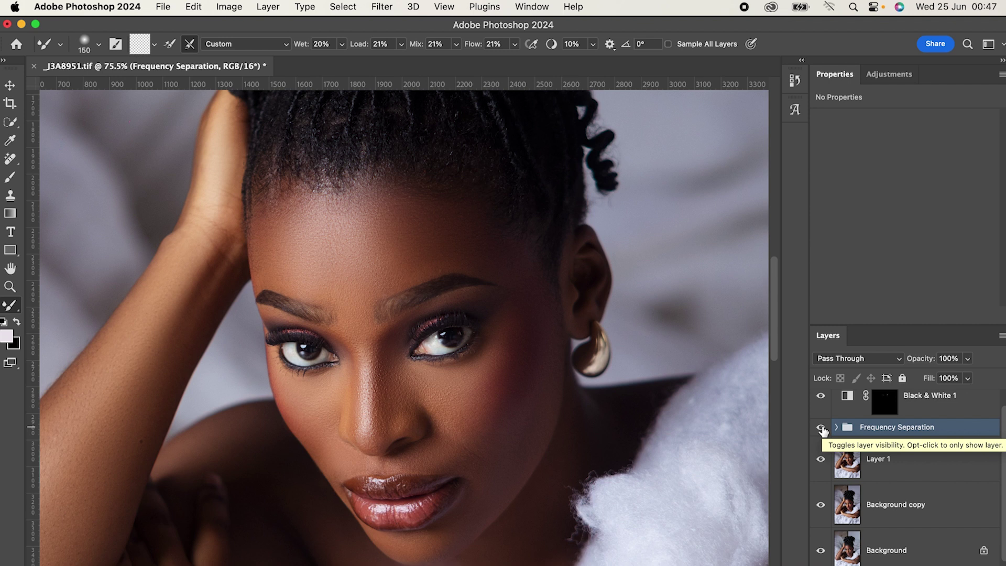
{"action": "left_click", "coordinate": [821, 428]}
{"action": "left_click", "coordinate": [821, 428]}
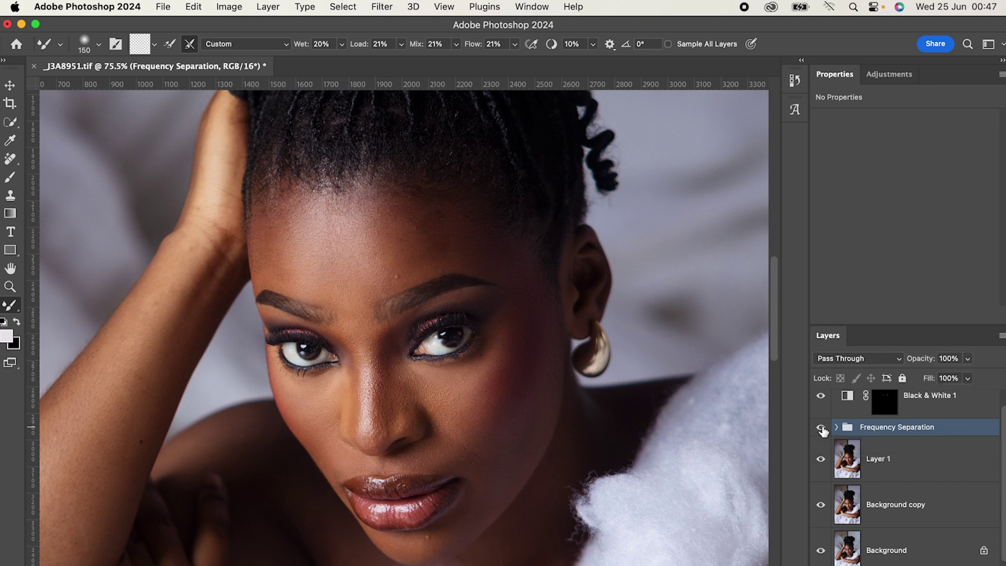
{"action": "left_click", "coordinate": [820, 427]}
{"action": "left_click", "coordinate": [821, 428]}
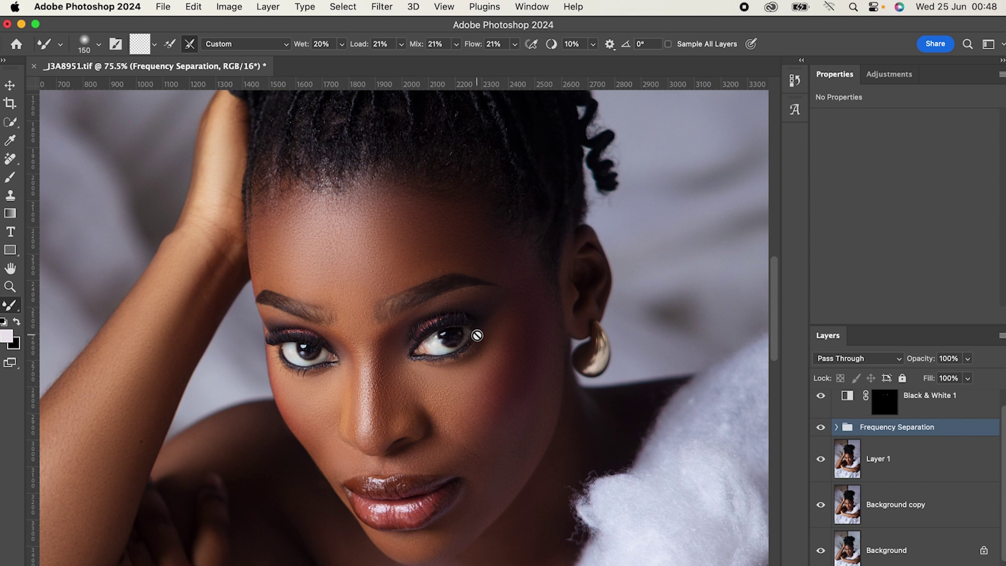
{"action": "scroll", "coordinate": [471, 330], "scroll_direction": "down", "scroll_amount": 5}
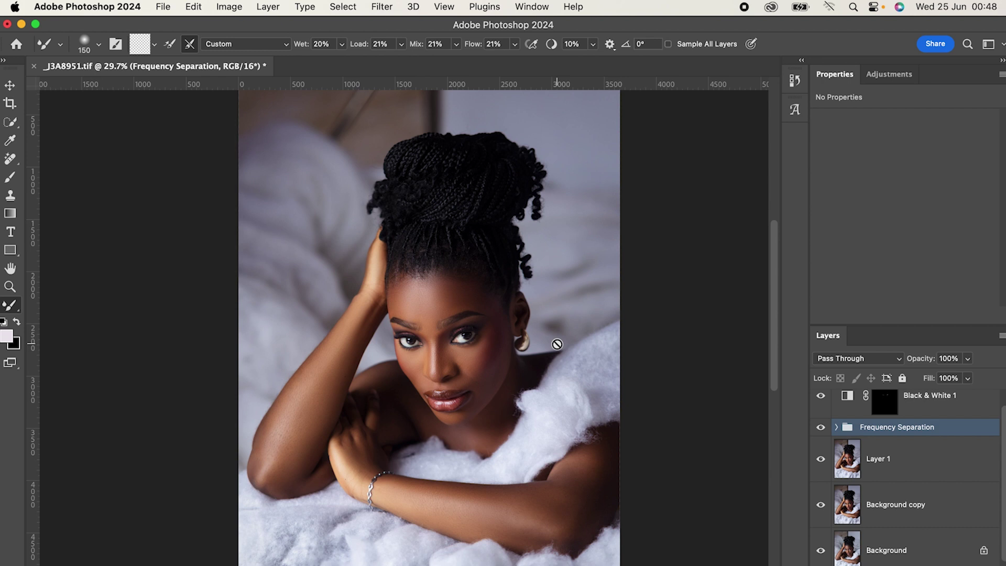
Add a Color Balance adjustment layer above the Frequency Separation group and set the midtones' Cyan–Red value to +4.
{"action": "left_click", "coordinate": [889, 73]}
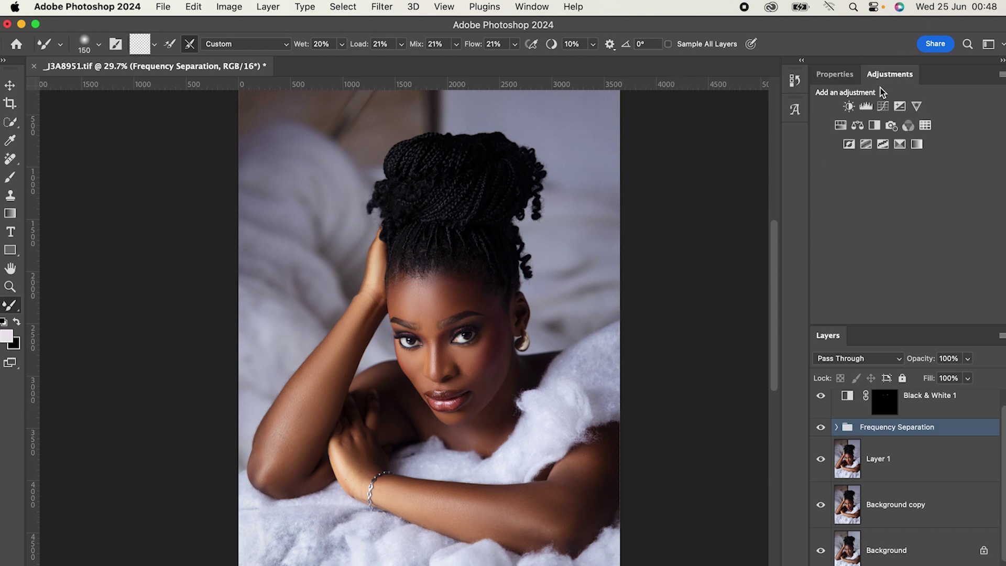
{"action": "left_click", "coordinate": [857, 126]}
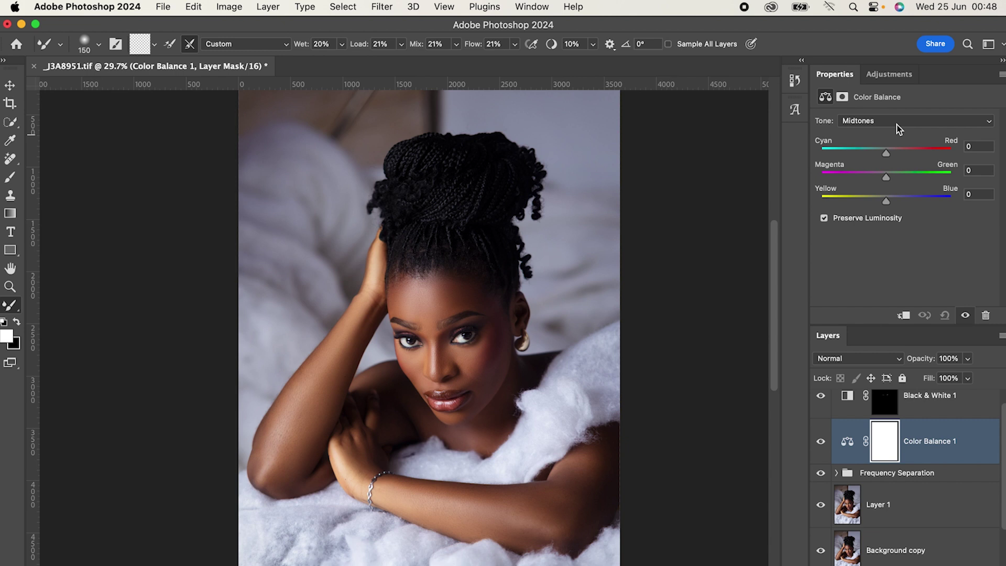
{"action": "left_click", "coordinate": [888, 154]}
{"action": "left_click_drag", "start_coordinate": [887, 154], "coordinate": [889, 153]}
Fine-tune the Color Balance shadows with slight shifts in the Cyan–Red and Yellow–Blue ranges.
{"action": "left_click", "coordinate": [886, 121]}
{"action": "left_click", "coordinate": [870, 106]}
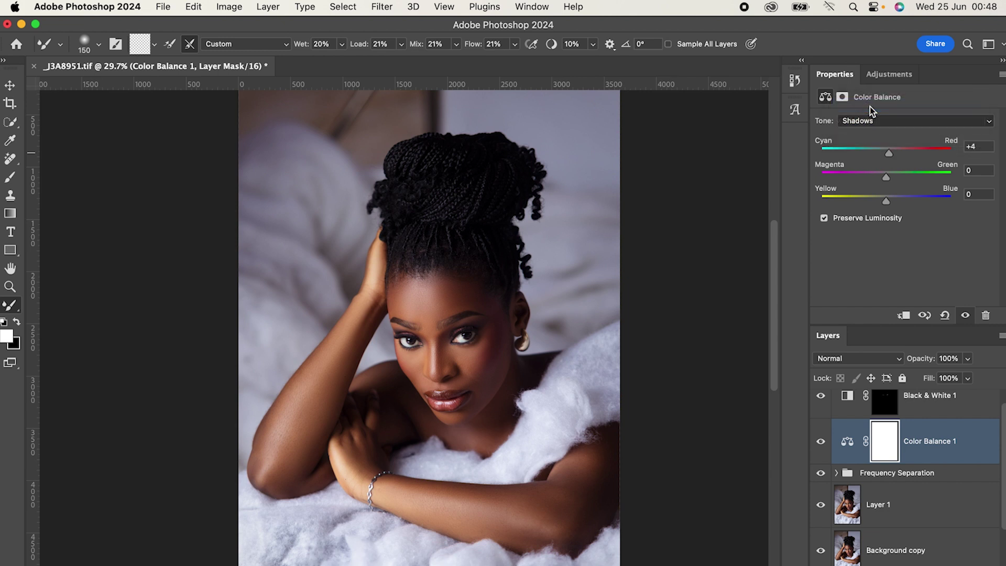
{"action": "left_click_drag", "start_coordinate": [885, 153], "coordinate": [843, 157]}
{"action": "double_click", "coordinate": [843, 156]}
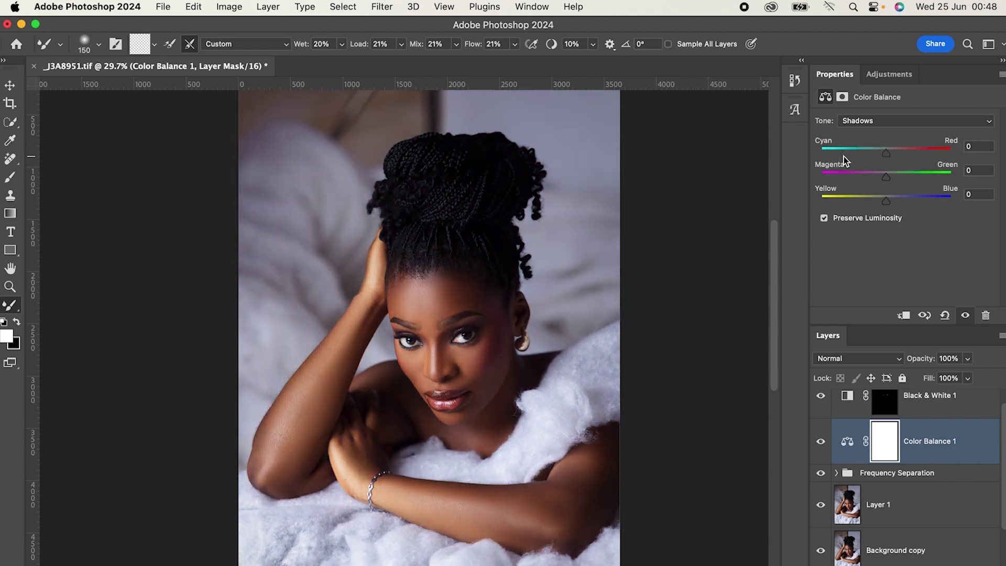
{"action": "left_click", "coordinate": [889, 154]}
{"action": "left_click_drag", "start_coordinate": [890, 153], "coordinate": [889, 154]}
{"action": "left_click_drag", "start_coordinate": [885, 202], "coordinate": [884, 202]}
Try extreme Cyan–Red shifts in the Color Balance highlights, reset them, and set the value to -9.
{"action": "left_click", "coordinate": [881, 123]}
{"action": "left_click", "coordinate": [867, 152]}
{"action": "left_click_drag", "start_coordinate": [885, 153], "coordinate": [822, 152]}
{"action": "mouse_move", "coordinate": [968, 170]}
{"action": "left_mouse_down"}
{"action": "mouse_move", "coordinate": [803, 152]}
{"action": "mouse_move", "coordinate": [975, 178]}
{"action": "left_mouse_up"}
{"action": "double_click", "coordinate": [951, 156]}
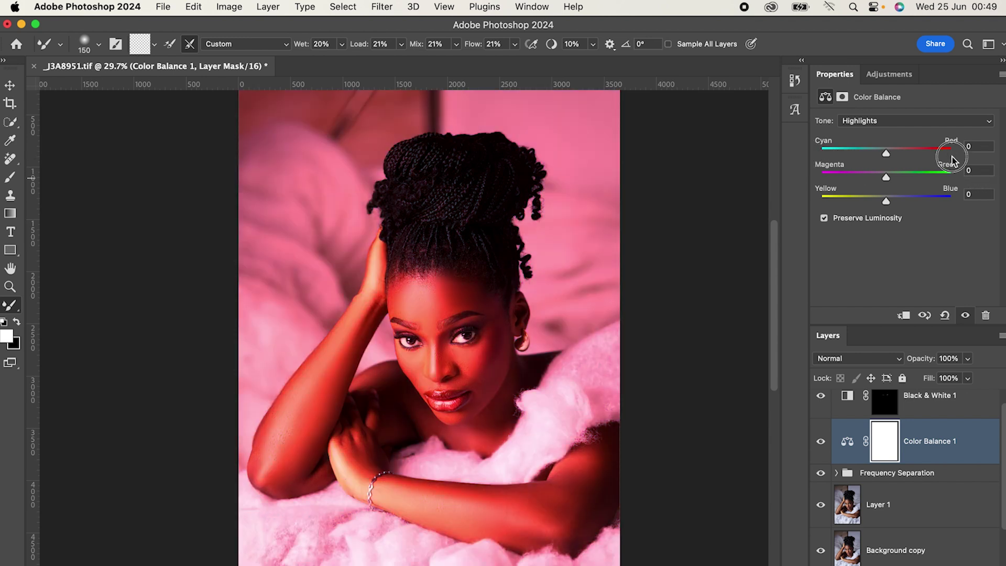
{"action": "left_click_drag", "start_coordinate": [885, 157], "coordinate": [880, 153]}
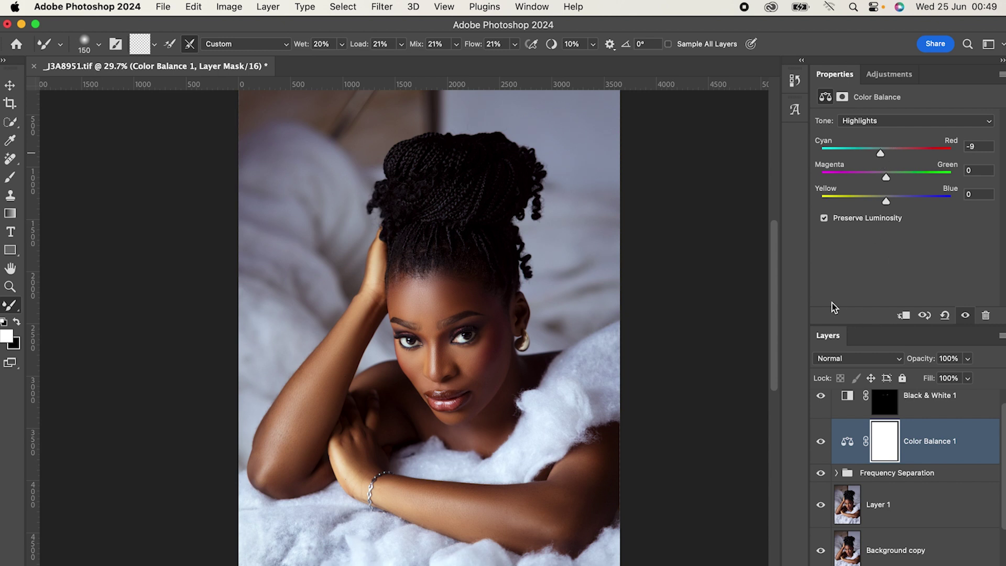
Toggle the Color Balance layer's visibility to compare the grading on the overall portrait and close up on the face.
{"action": "left_click", "coordinate": [821, 443]}
{"action": "left_click", "coordinate": [821, 443]}
{"action": "left_click", "coordinate": [821, 444]}
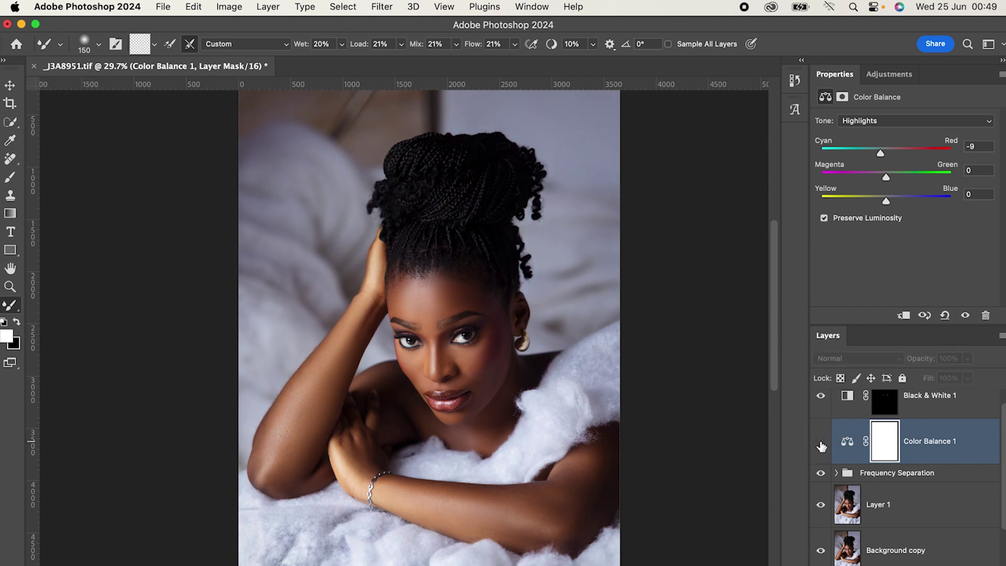
{"action": "left_click", "coordinate": [821, 446]}
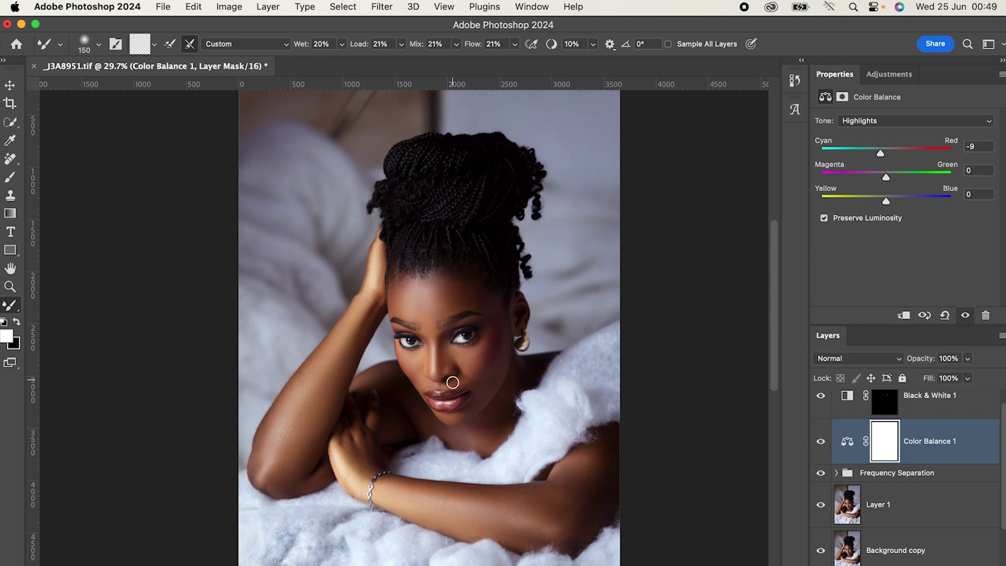
{"action": "scroll", "coordinate": [453, 381], "scroll_direction": "up", "scroll_amount": 3}
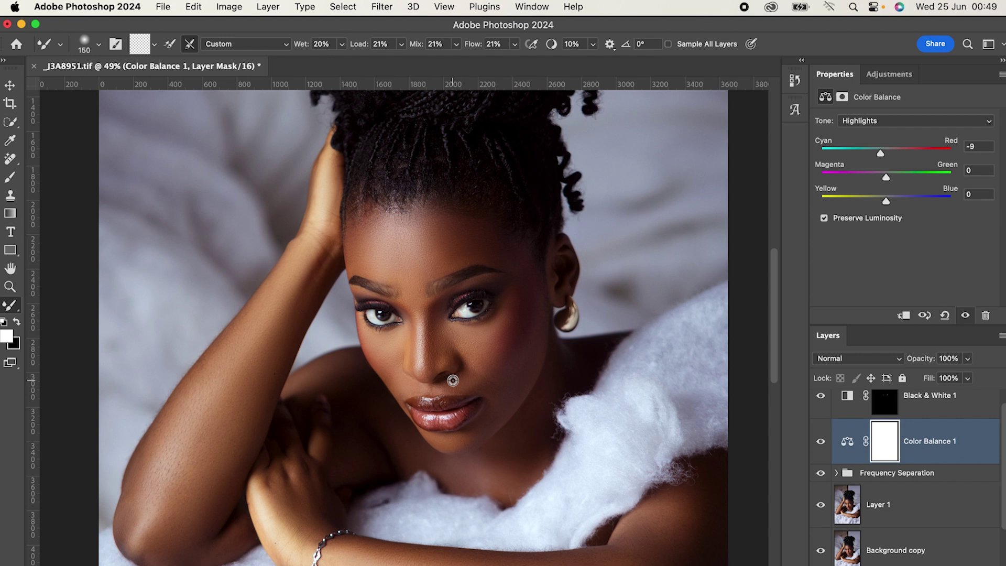
{"action": "scroll", "coordinate": [453, 381], "scroll_direction": "up", "scroll_amount": 3}
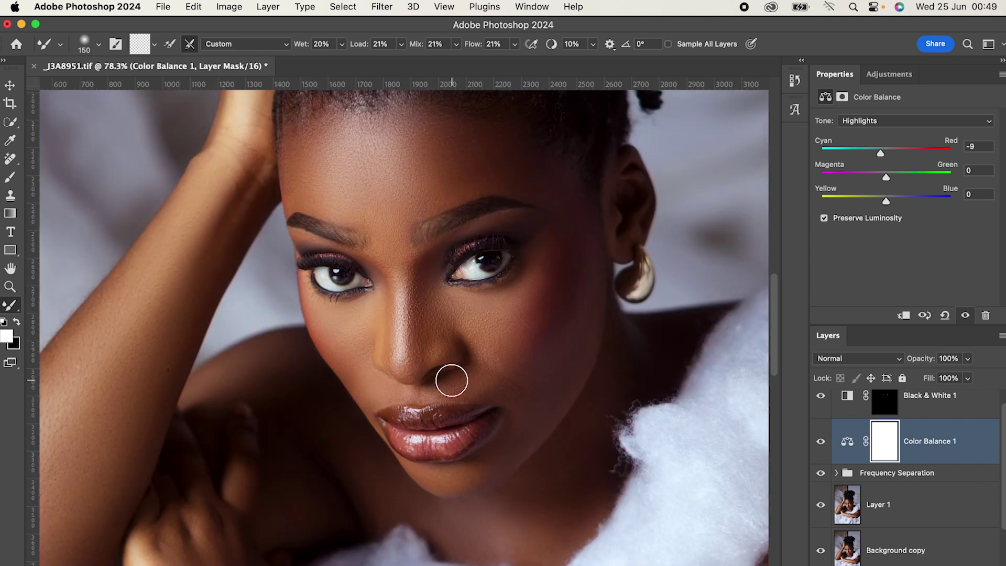
{"action": "left_click", "coordinate": [820, 441]}
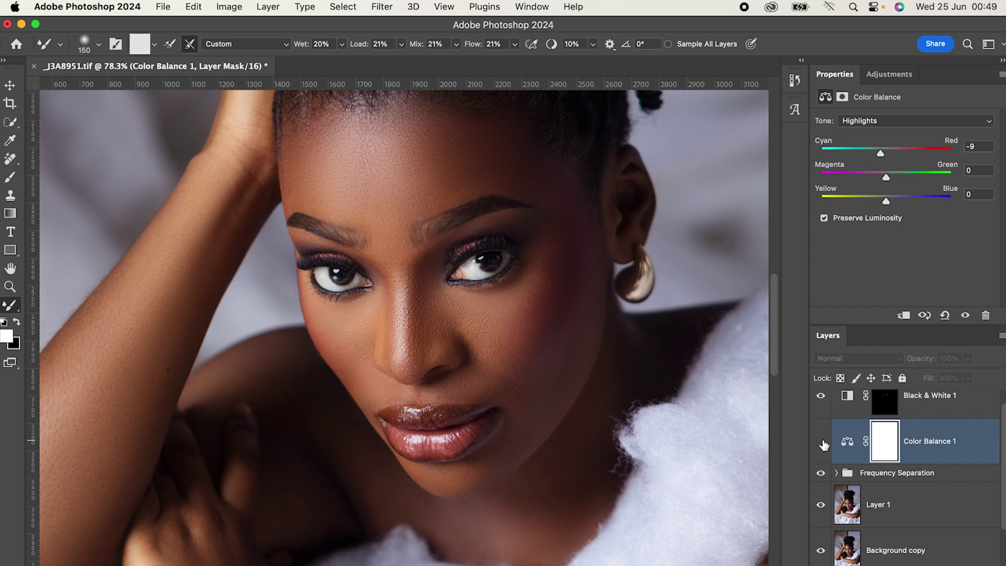
{"action": "left_click", "coordinate": [820, 442]}
{"action": "left_click", "coordinate": [820, 442]}
{"action": "left_click", "coordinate": [820, 442]}
{"action": "left_click", "coordinate": [820, 442]}
{"action": "left_click", "coordinate": [821, 442]}
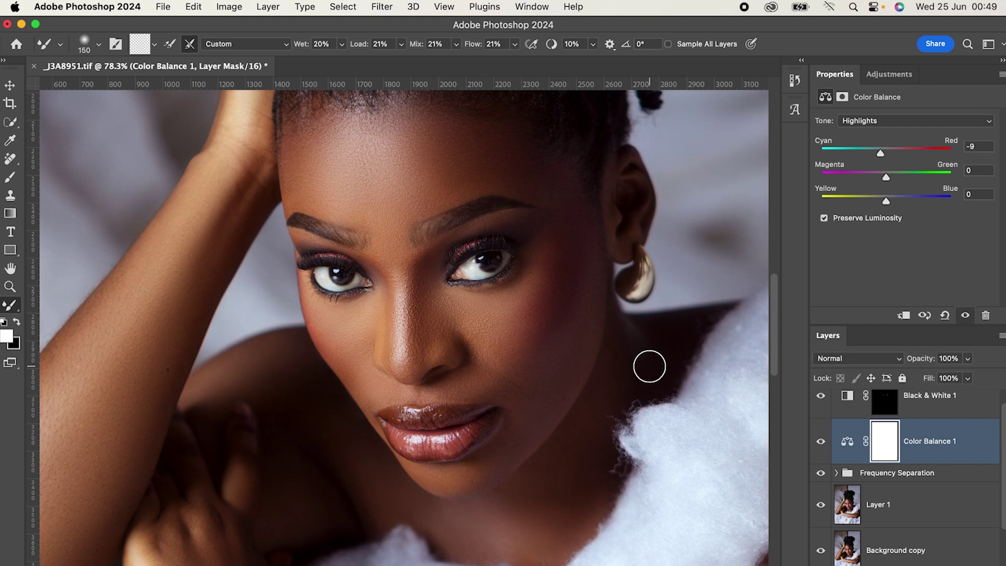
Compare the wider portrait with and without the Color Balance layer, leave the layer visible, and save the document.
{"action": "scroll", "coordinate": [599, 367], "scroll_direction": "down", "scroll_amount": 6}
{"action": "scroll", "coordinate": [599, 354], "scroll_direction": "up", "scroll_amount": 3}
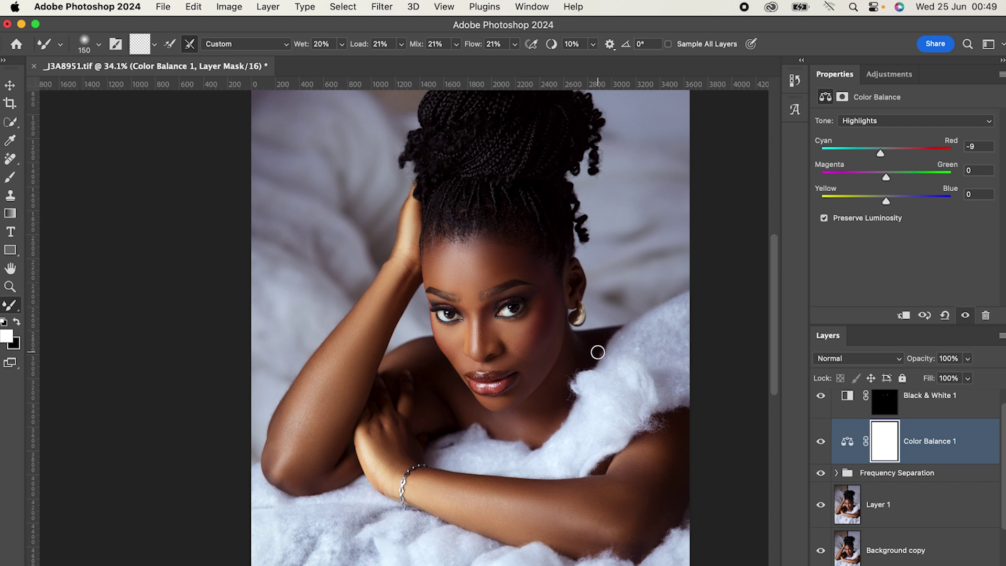
{"action": "left_click", "coordinate": [820, 442]}
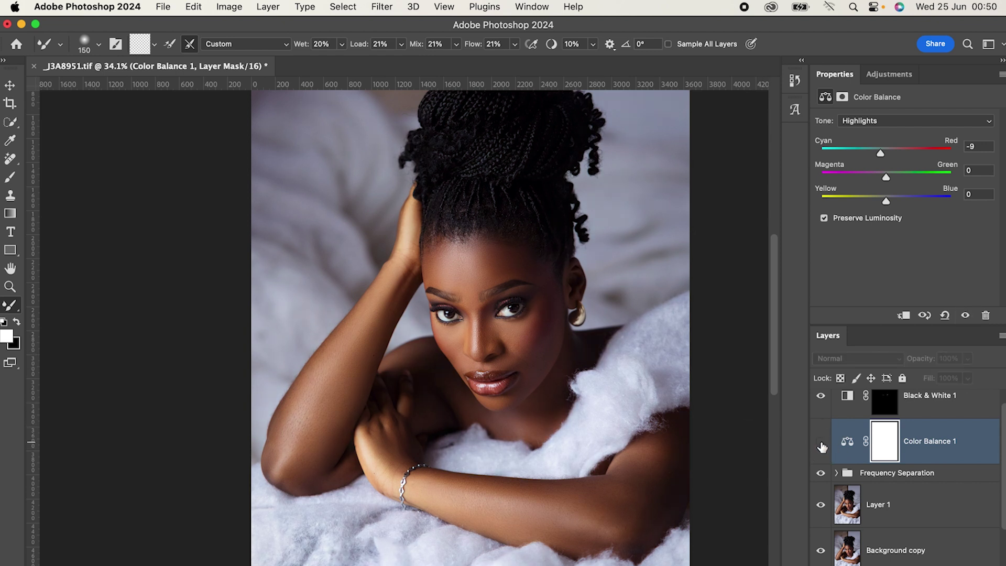
{"action": "left_click", "coordinate": [820, 442]}
{"action": "left_click", "coordinate": [821, 442]}
{"action": "left_click", "coordinate": [821, 441]}
{"action": "scroll", "coordinate": [593, 328], "scroll_direction": "down", "scroll_amount": 3}
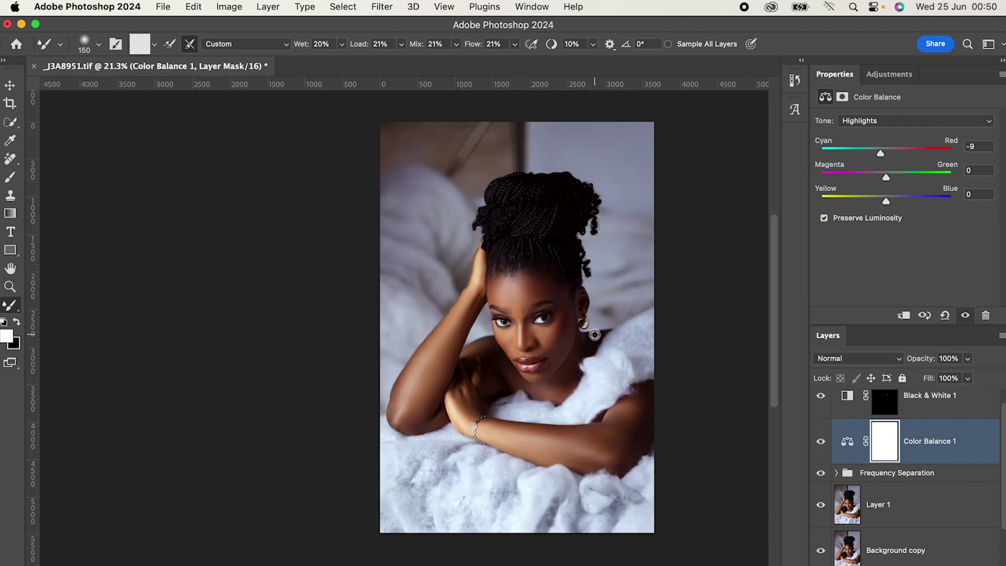
{"action": "key", "text": "super+s"}
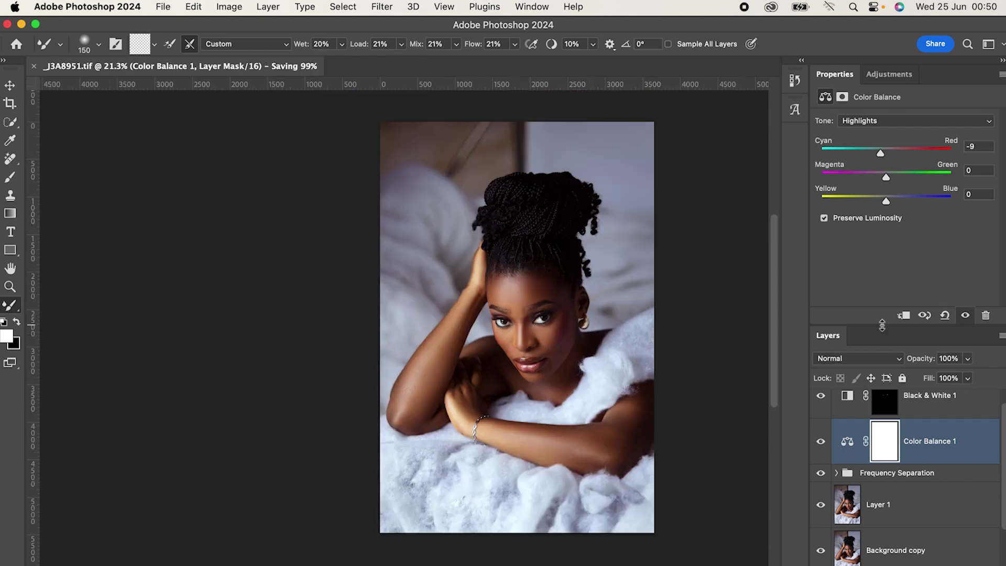
View the original _J3A8951.CR3 state in the document history and return to the latest saved state.
{"action": "left_click", "coordinate": [795, 80]}
{"action": "scroll", "coordinate": [721, 110], "scroll_direction": "up", "scroll_amount": 5}
{"action": "left_click", "coordinate": [693, 100]}
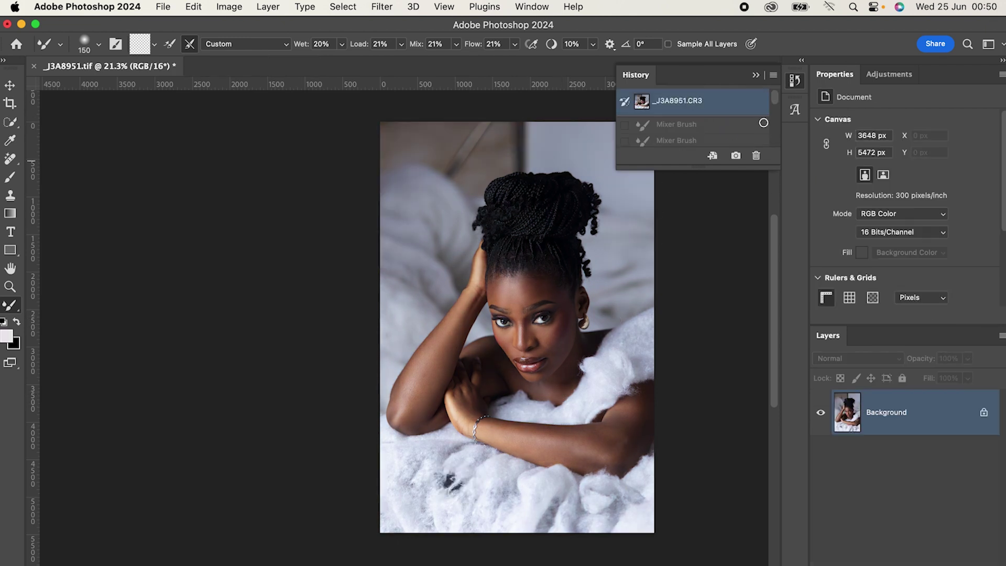
{"action": "scroll", "coordinate": [686, 136], "scroll_direction": "down", "scroll_amount": 2}
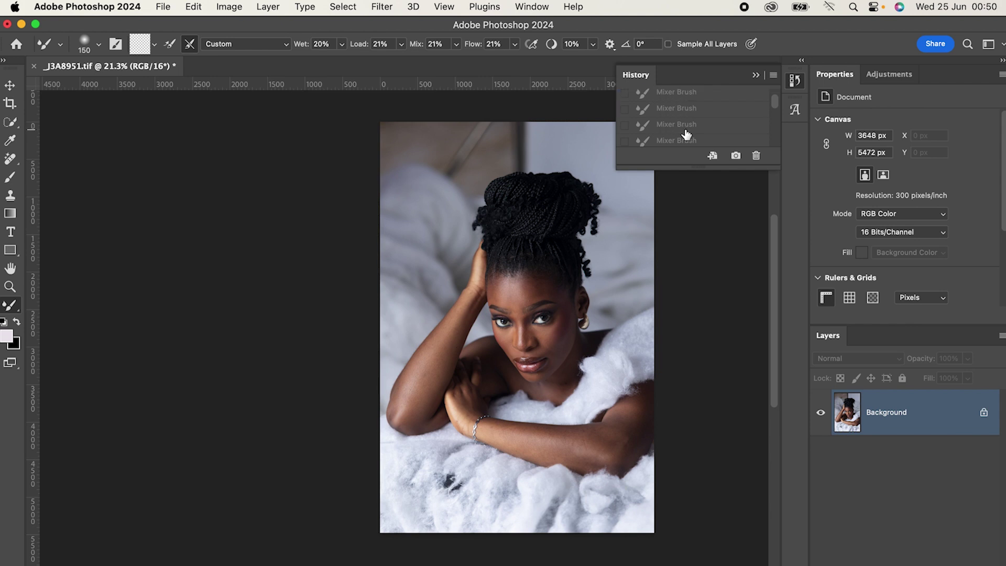
{"action": "scroll", "coordinate": [686, 135], "scroll_direction": "down", "scroll_amount": 5}
{"action": "left_click", "coordinate": [677, 137]}
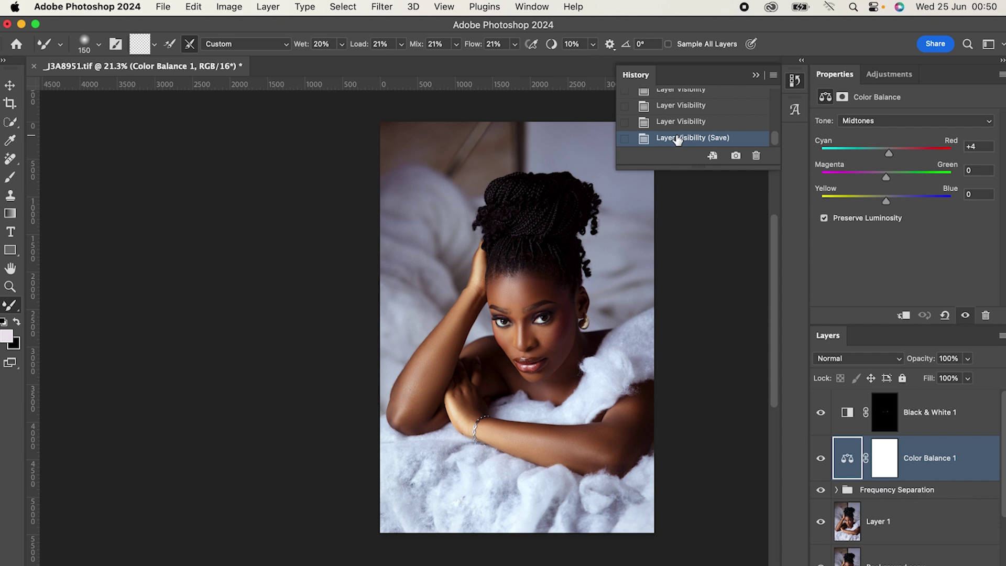
{"action": "scroll", "coordinate": [759, 194], "scroll_direction": "down", "scroll_amount": 3}
{"action": "scroll", "coordinate": [759, 194], "scroll_direction": "left", "scroll_amount": 2}
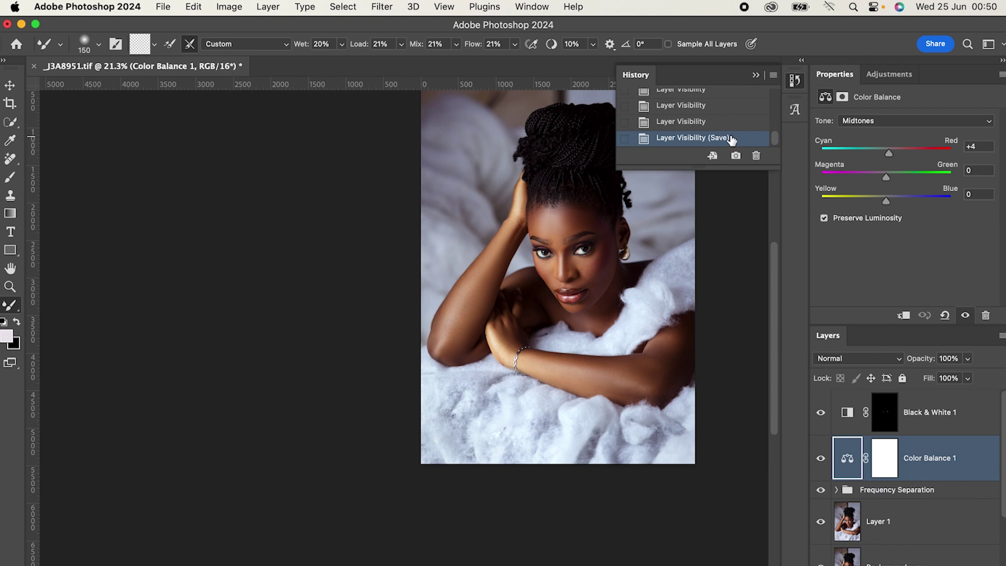
{"action": "scroll", "coordinate": [731, 140], "scroll_direction": "up", "scroll_amount": 10}
{"action": "scroll", "coordinate": [749, 236], "scroll_direction": "up", "scroll_amount": 2}
{"action": "scroll", "coordinate": [749, 235], "scroll_direction": "right", "scroll_amount": 1}
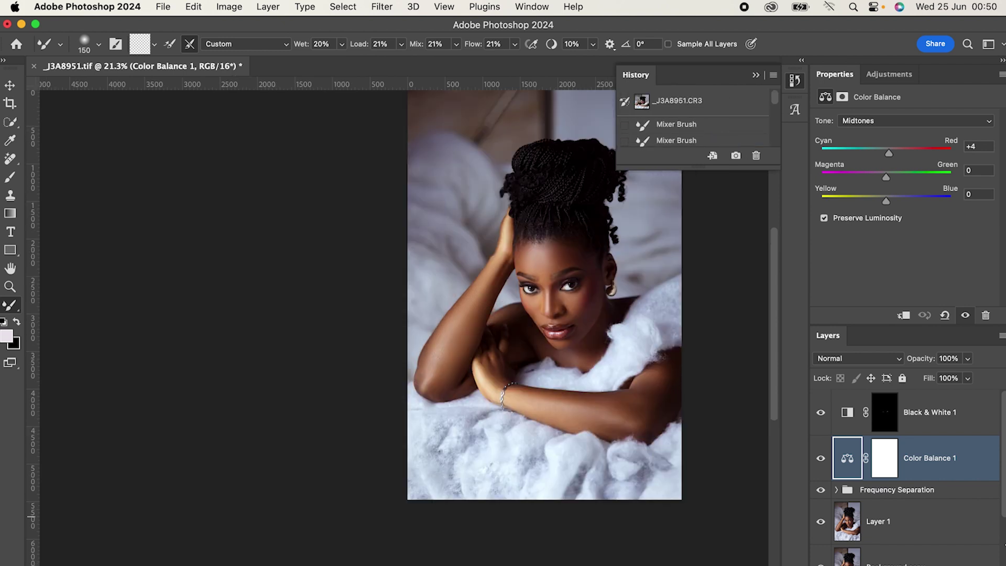
Group all layers from Black & White 1 down to Background copy, and collapse the document history.
{"action": "left_click", "coordinate": [931, 401]}
{"action": "scroll", "coordinate": [940, 429], "scroll_direction": "down", "scroll_amount": 3}
{"action": "scroll", "coordinate": [555, 314], "scroll_direction": "down", "scroll_amount": 10}
{"action": "scroll", "coordinate": [555, 314], "scroll_direction": "left", "scroll_amount": 1}
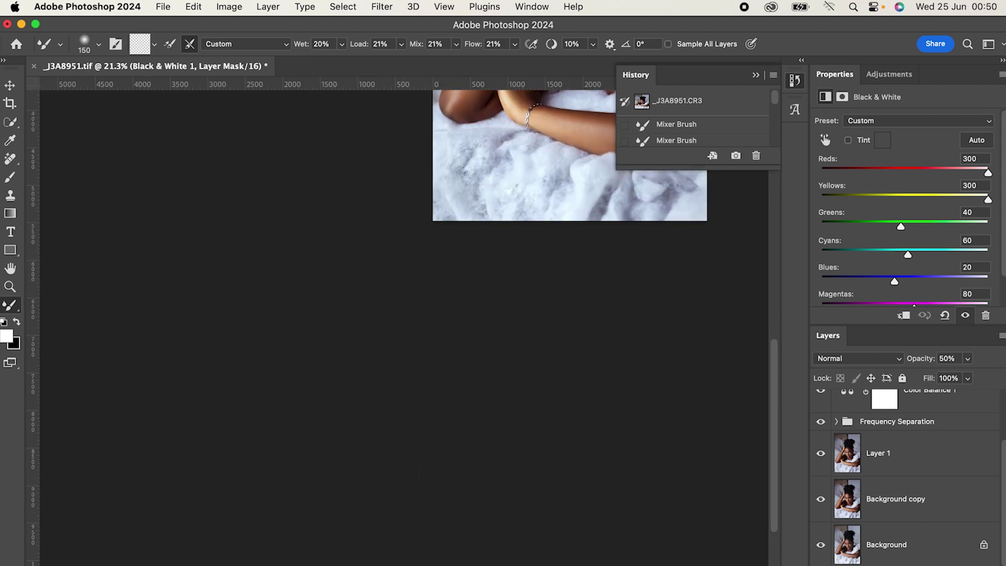
{"action": "left_click", "coordinate": [925, 503], "text": "shift"}
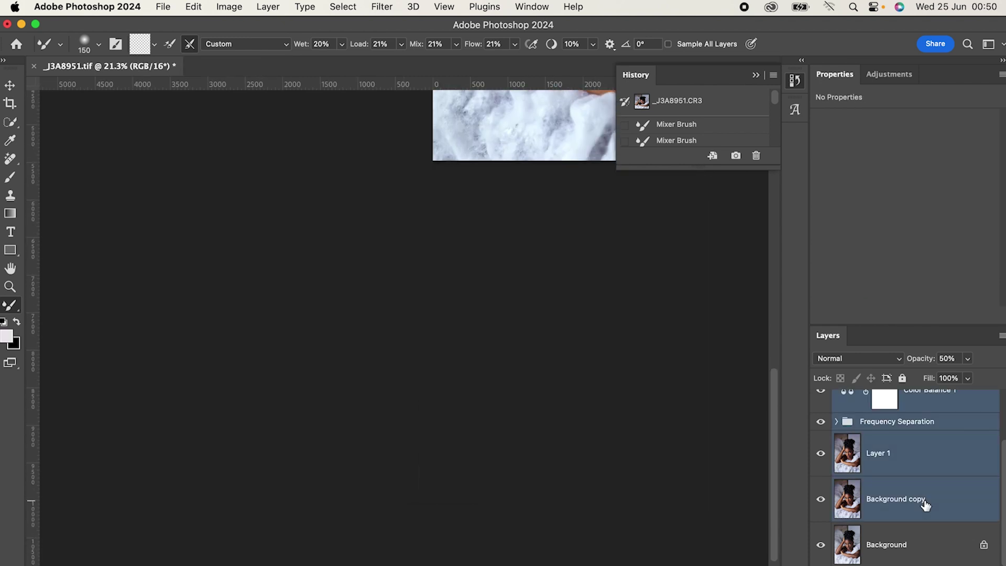
{"action": "key", "text": "super+g"}
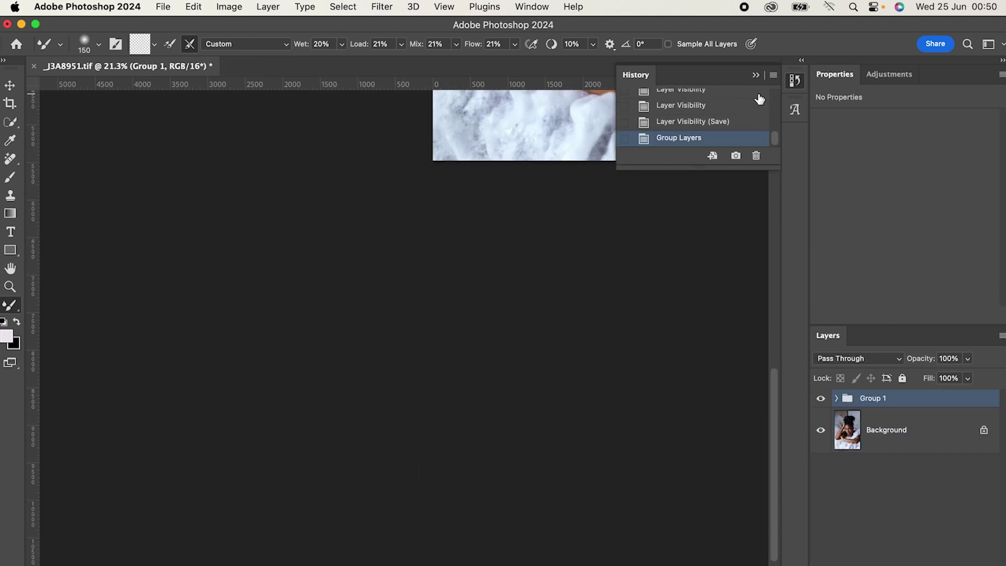
{"action": "left_click", "coordinate": [756, 75]}
Center the whole portrait and toggle the new layer group's visibility to compare the original with the finished retouch.
{"action": "scroll", "coordinate": [657, 143], "scroll_direction": "up", "scroll_amount": 5}
{"action": "scroll", "coordinate": [658, 145], "scroll_direction": "up", "scroll_amount": 5}
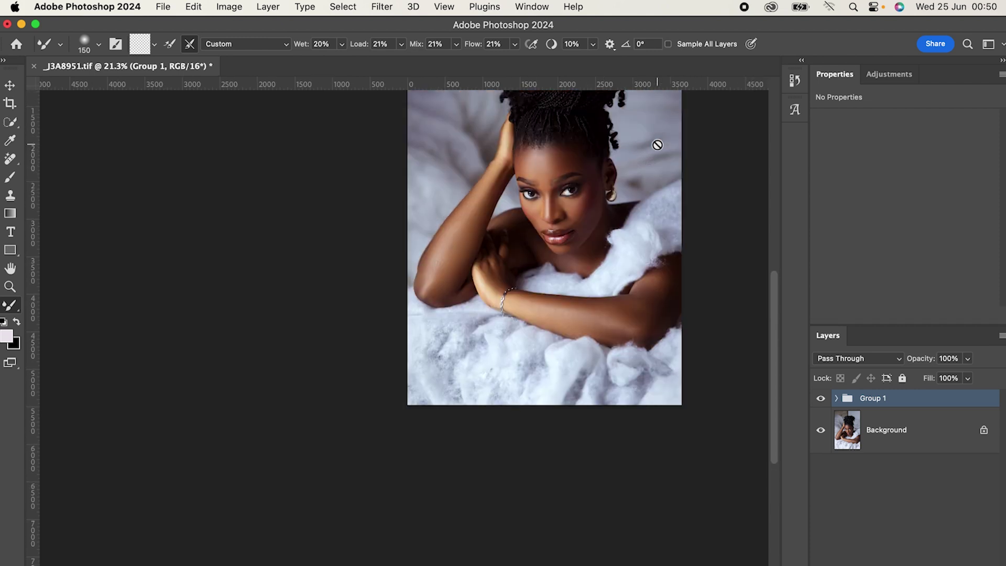
{"action": "left_click_drag", "start_coordinate": [597, 240], "coordinate": [553, 322]}
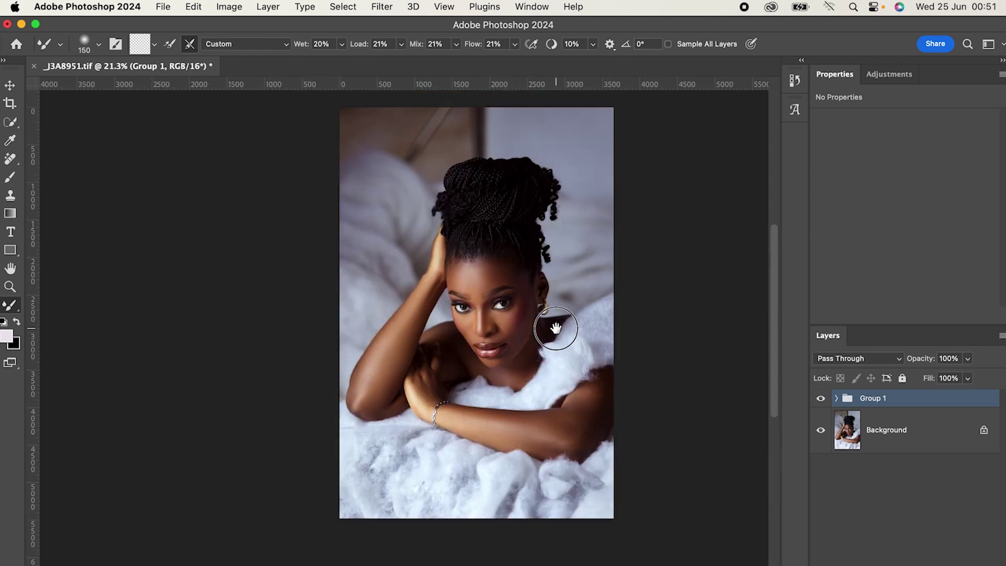
{"action": "left_click", "coordinate": [821, 399]}
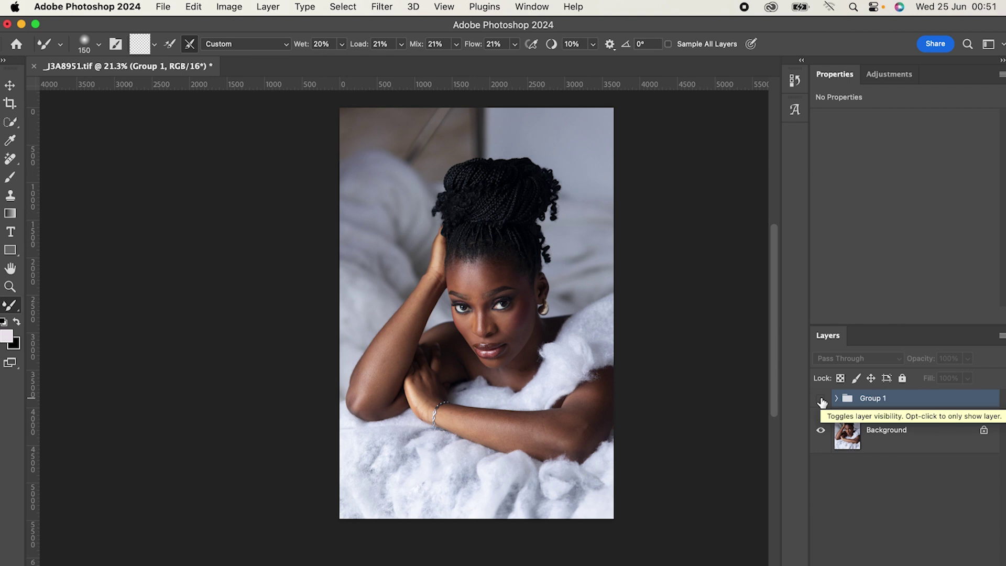
{"action": "left_click", "coordinate": [821, 399]}
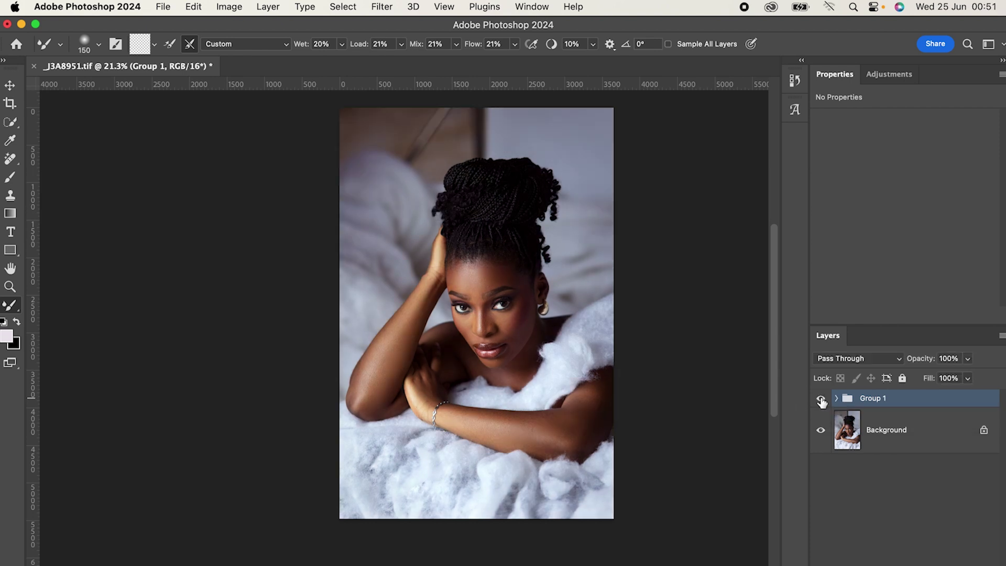
Compare the whole portrait with and without Group 1 twice more, leaving the group visible.
{"action": "left_click", "coordinate": [821, 401]}
{"action": "left_click", "coordinate": [820, 401]}
{"action": "left_click", "coordinate": [821, 400]}
{"action": "left_click", "coordinate": [820, 401]}
Compare the face close-up with Group 1 hidden and shown, leaving the group visible.
{"action": "scroll", "coordinate": [494, 299], "scroll_direction": "up", "scroll_amount": 5}
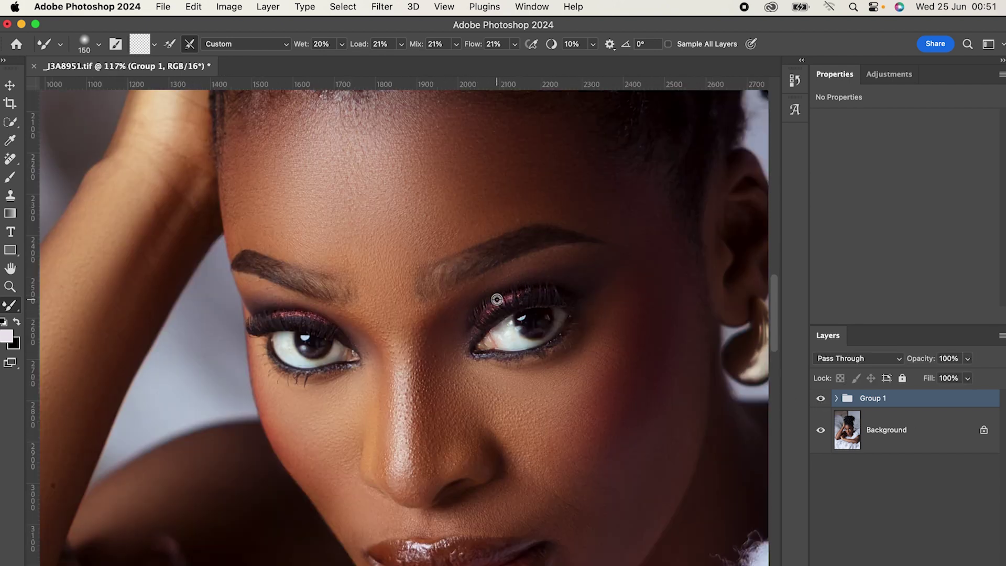
{"action": "scroll", "coordinate": [497, 299], "scroll_direction": "down", "scroll_amount": 3}
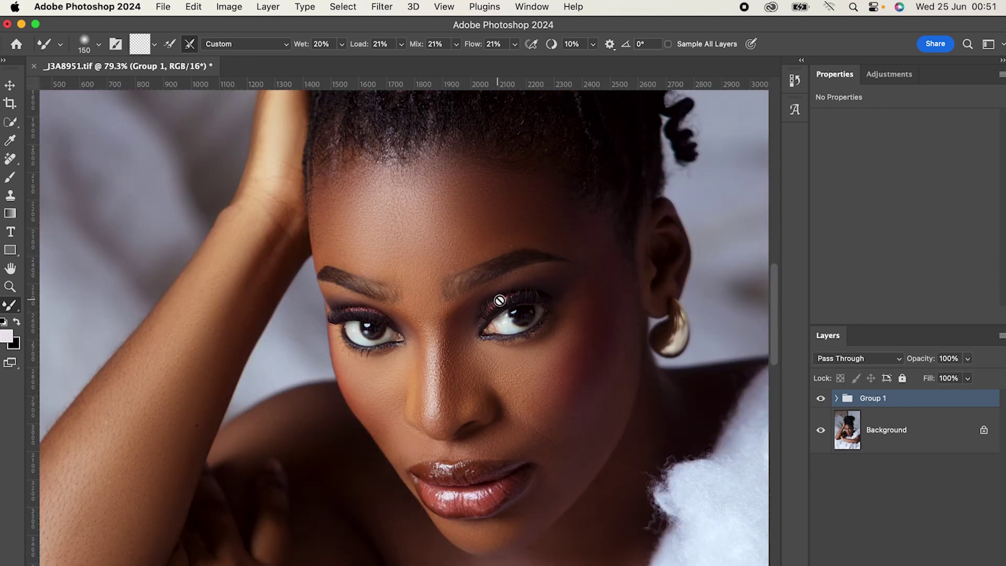
{"action": "left_click", "coordinate": [821, 401]}
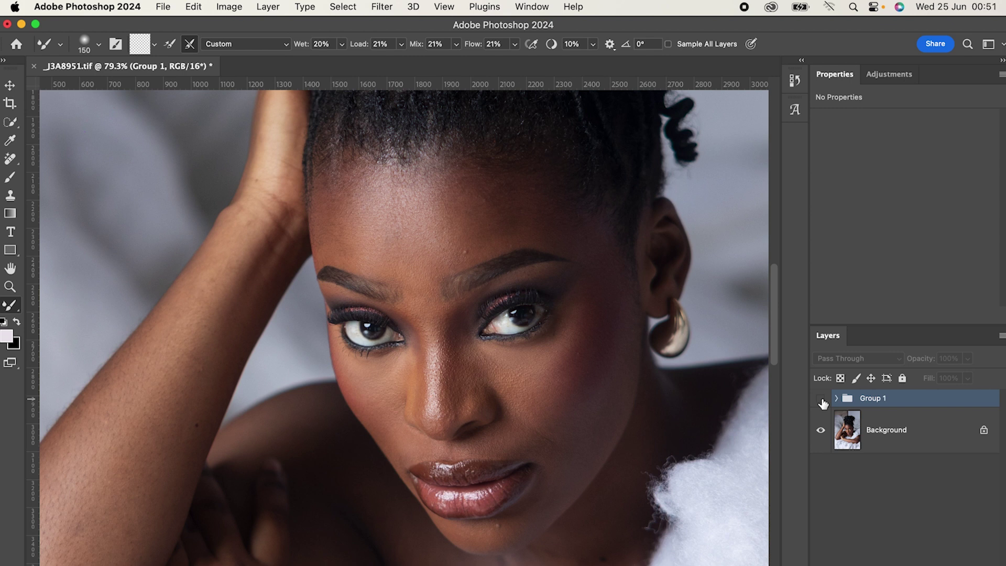
{"action": "left_click", "coordinate": [821, 399]}
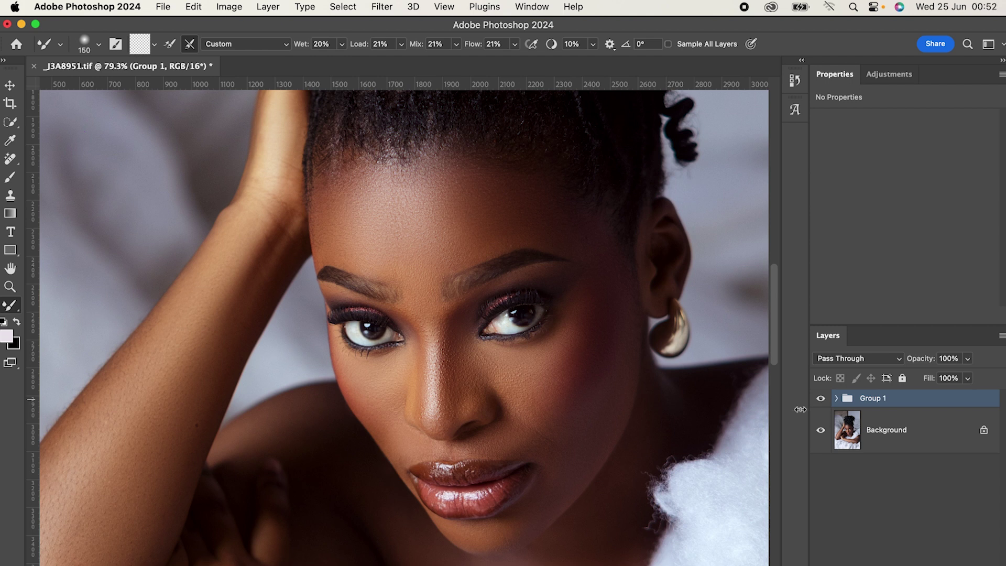
Examine the finished retouch across the full portrait and around the face and arms.
{"action": "scroll", "coordinate": [650, 391], "scroll_direction": "down", "scroll_amount": 6}
{"action": "scroll", "coordinate": [655, 392], "scroll_direction": "up", "scroll_amount": 2}
{"action": "scroll", "coordinate": [656, 392], "scroll_direction": "up", "scroll_amount": 5}
{"action": "scroll", "coordinate": [657, 395], "scroll_direction": "down", "scroll_amount": 3}
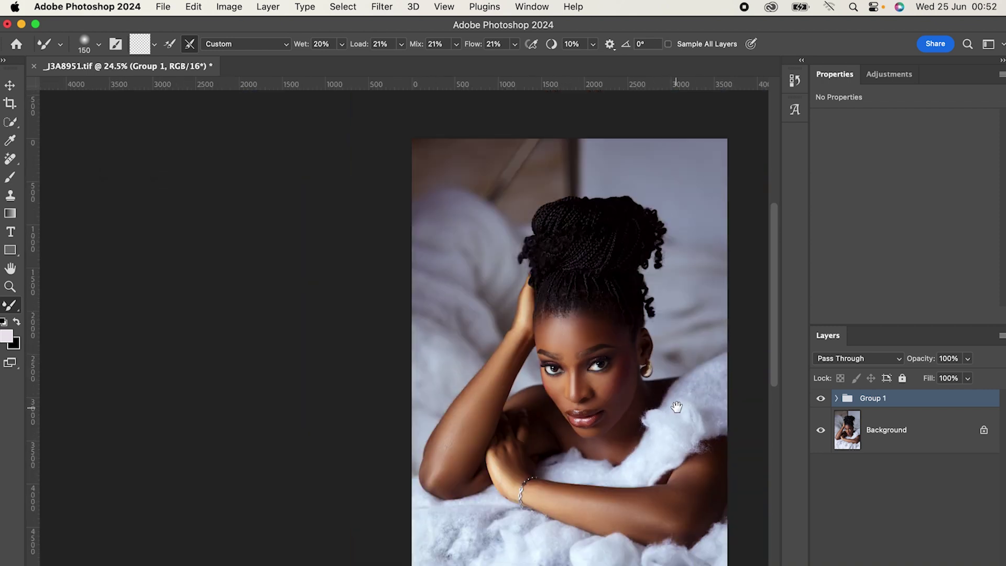
{"action": "scroll", "coordinate": [588, 377], "scroll_direction": "right", "scroll_amount": 5}
{"action": "scroll", "coordinate": [588, 377], "scroll_direction": "down", "scroll_amount": 2}
{"action": "scroll", "coordinate": [556, 377], "scroll_direction": "up", "scroll_amount": 2}
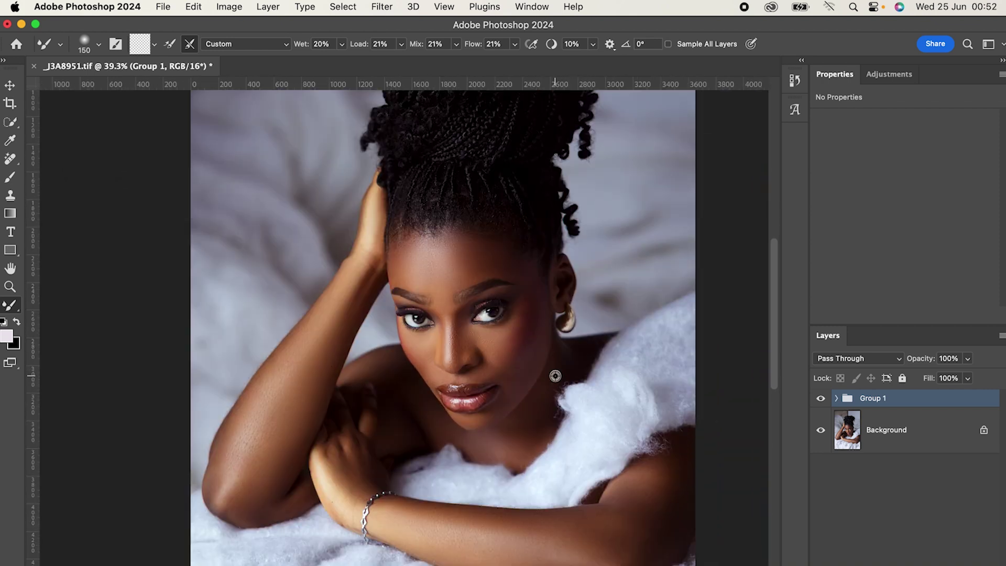
{"action": "scroll", "coordinate": [555, 377], "scroll_direction": "up", "scroll_amount": 2}
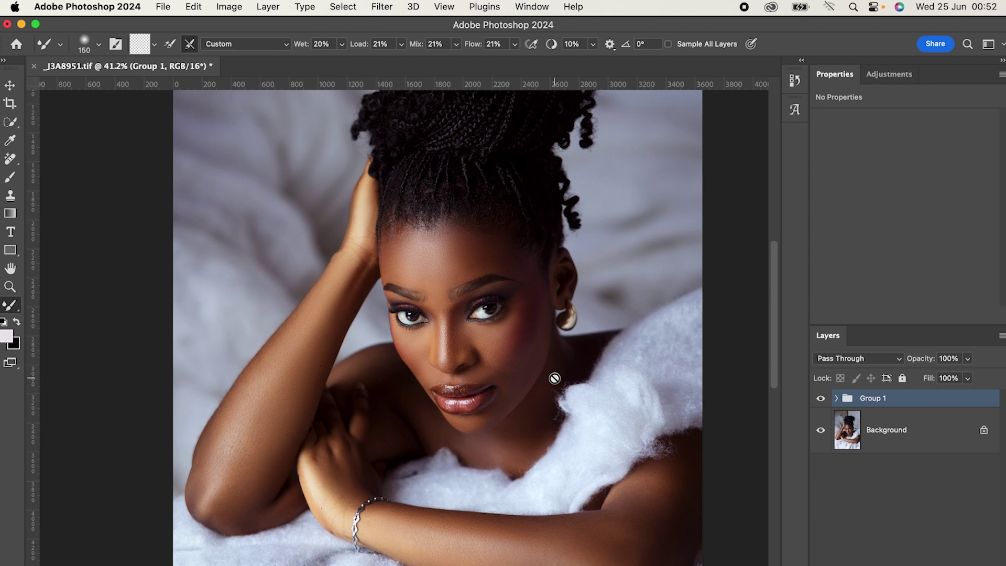